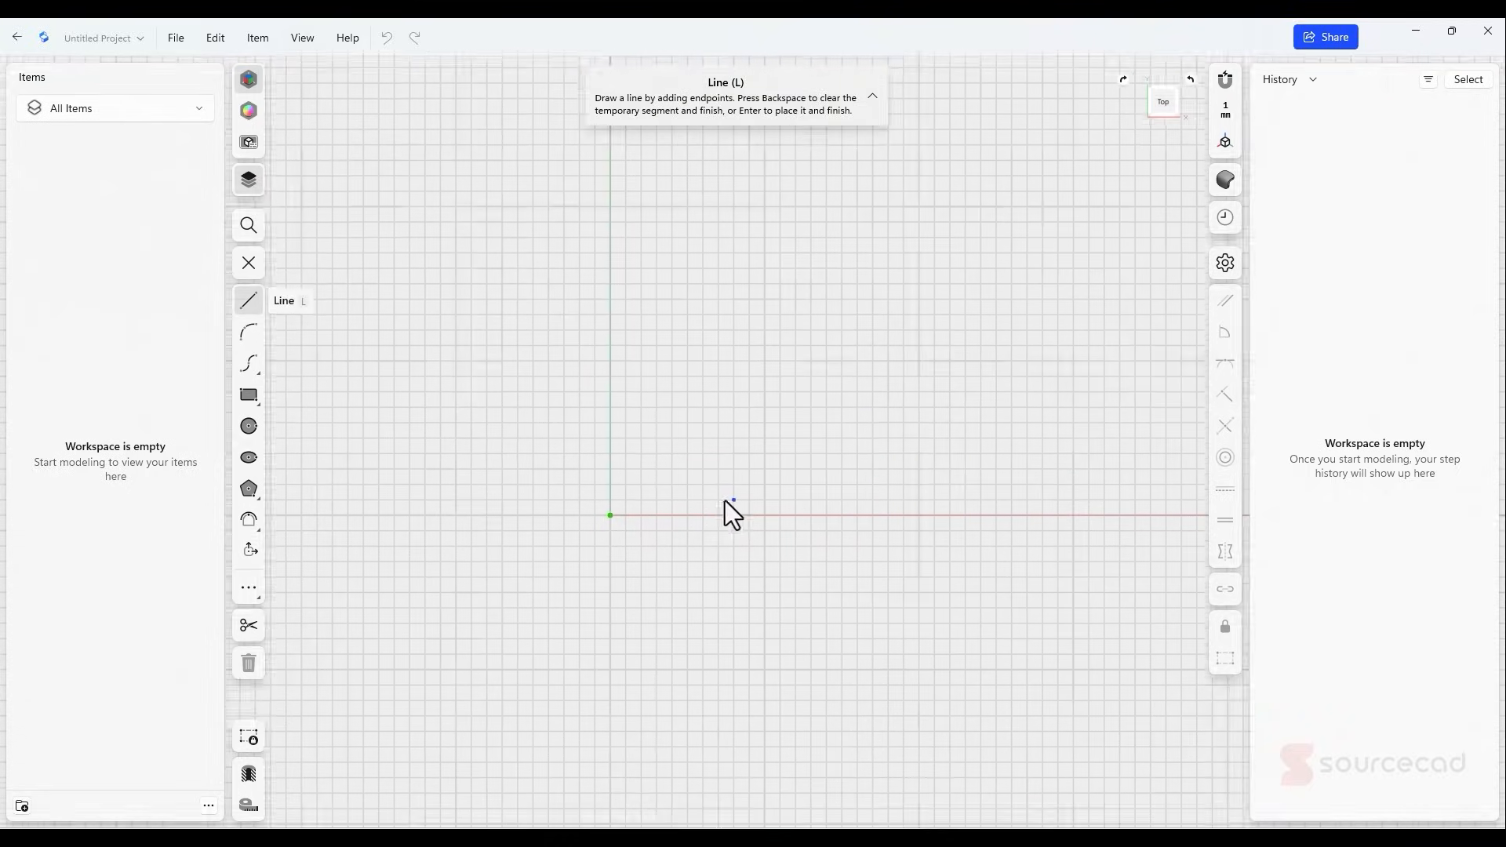
- Draw a diagonal rectangle about 21 by 12.5 mm with its lower-left corner at the origin
click(579, 540)
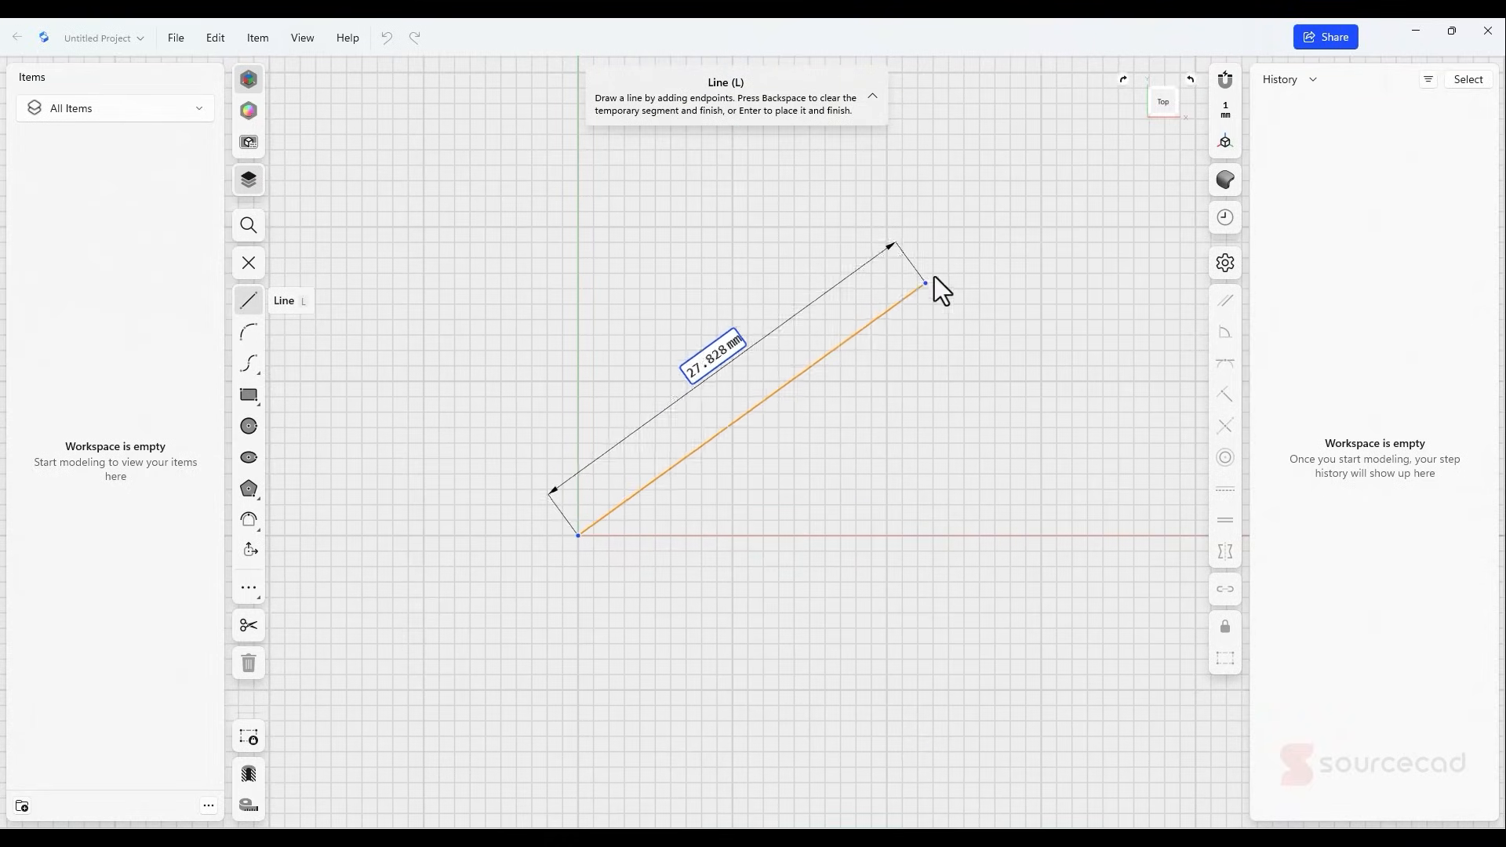
key(Escape)
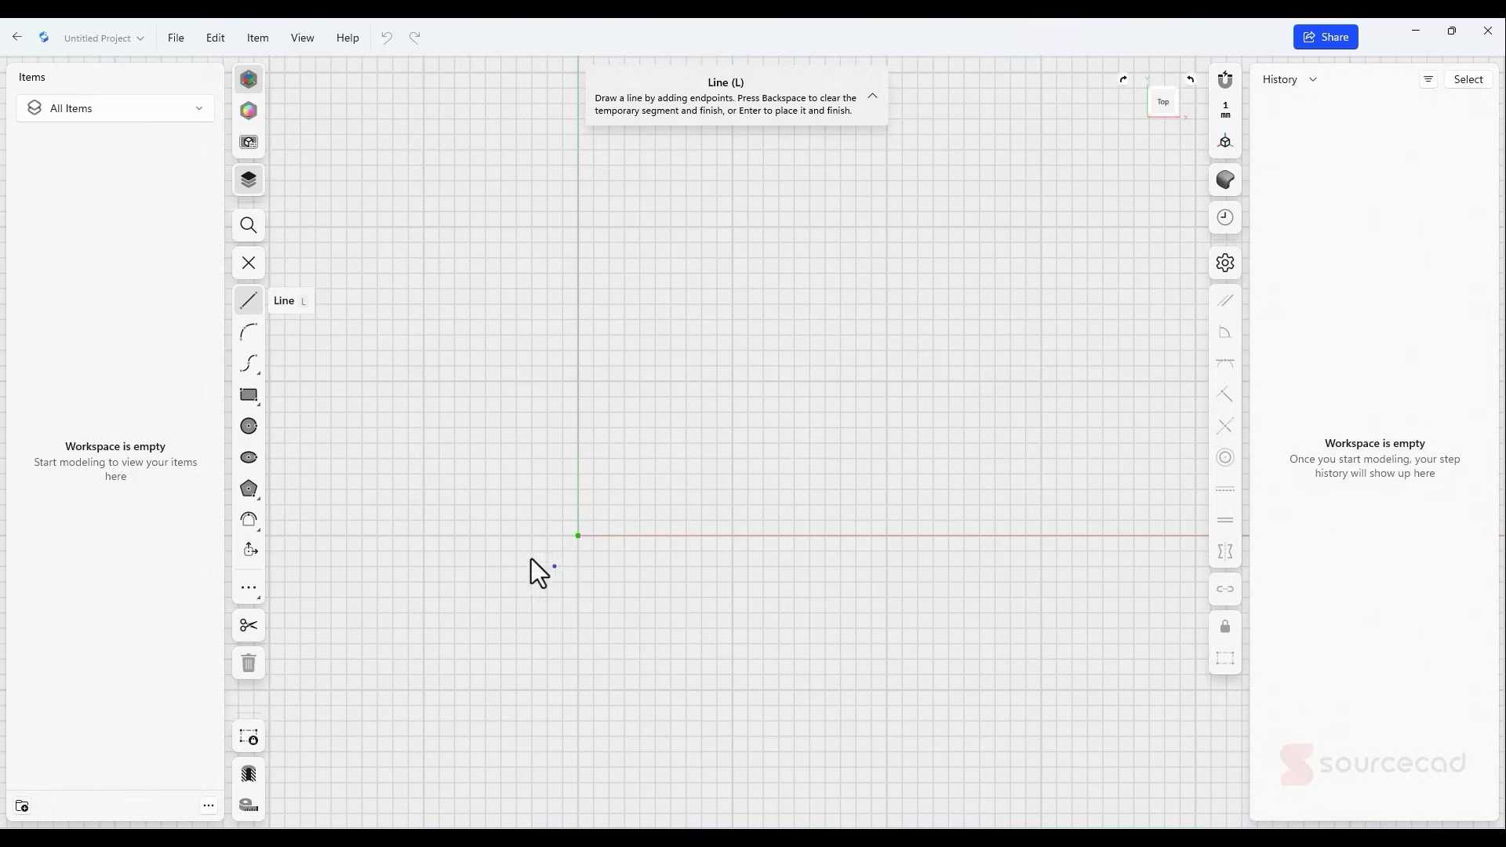
click(248, 396)
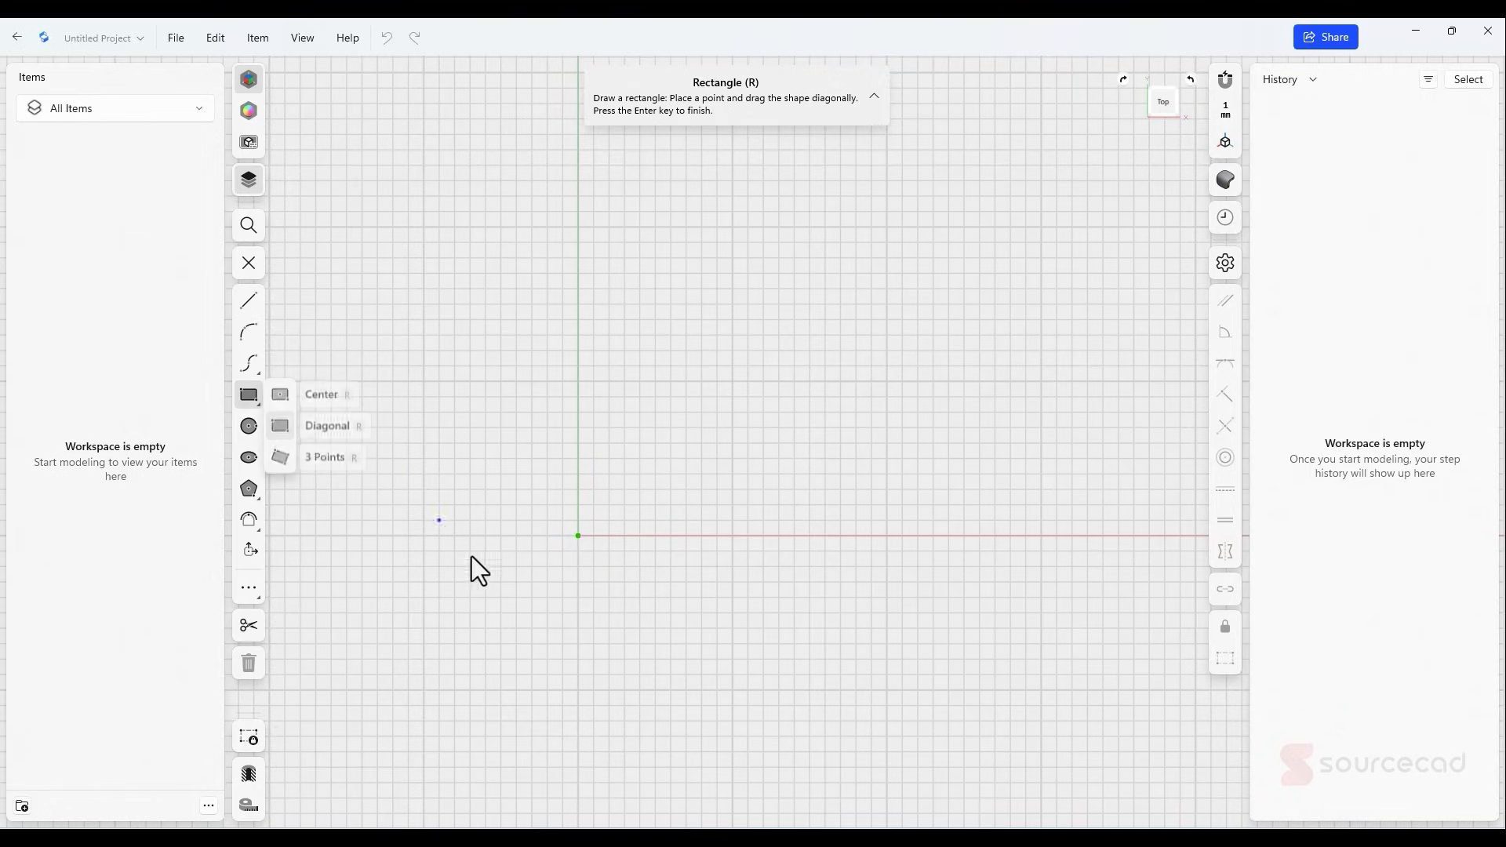
click(578, 535)
click(903, 344)
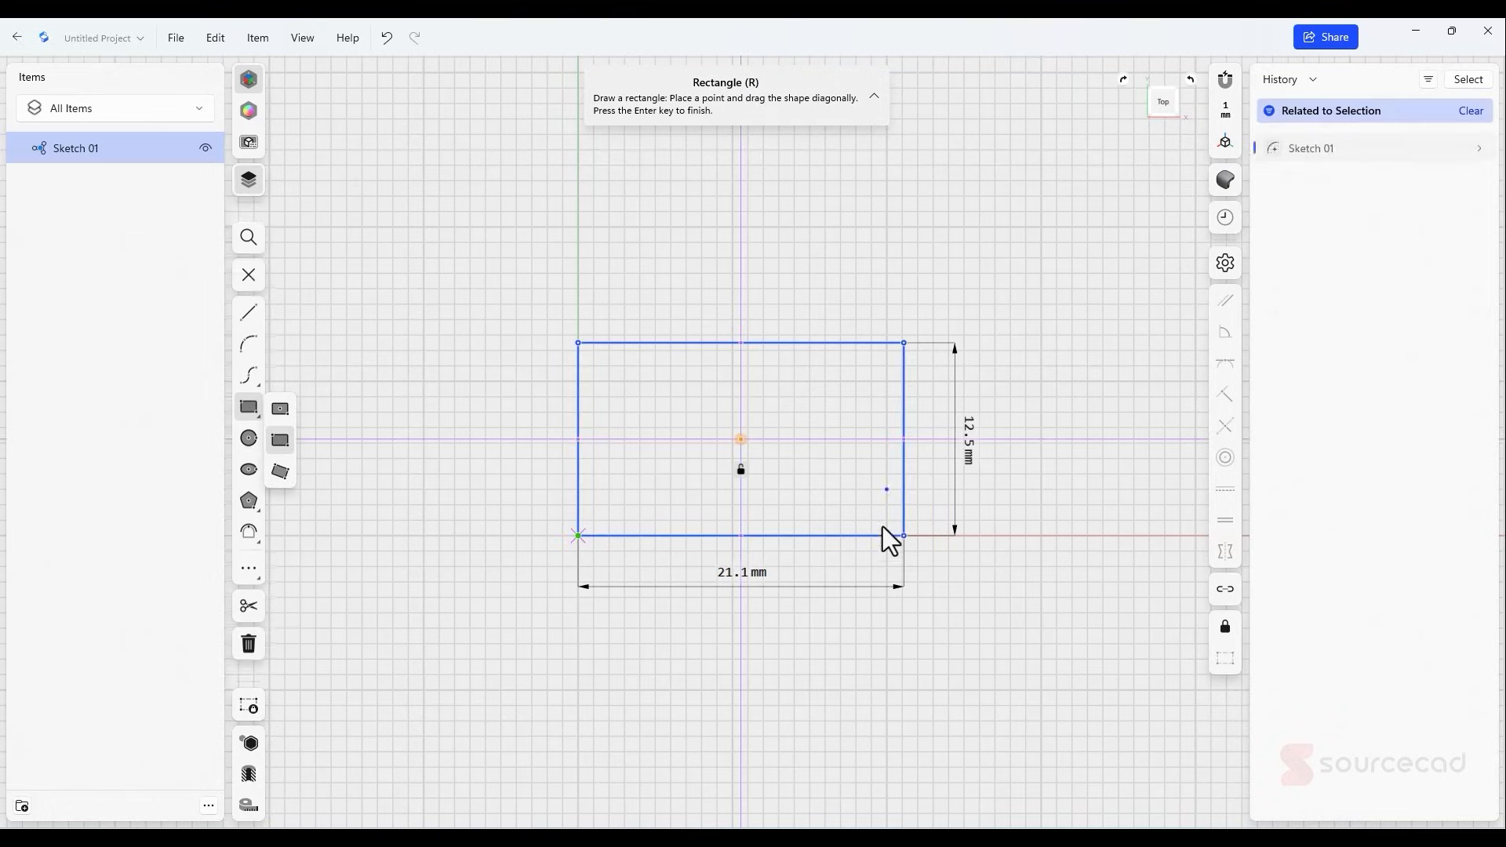
- Set the rectangle's height to 140 mm
click(970, 424)
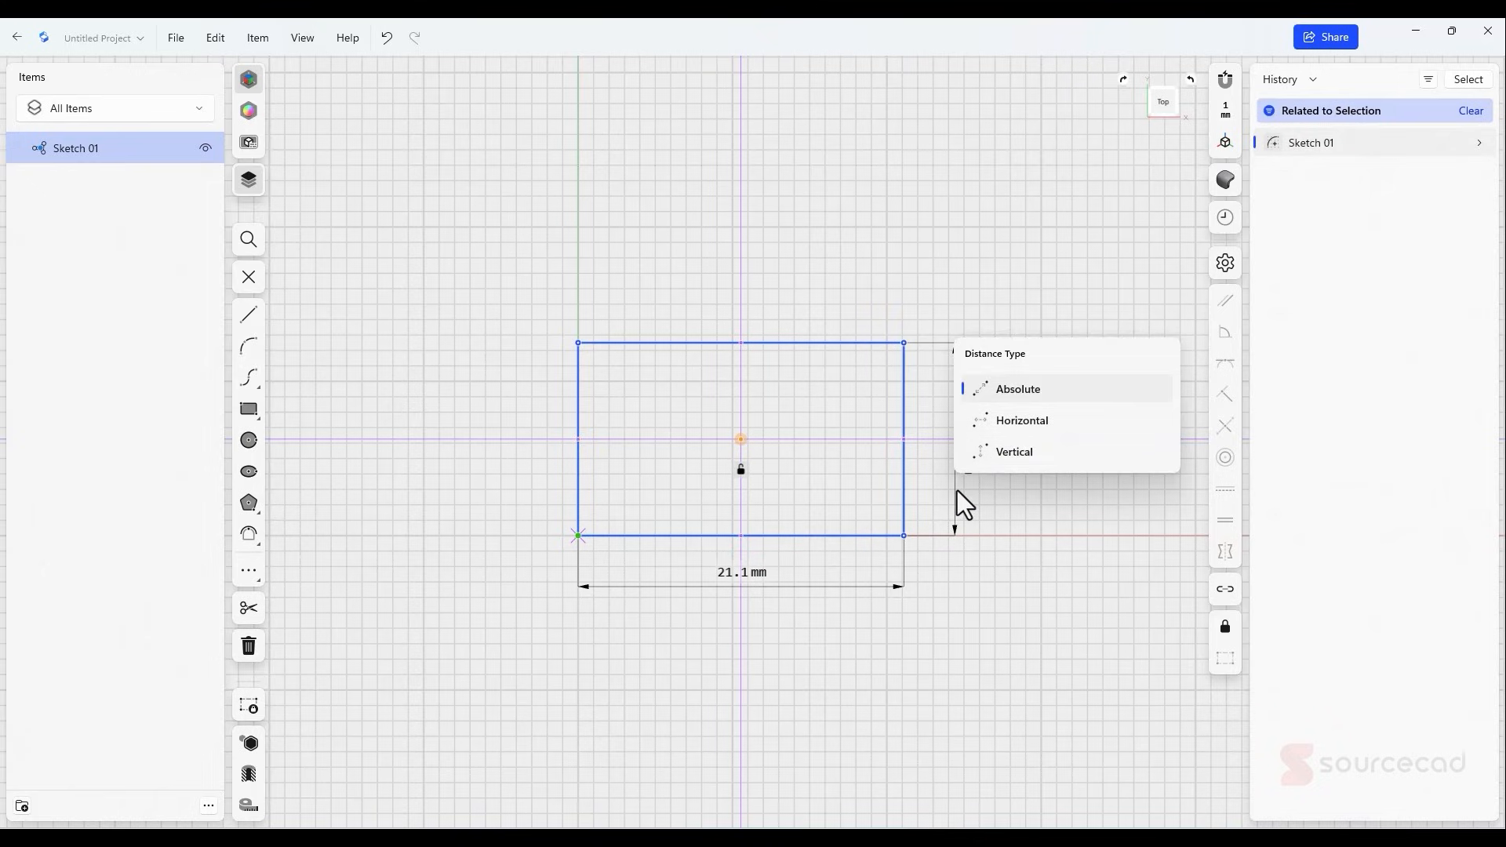
click(963, 471)
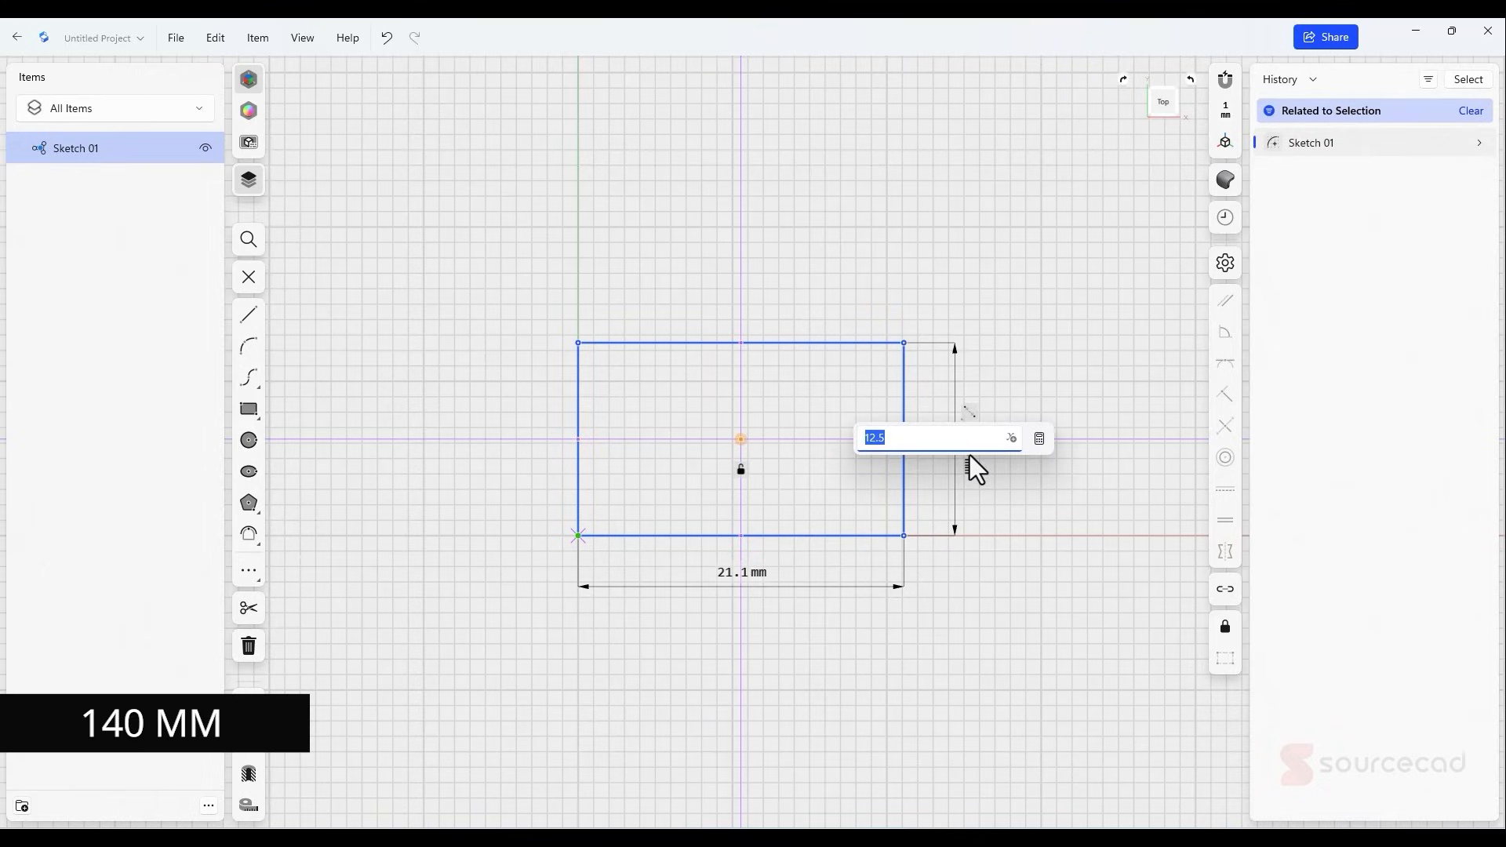
text(140)
key(Return)
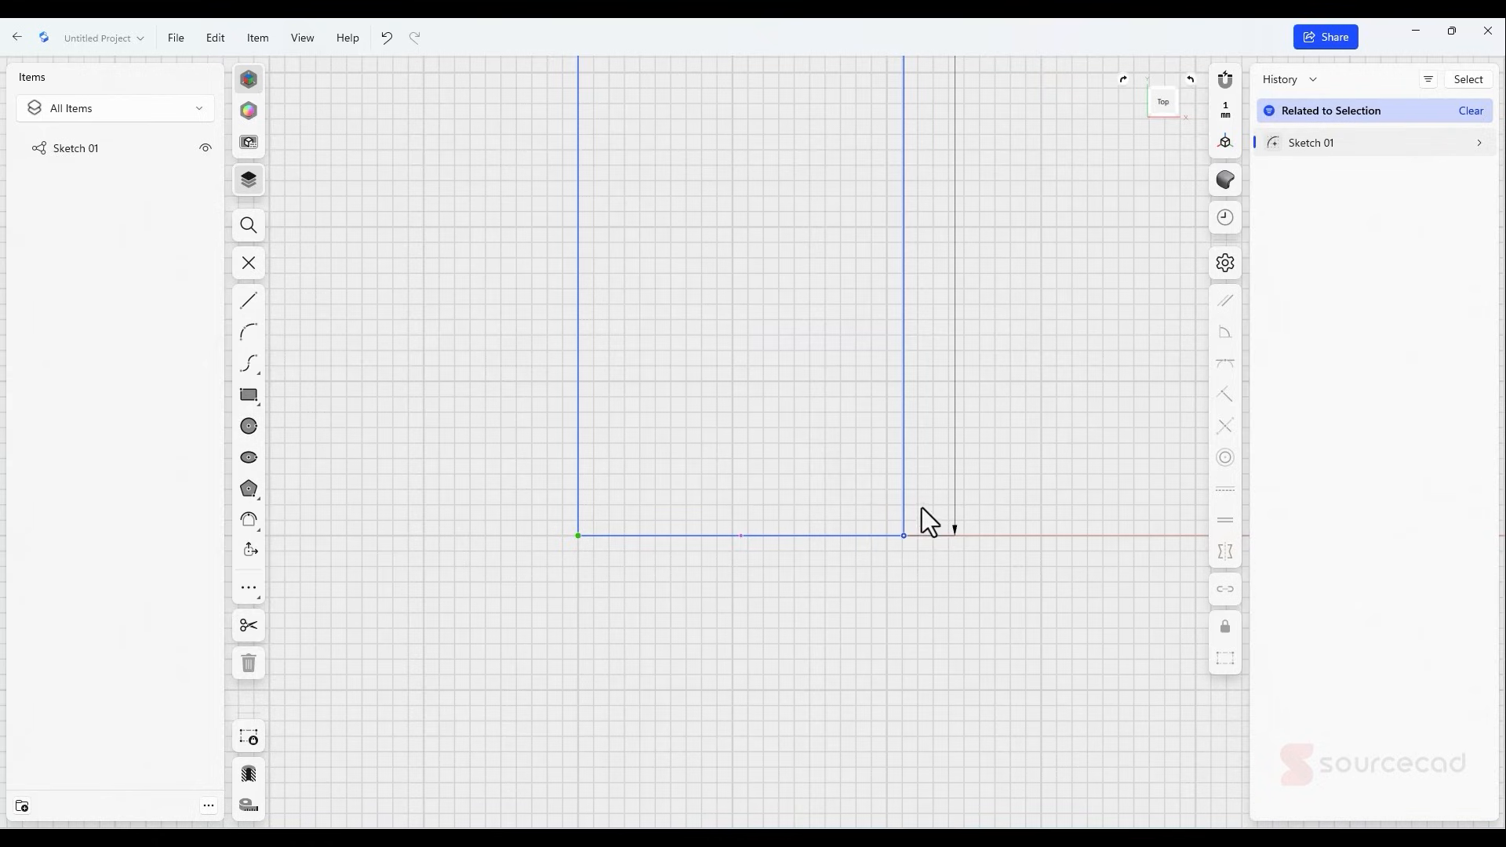
- Set the length of the rectangle's bottom edge to 140 mm
click(755, 537)
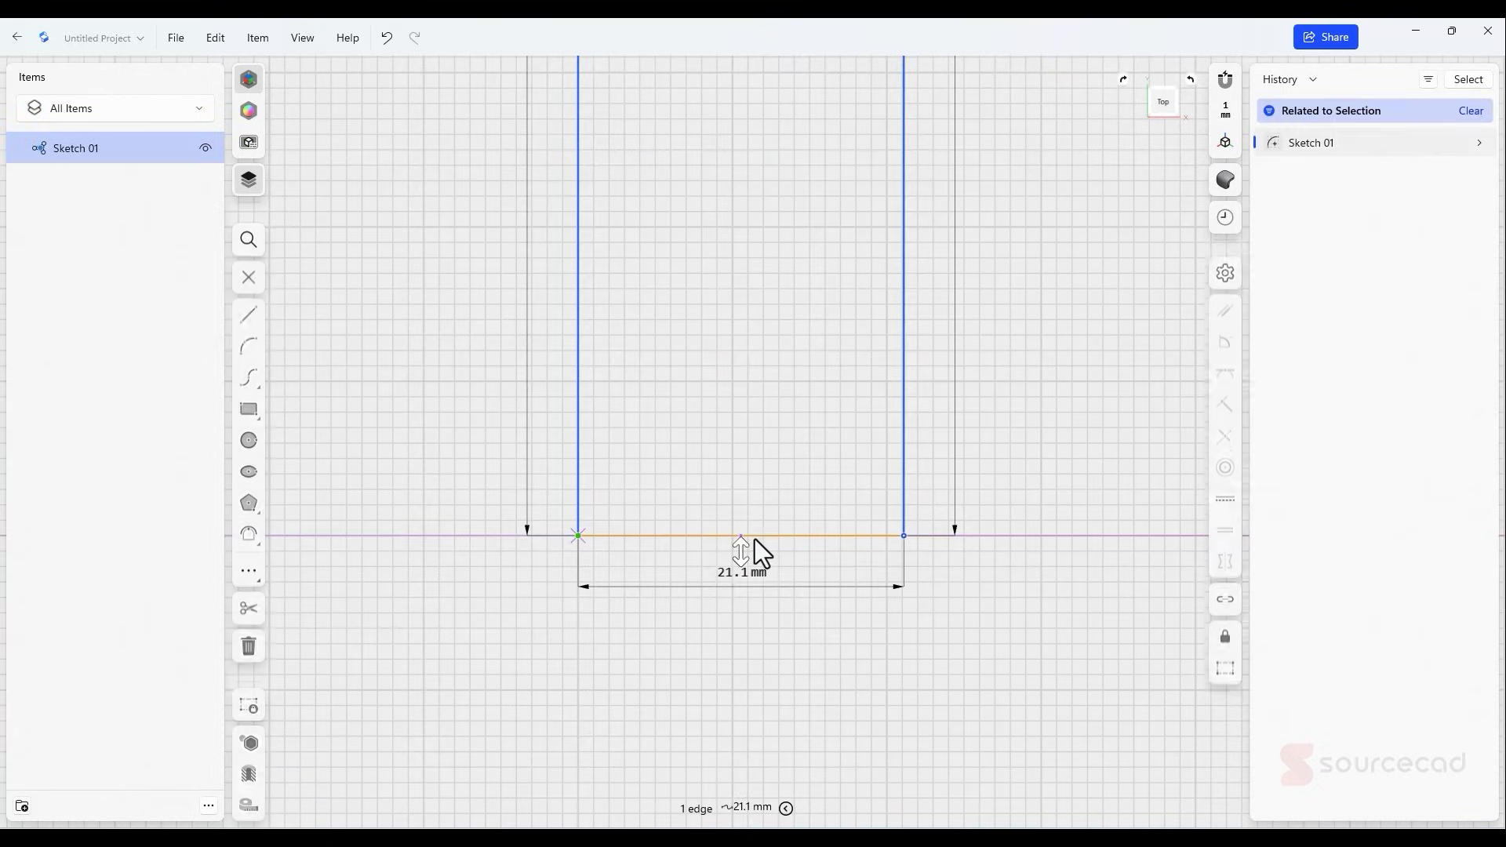
key(Escape)
scroll(746, 572, up, 2)
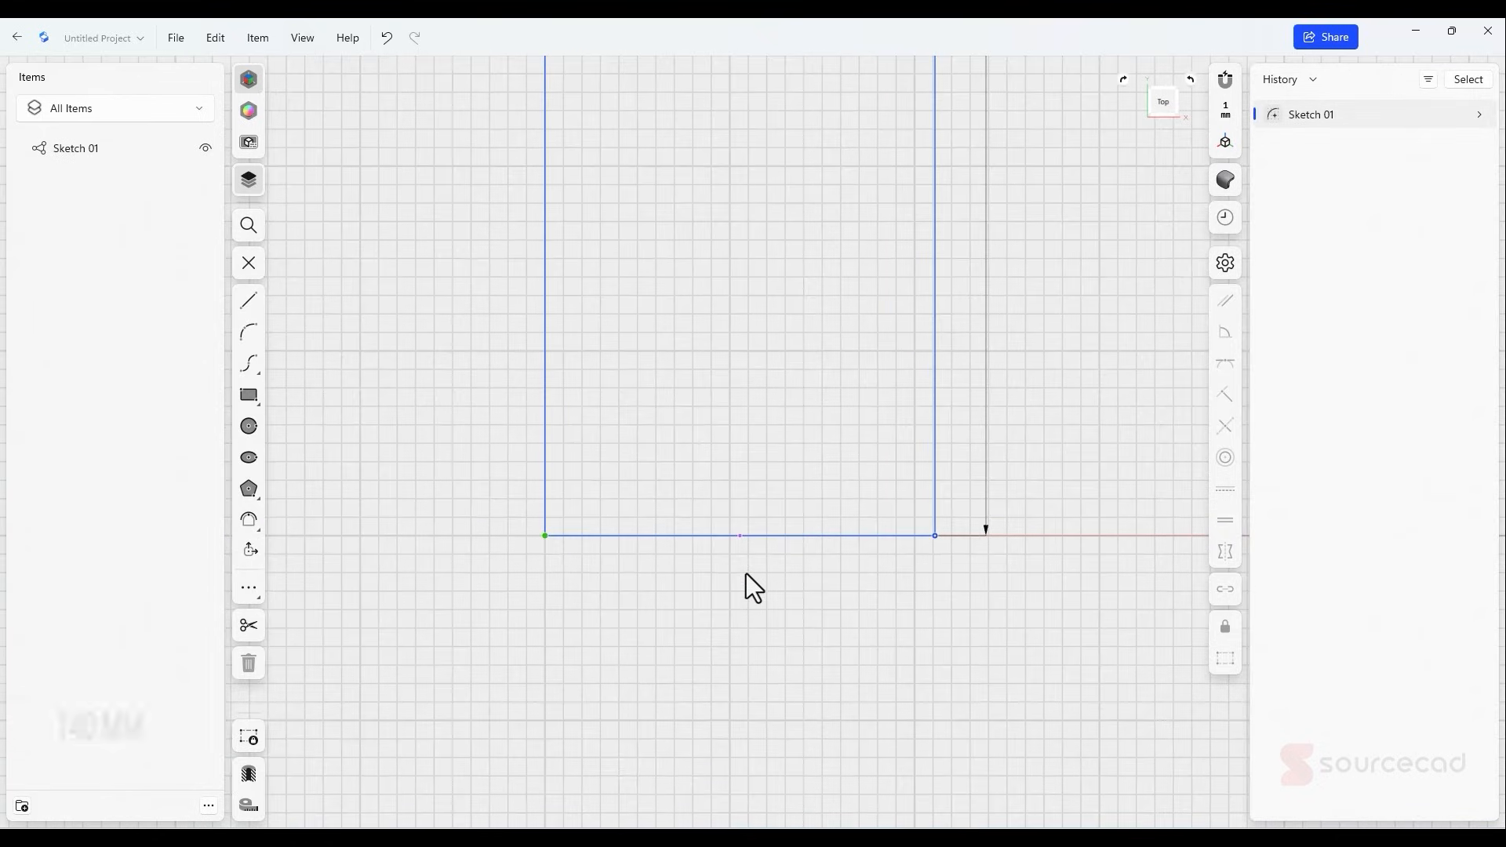
scroll(746, 573, down, 3)
click(772, 537)
click(756, 582)
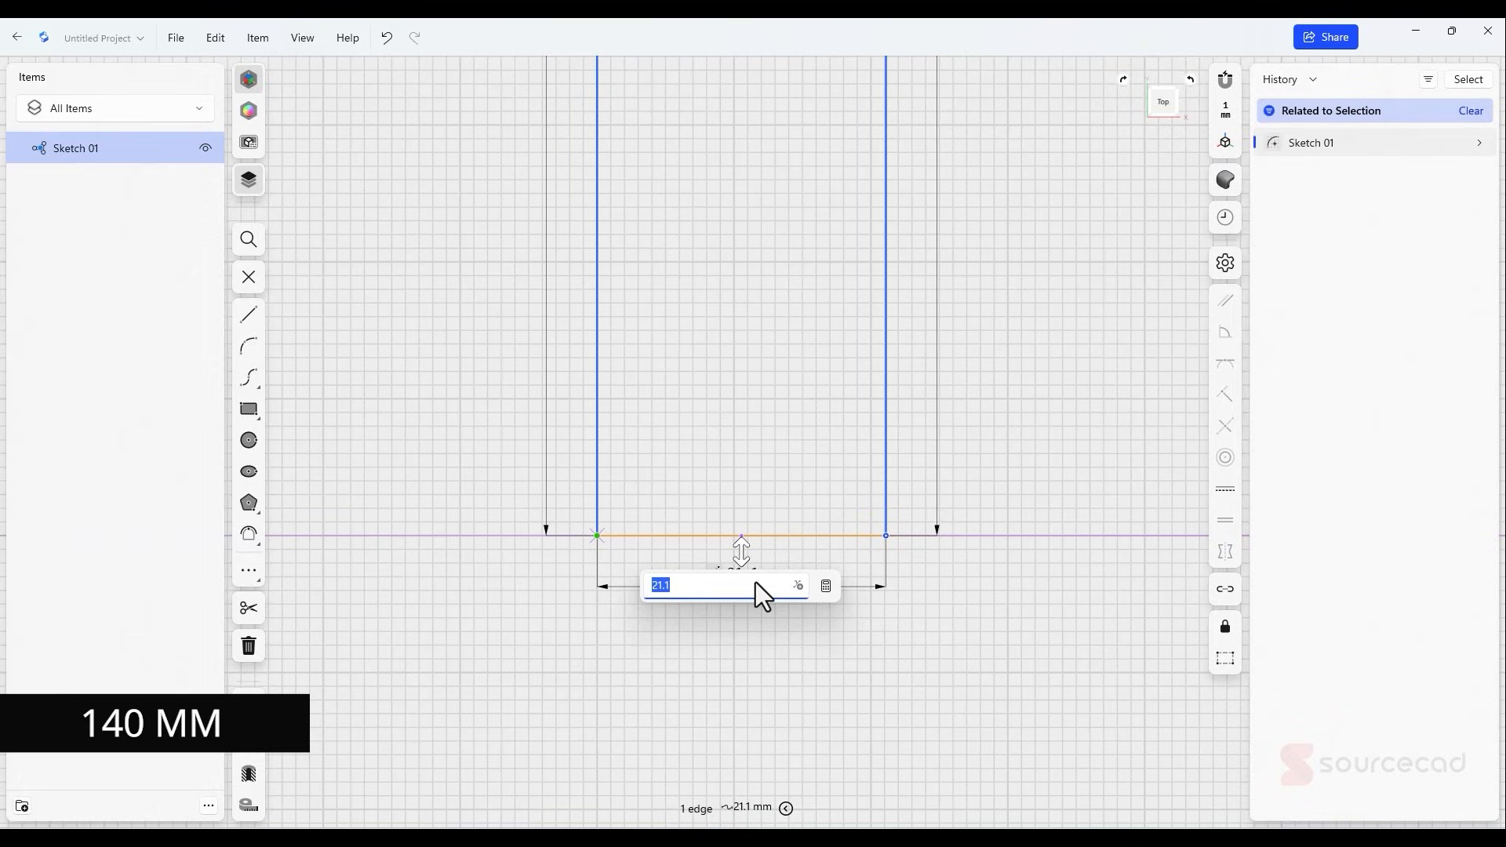
text(140)
key(Return)
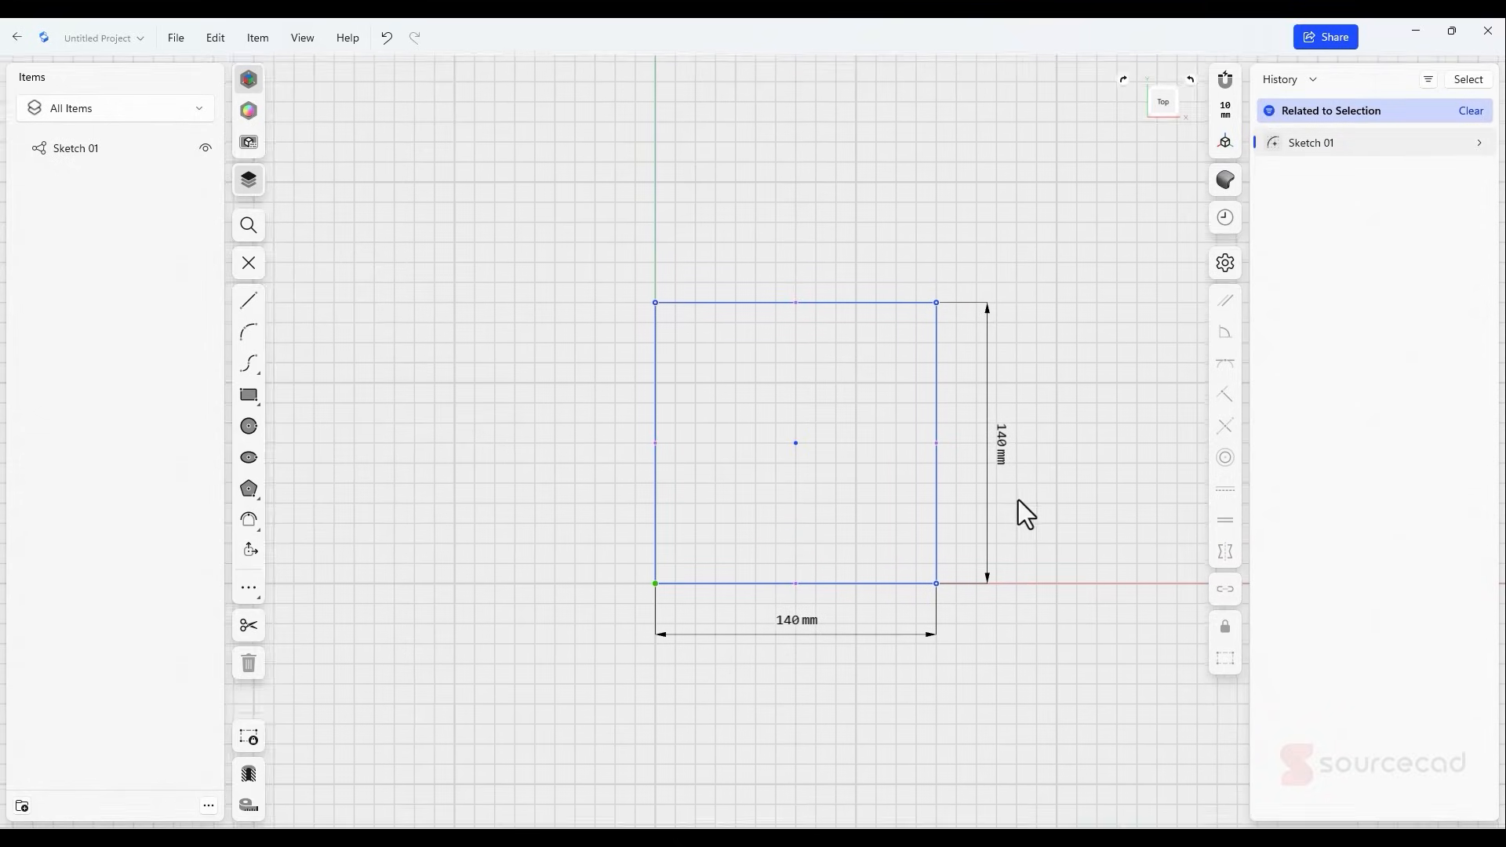
click(506, 437)
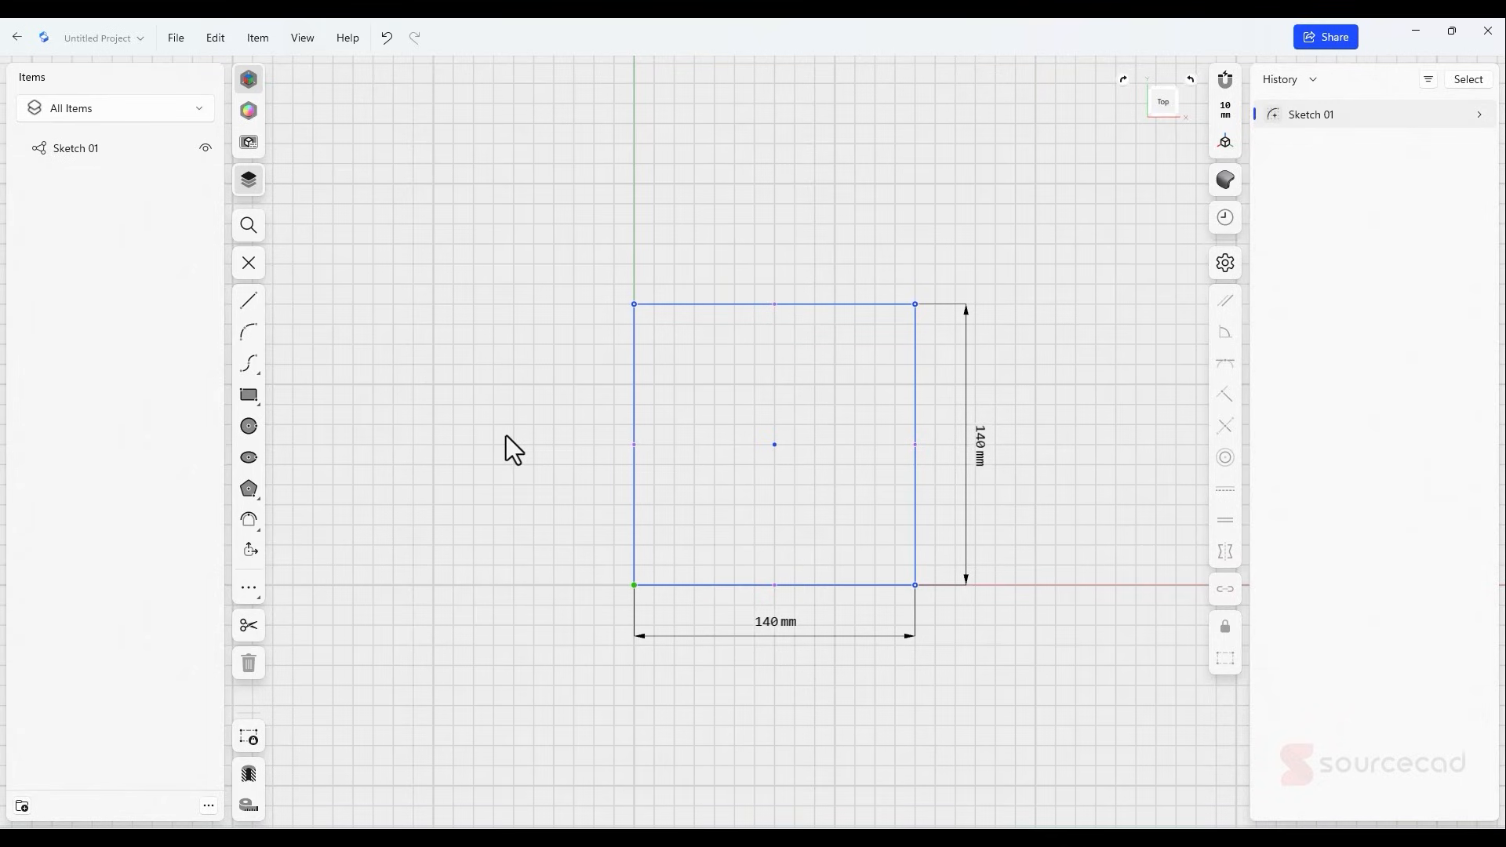
- Offset all four edges of the square inward by 6 mm
click(247, 521)
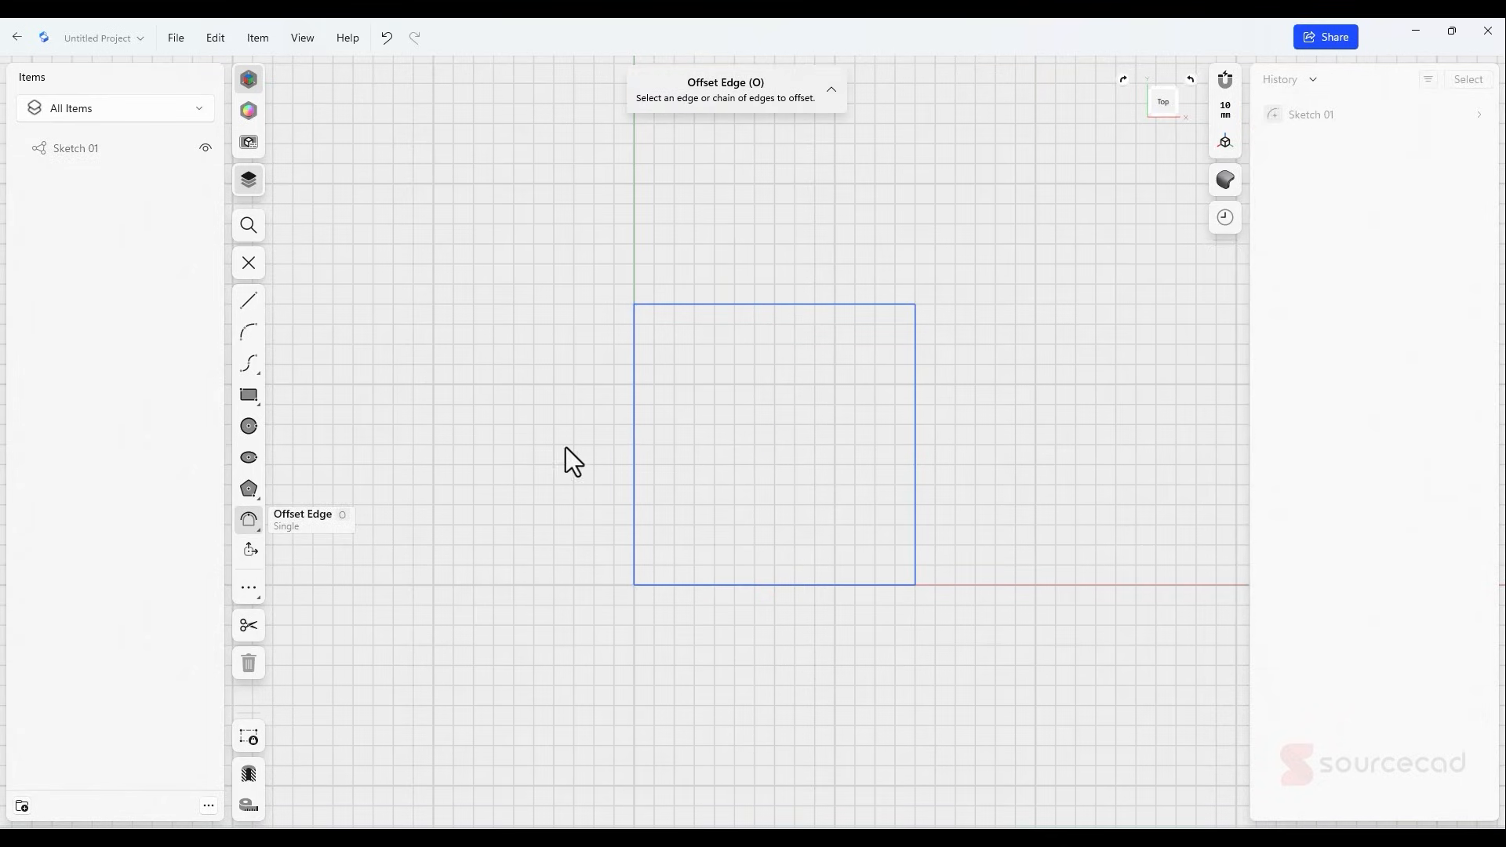
click(633, 417)
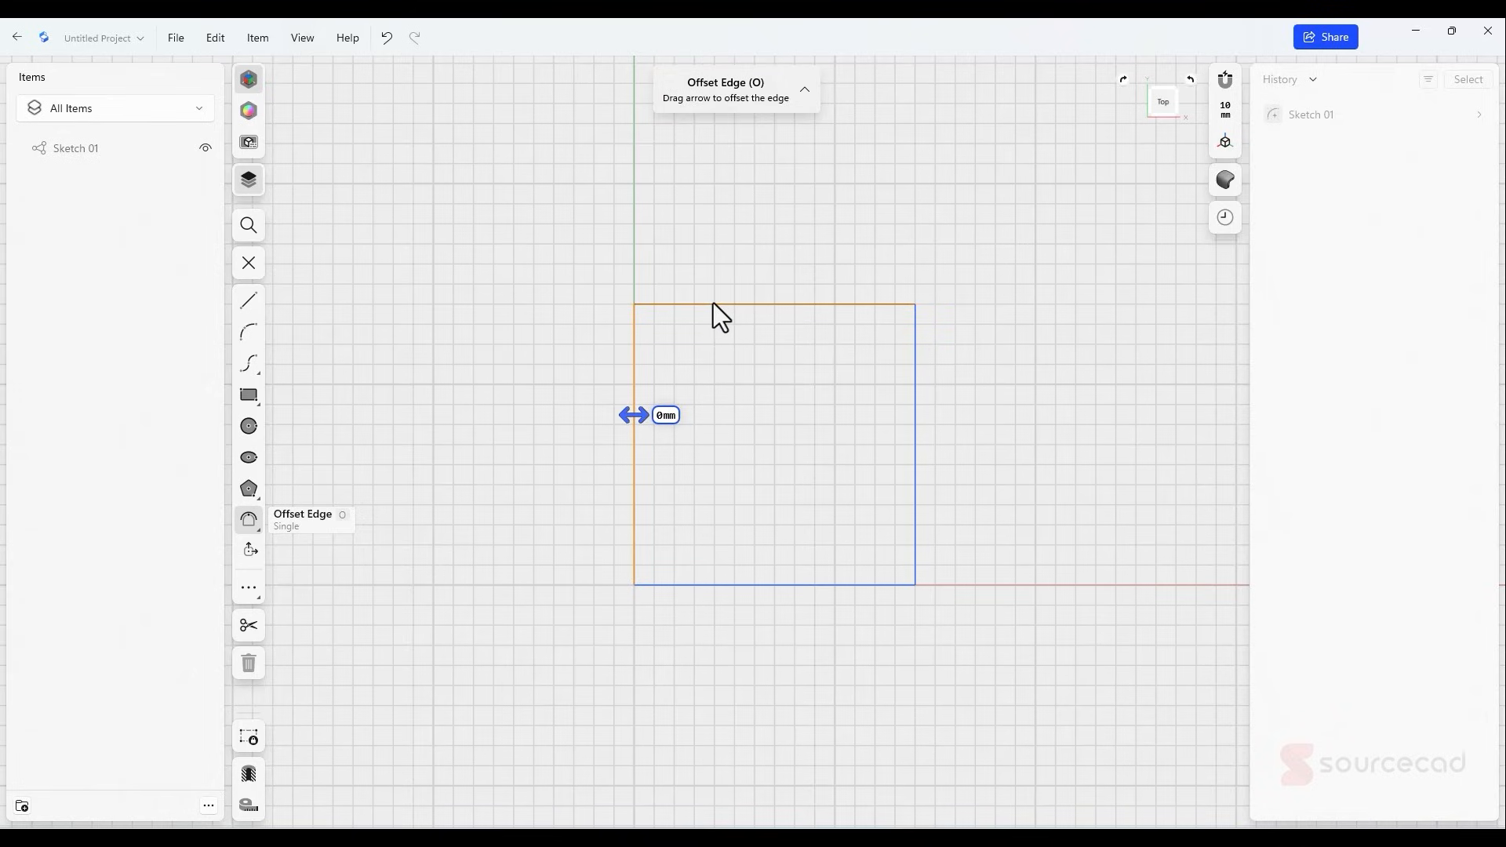
click(713, 303)
click(912, 367)
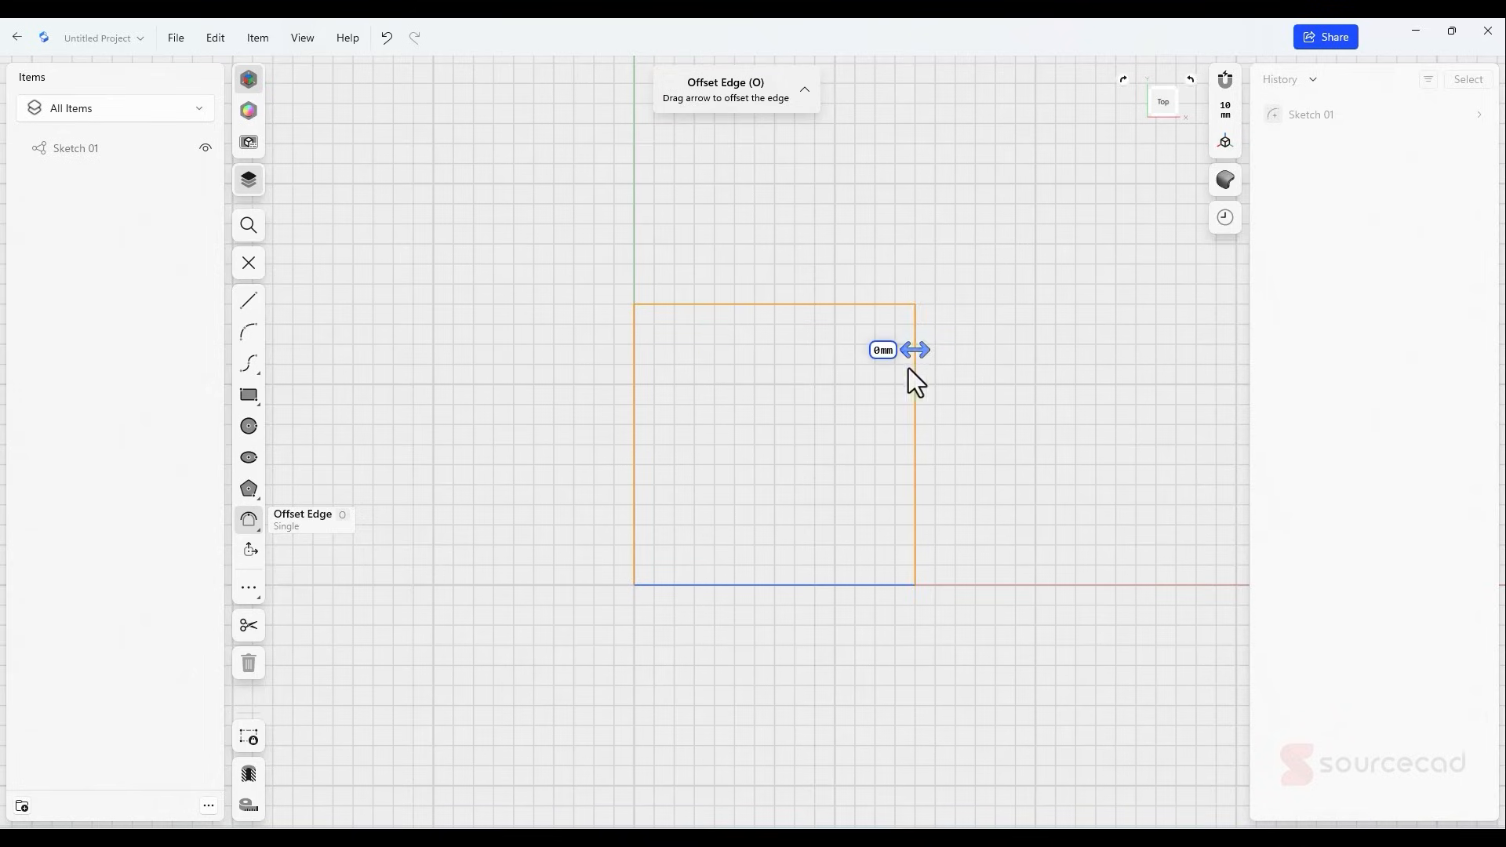
click(835, 585)
drag(831, 590, 831, 577)
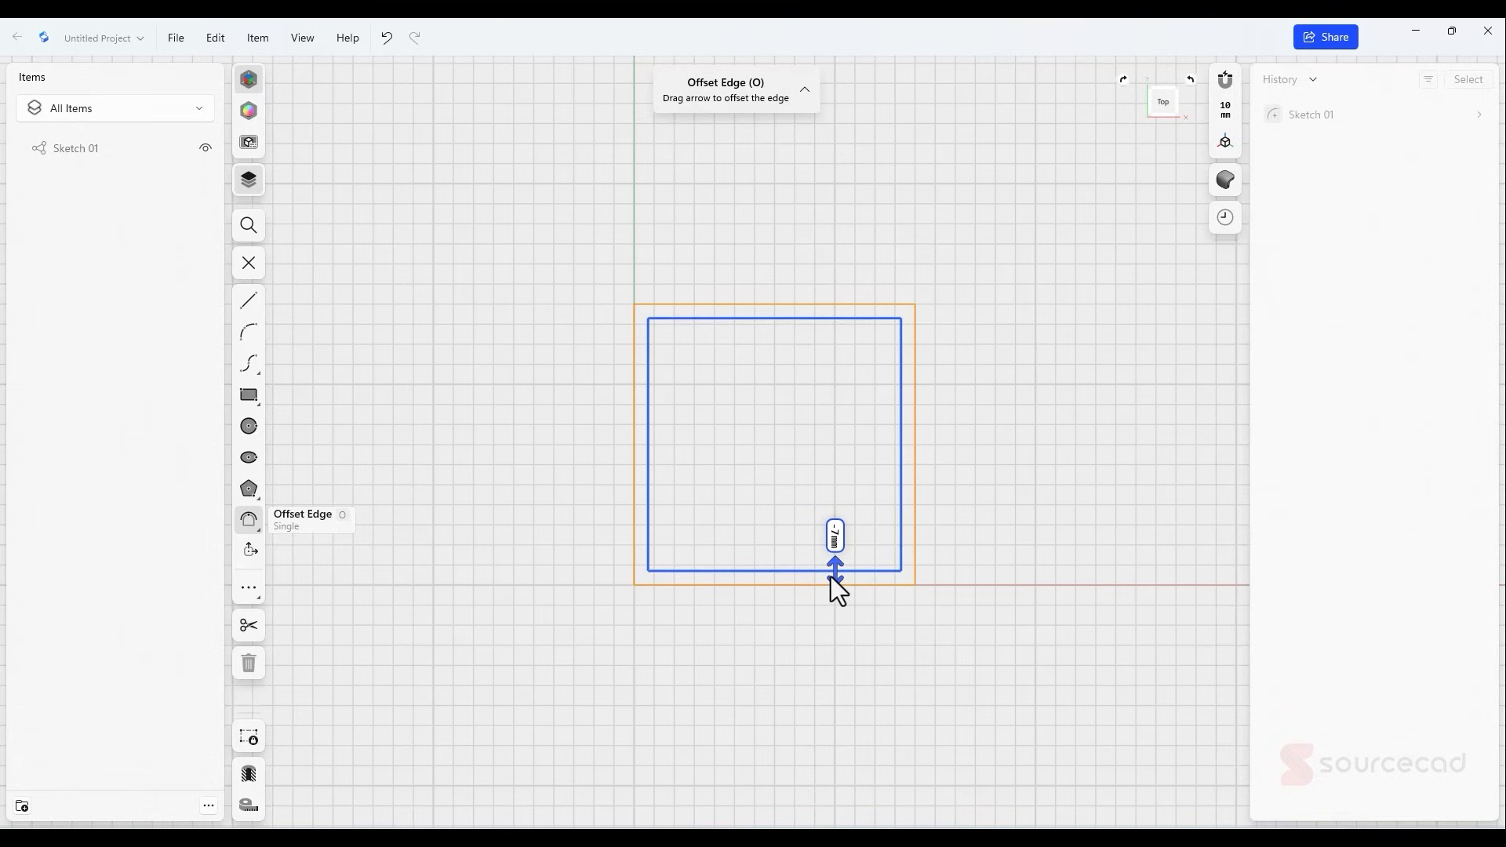
scroll(830, 577, down, 2)
scroll(830, 577, up, 5)
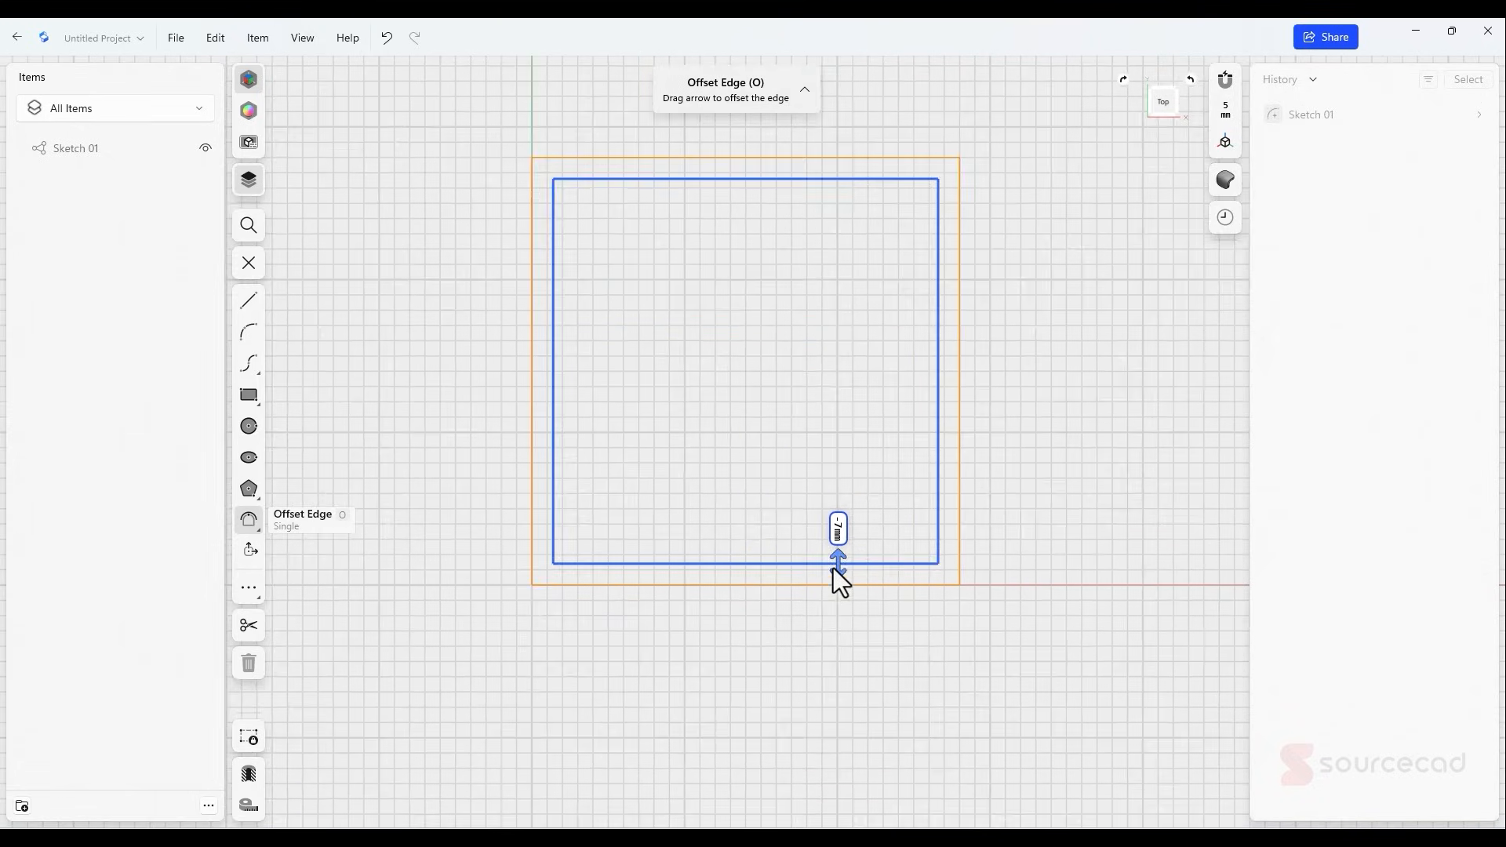
drag(835, 564, 836, 564)
key(Return)
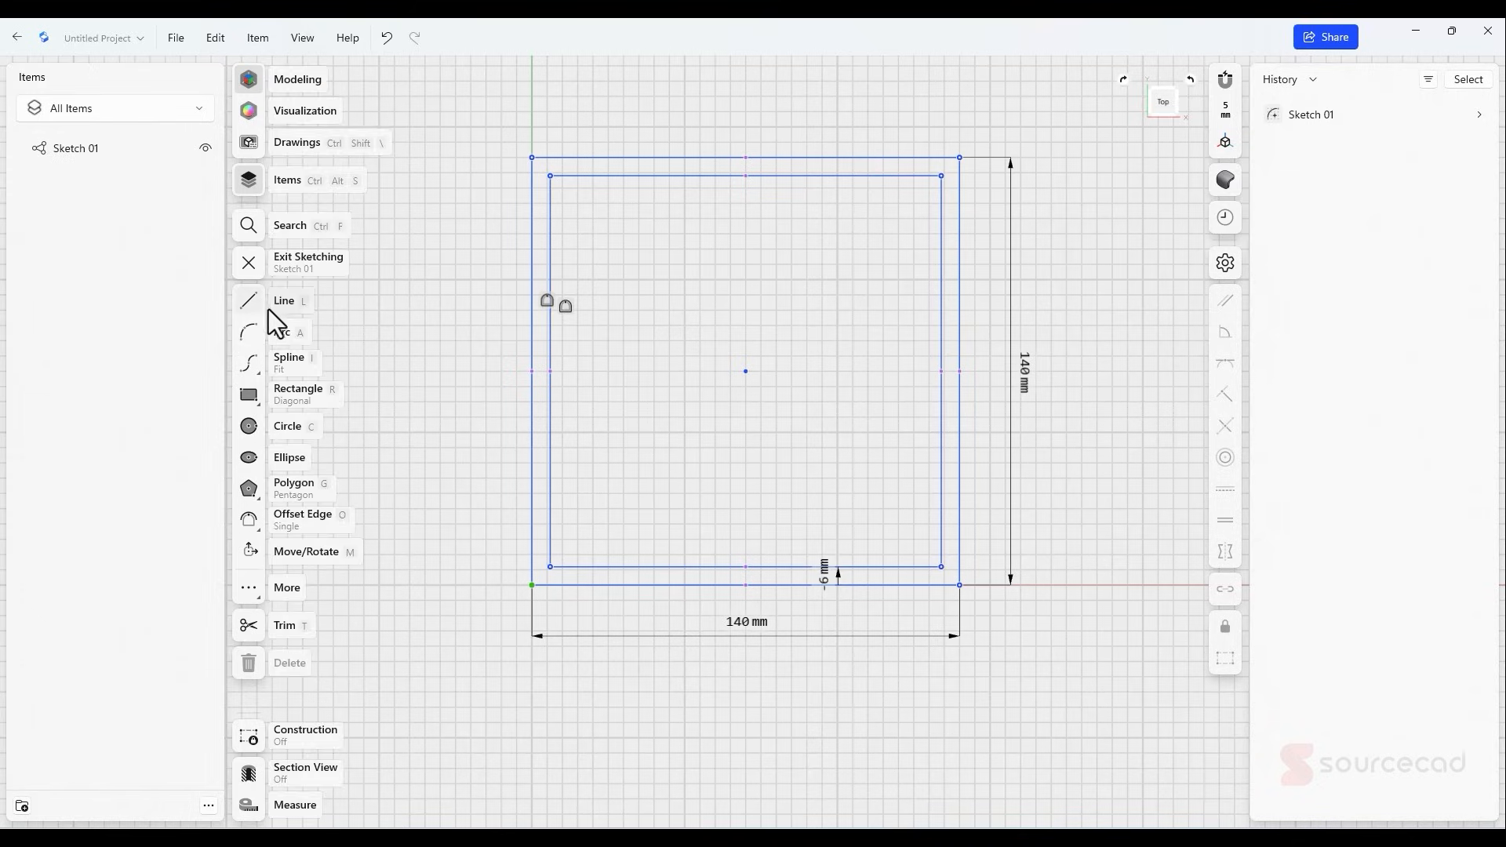
- Draw two closely spaced horizontal lines across the lower part of the inner square, from side to side
click(298, 306)
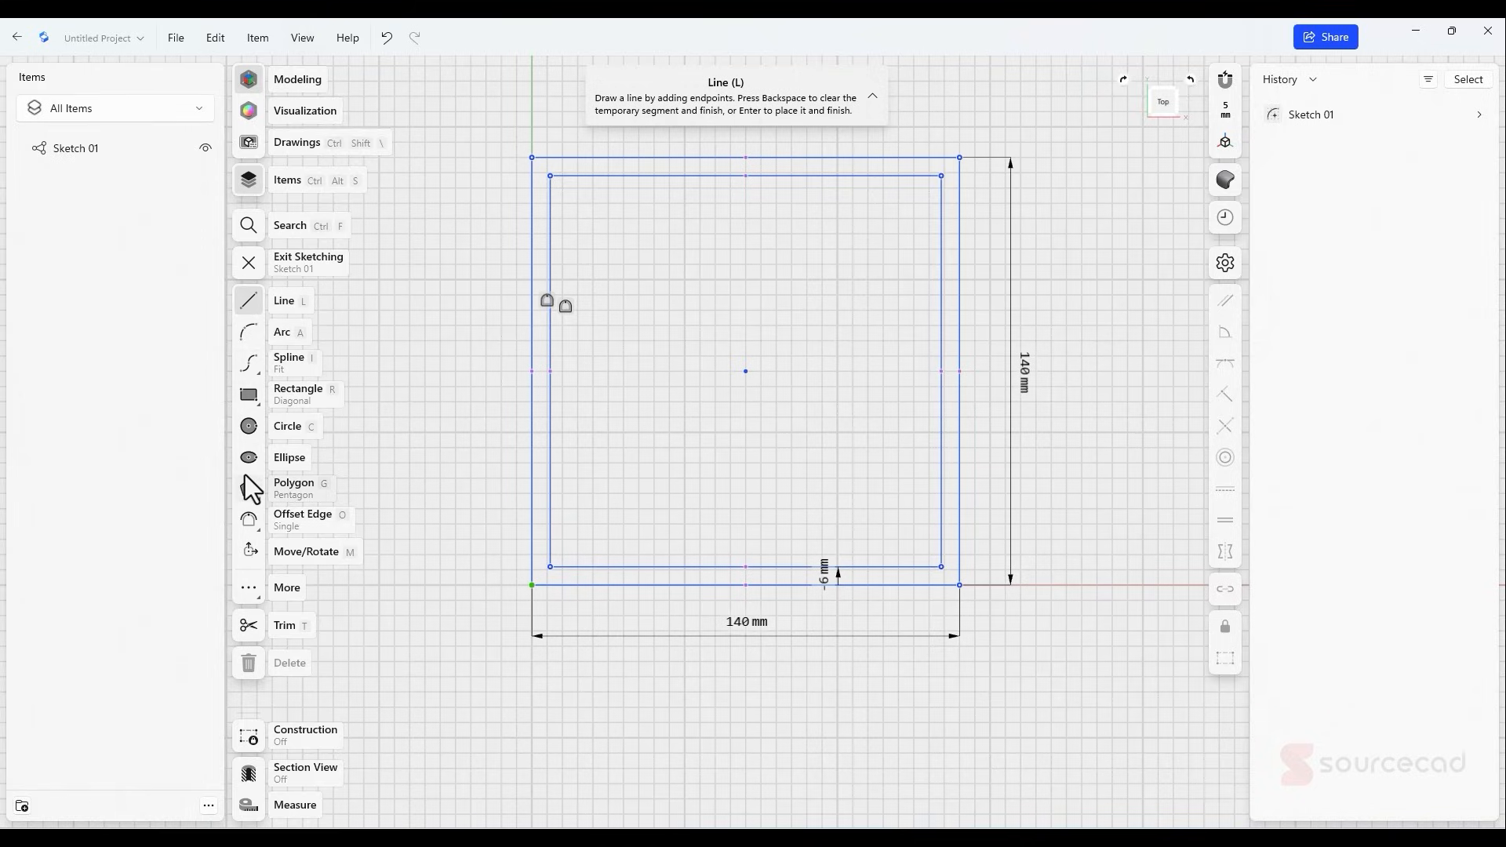
click(549, 468)
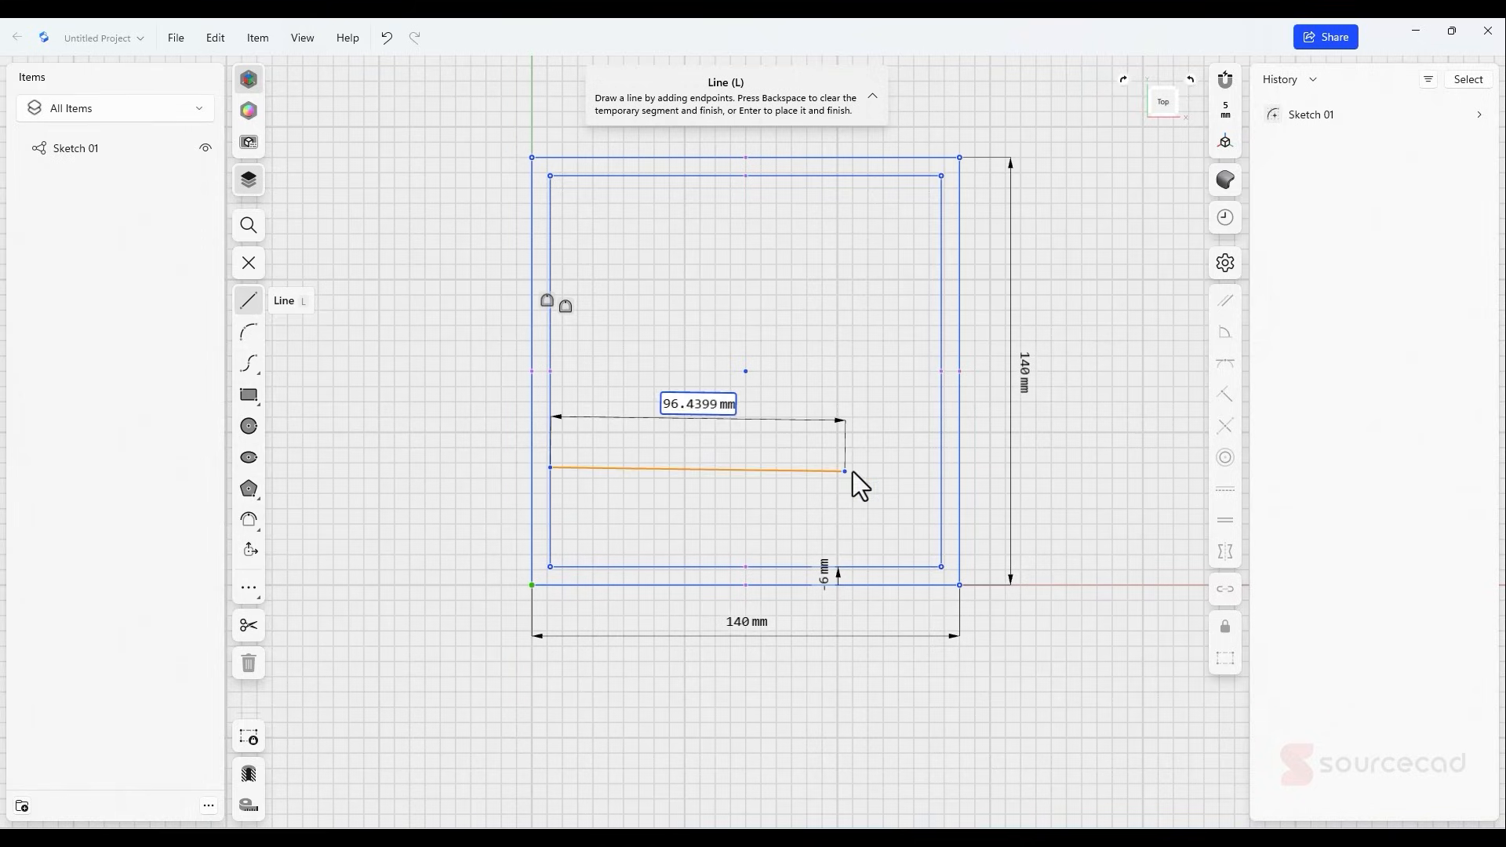
click(942, 468)
key(Escape)
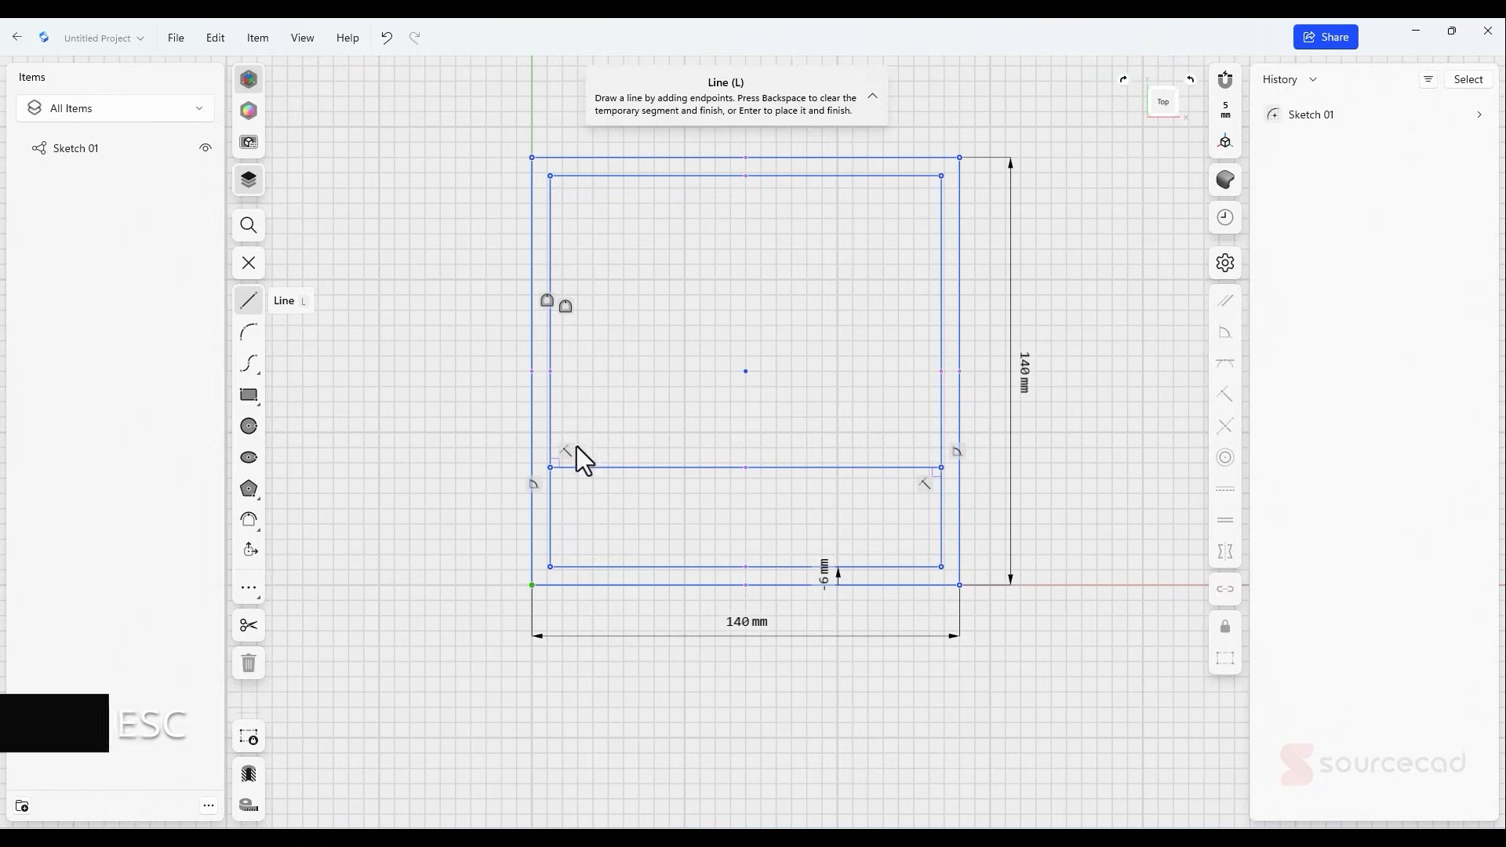
click(549, 451)
click(930, 452)
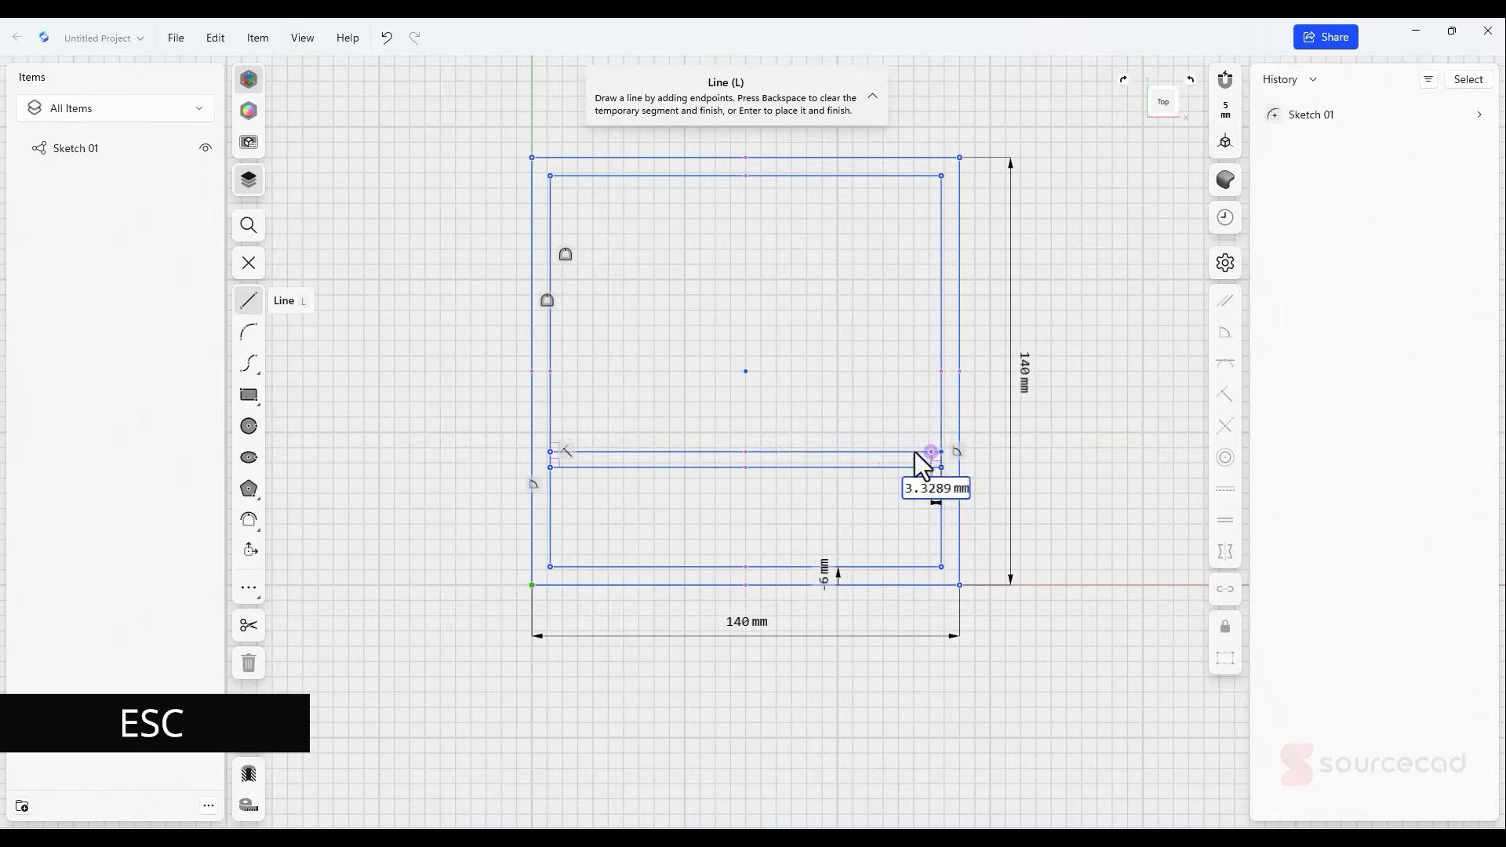
key(Escape)
- Draw two horizontal lines about 11 mm apart across the upper part of the inner square, from side to side
click(549, 319)
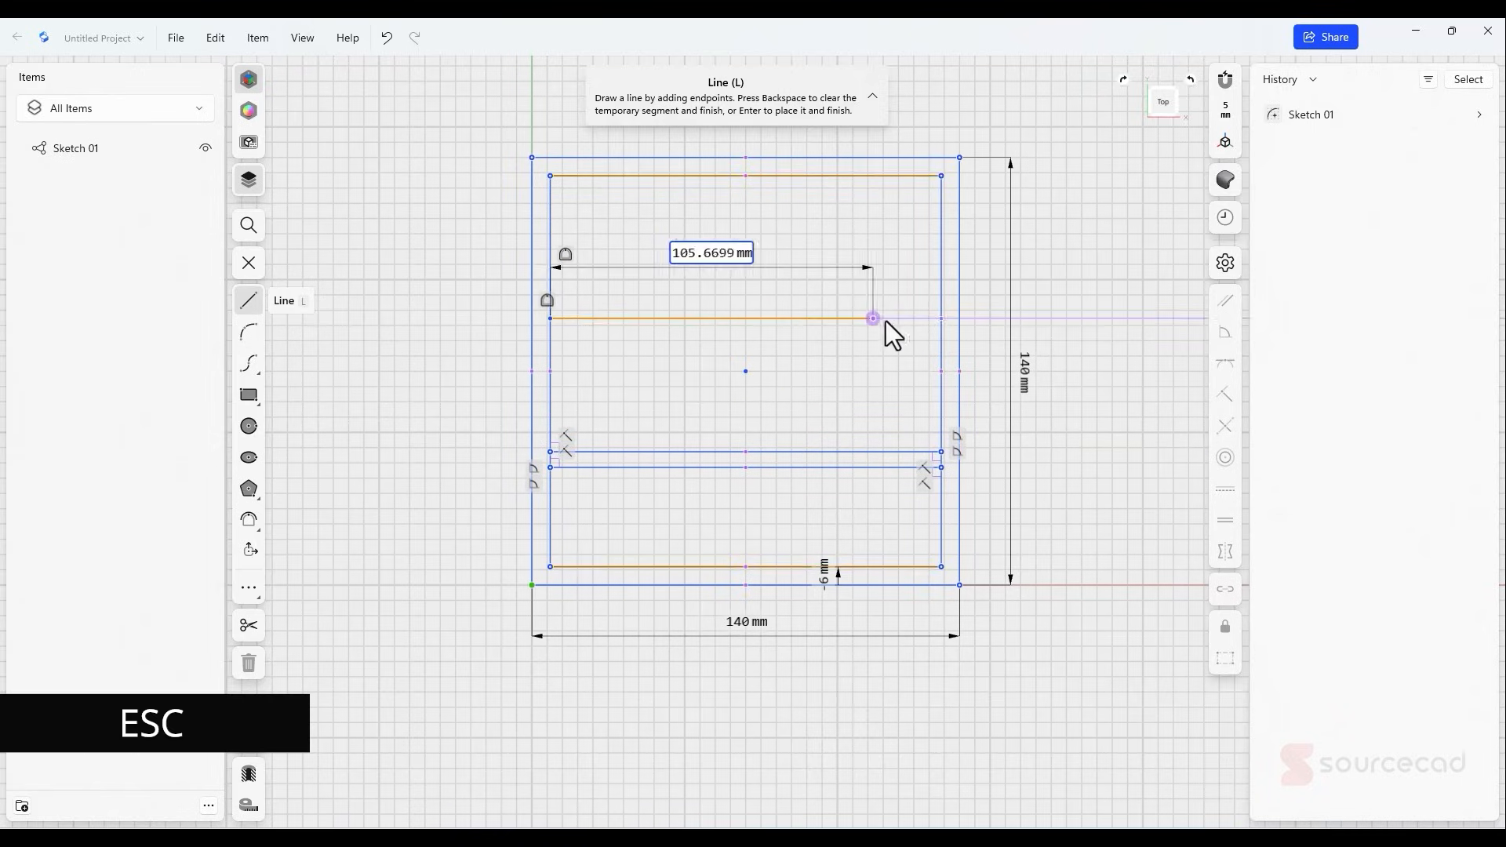
click(939, 319)
key(Escape)
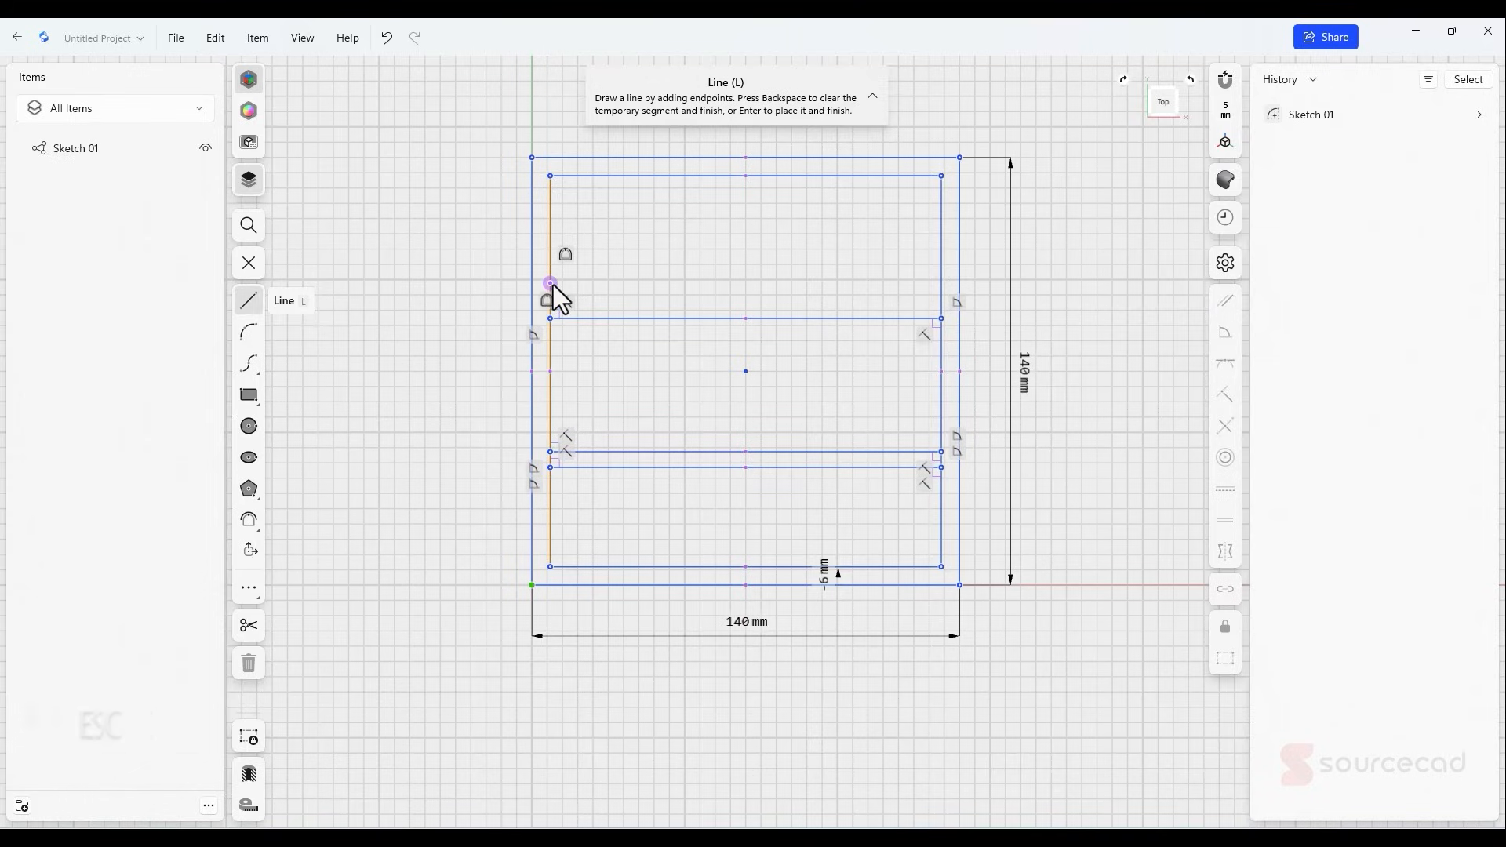
click(551, 283)
click(939, 282)
key(Escape)
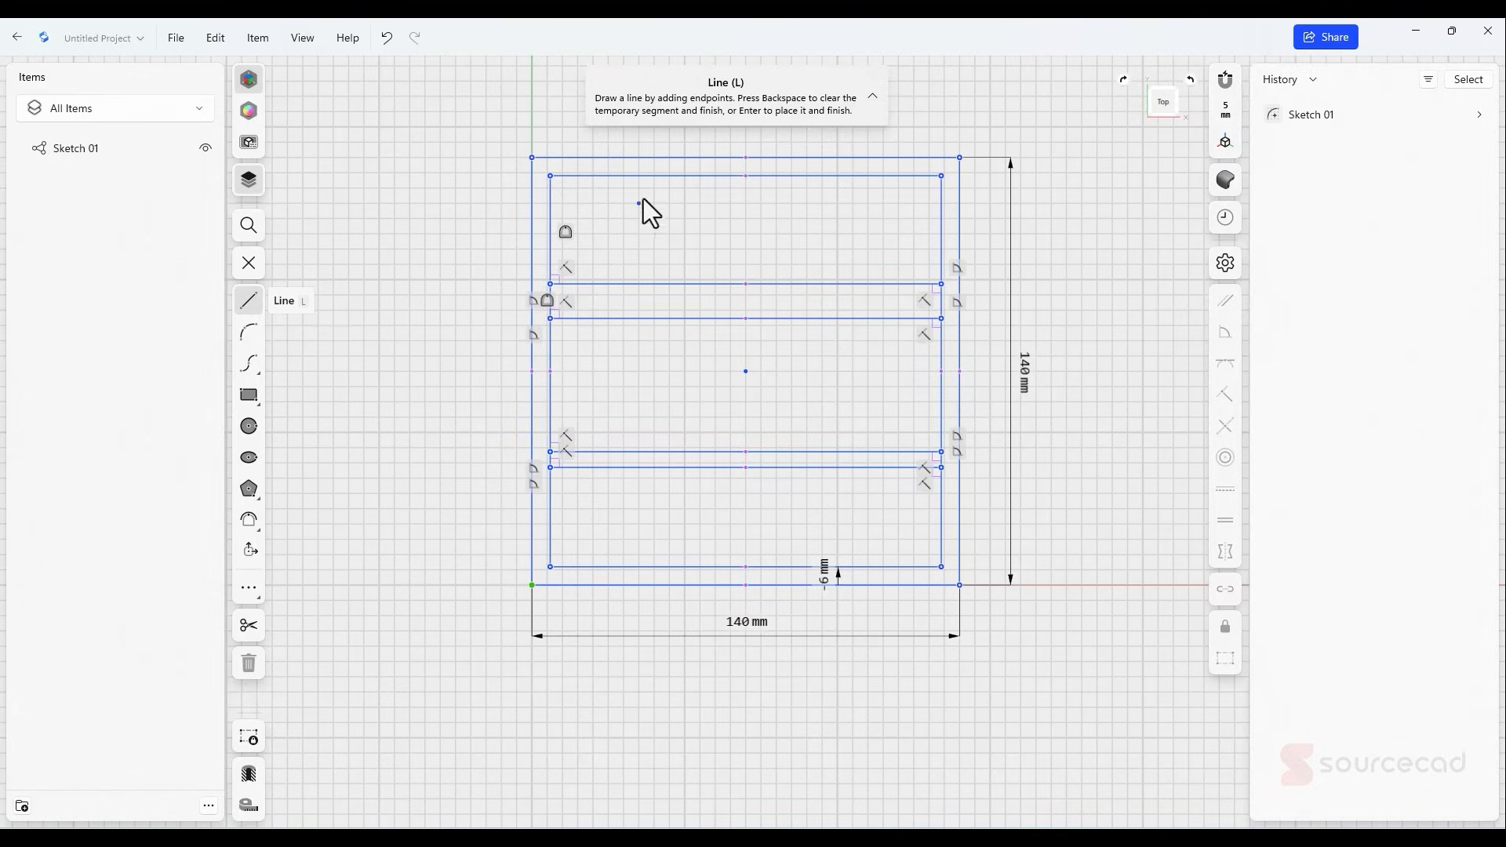
- Draw two closely spaced vertical lines through the left part of the inner square, from its top edge to its bottom edge
click(647, 176)
click(647, 566)
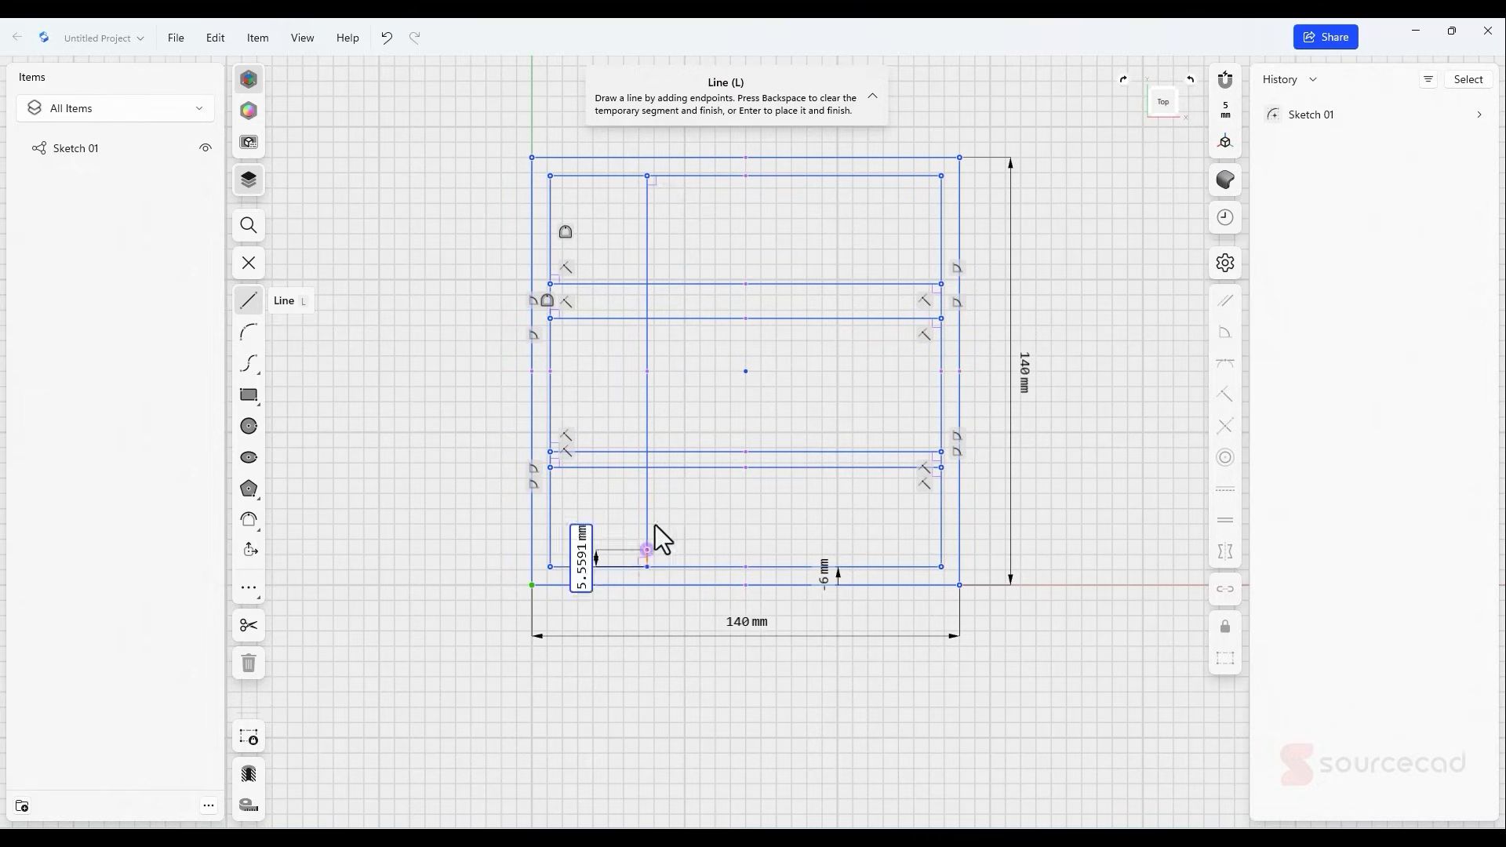
key(Escape)
click(676, 177)
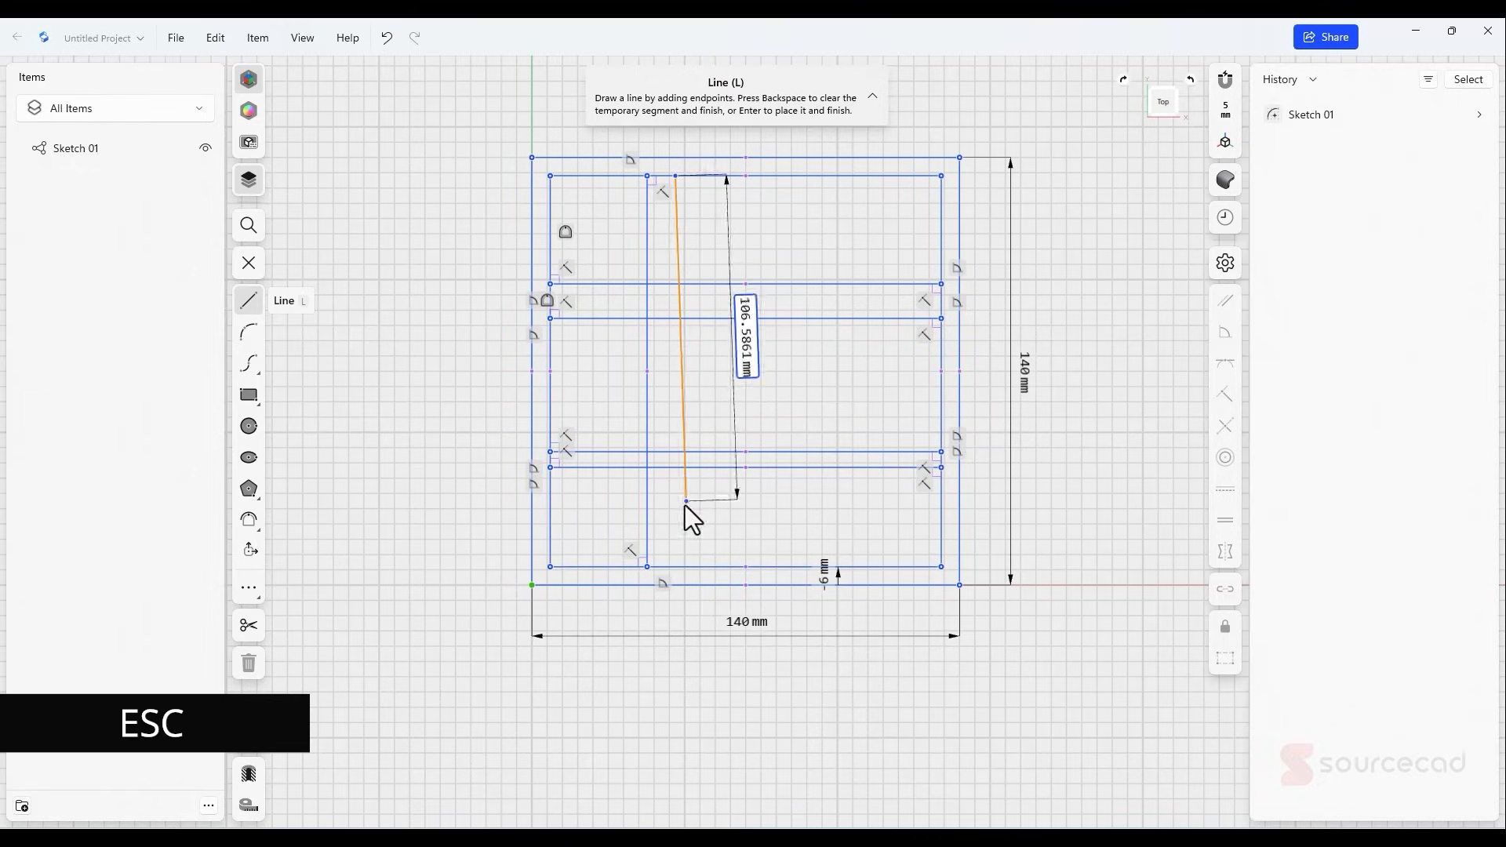
click(675, 566)
key(Escape)
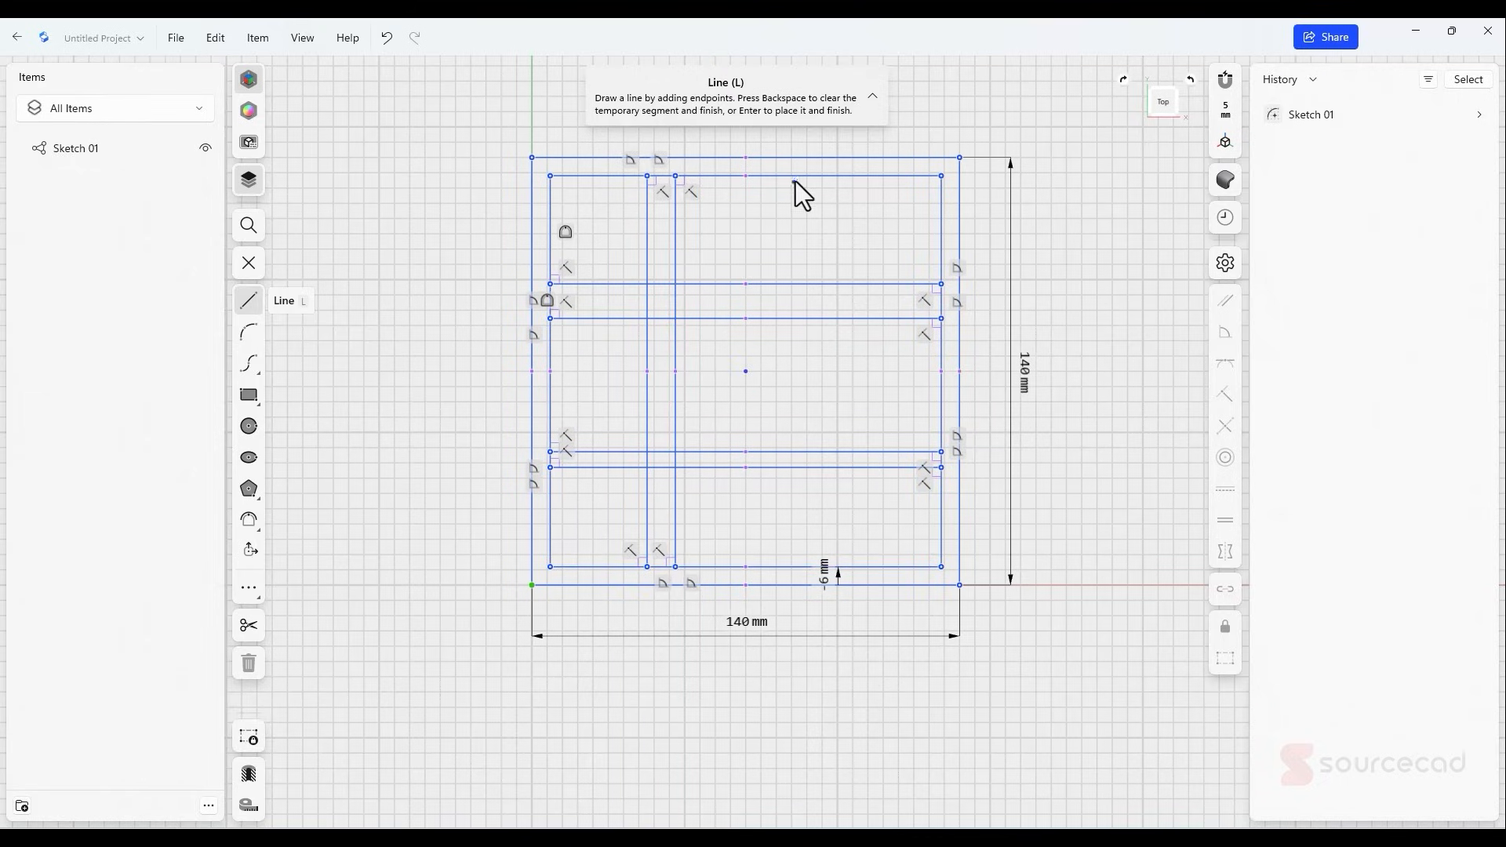
- Draw two closely spaced vertical lines through the right part of the inner square, from top edge to bottom edge, and finish the Line tool
click(817, 176)
click(816, 566)
key(Escape)
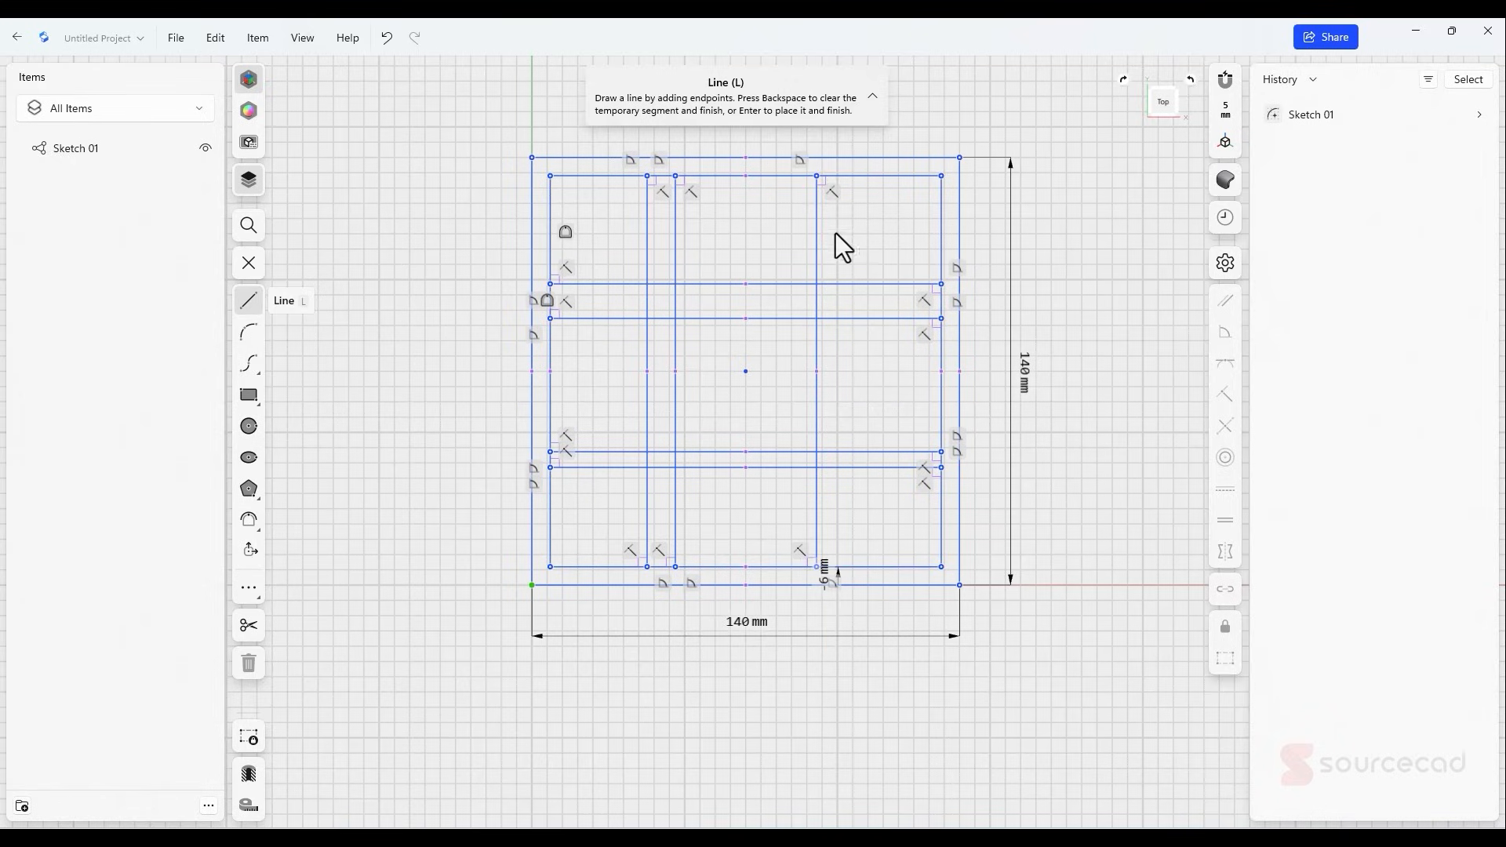
click(842, 176)
click(841, 566)
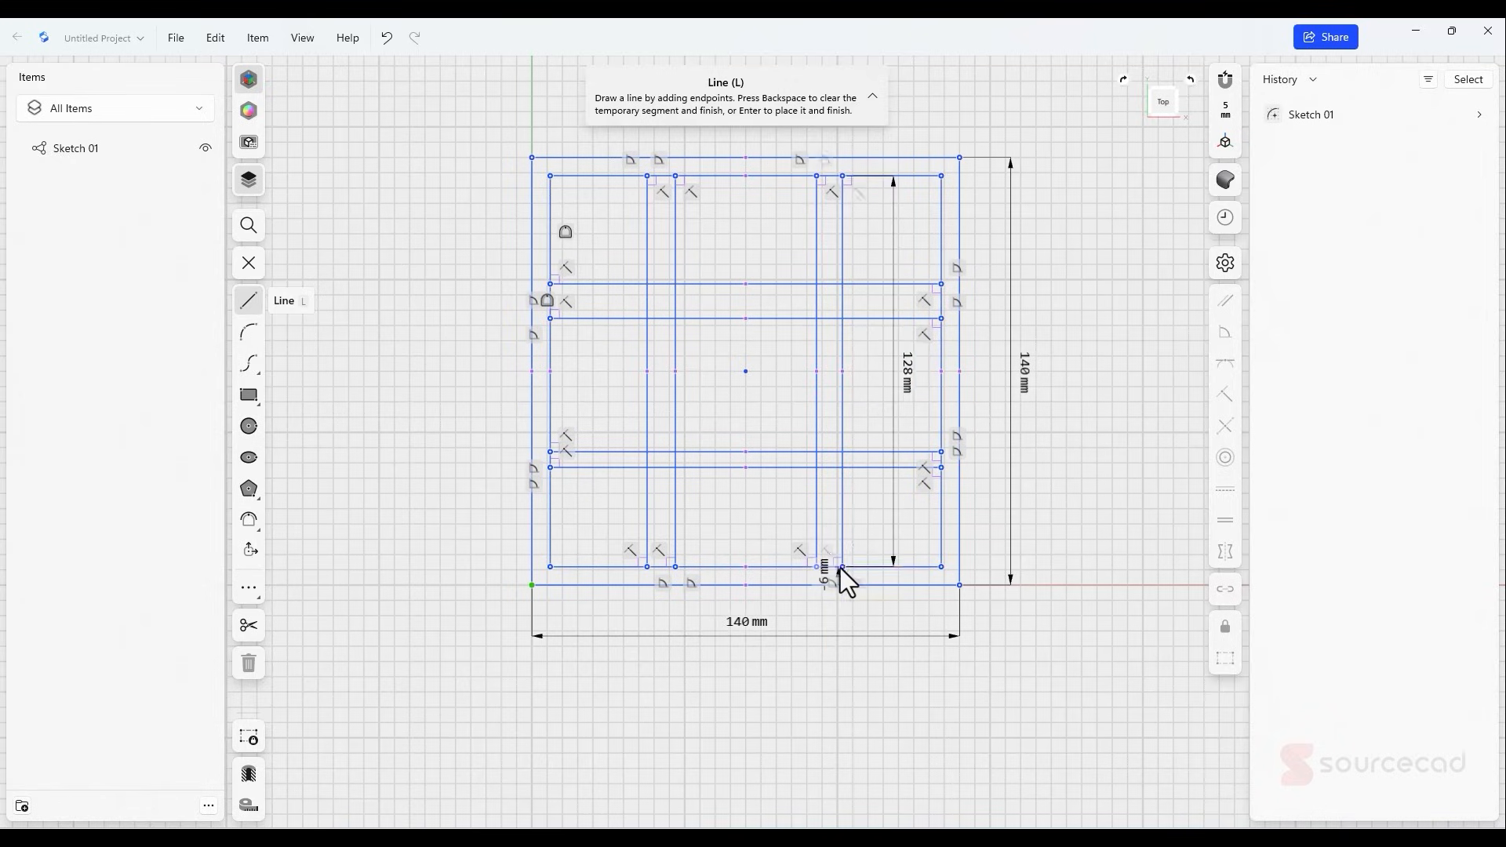
key(Escape)
key(Escape)
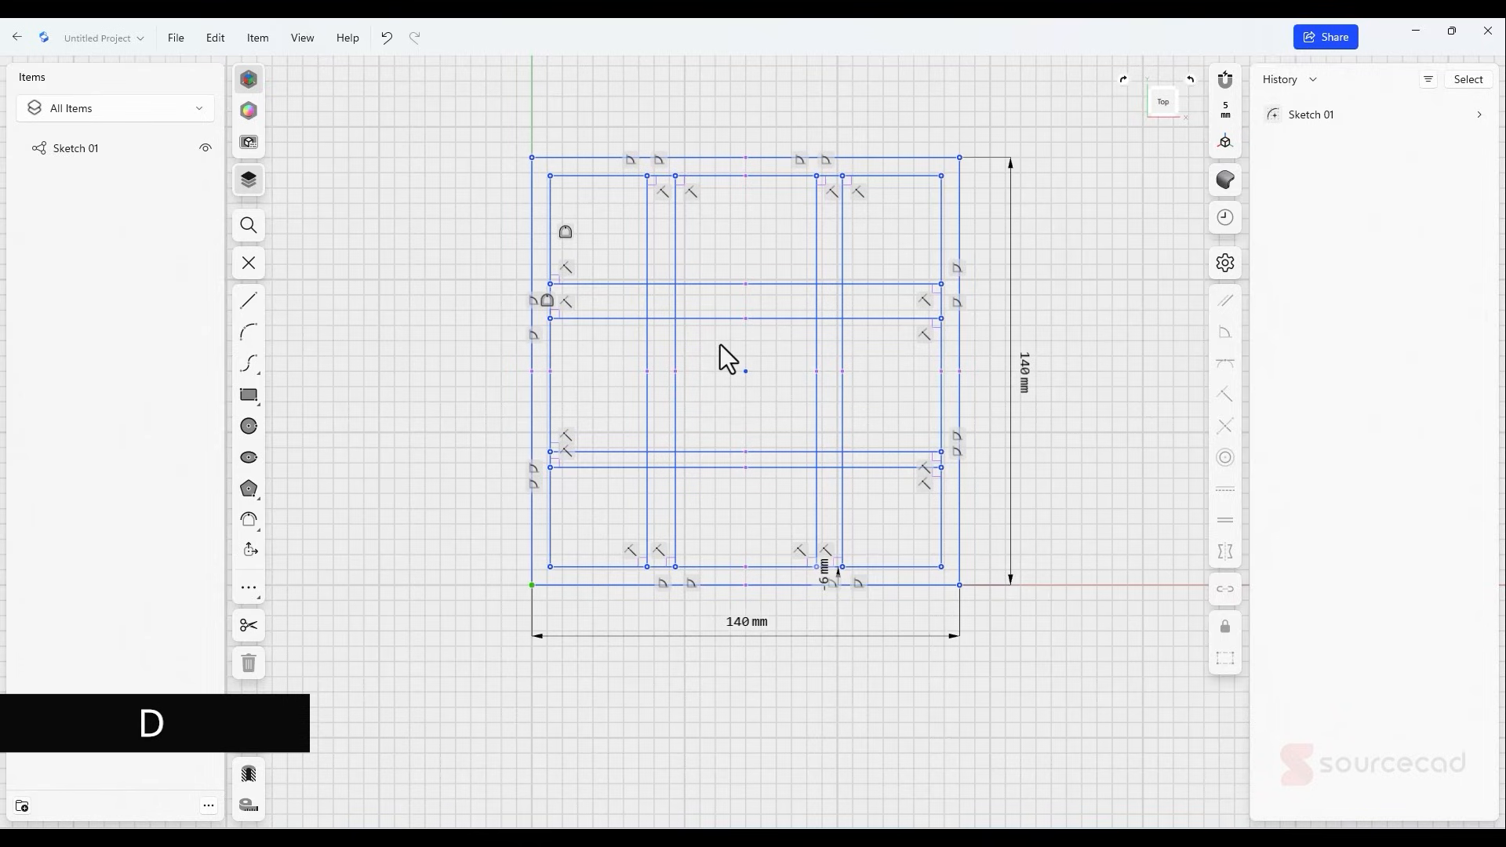
- Set the distance between the upper pair of horizontal lines to 5.5 mm
key(d)
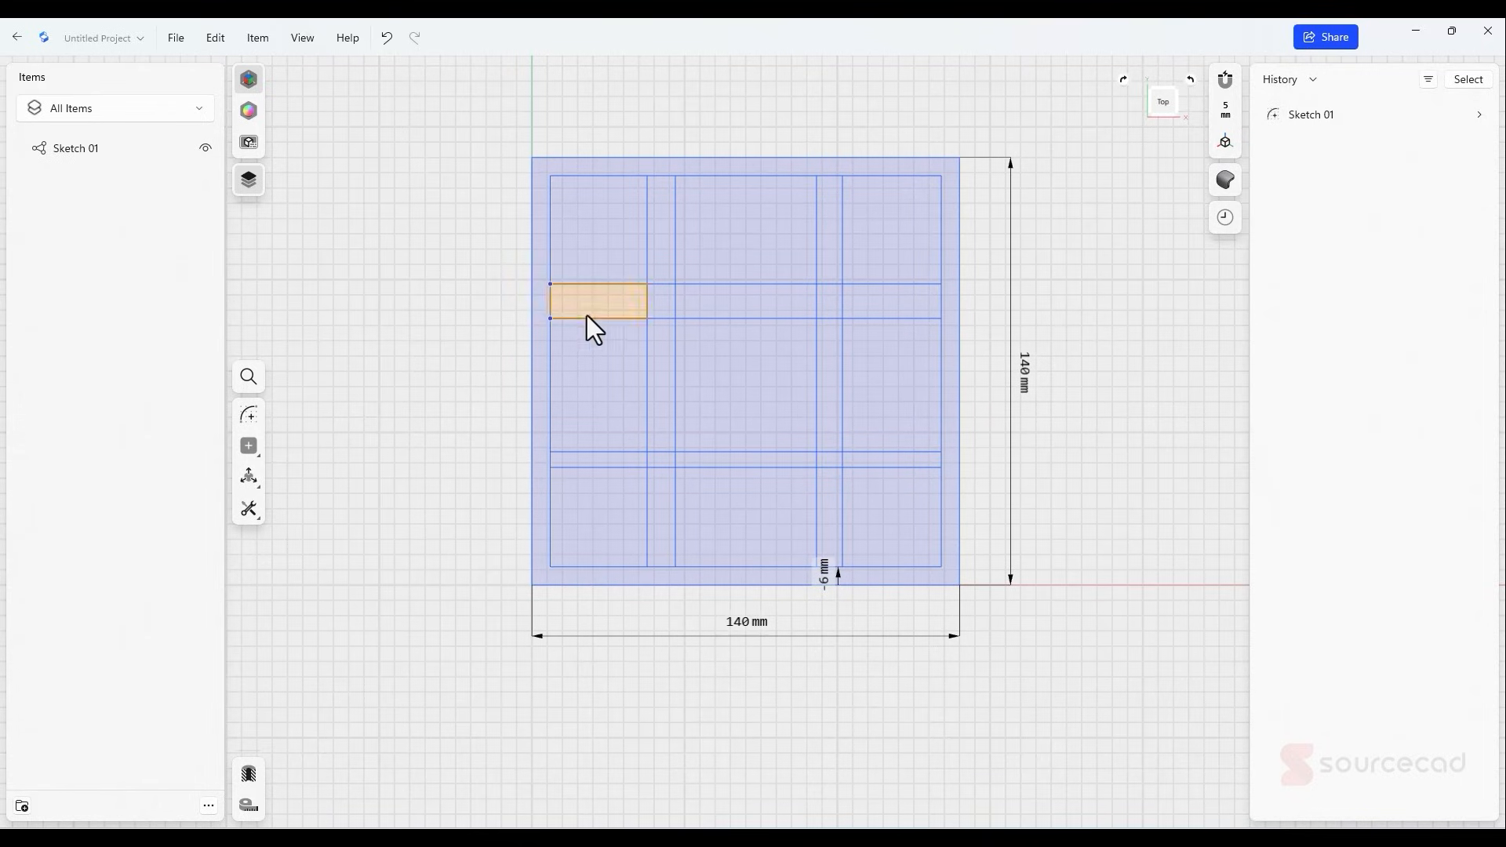
double_click(597, 285)
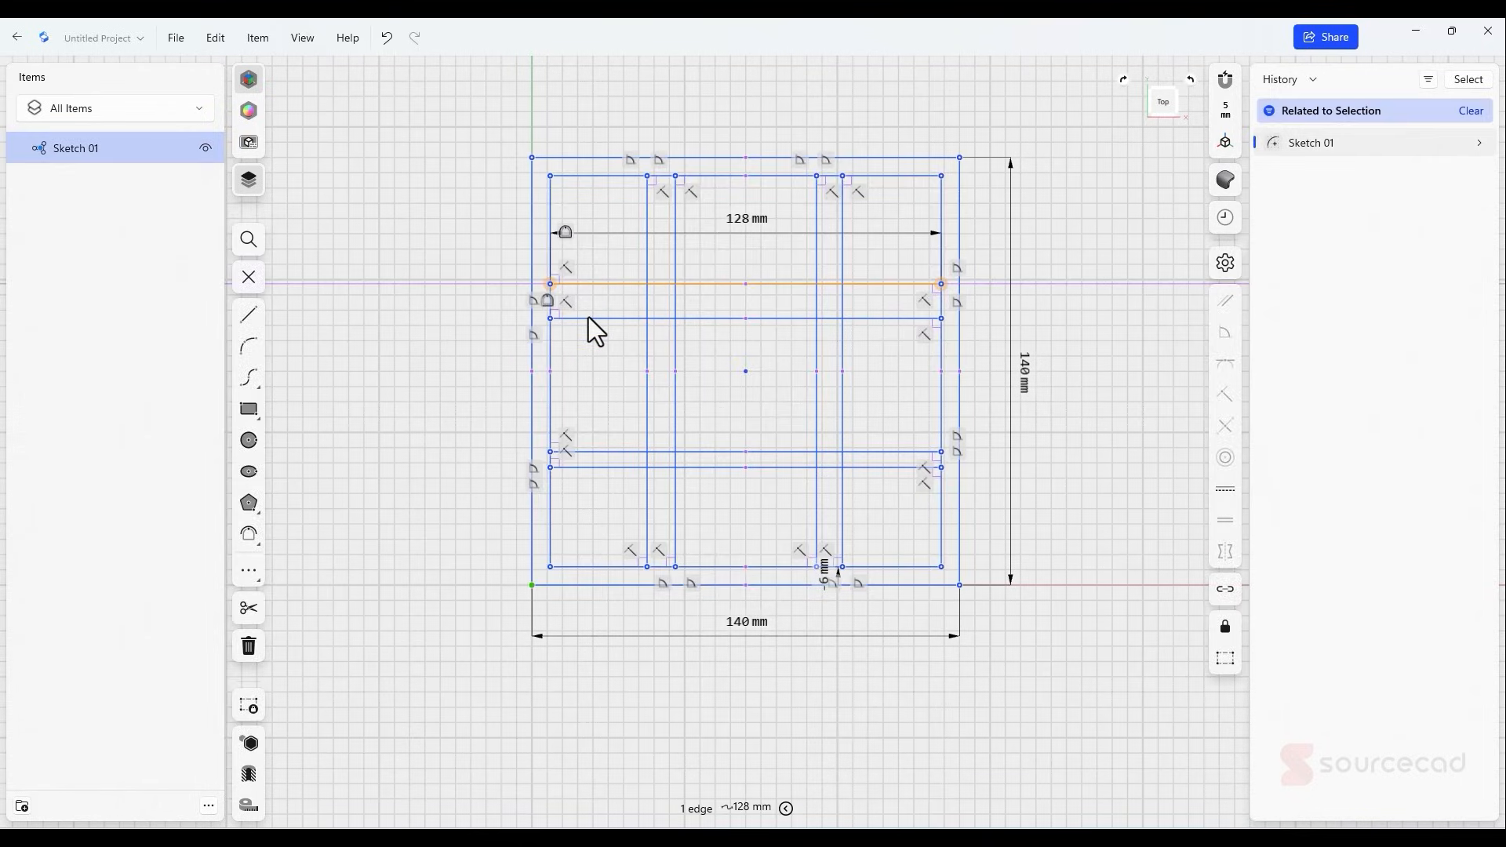
click(588, 318)
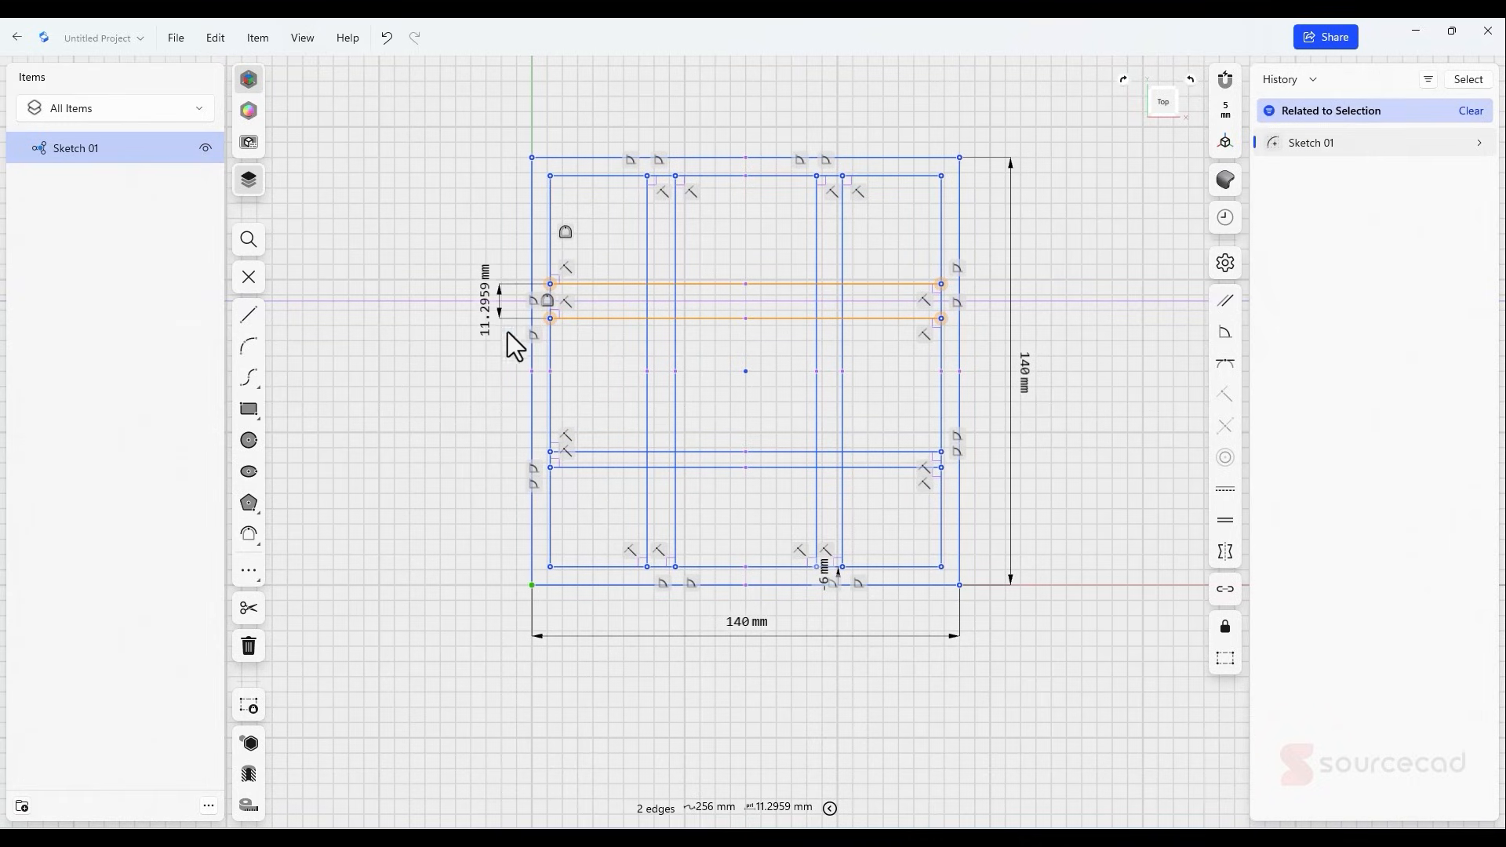
click(484, 322)
text(5.5)
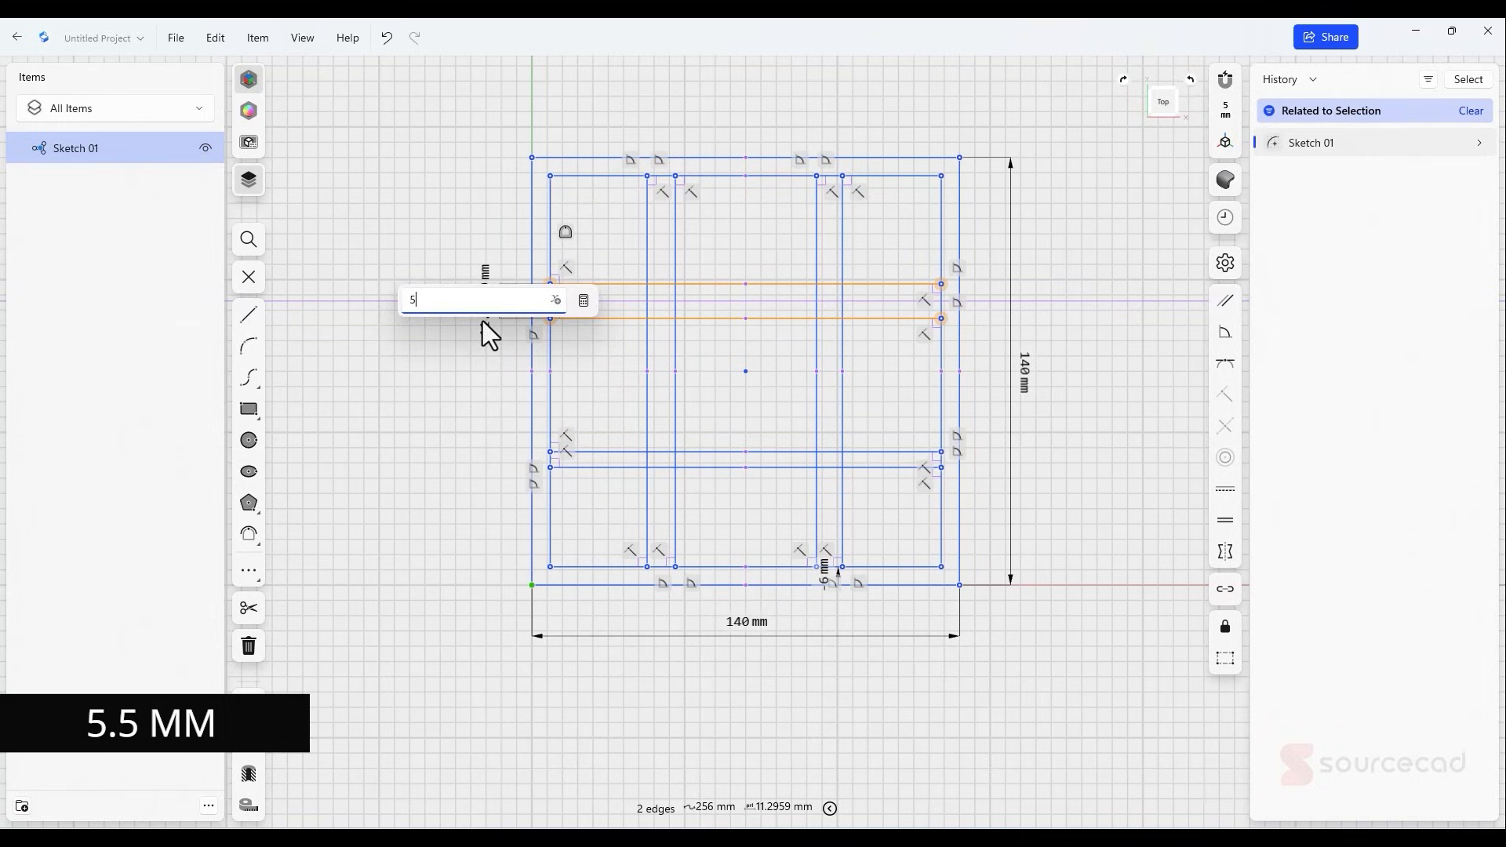
key(Return)
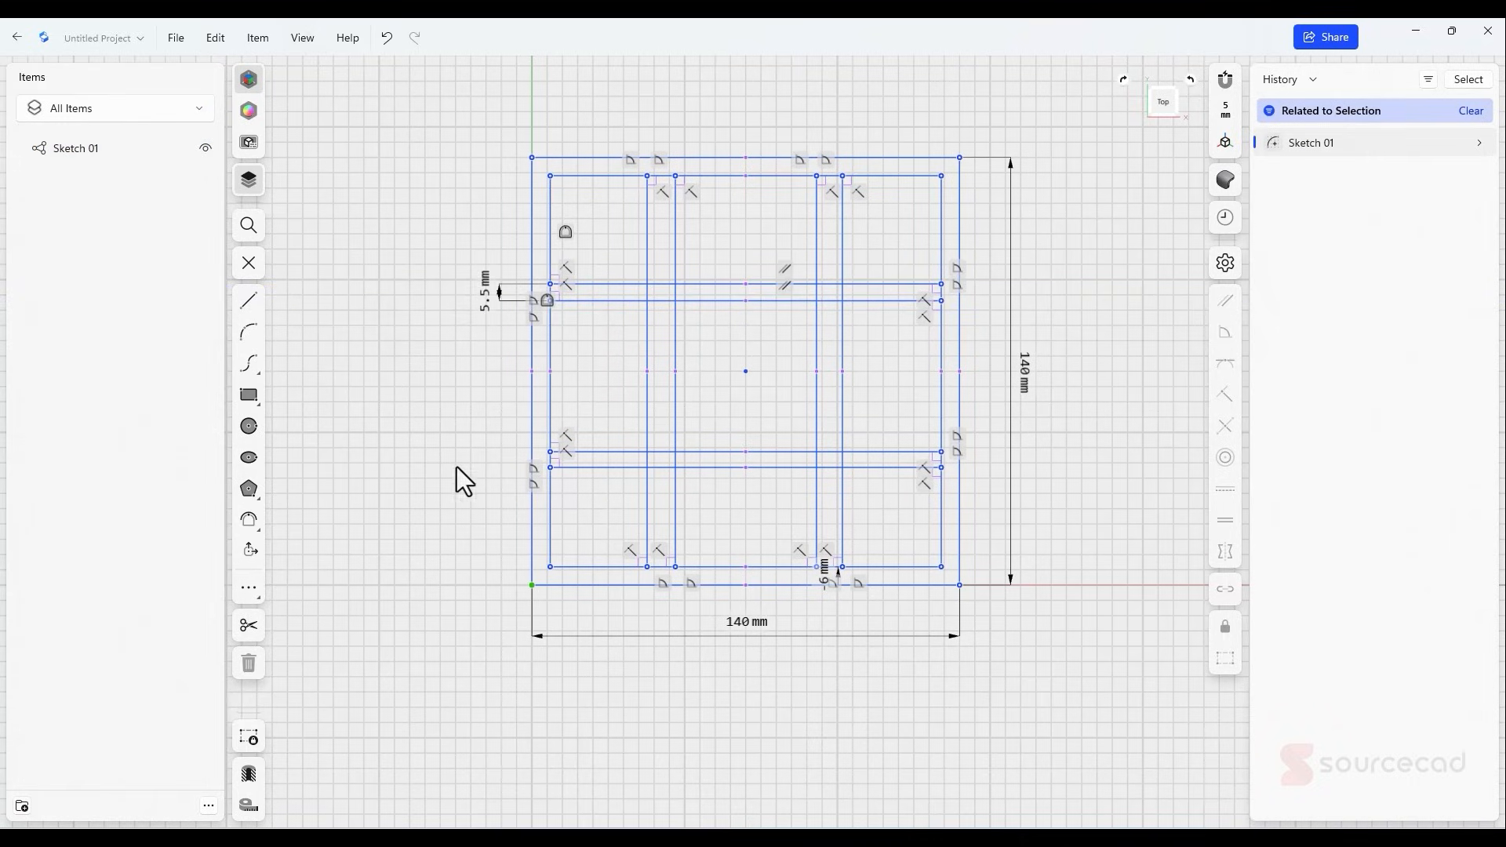
- Set the distance between the lower pair of horizontal lines to 5.5 mm
click(594, 469)
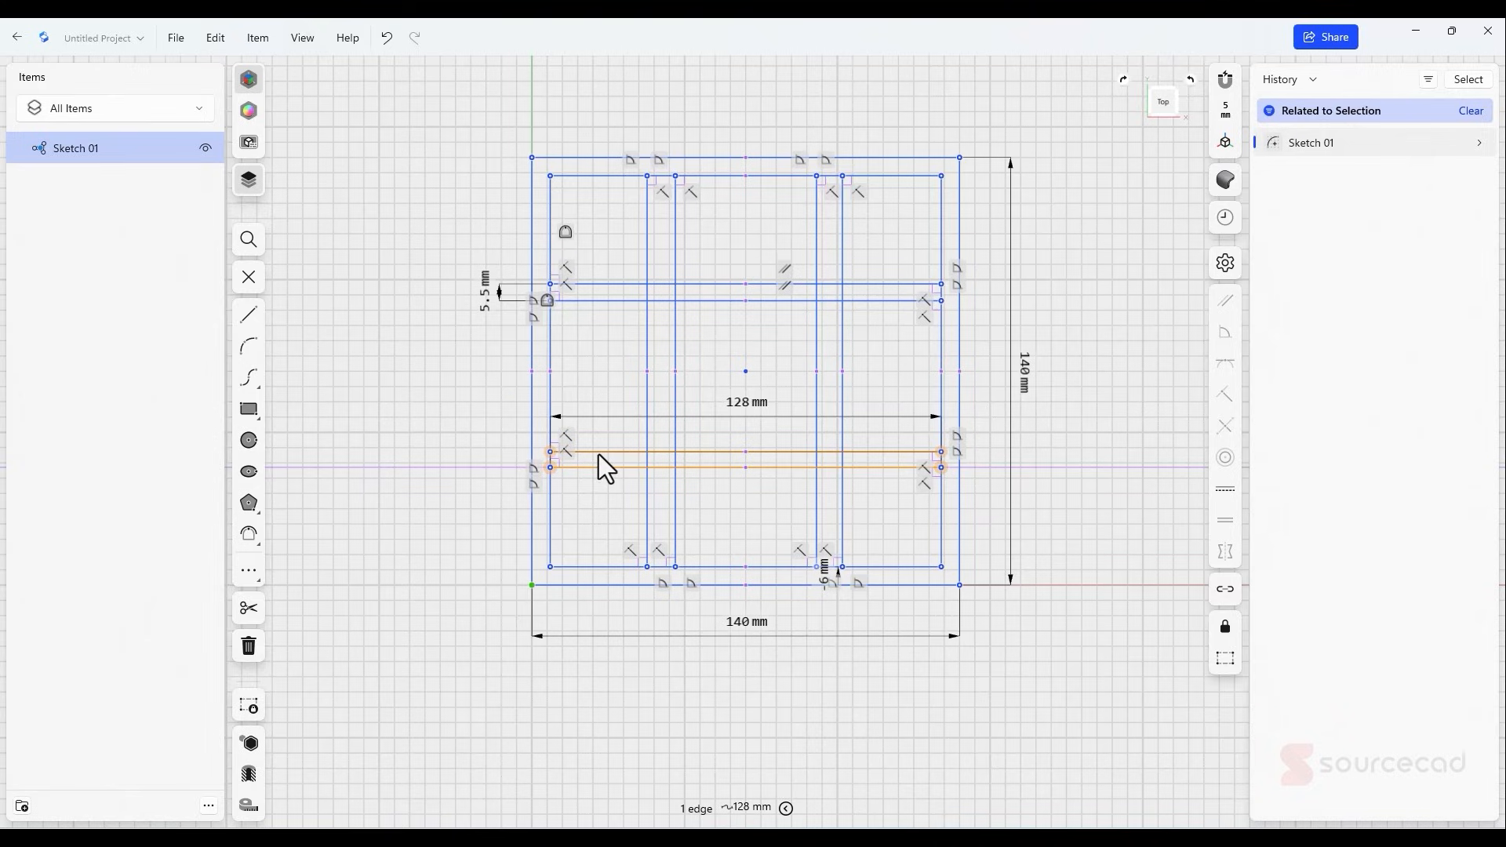
click(599, 454)
click(484, 469)
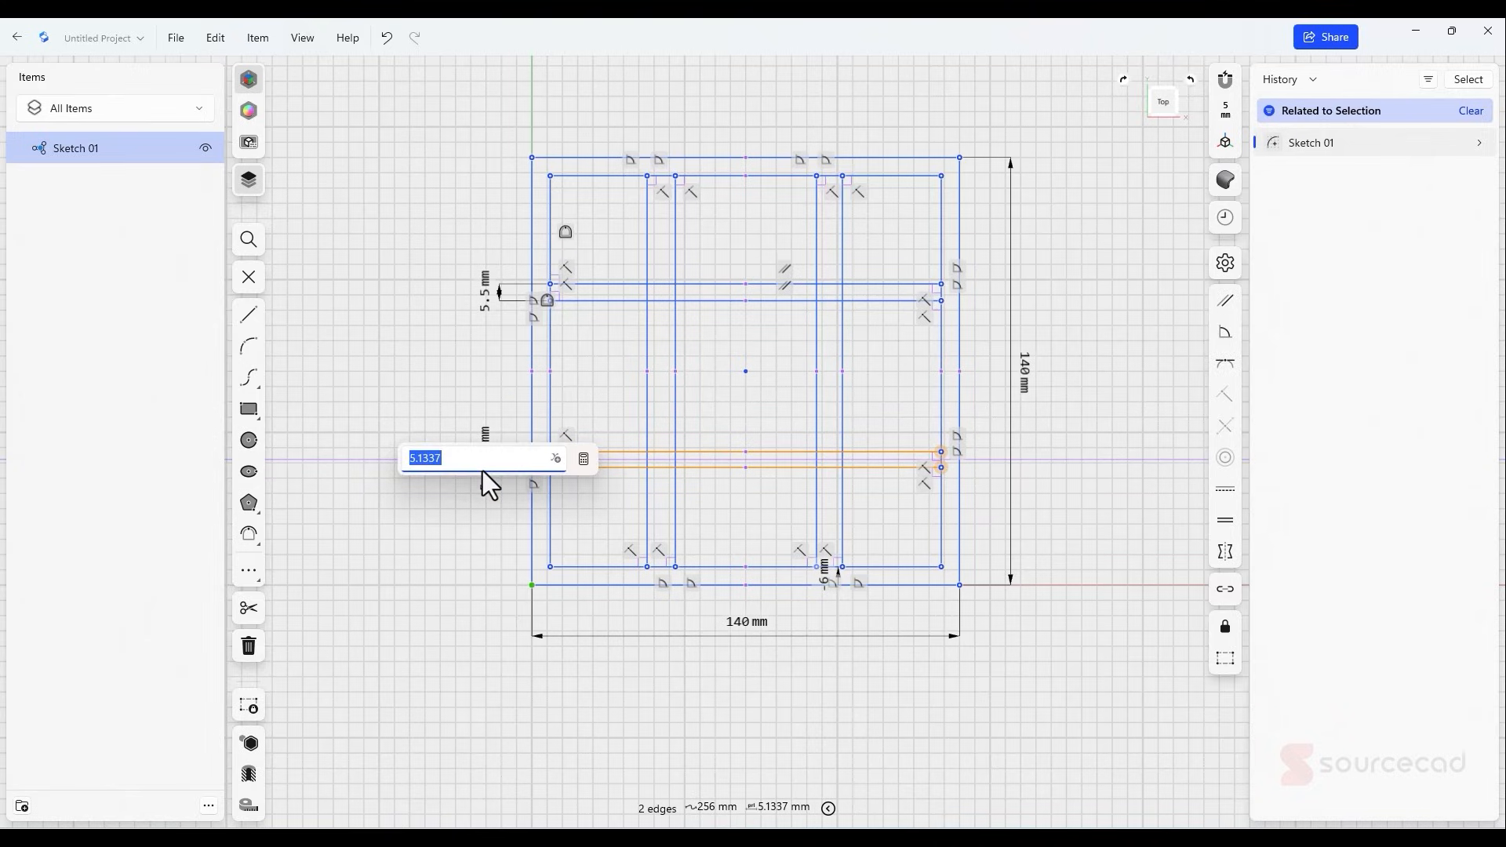
text(5.5)
key(Return)
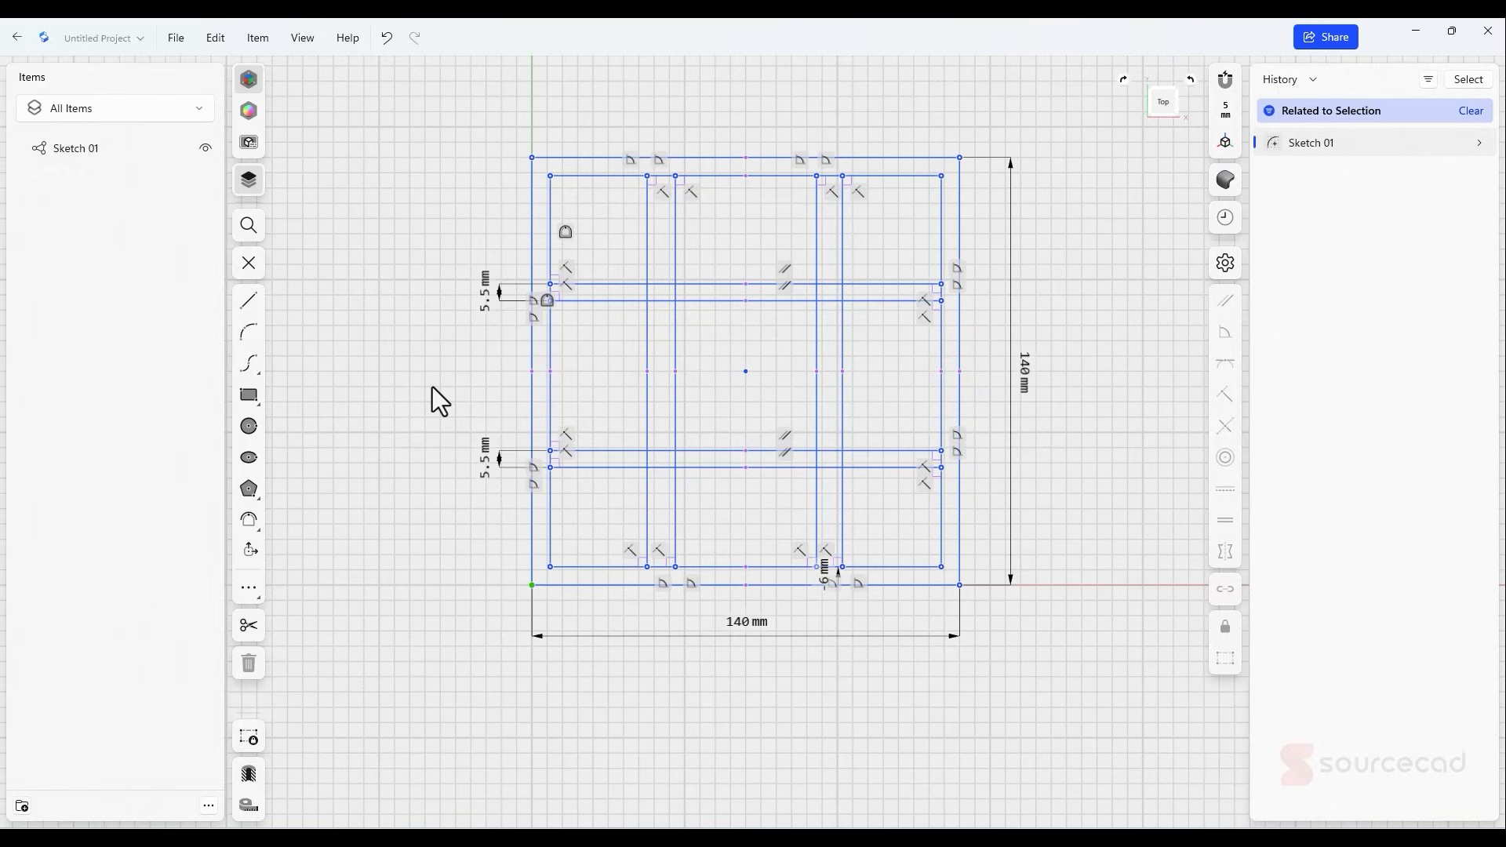
- Set the distance between the left pair of vertical lines to 5.5 mm
click(646, 230)
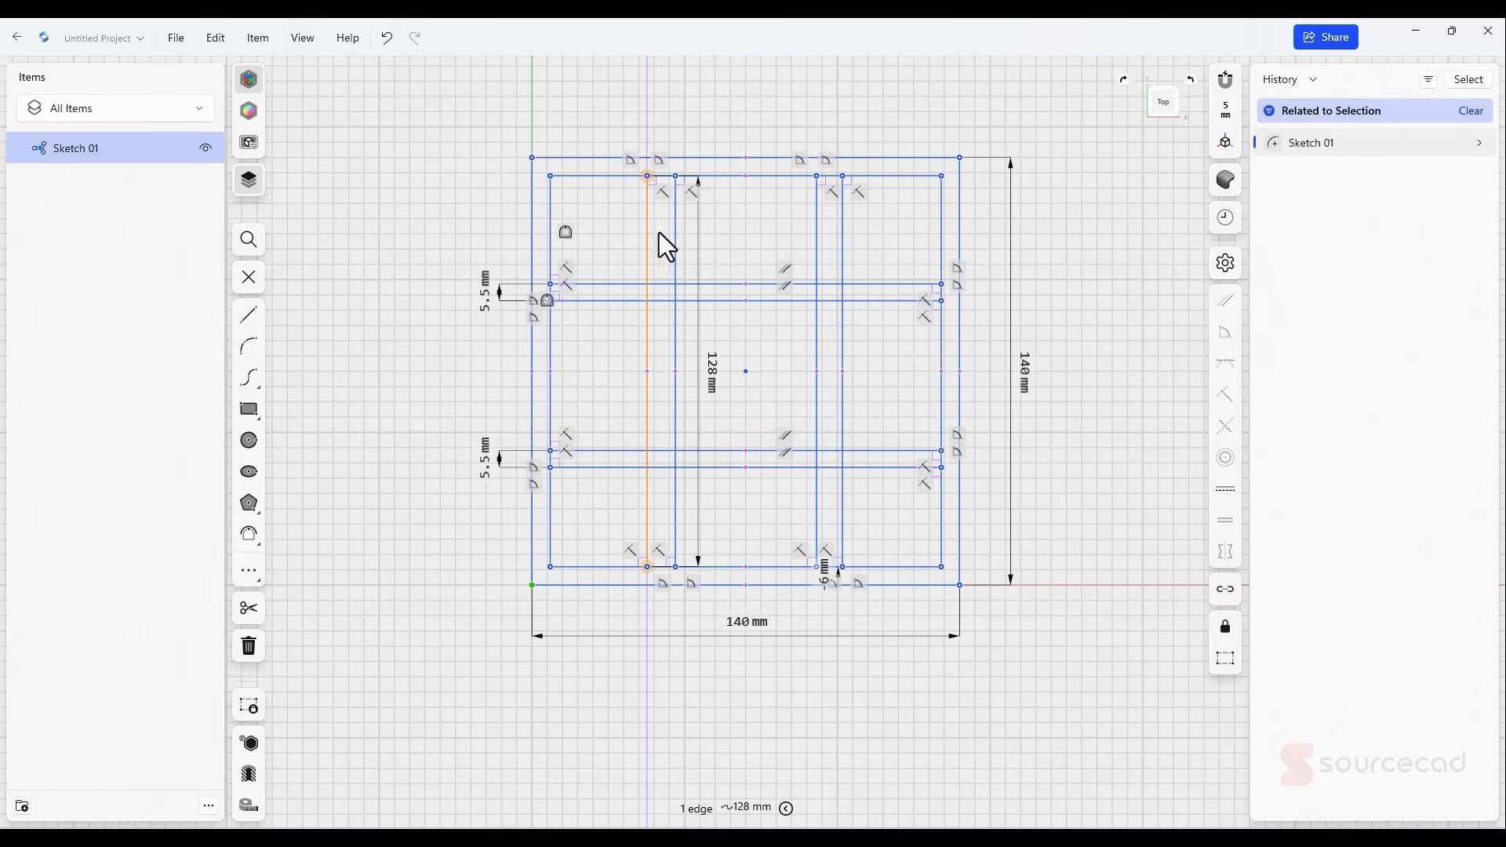
click(674, 225)
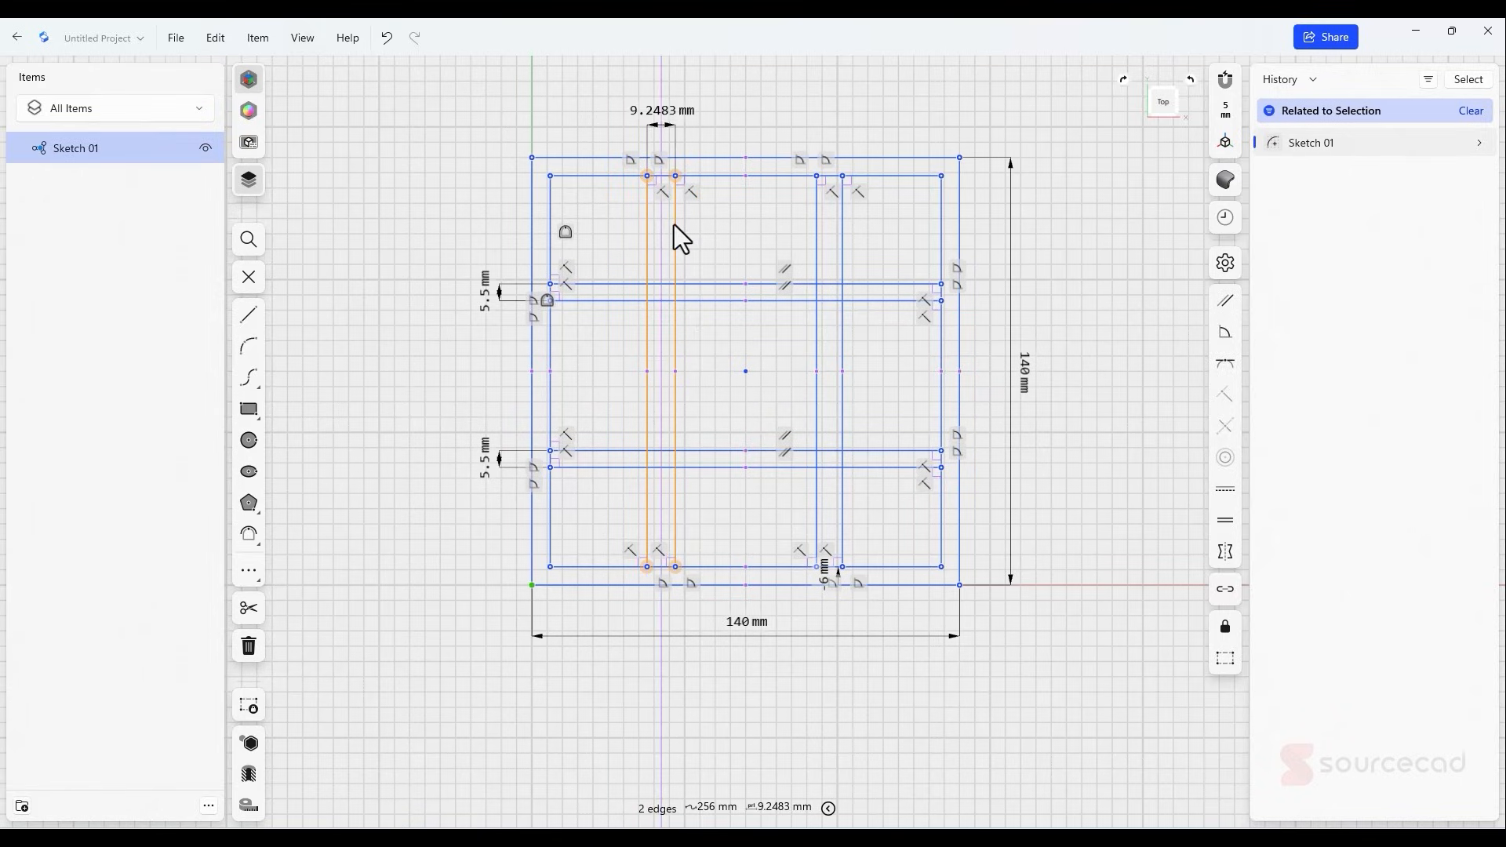
click(659, 110)
text(5.5)
key(Return)
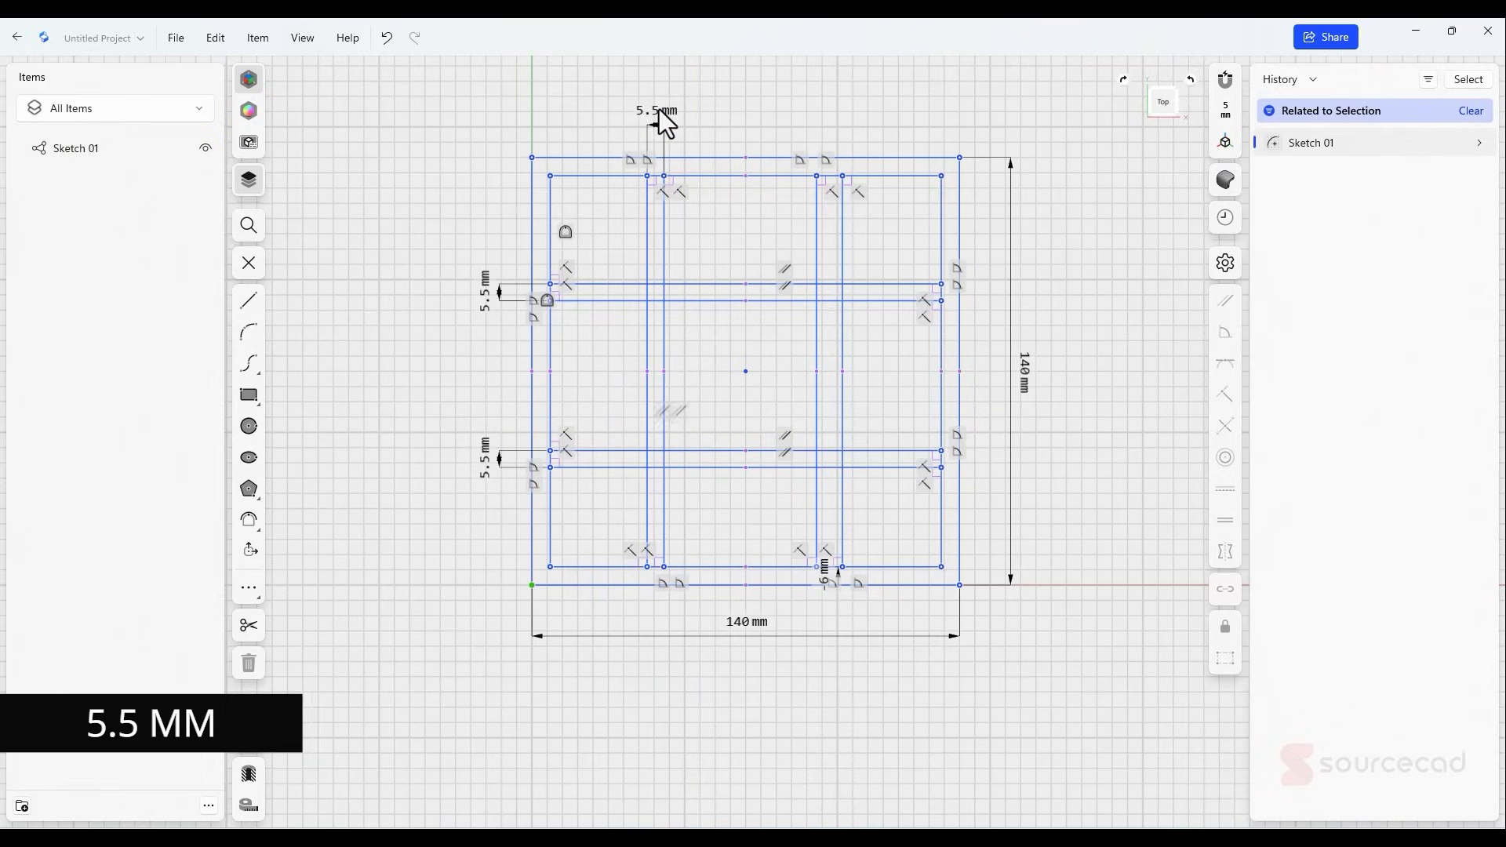
- Set the distance between the right pair of vertical lines to 5.5 mm
click(816, 206)
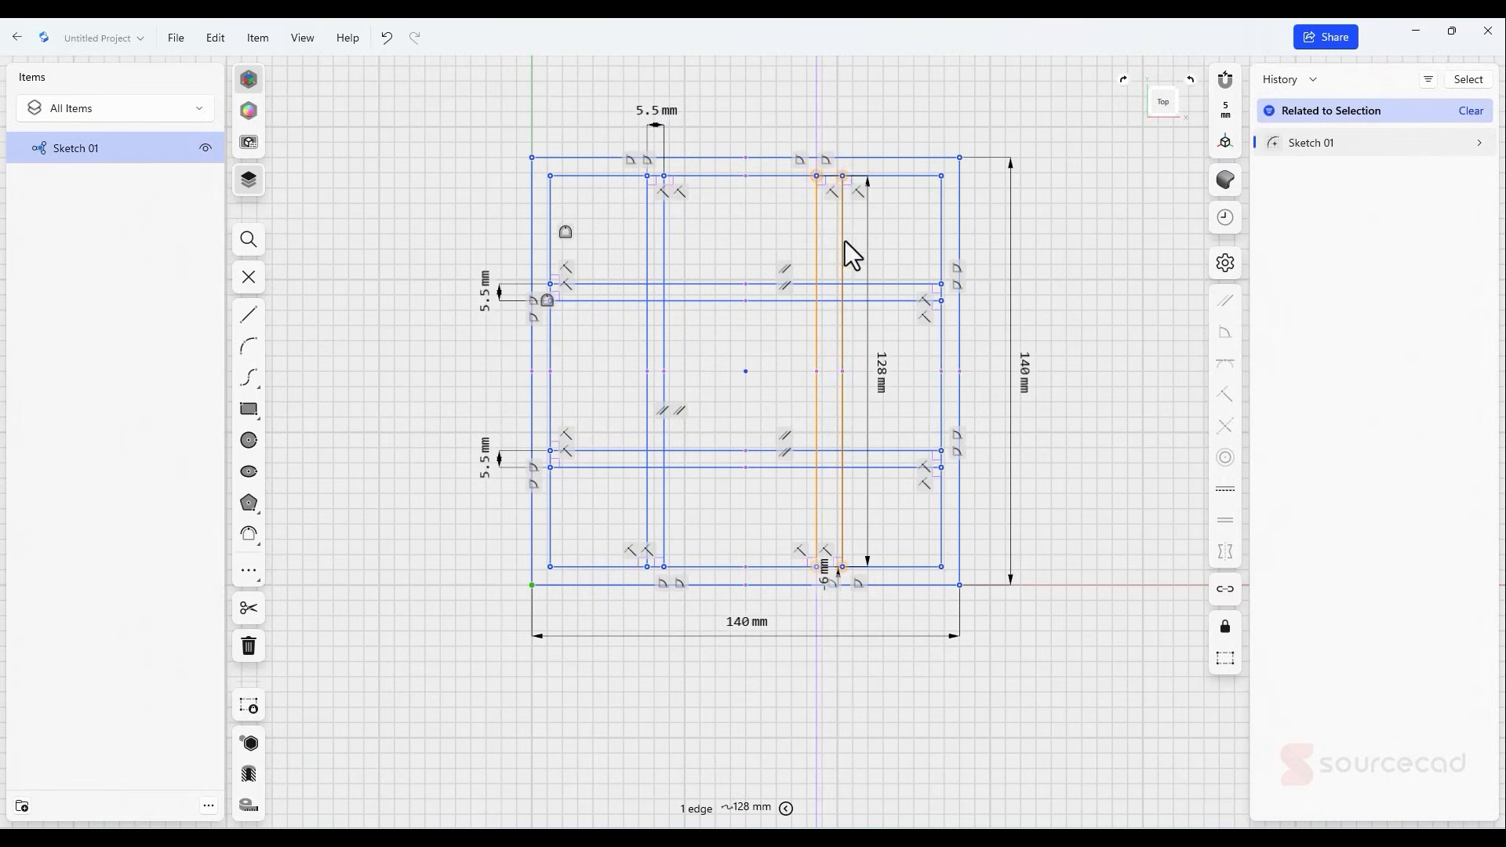
click(842, 213)
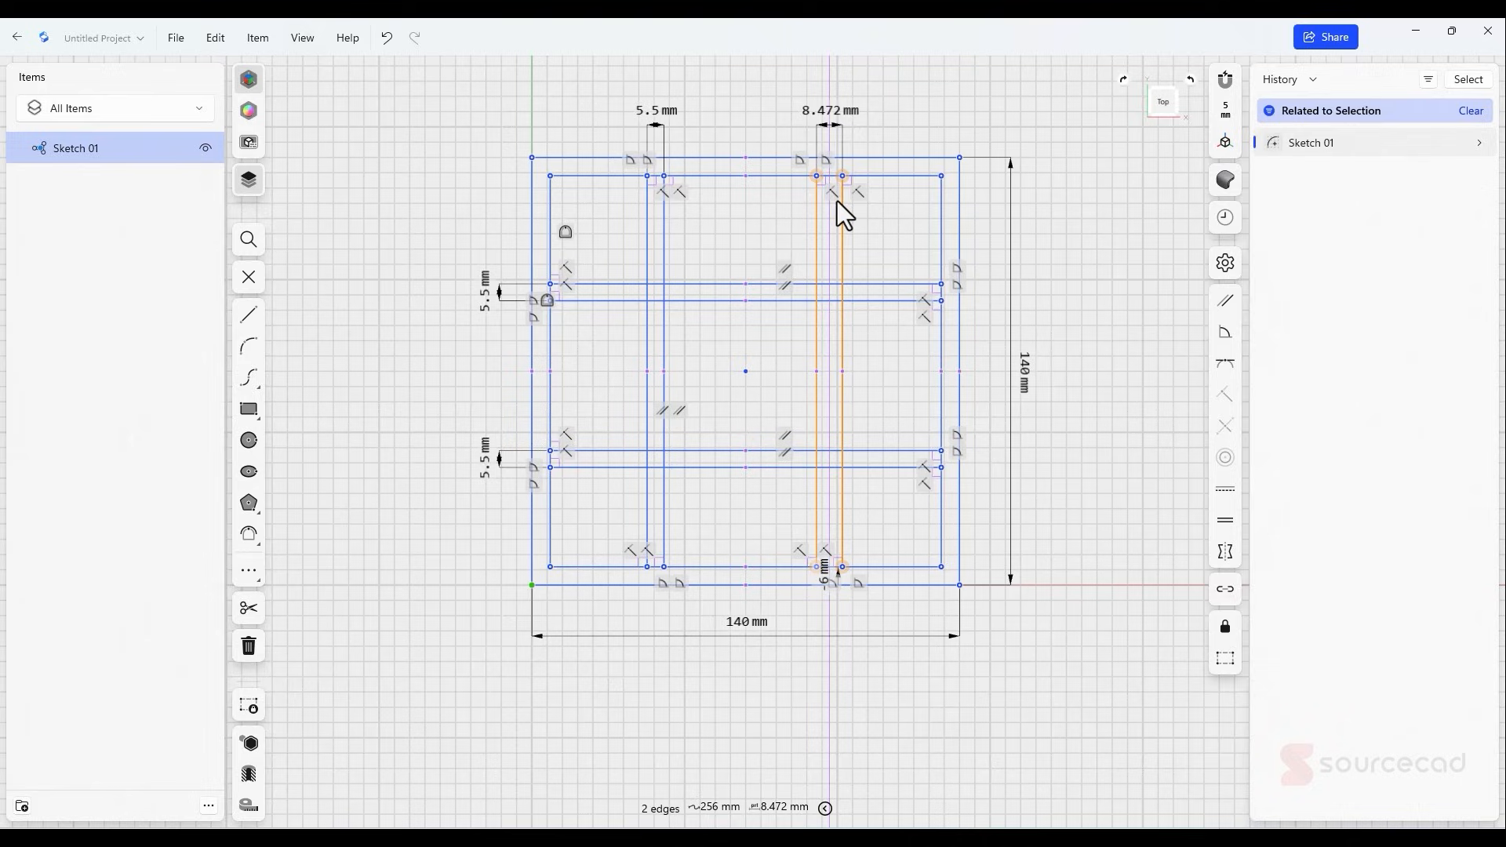
double_click(821, 115)
text(5.5)
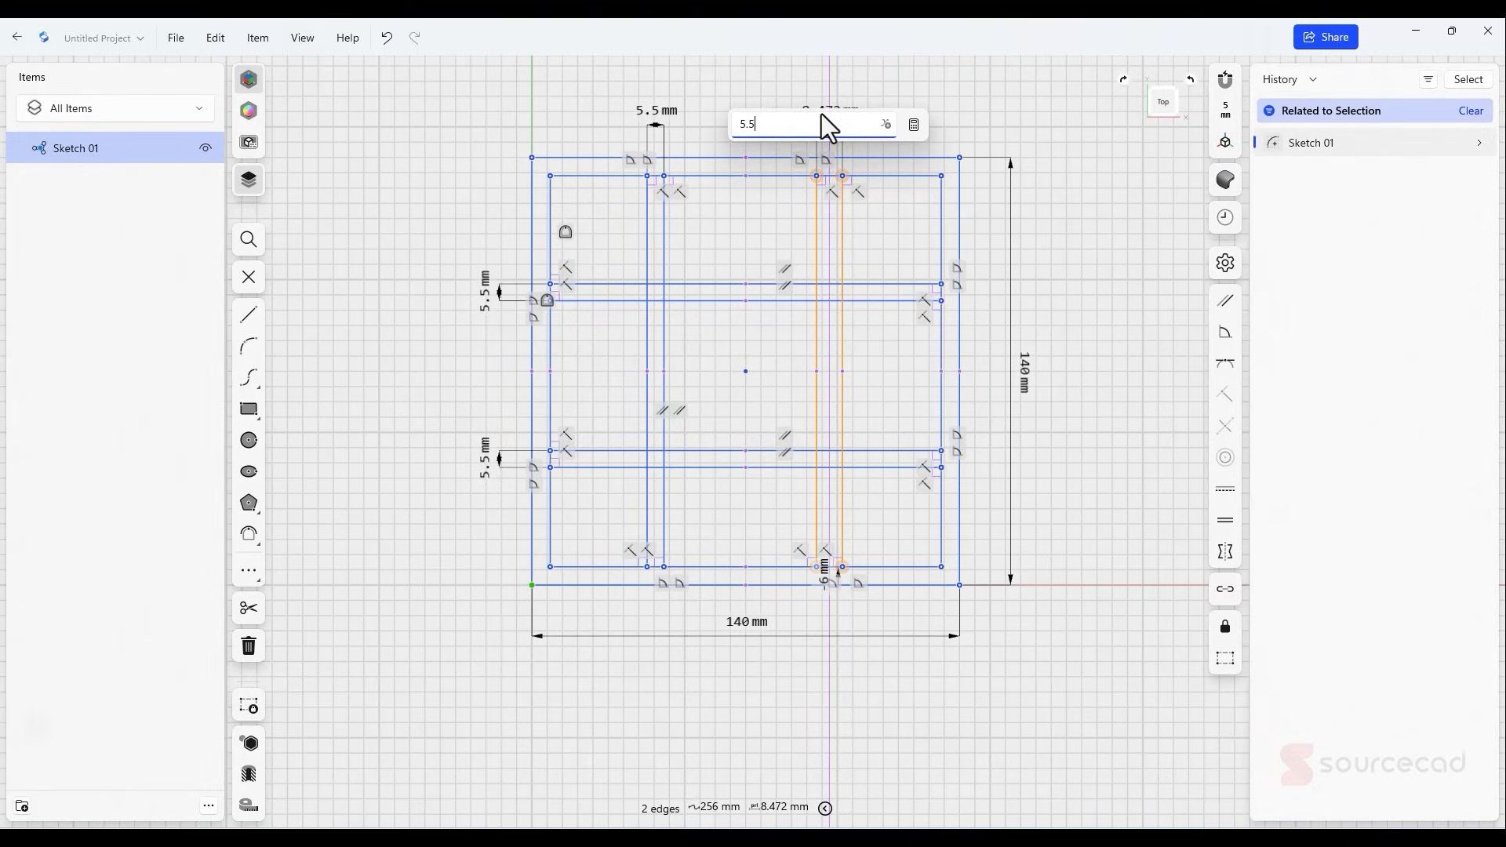
key(Return)
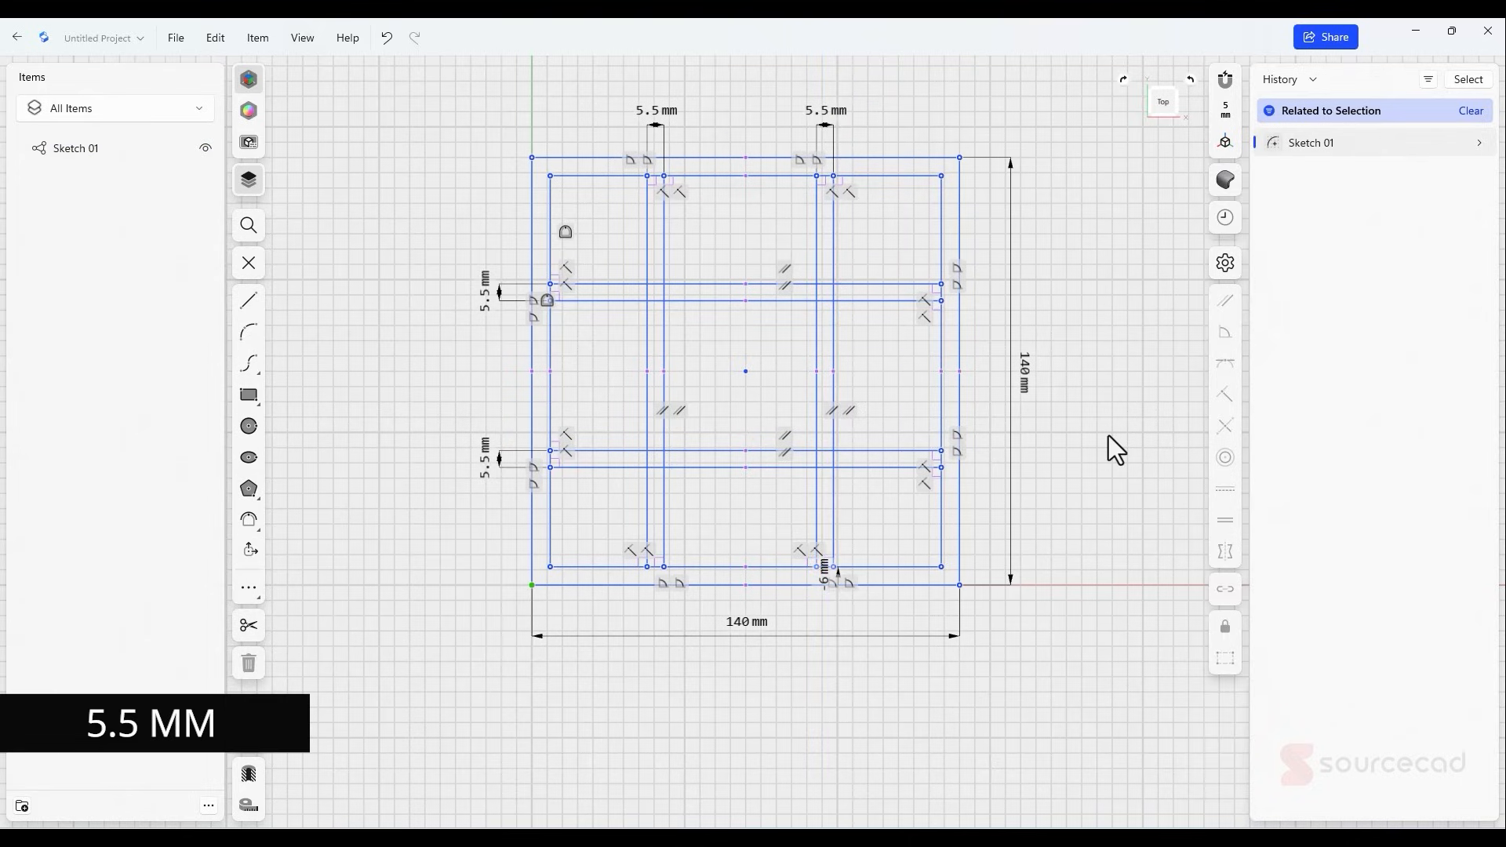
- Set the distance from the inner square's left edge to the left vertical strip to 39 mm
click(647, 206)
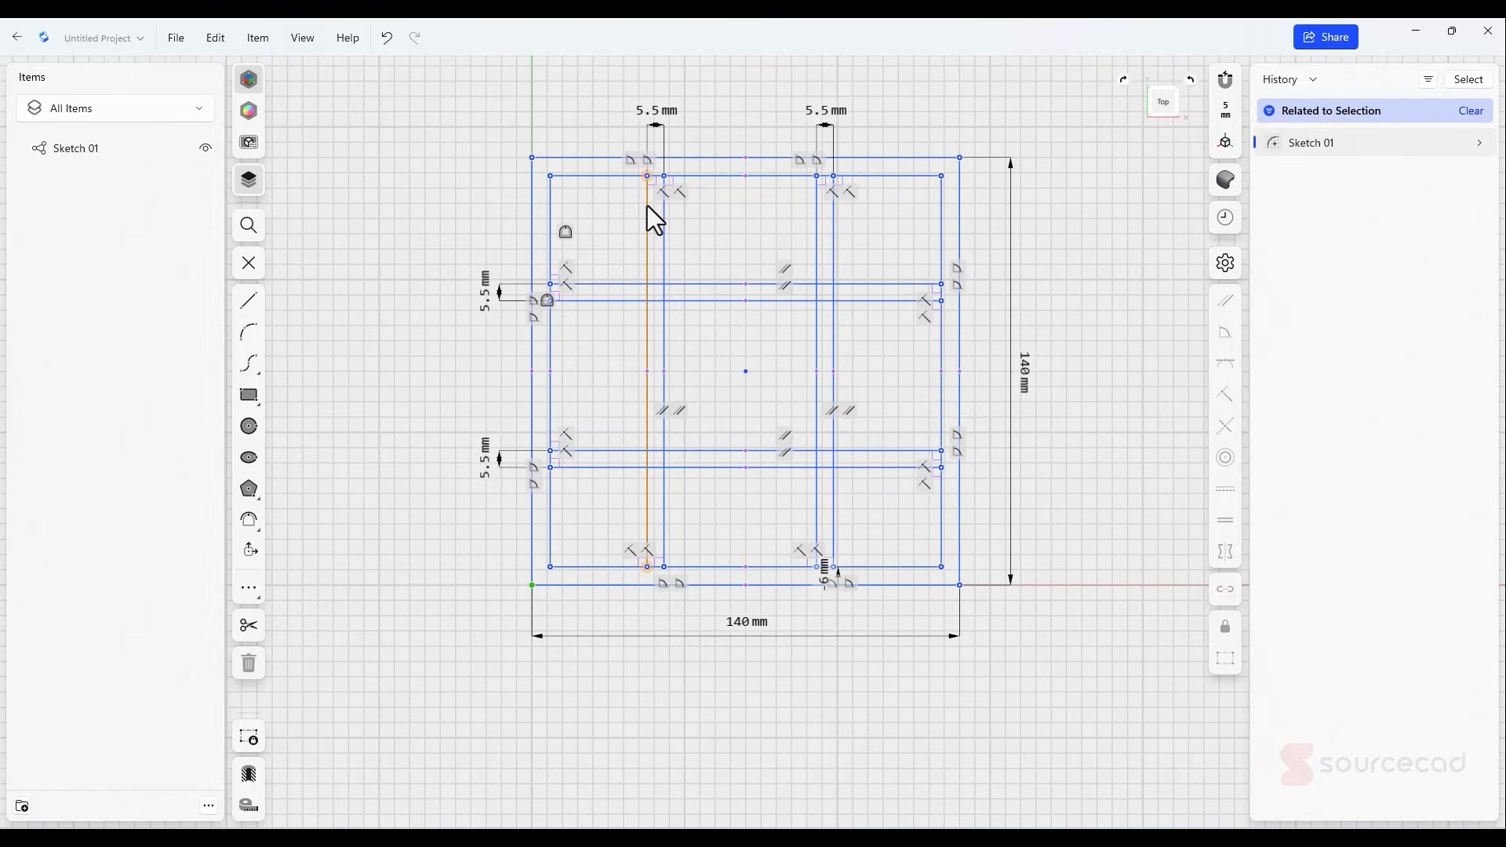
click(549, 212)
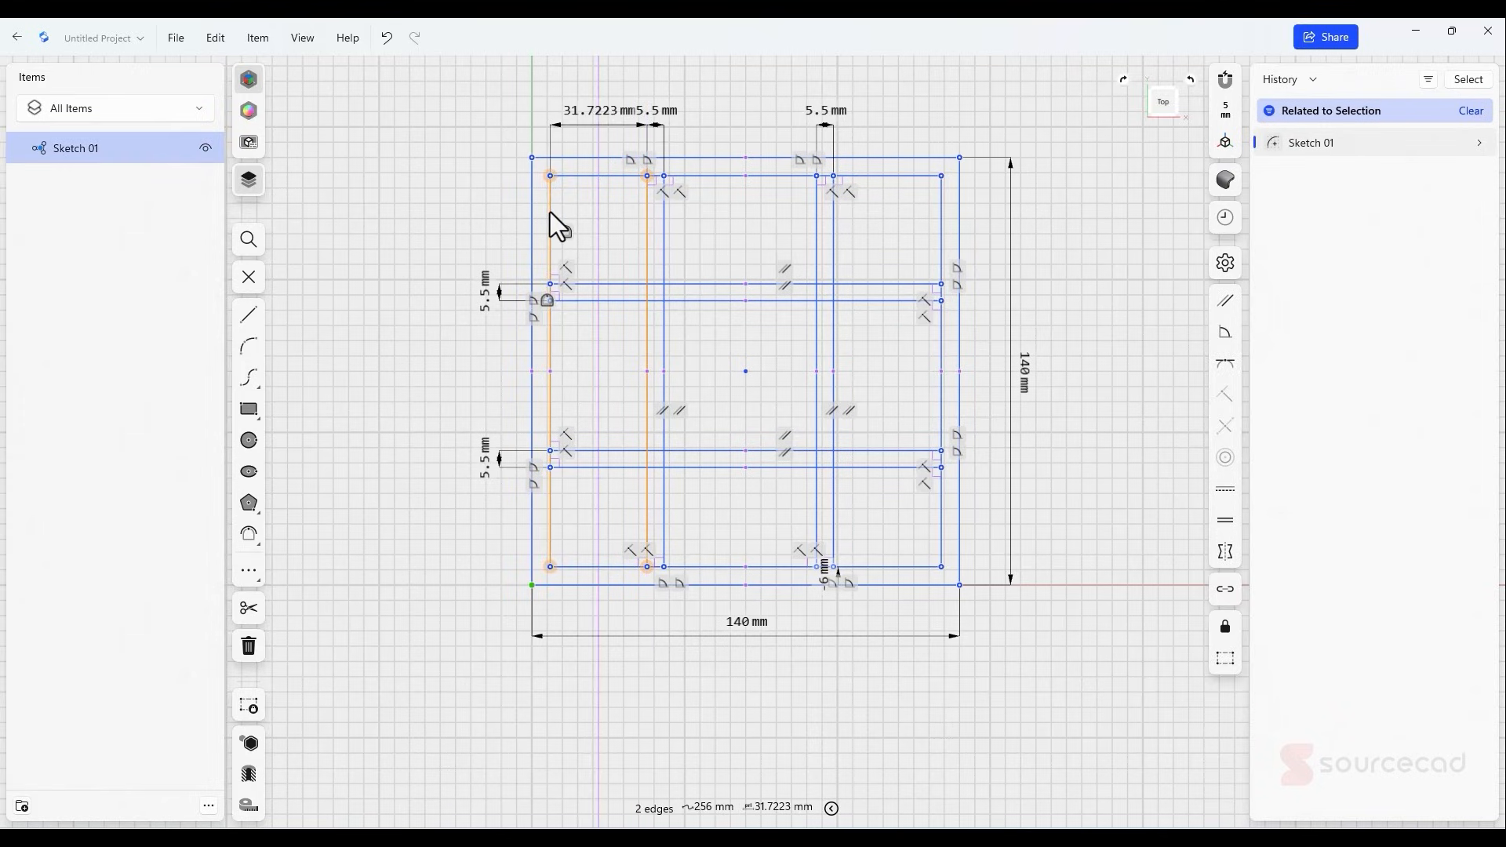
click(586, 116)
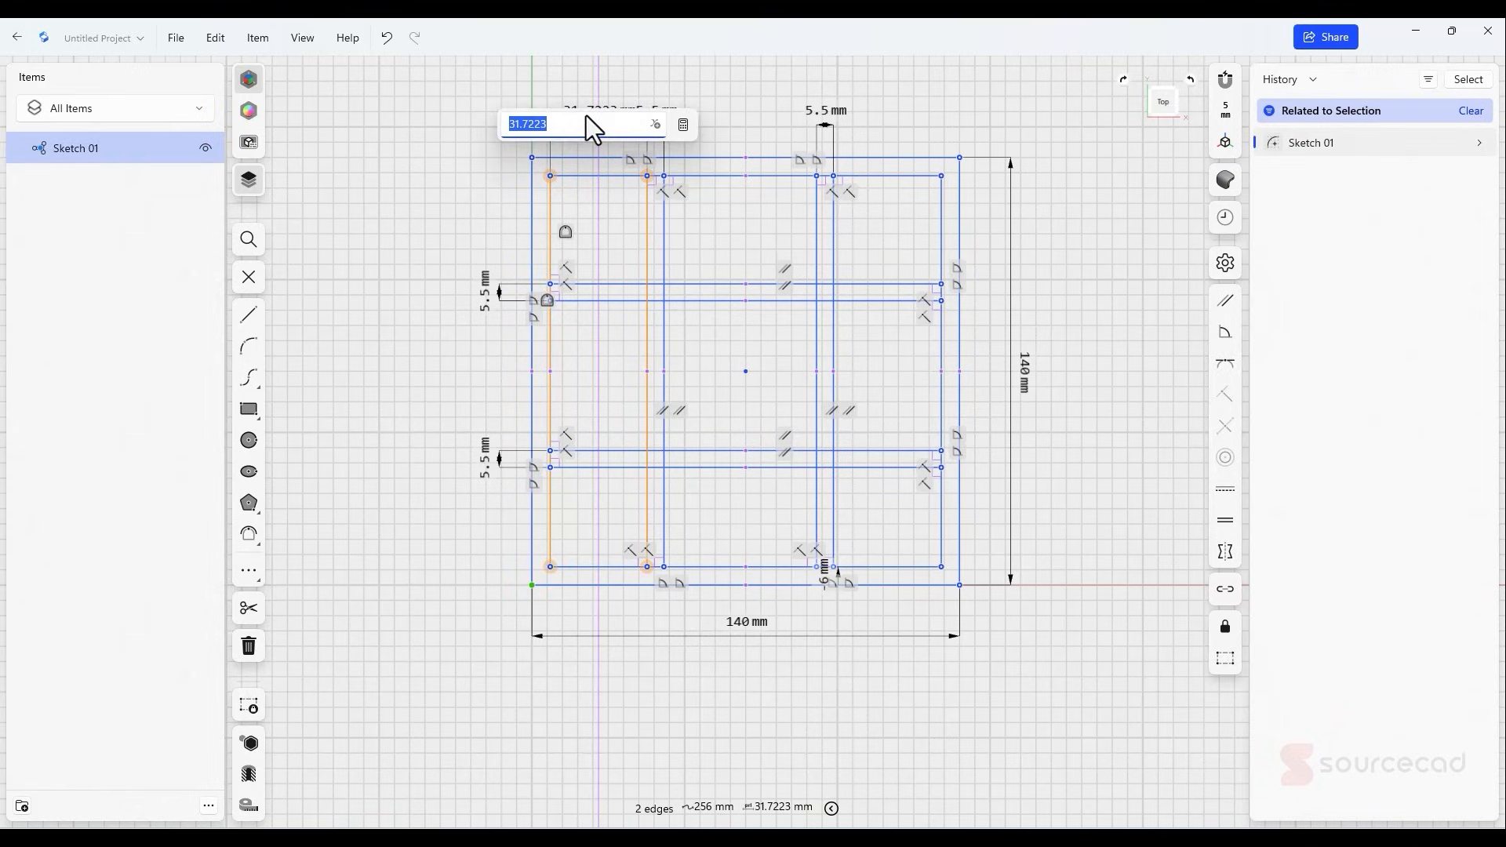
text(39)
key(Return)
- Set the gap between the two vertical strips to 39 mm
click(686, 243)
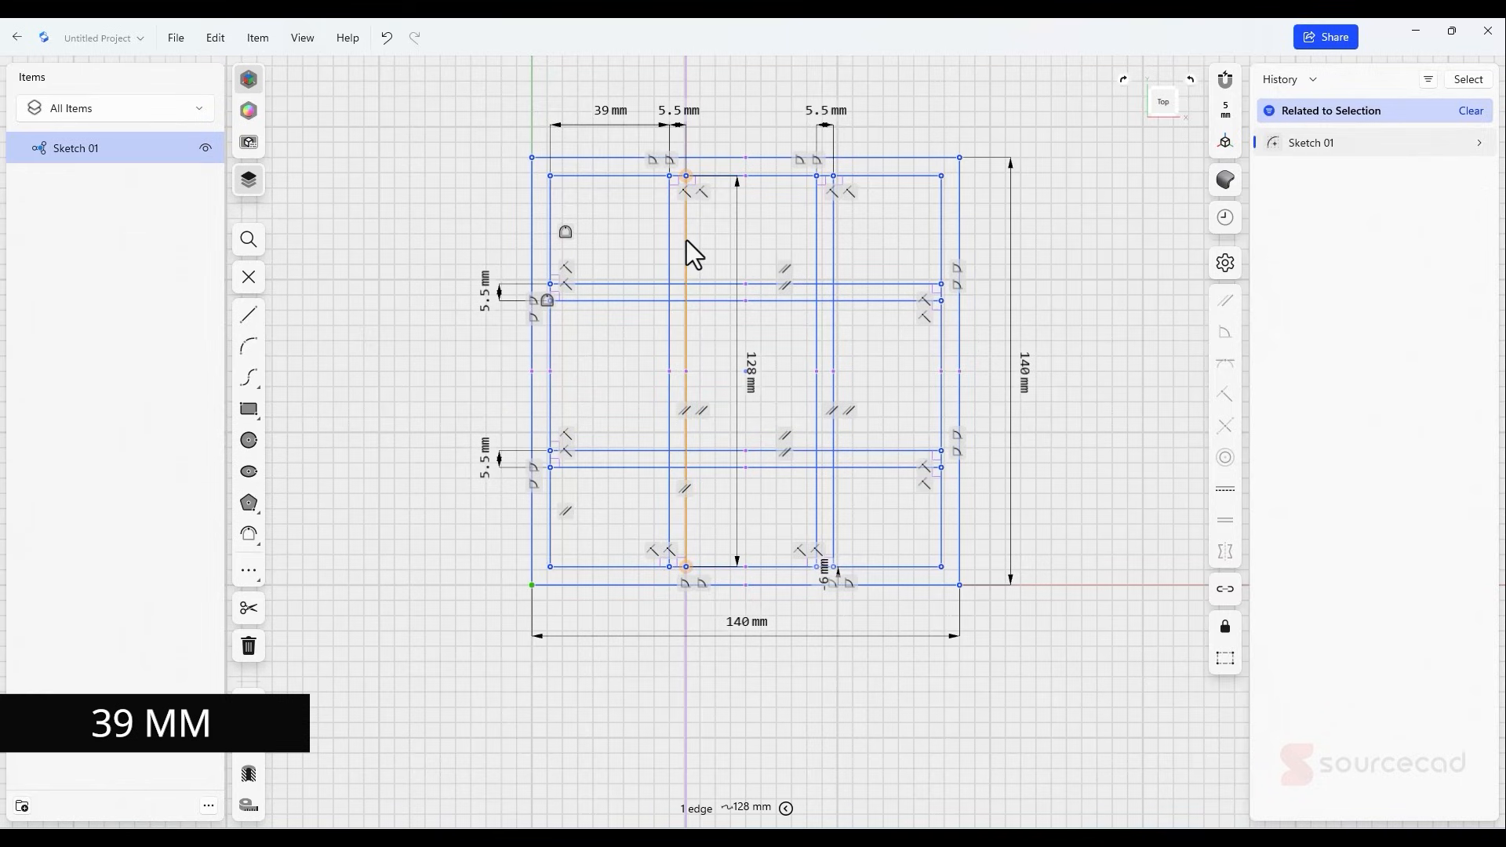
click(817, 222)
click(737, 110)
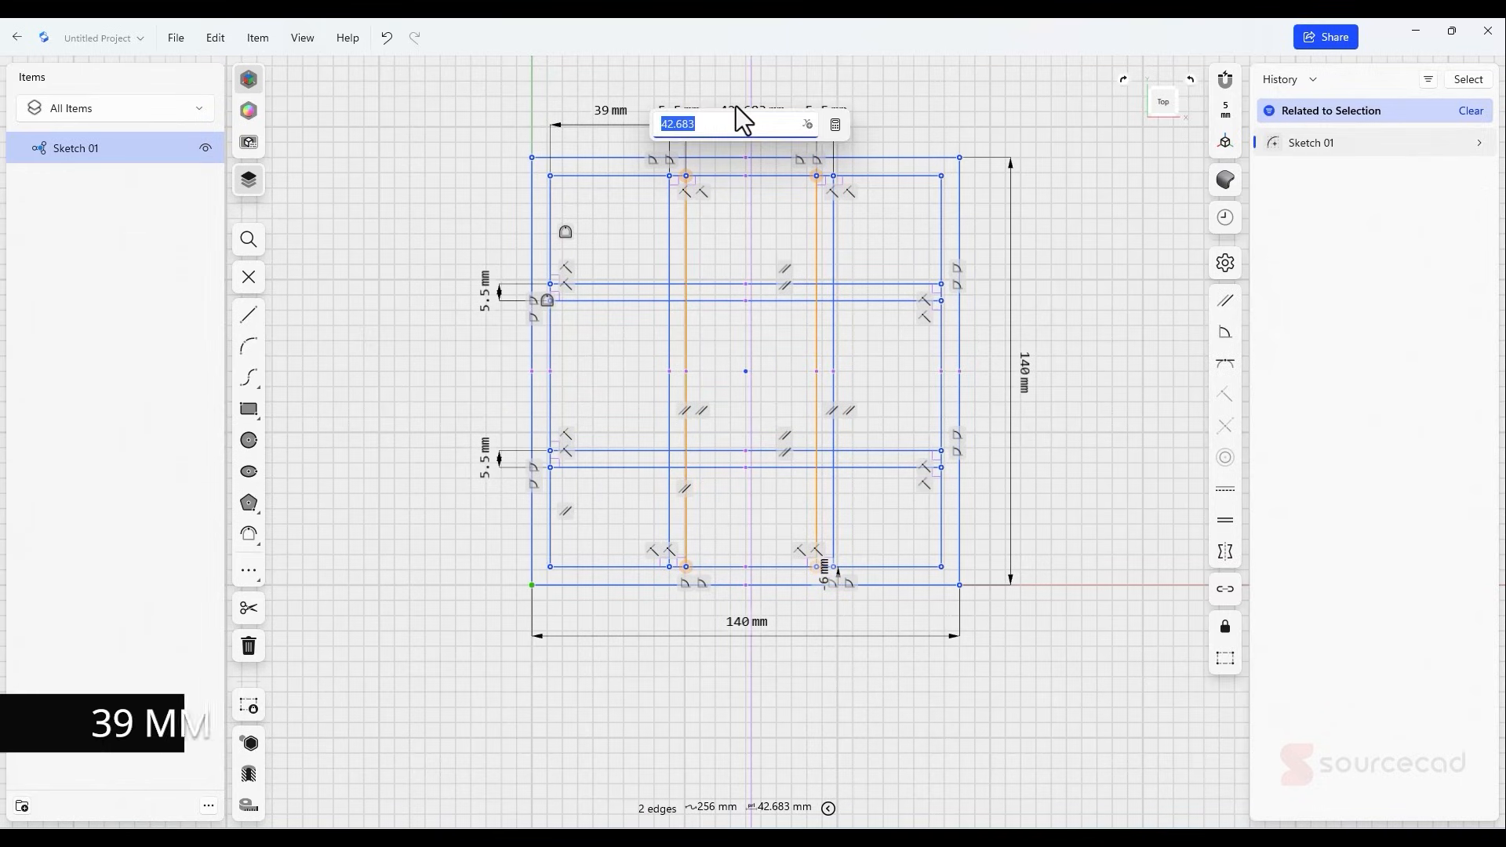
text(39)
key(Return)
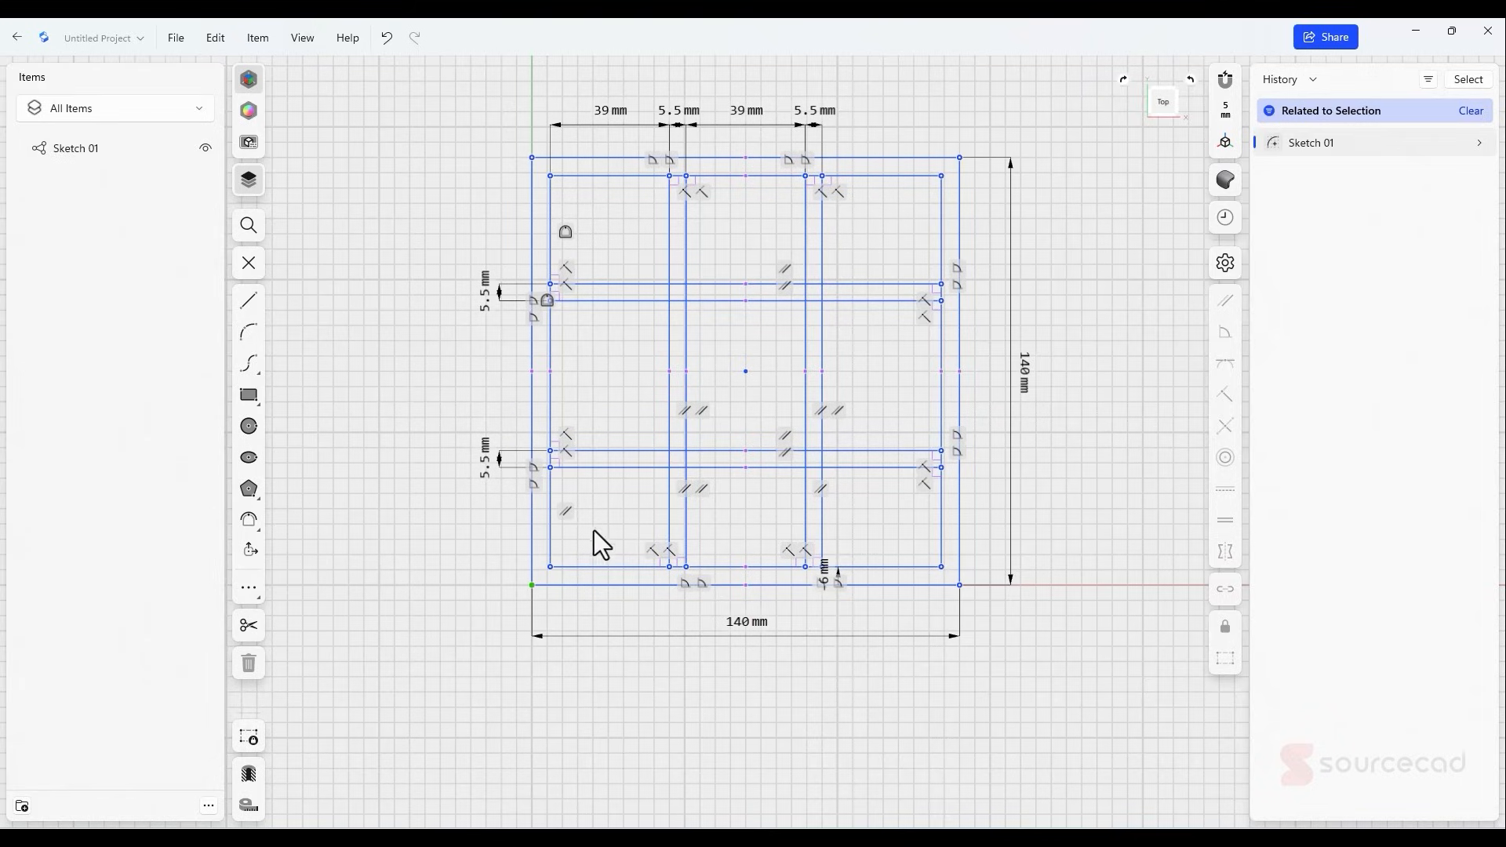
- Set the distance from the inner square's bottom edge to the lower horizontal strip to 39 mm
click(602, 566)
click(607, 468)
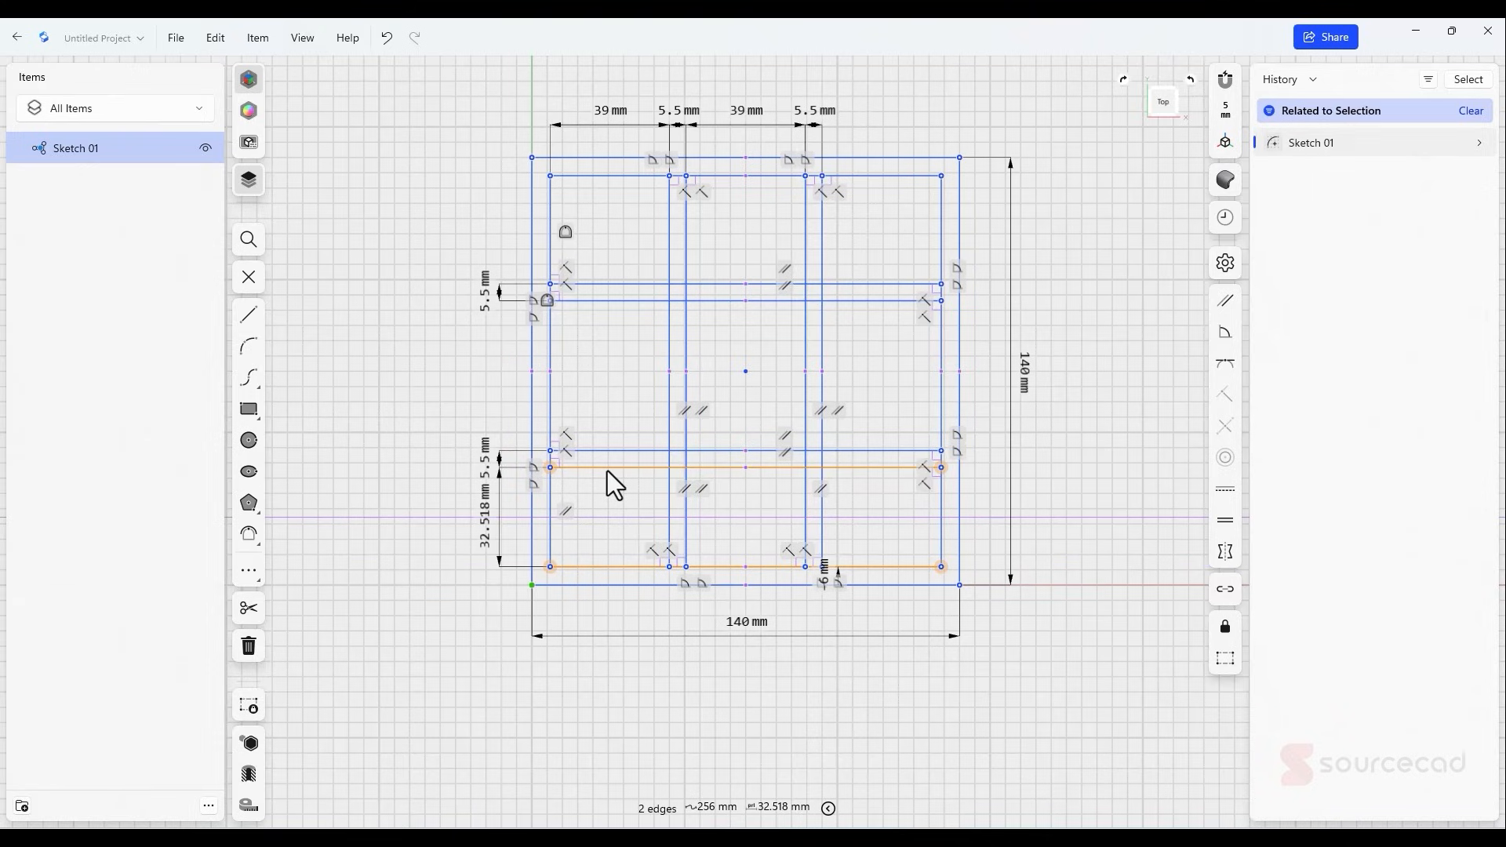
click(480, 539)
text(39)
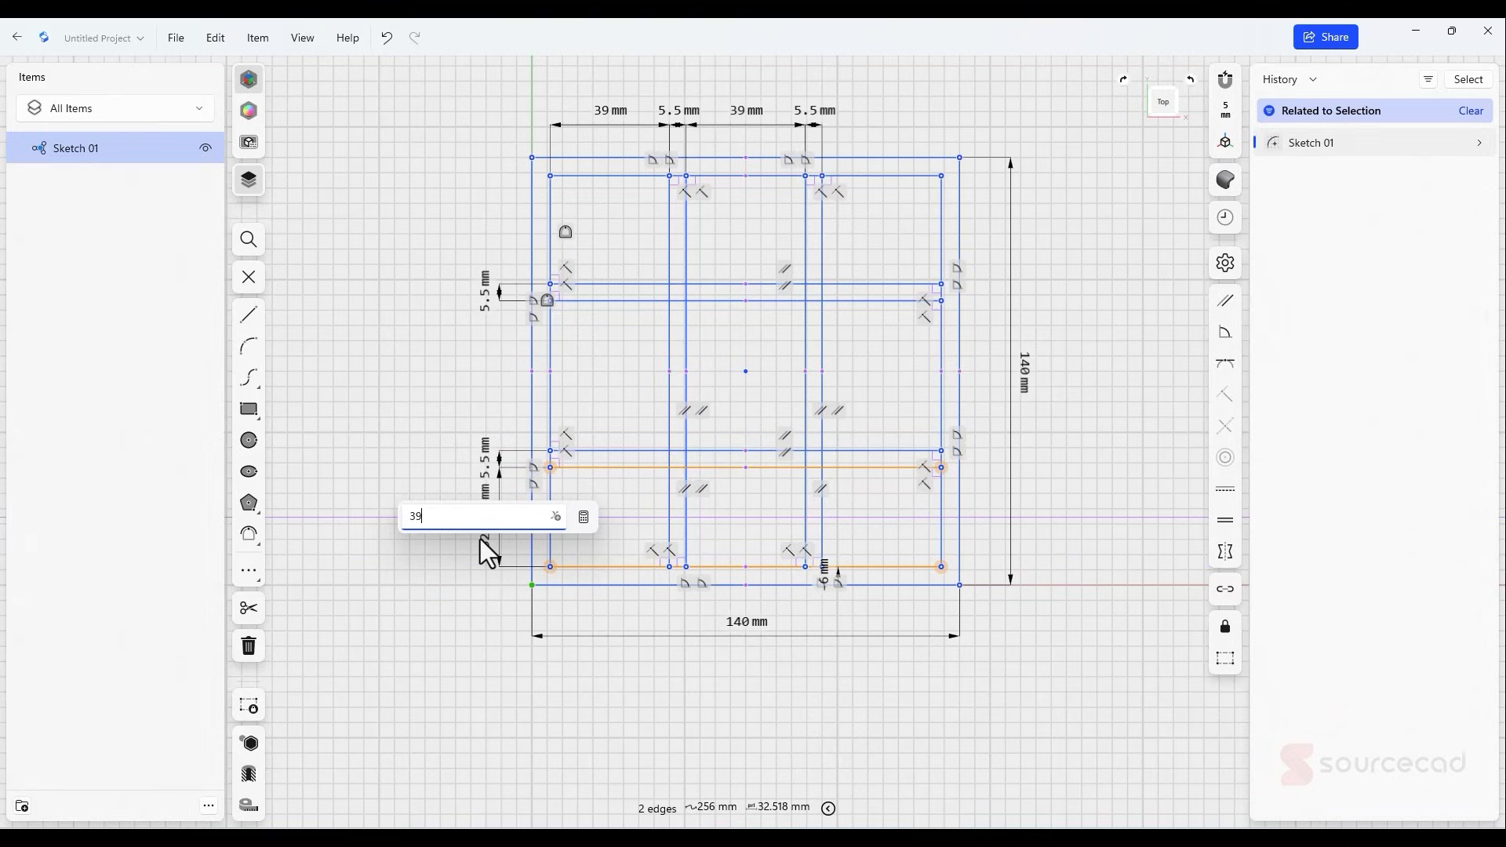
key(Return)
- Set the gap between the two horizontal strips to 39 mm and leave the sketch
click(609, 432)
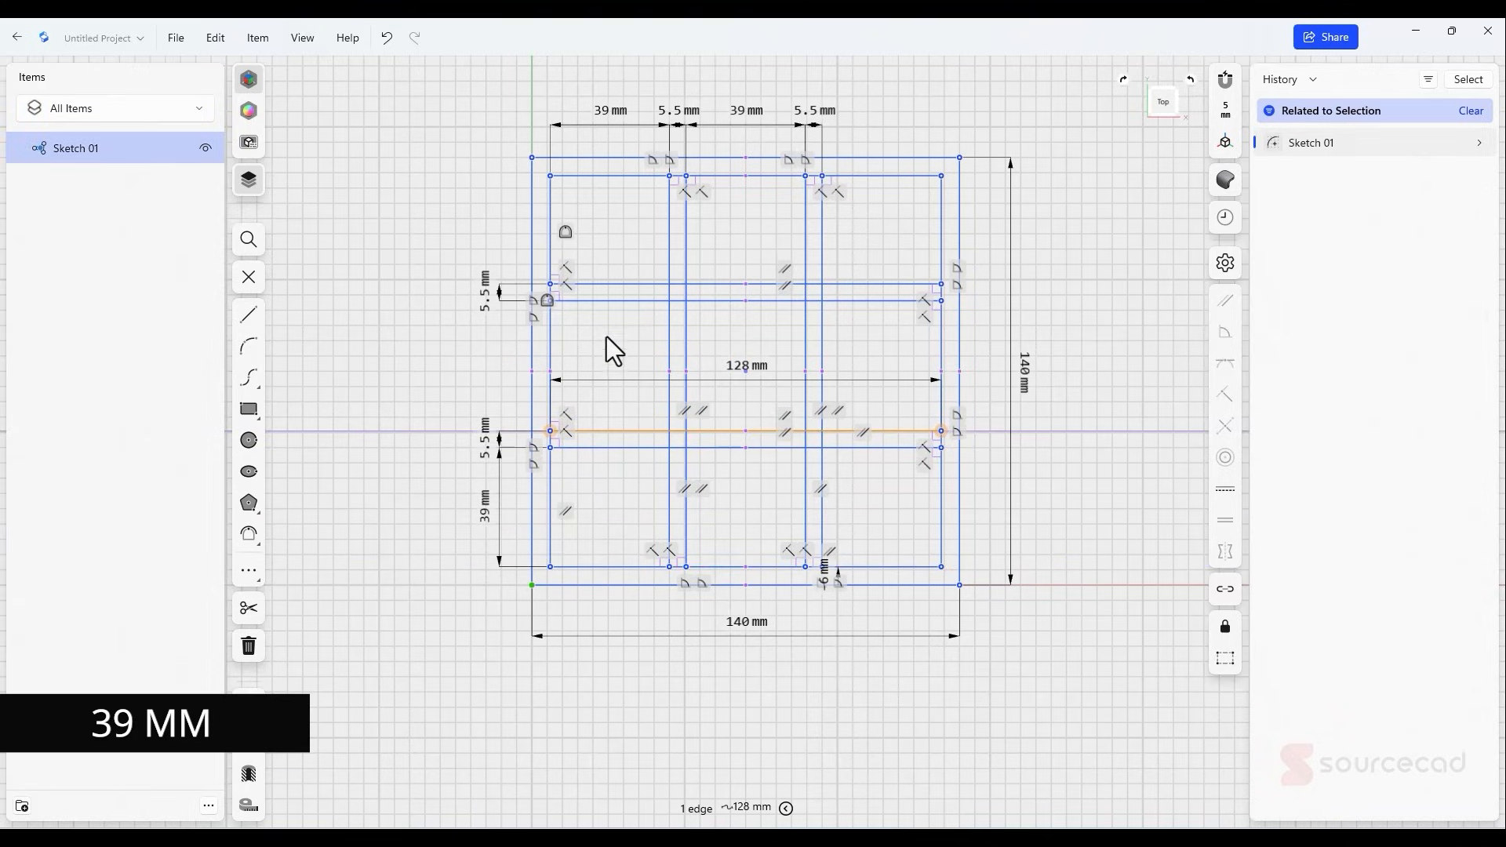
click(607, 301)
click(492, 367)
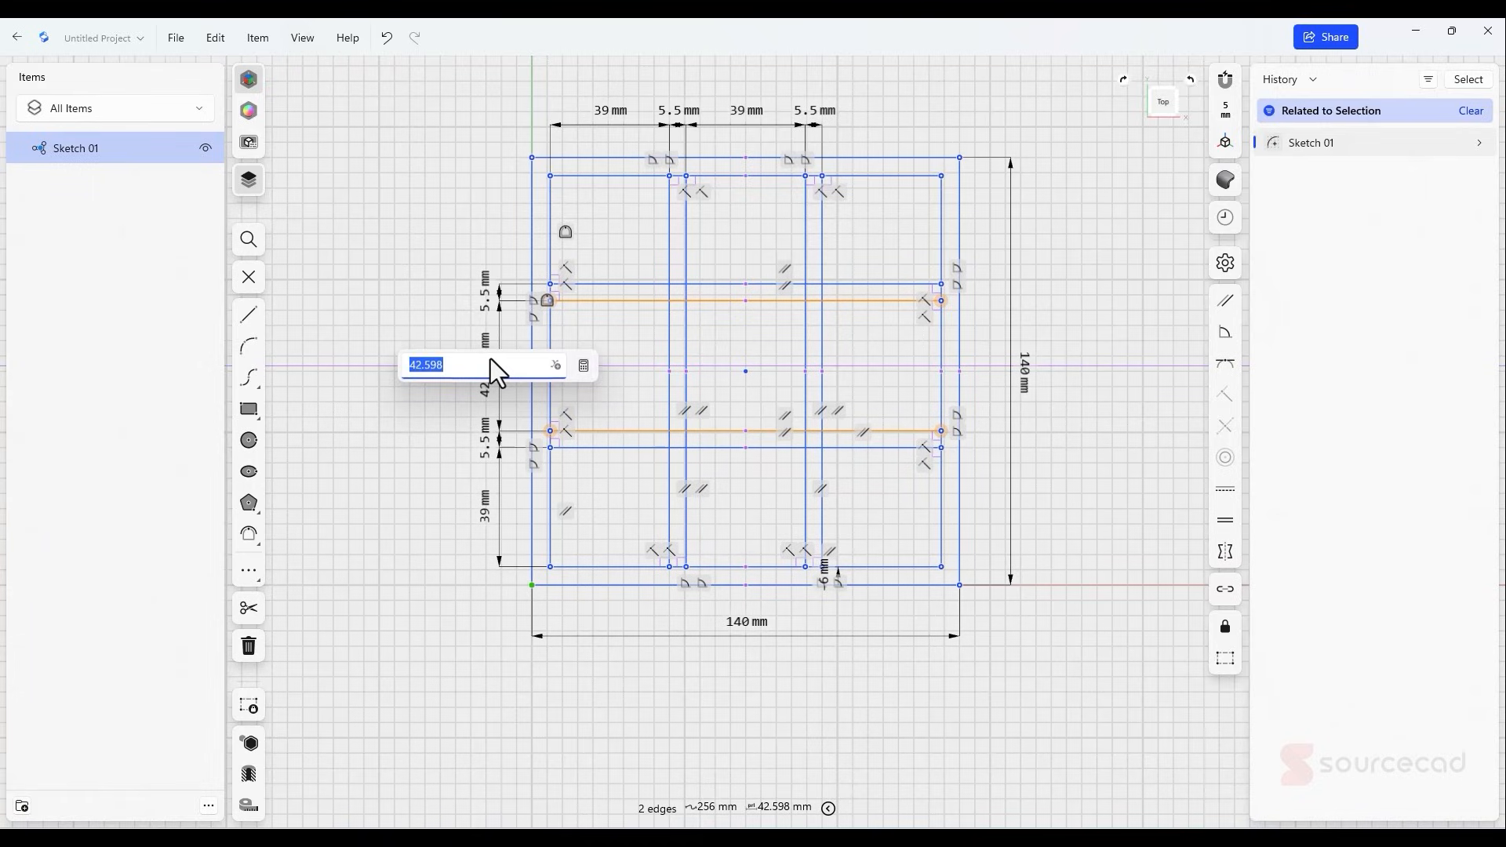
text(39)
key(Return)
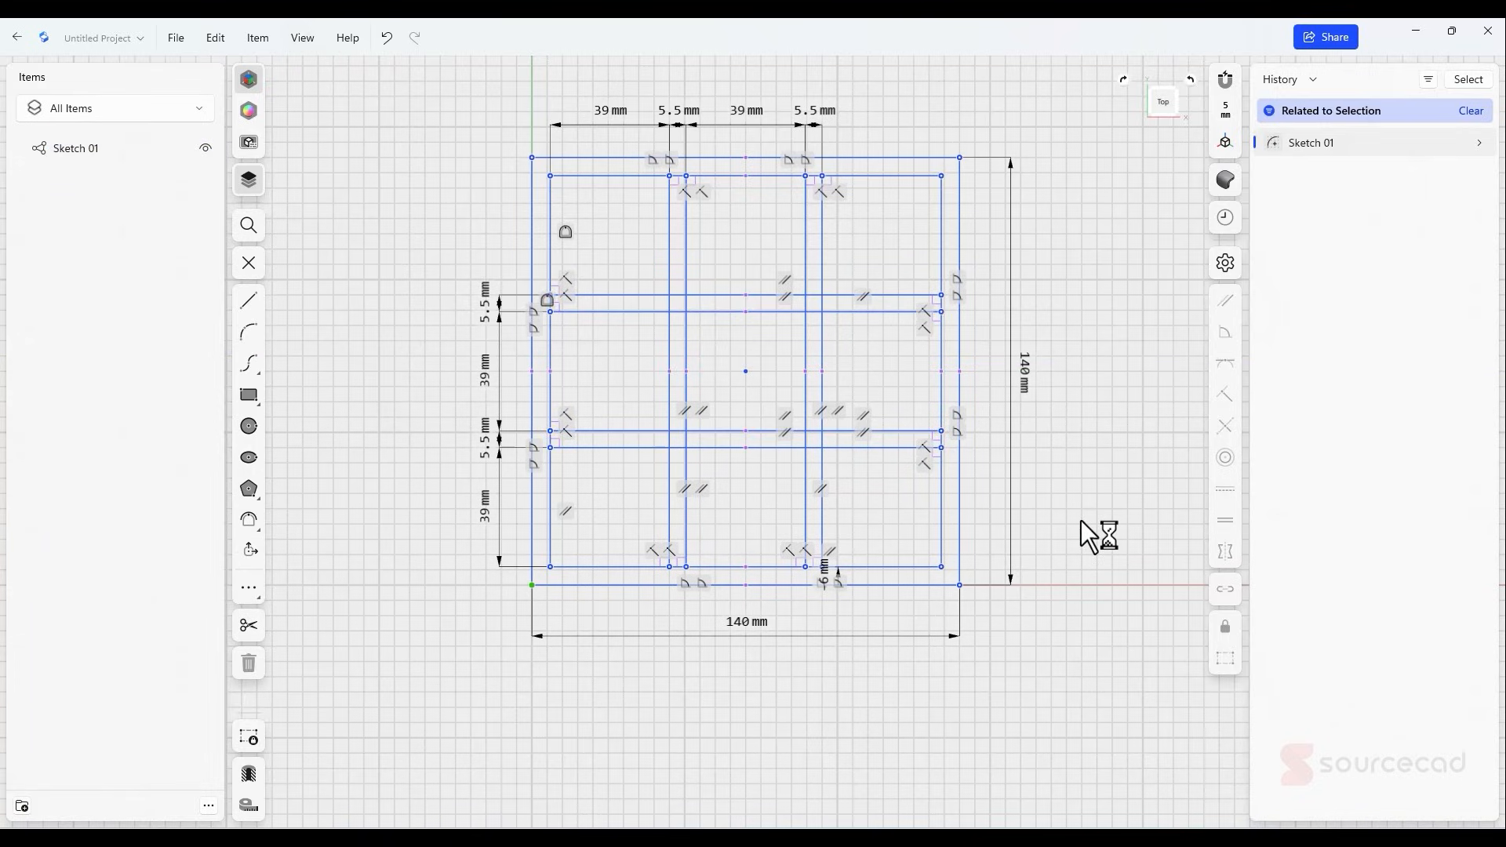
key(Escape)
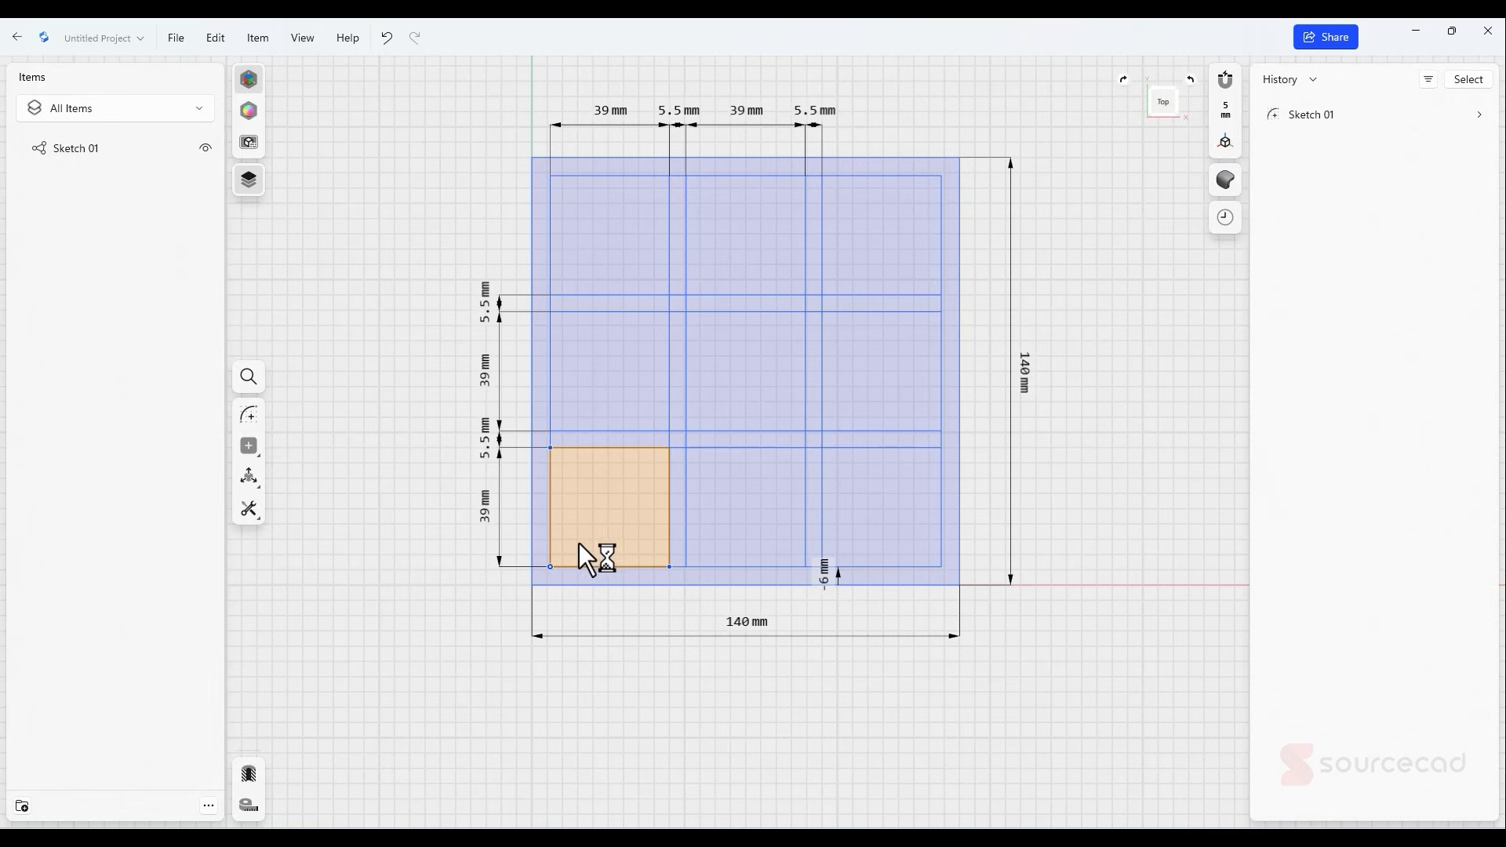
- Reopen the sketch, trim the line segments inside the strips and at their ends to leave nine separate squares, and exit the sketch
click(255, 427)
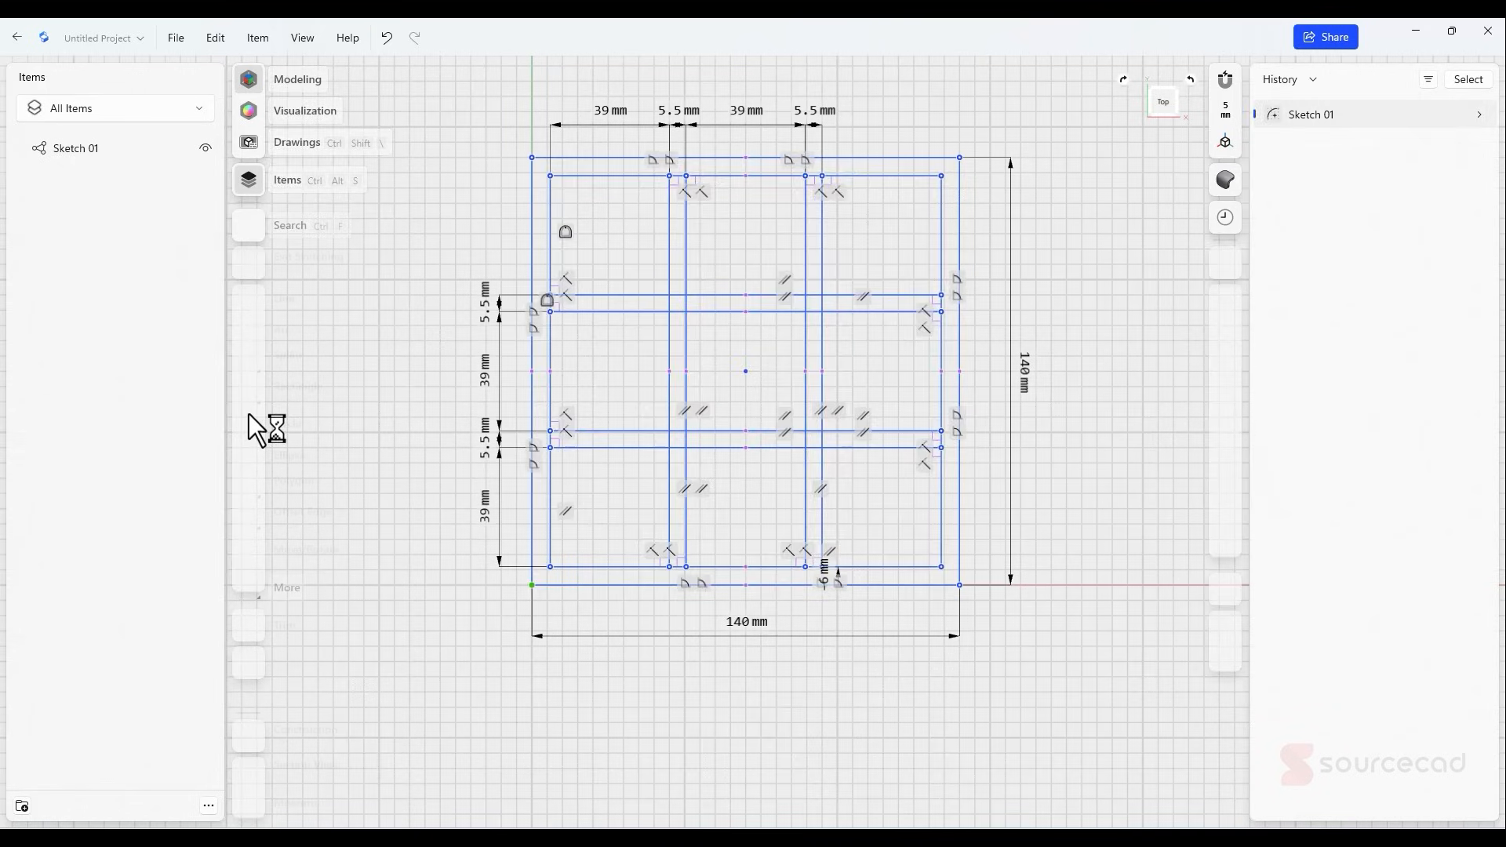
click(244, 629)
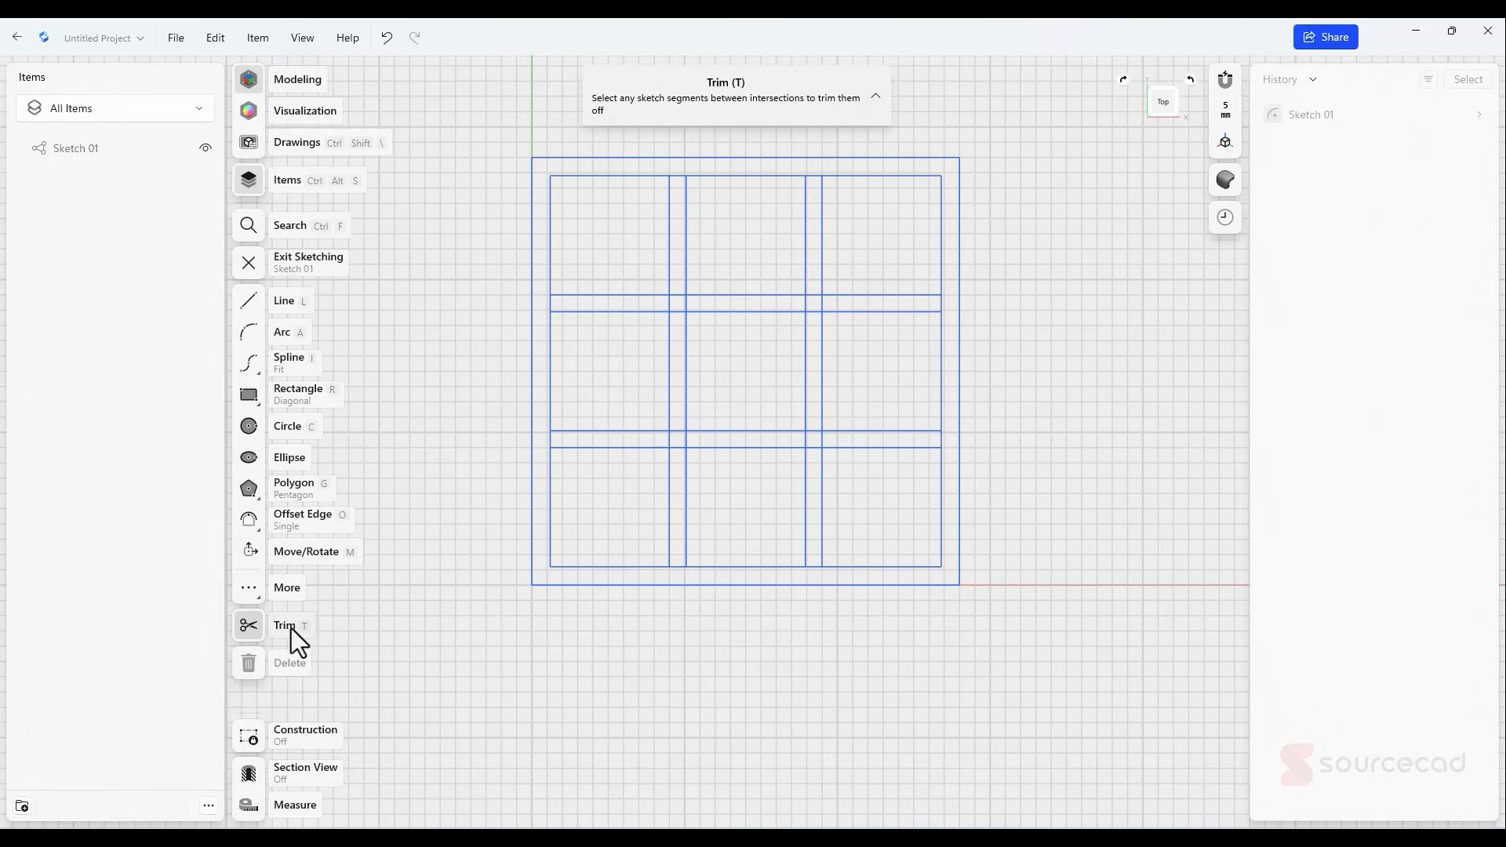
key(t)
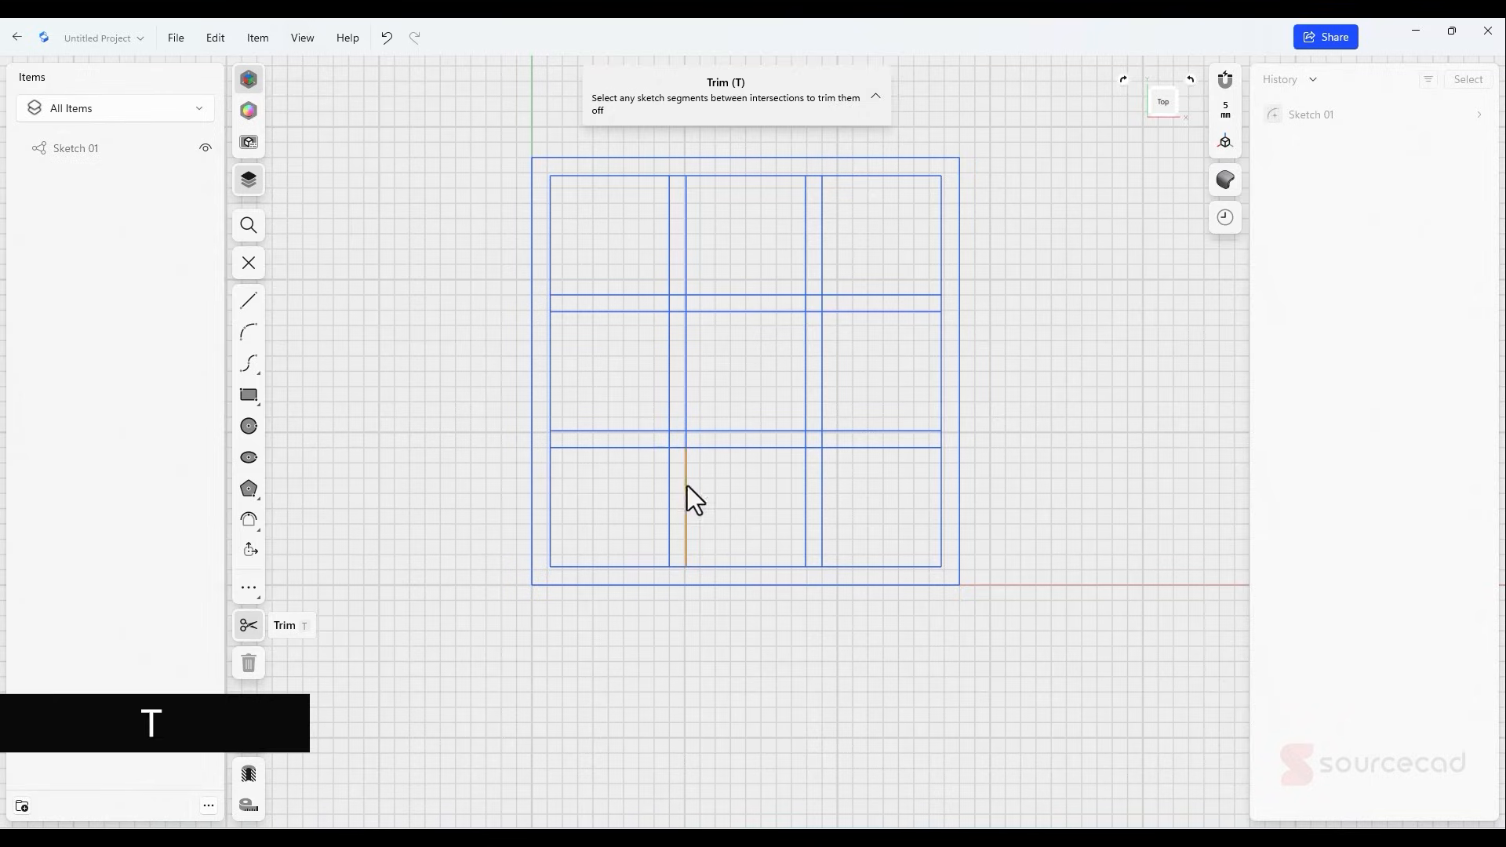
click(678, 448)
click(678, 431)
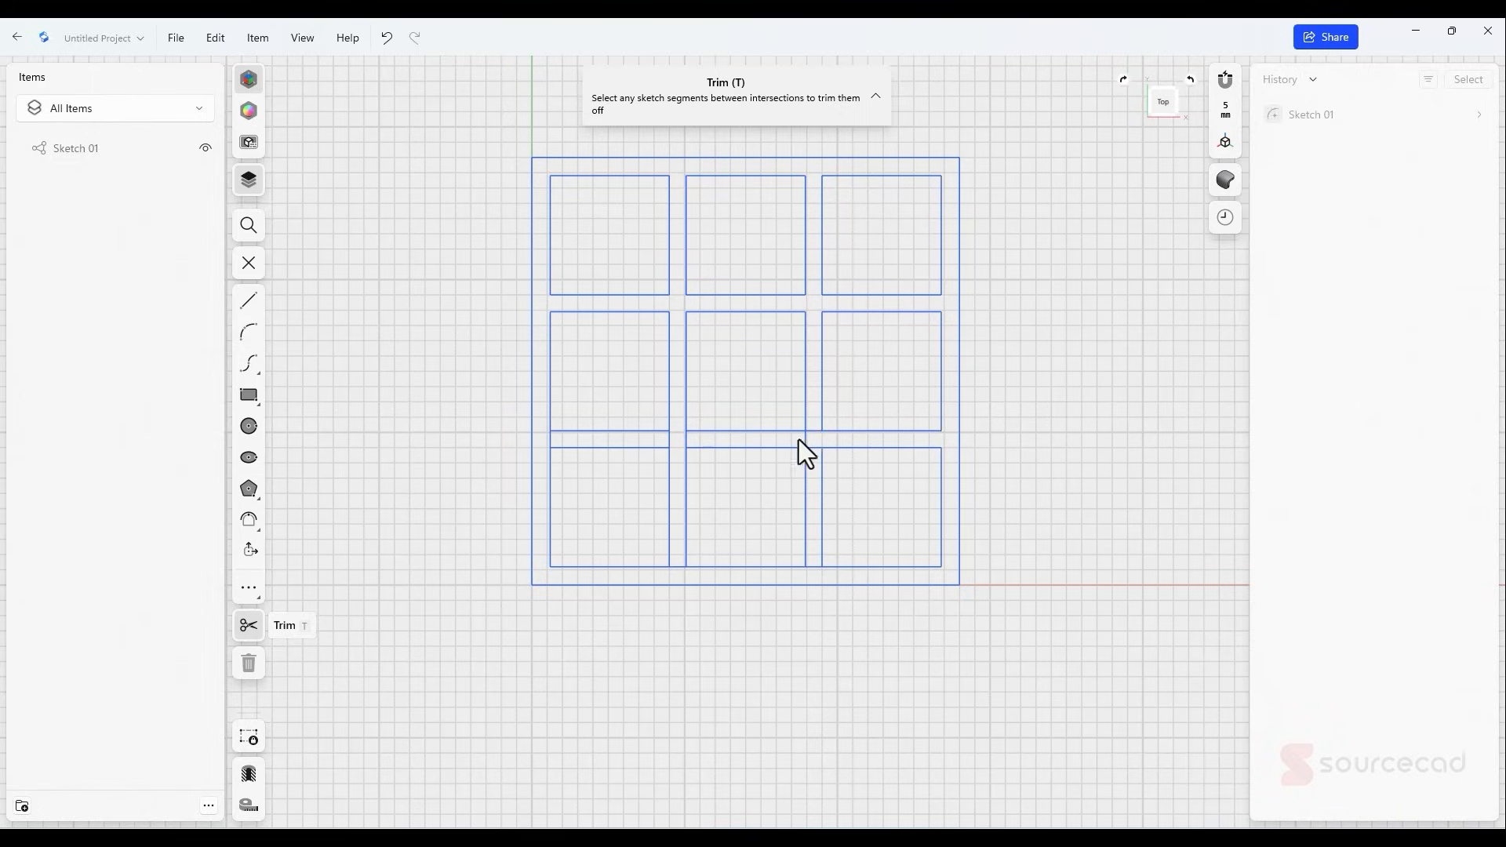
click(678, 566)
click(814, 566)
key(Escape)
key(Escape)
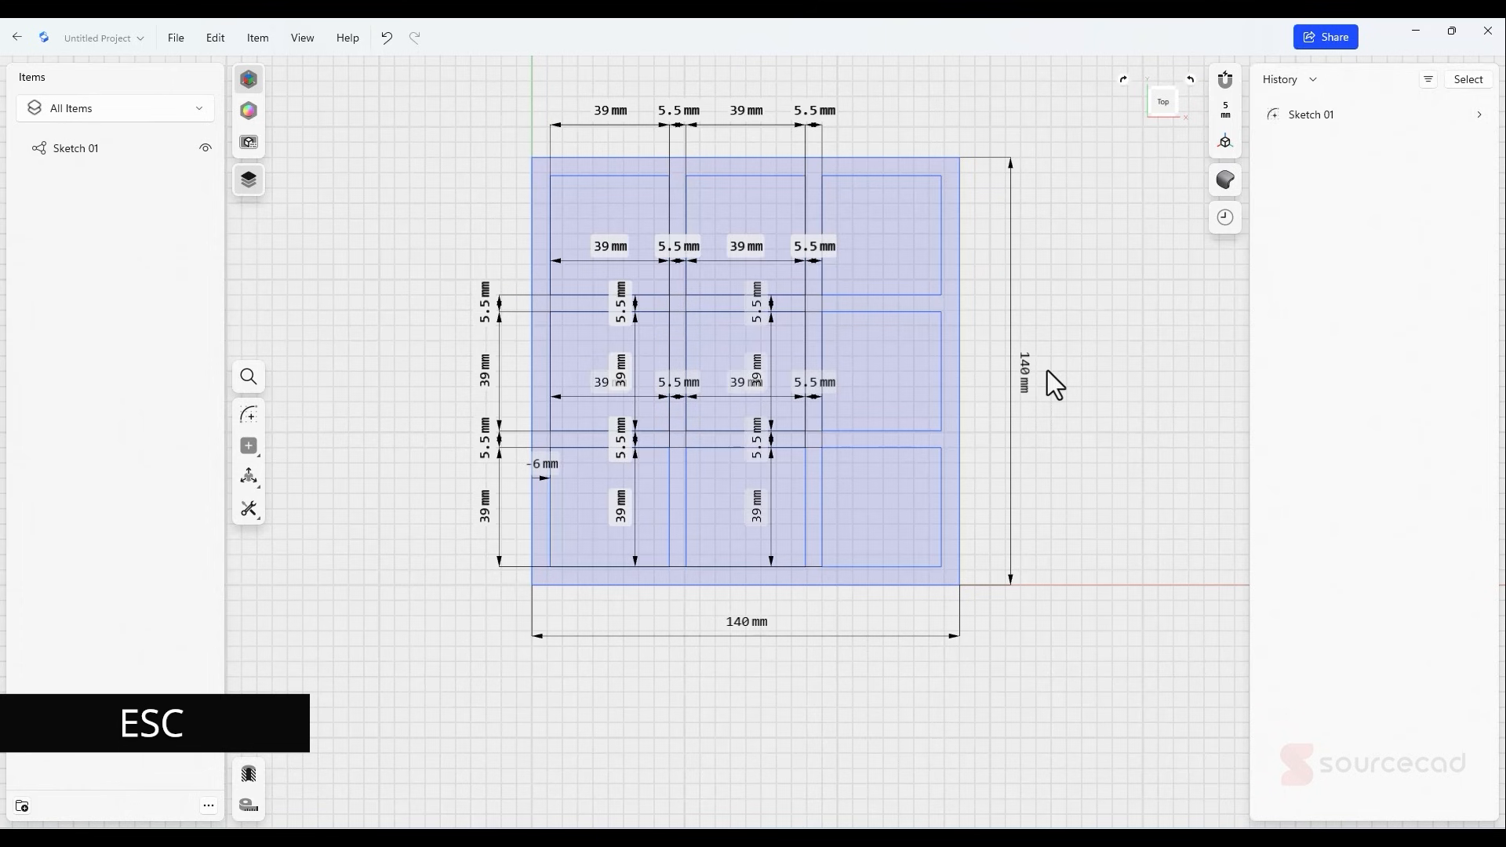
- Try extruding the frame and divider region upward 21 mm, and undo the extrusion
middle_drag(1033, 462, 1019, 474)
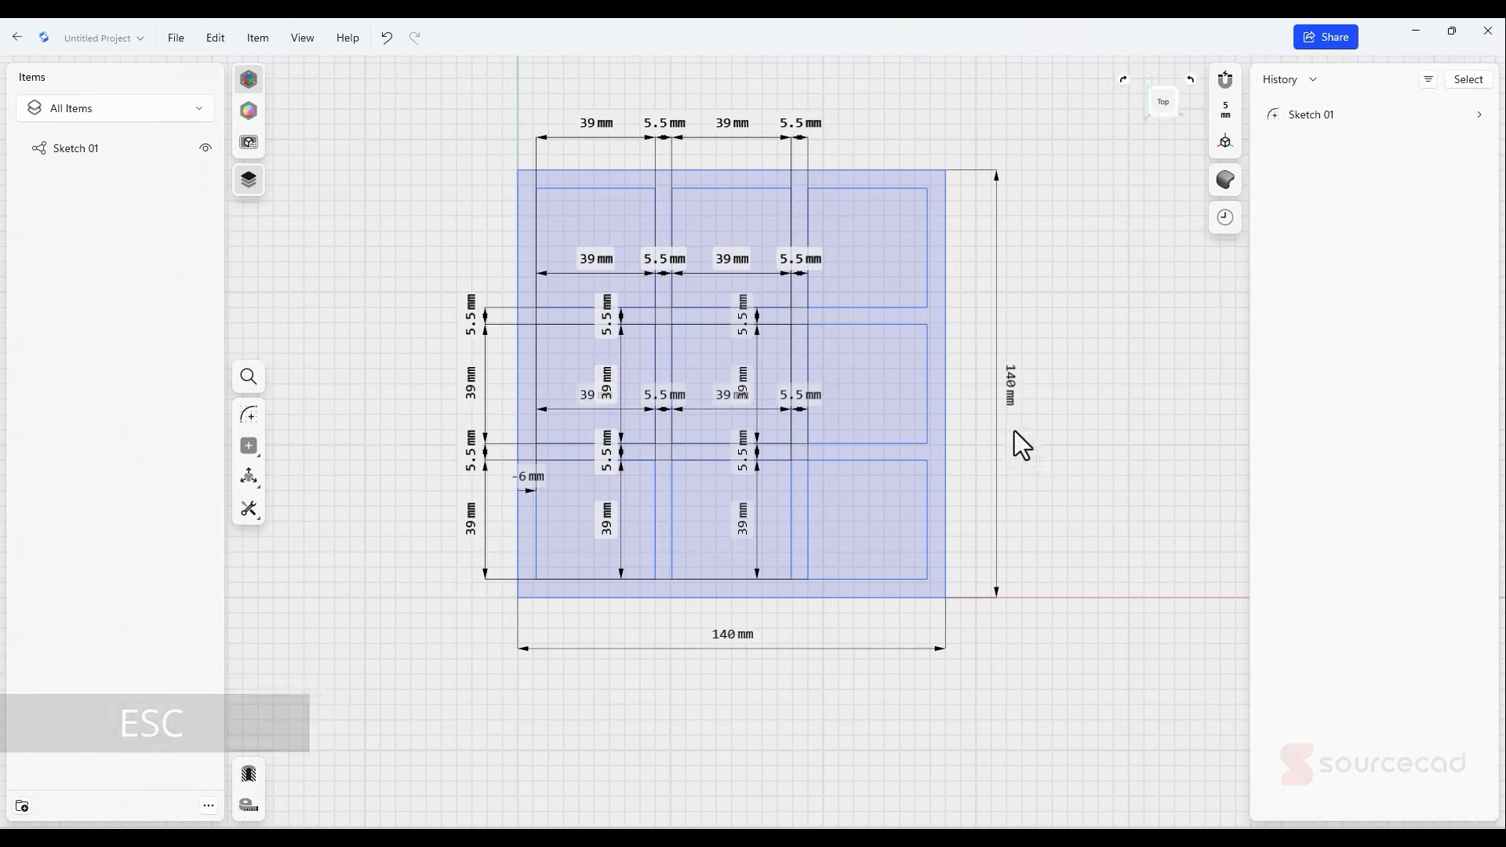
mouse_move(1015, 430)
right_down()
mouse_move(1043, 388)
mouse_move(960, 399)
right_up()
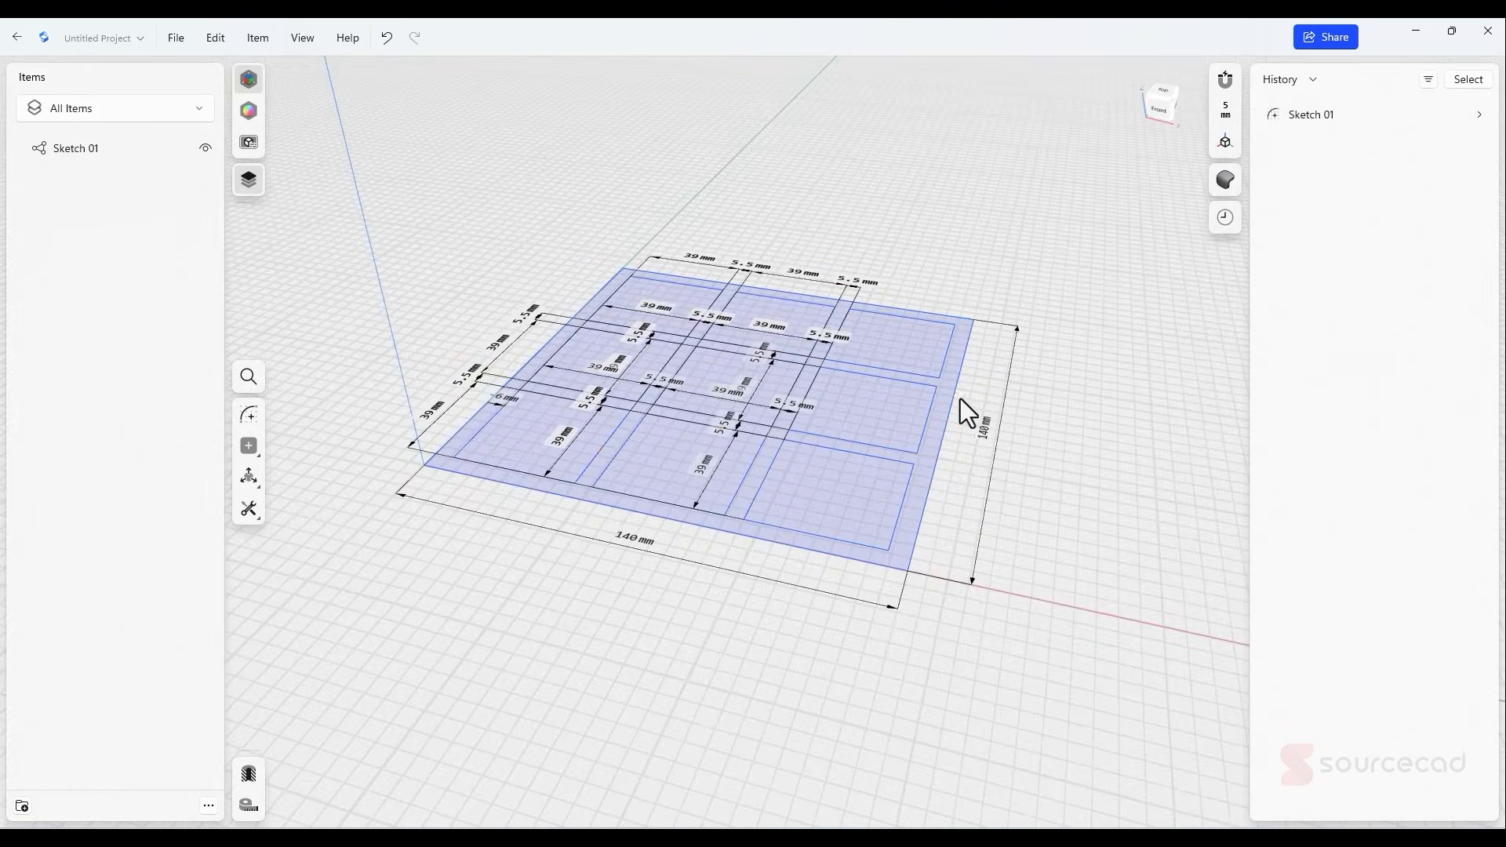
click(947, 390)
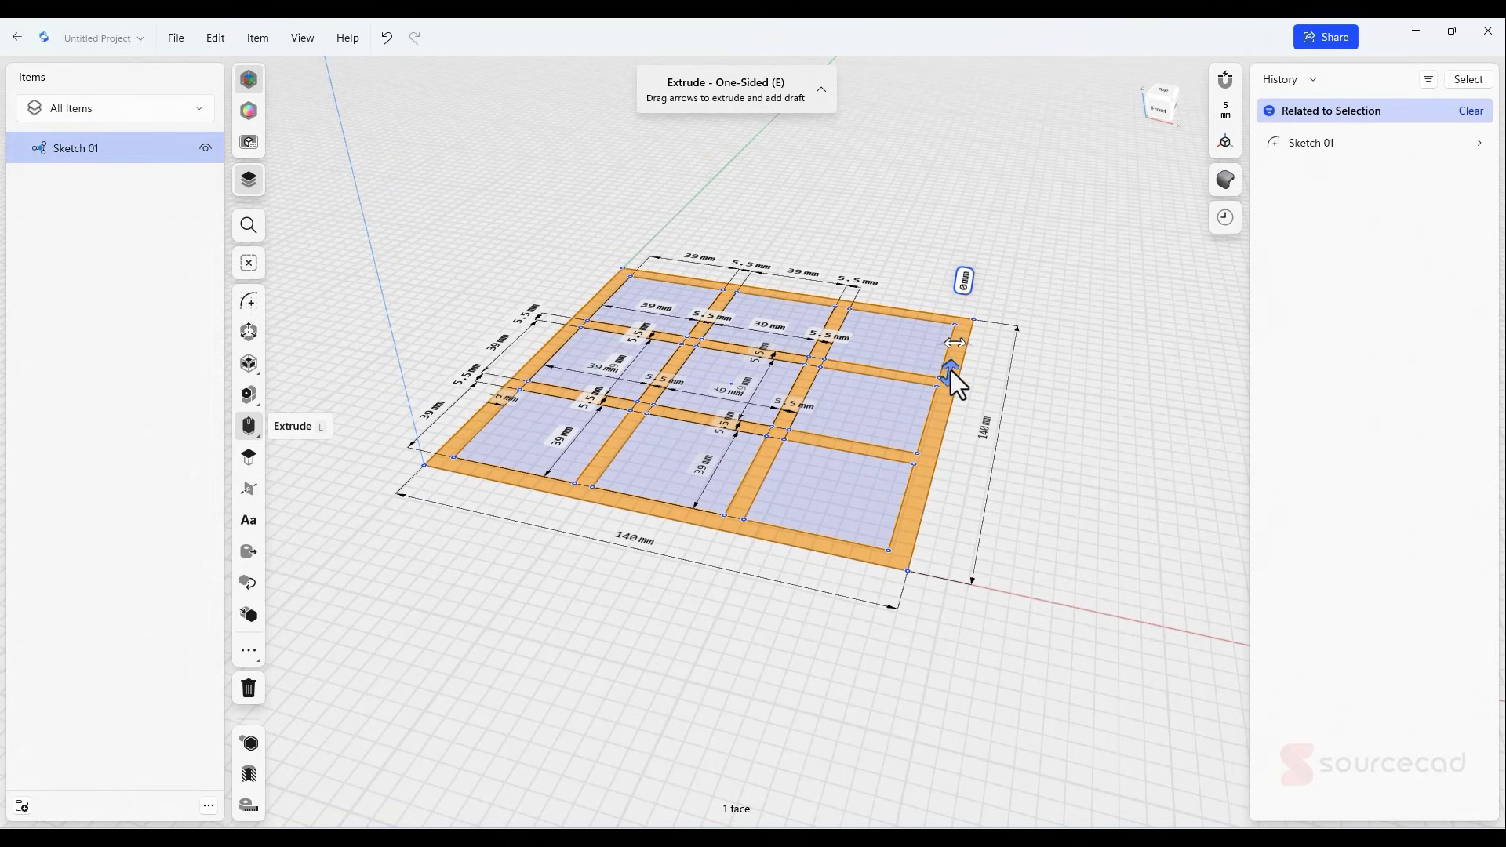
drag(951, 370, 954, 332)
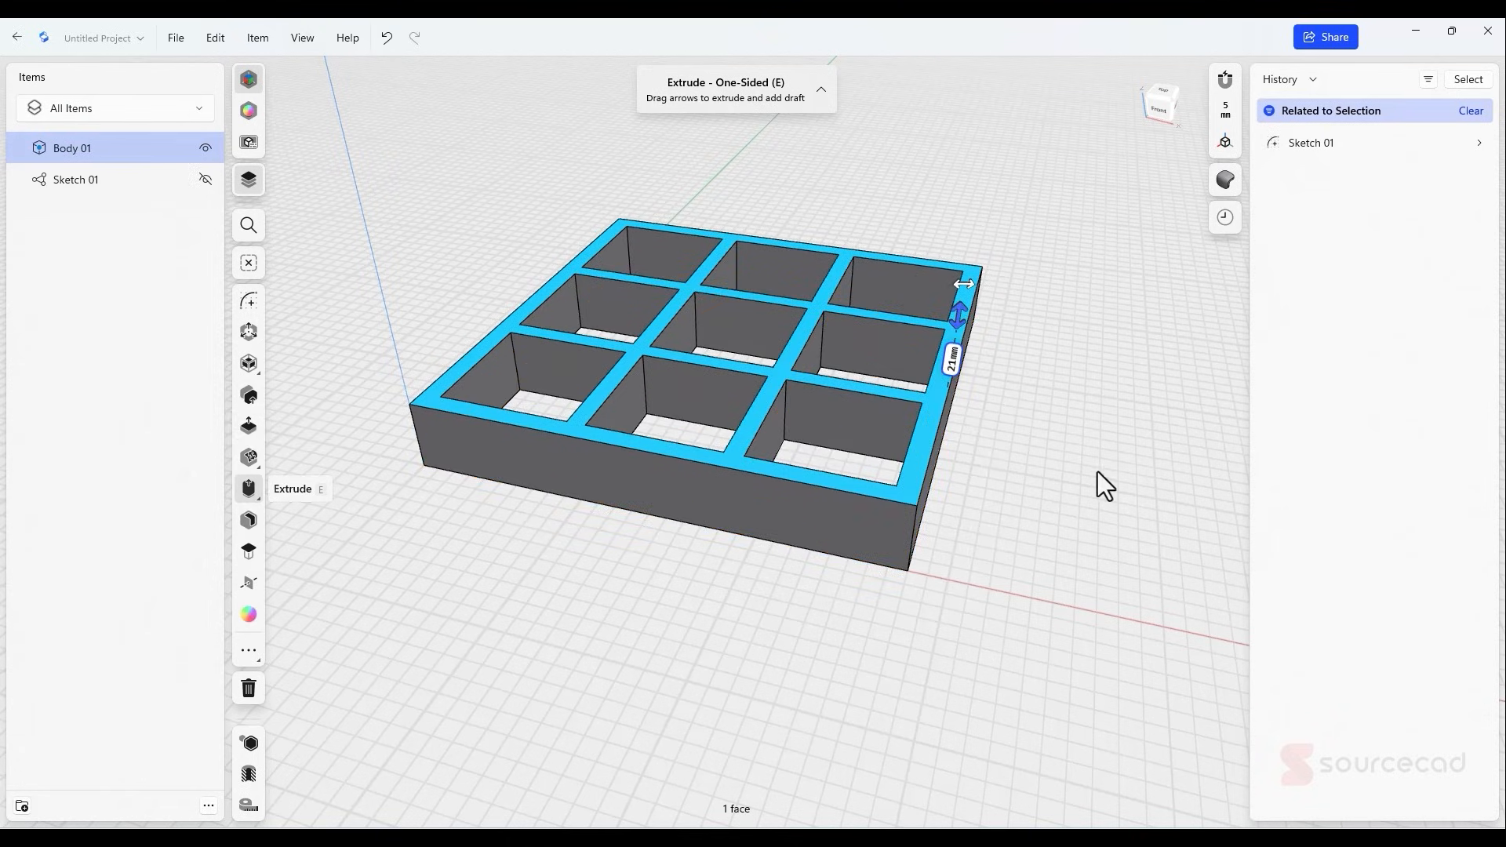
key(ctrl+z)
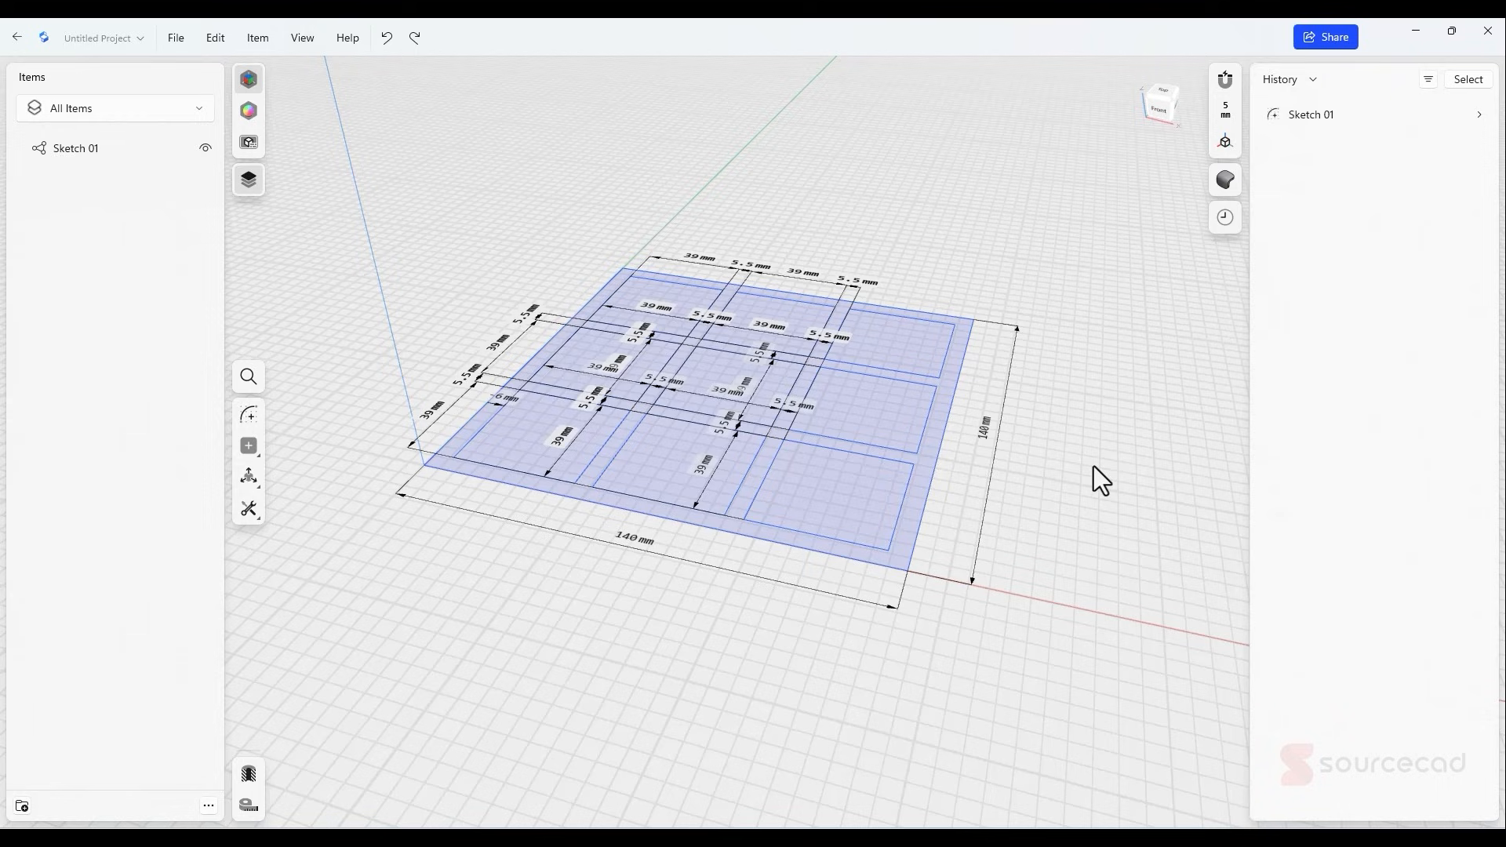
- Extrude all nine square compartment regions of the sketch upward together by 4 mm
click(868, 493)
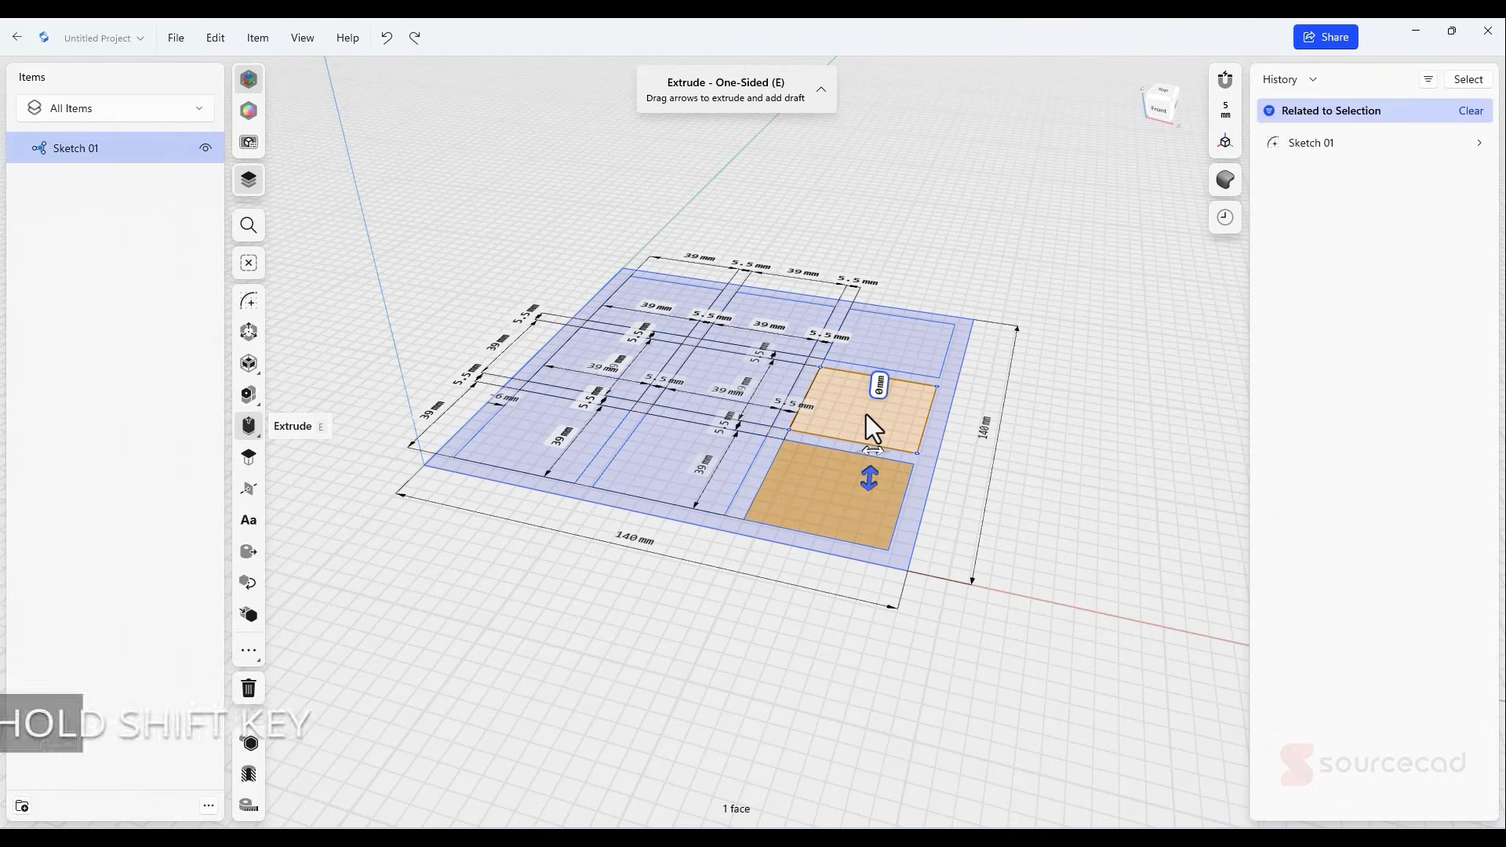
shift+click(866, 416)
shift+click(854, 332)
shift+click(781, 313)
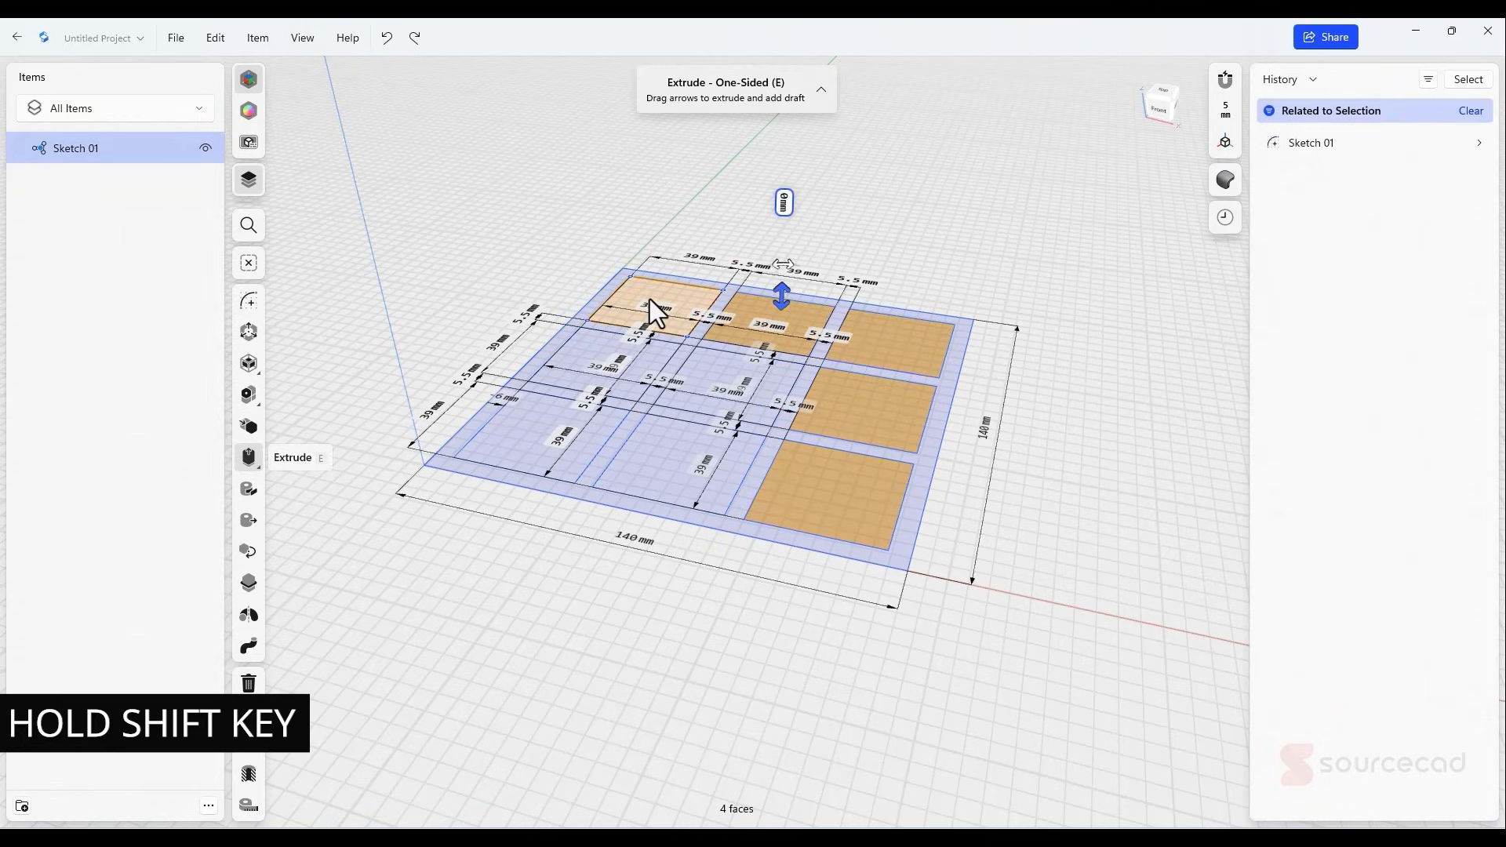
shift+click(650, 299)
shift+click(585, 353)
shift+click(526, 430)
shift+click(661, 455)
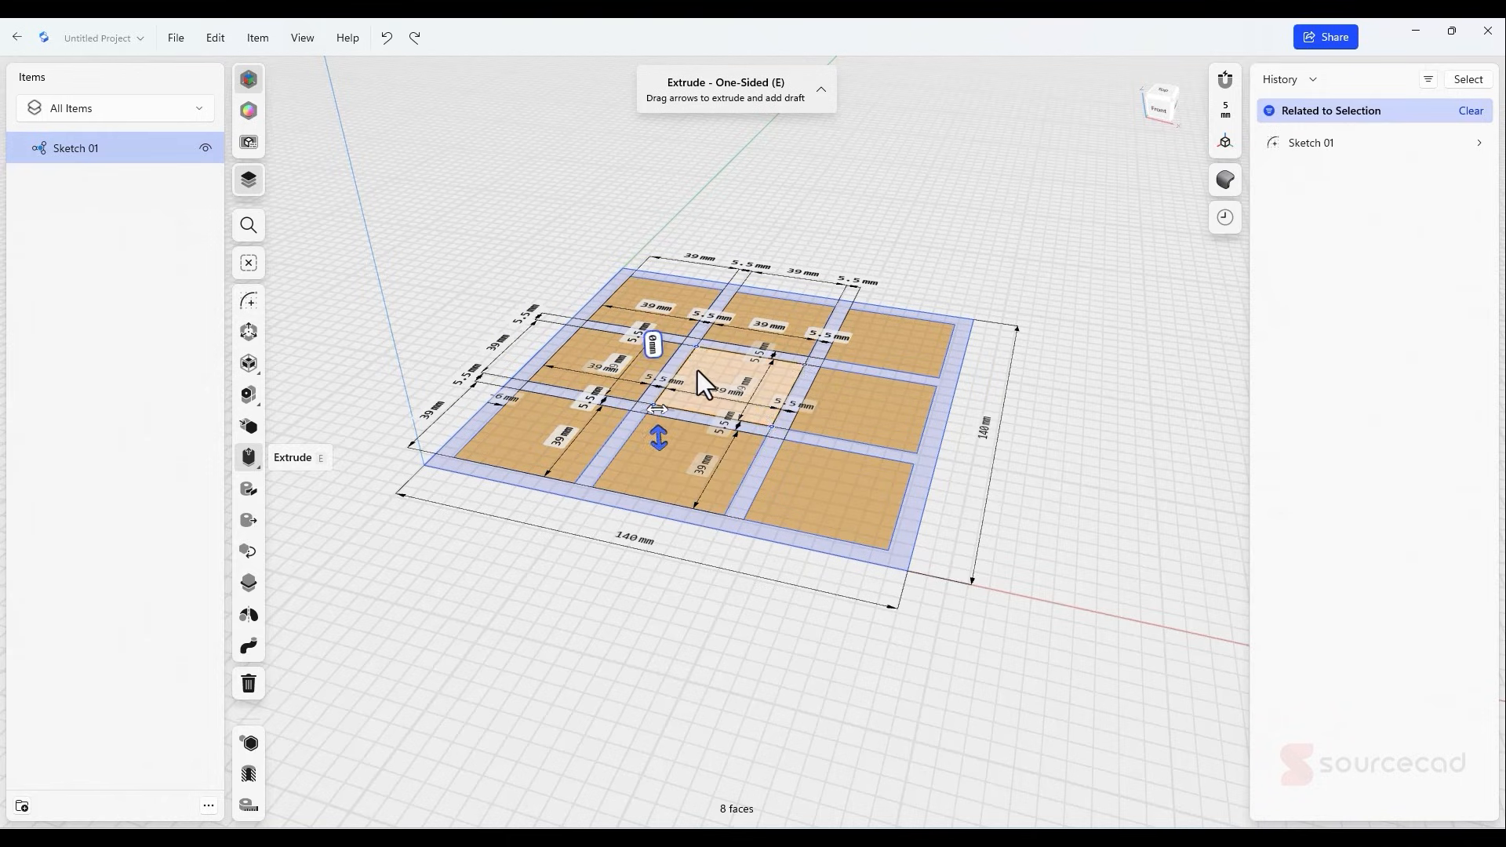
shift+click(699, 370)
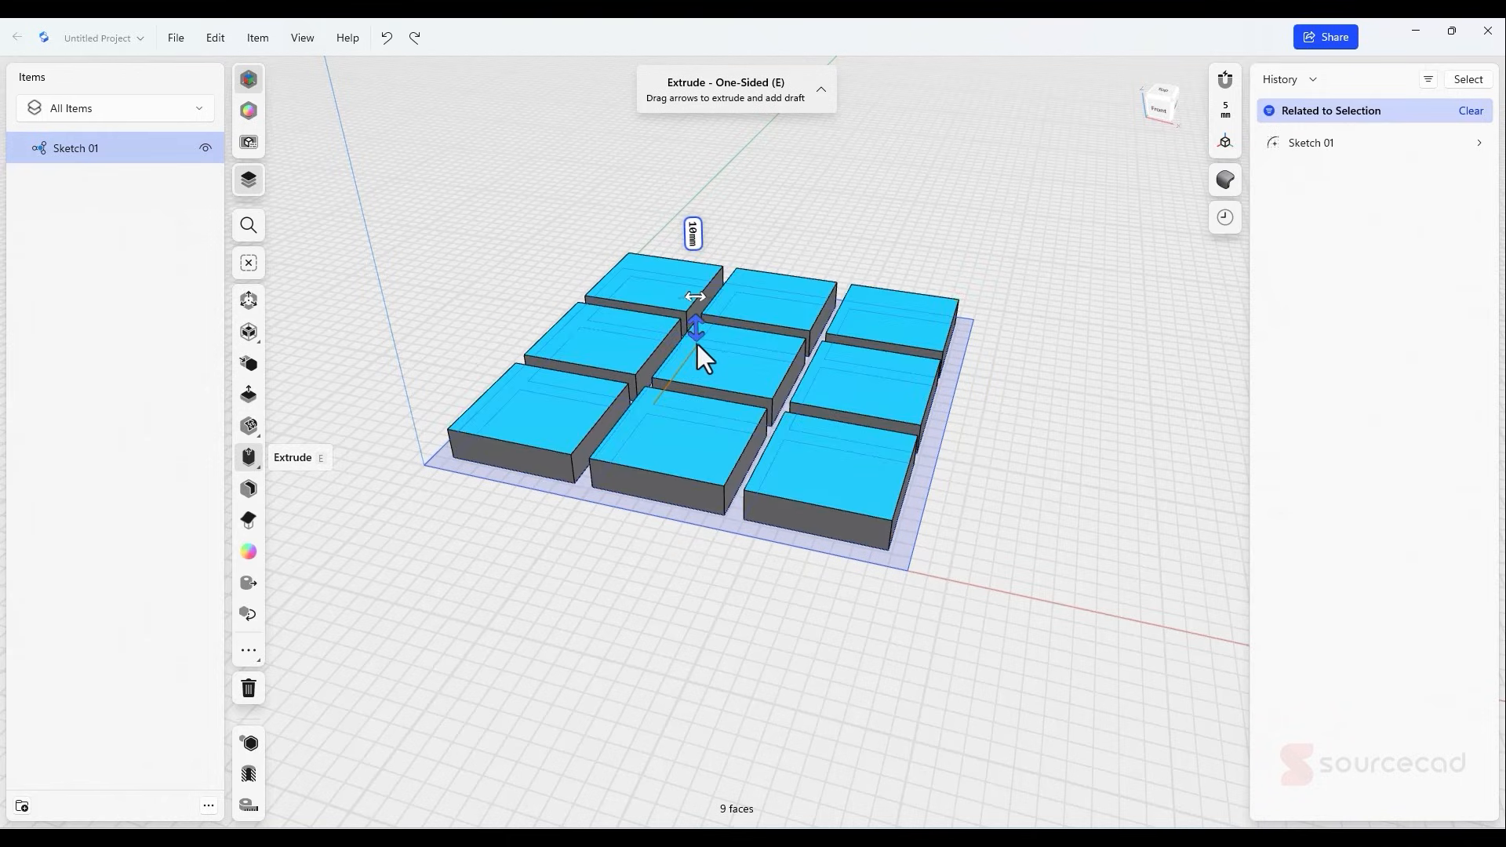
drag(698, 345, 700, 350)
click(694, 241)
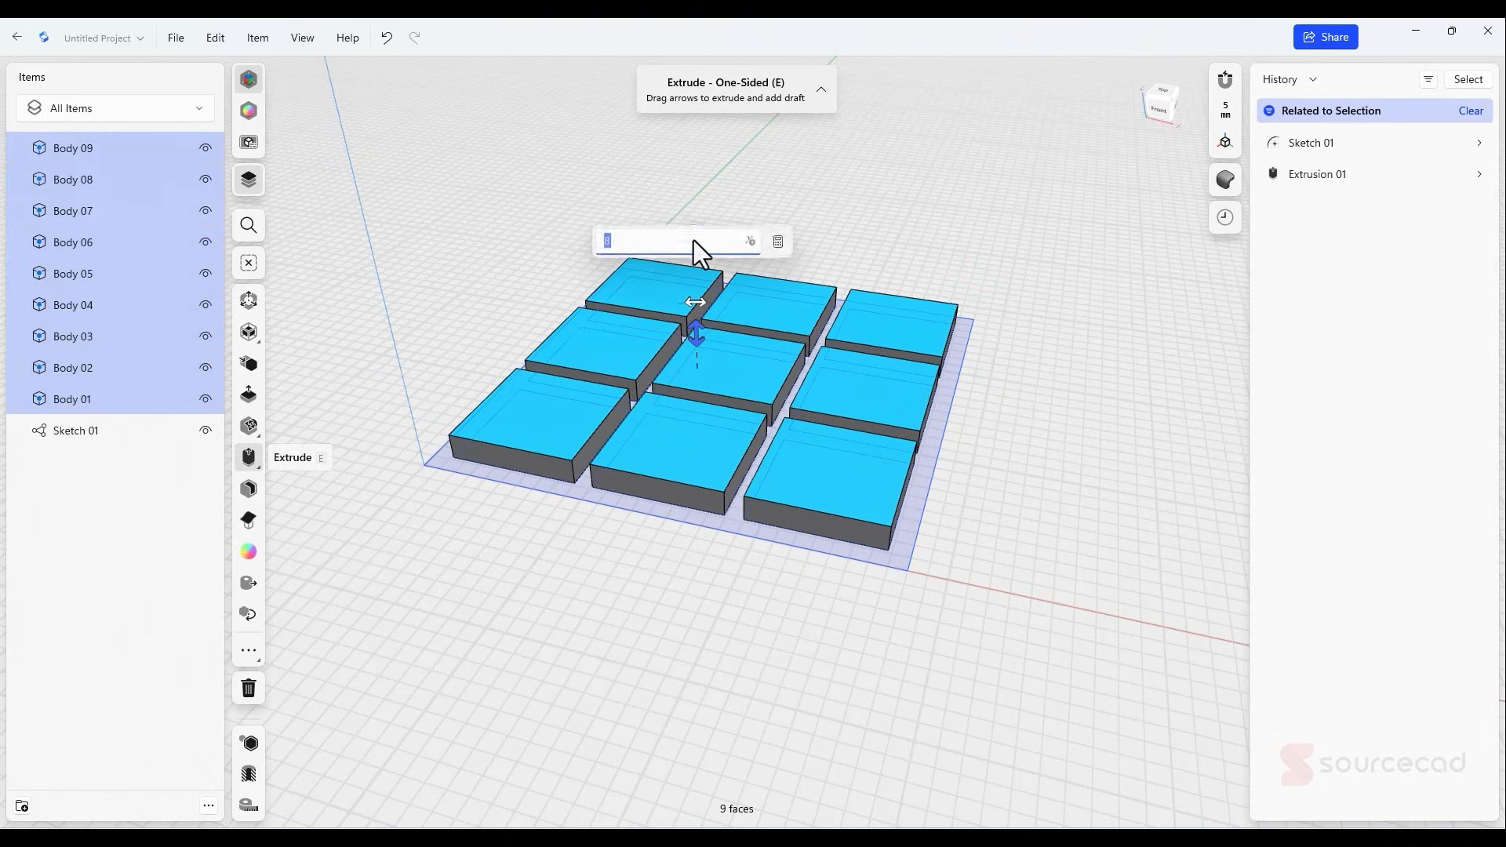
text(4)
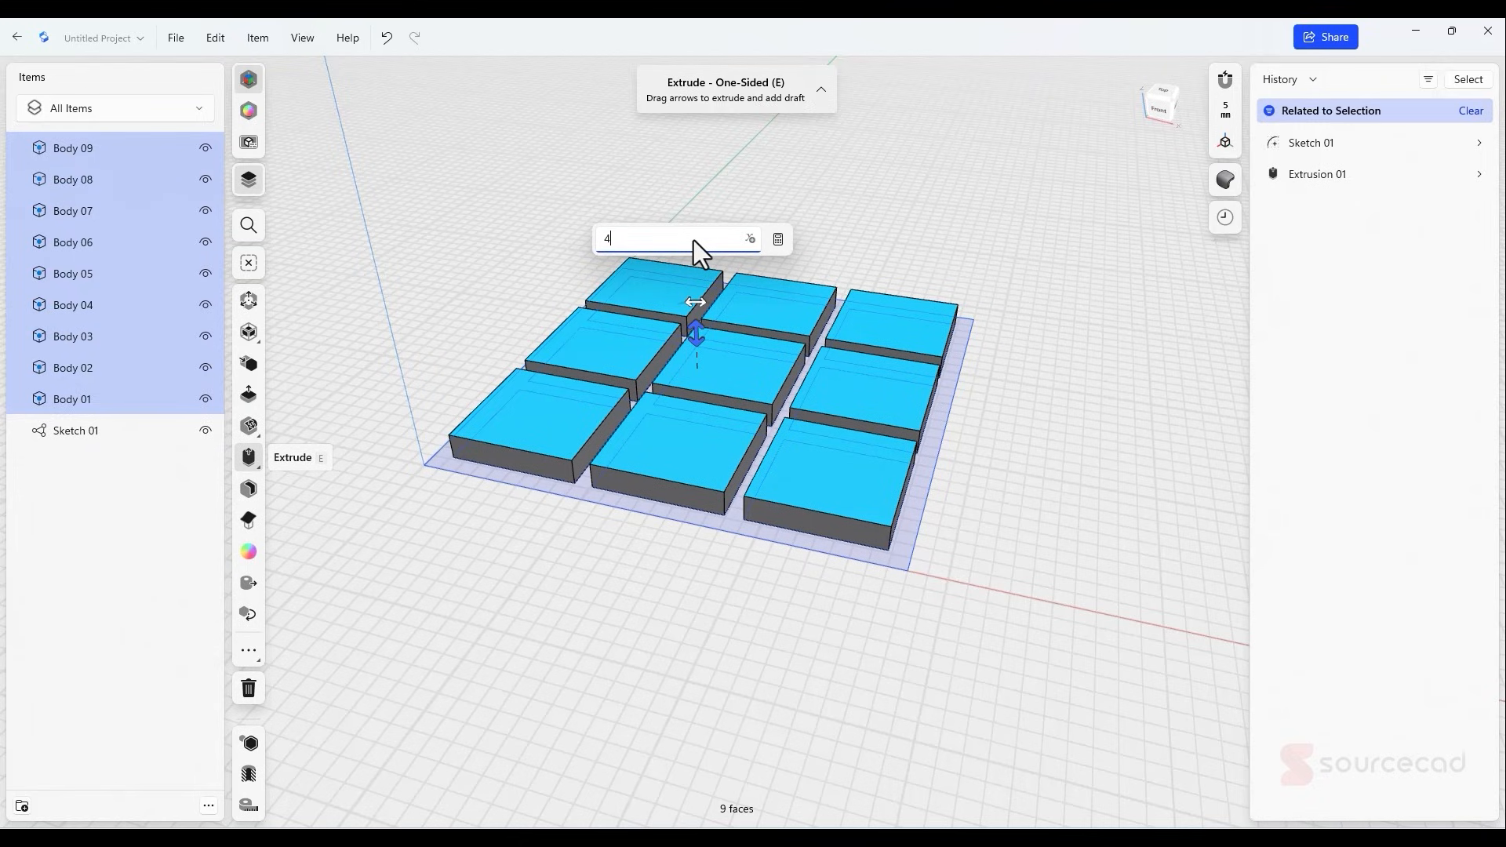
key(Return)
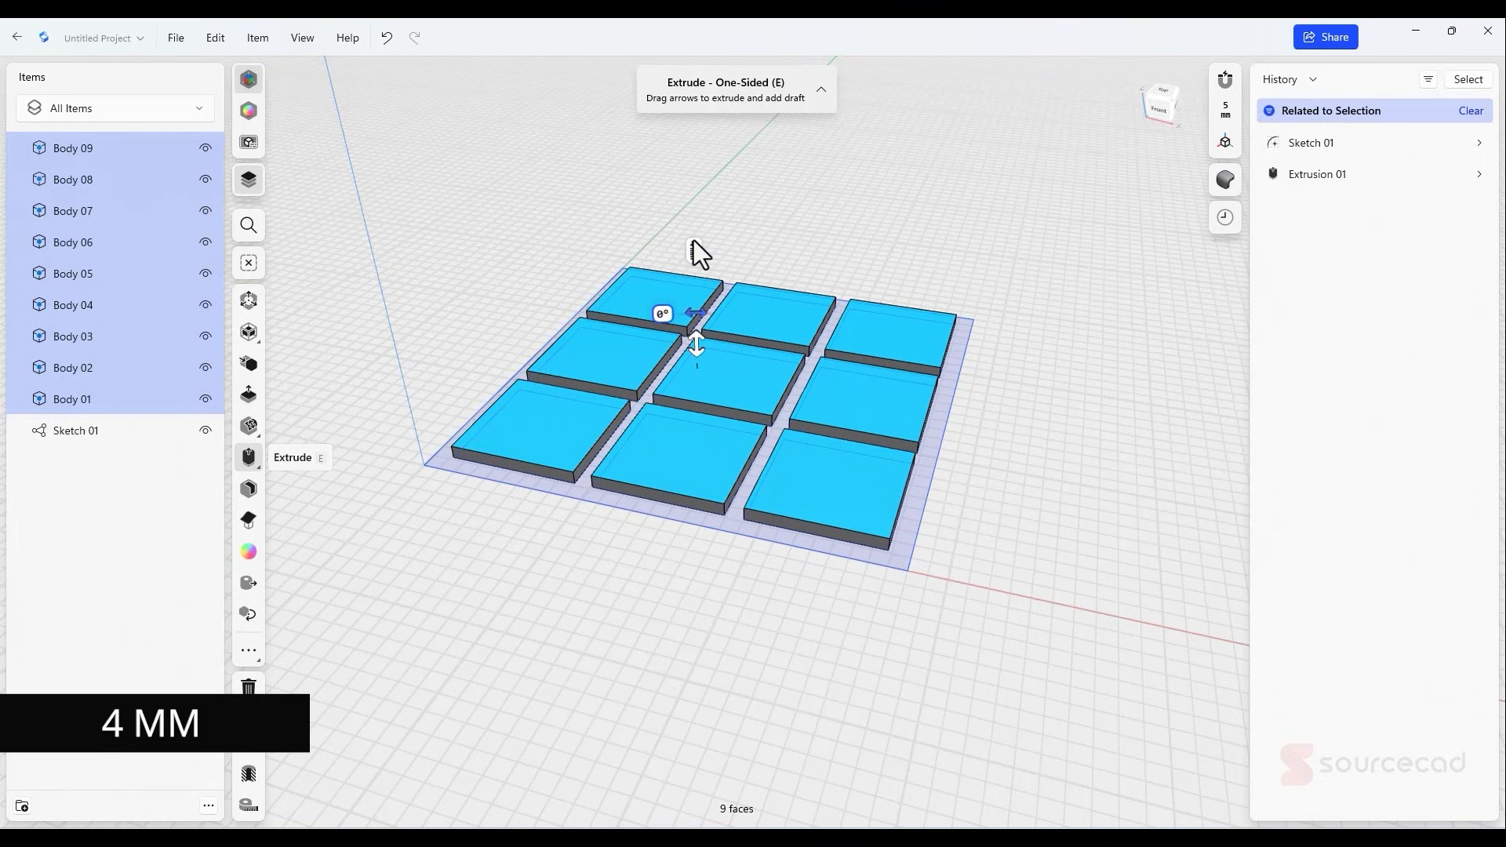
- Extrude the frame and divider region upward 14 mm around the compartment floors, and clear the selection
click(578, 492)
mouse_move(578, 487)
mouse_down()
mouse_move(578, 433)
mouse_move(581, 445)
mouse_up()
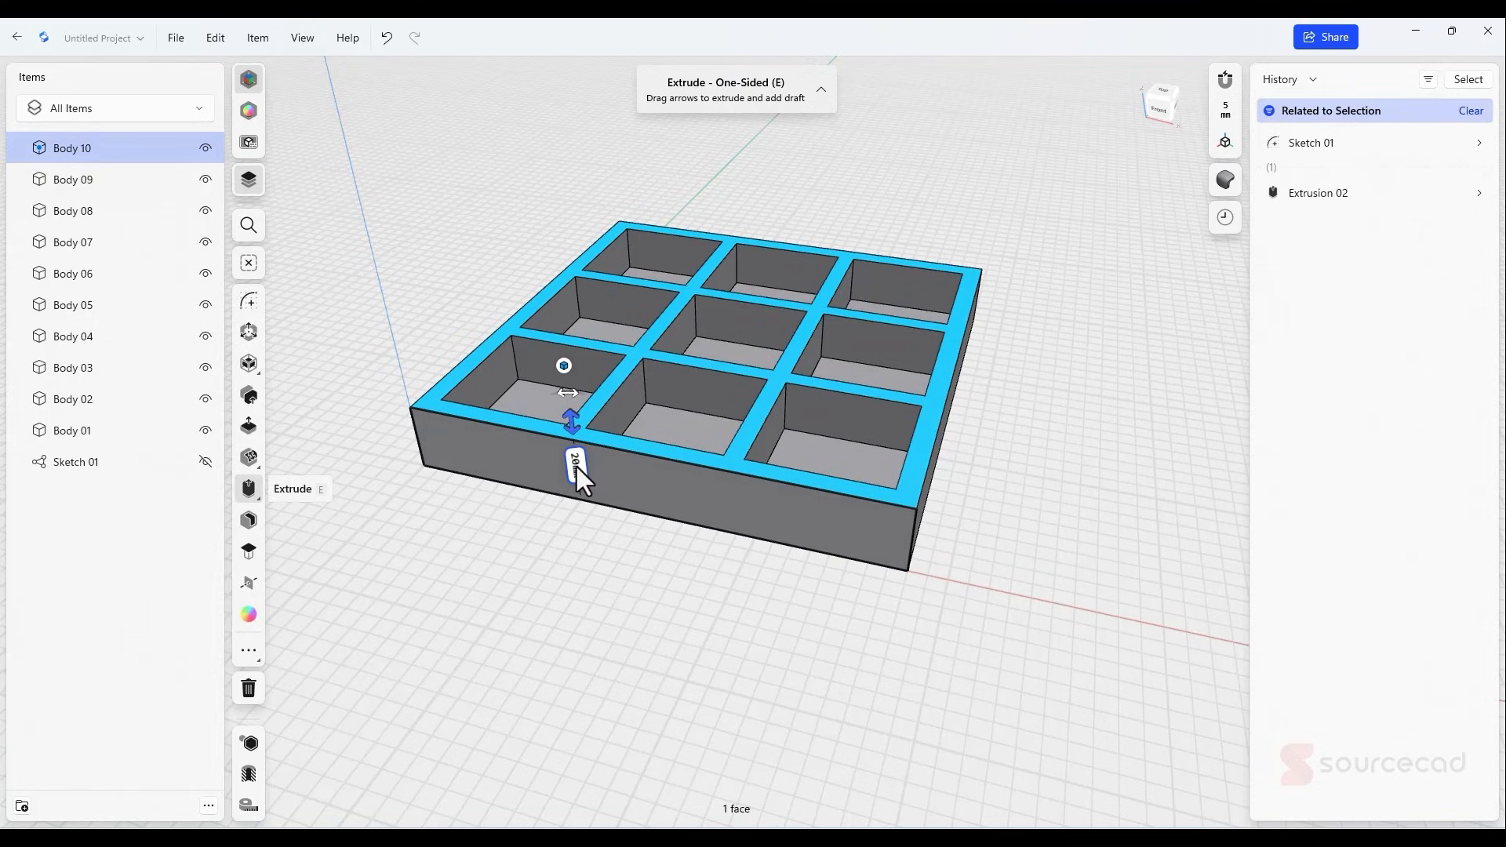
click(576, 464)
text(10)
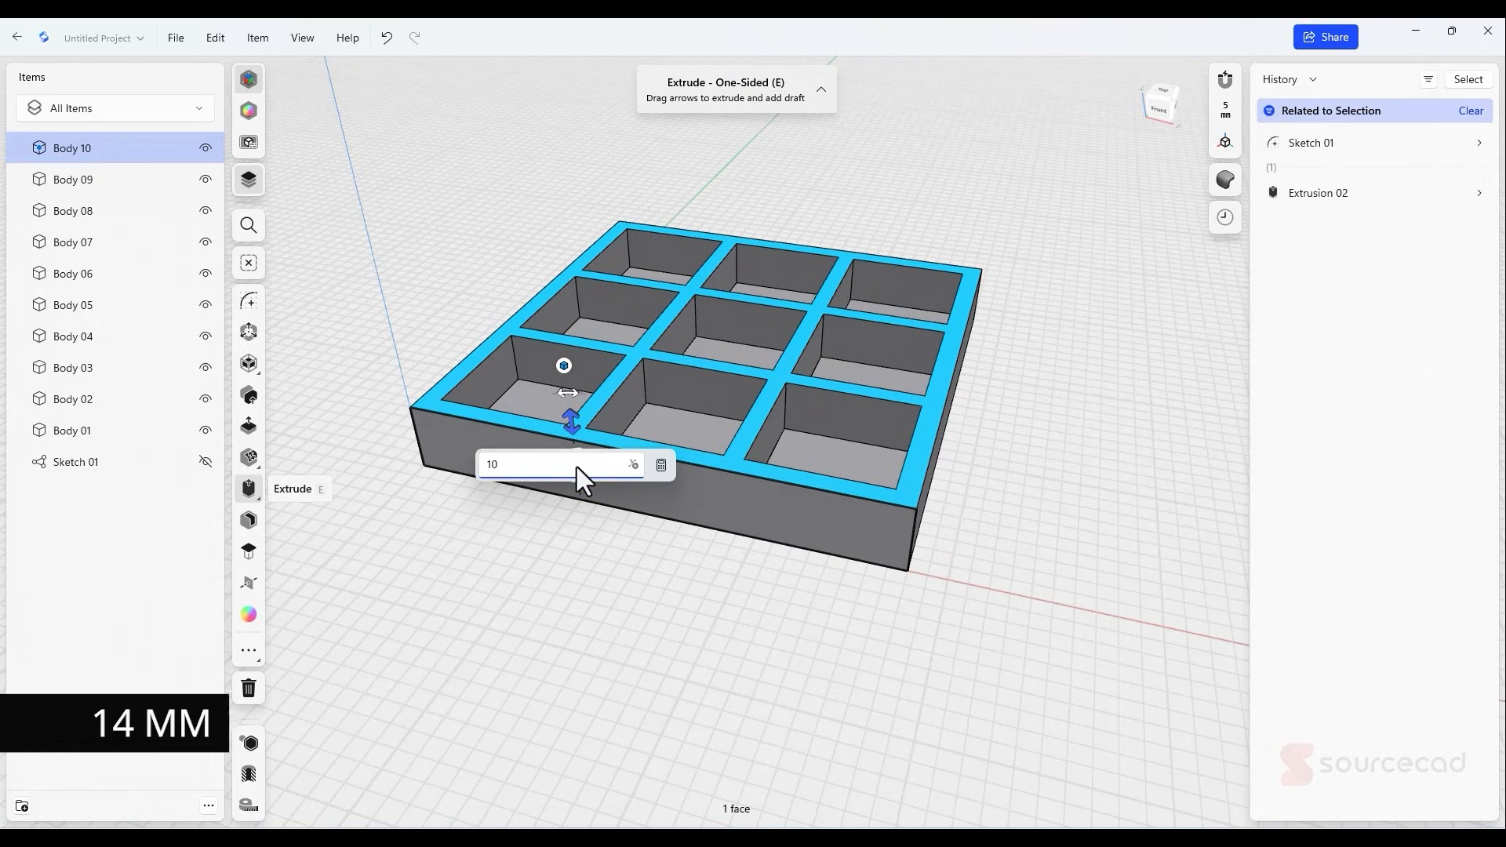
key(BackSpace)
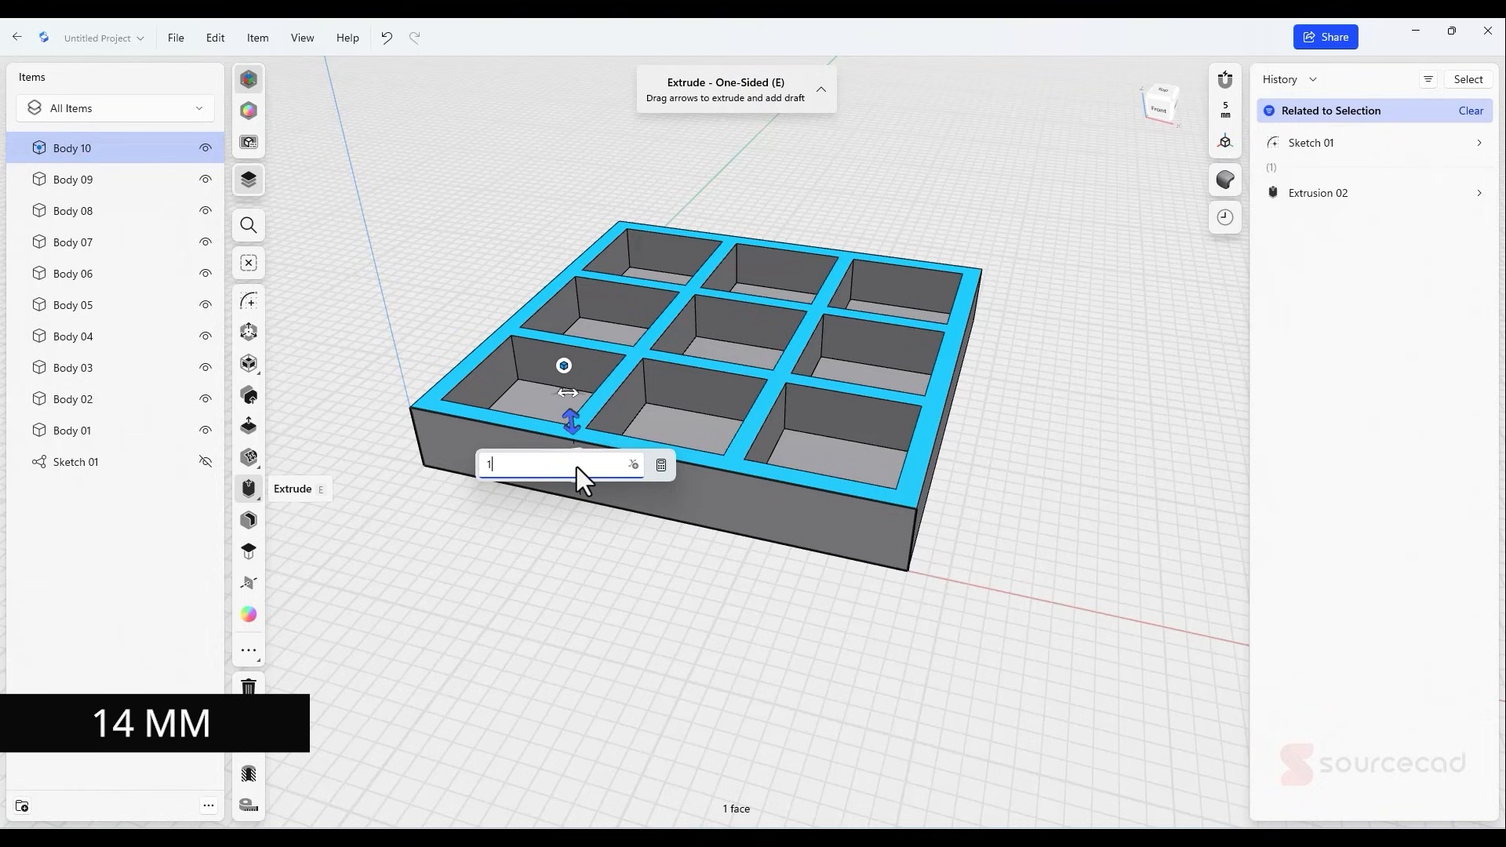
text(4)
key(Return)
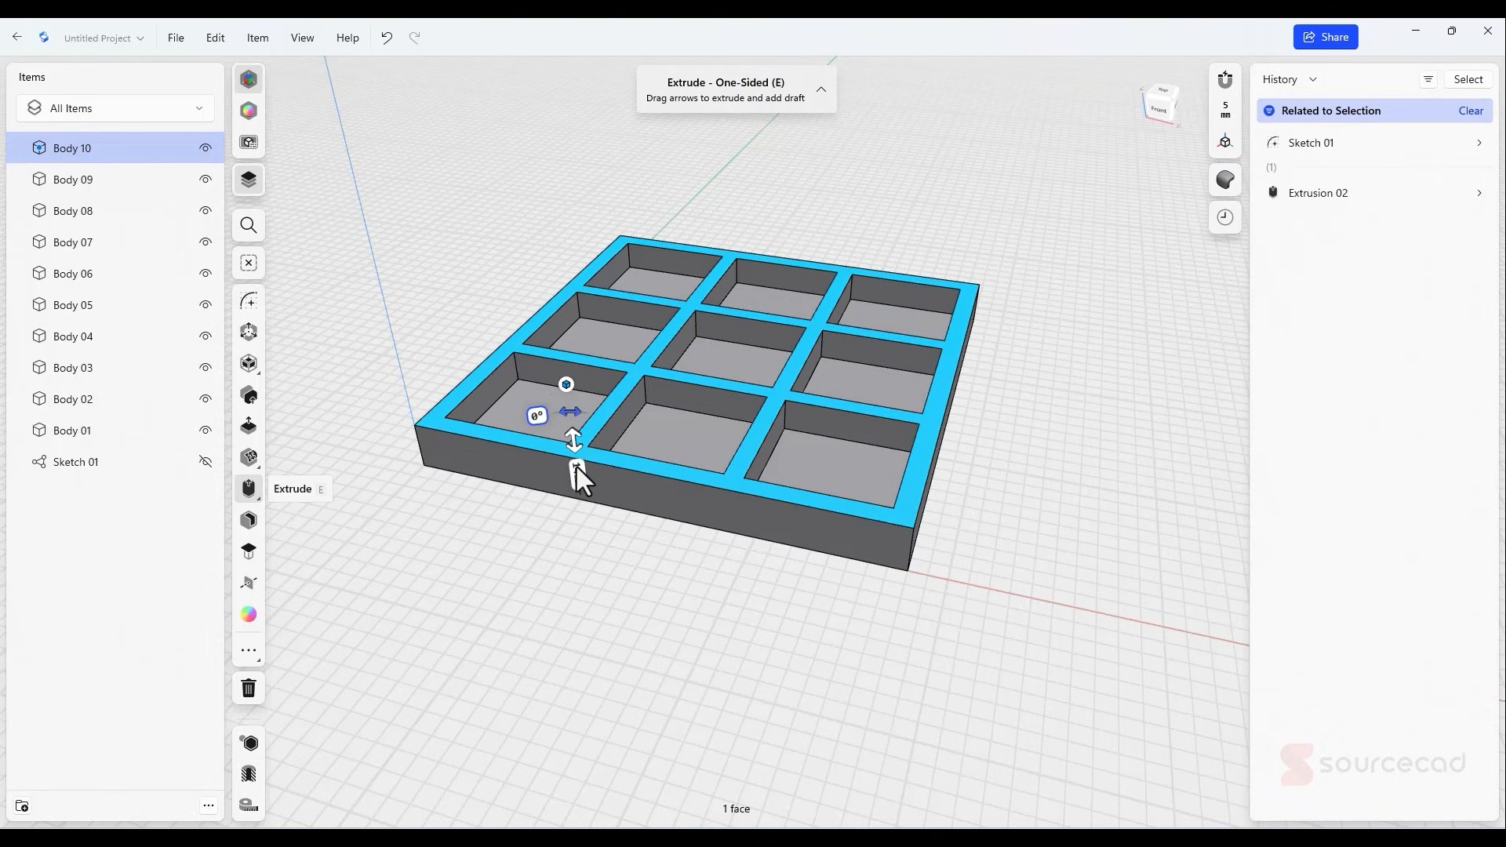
click(812, 630)
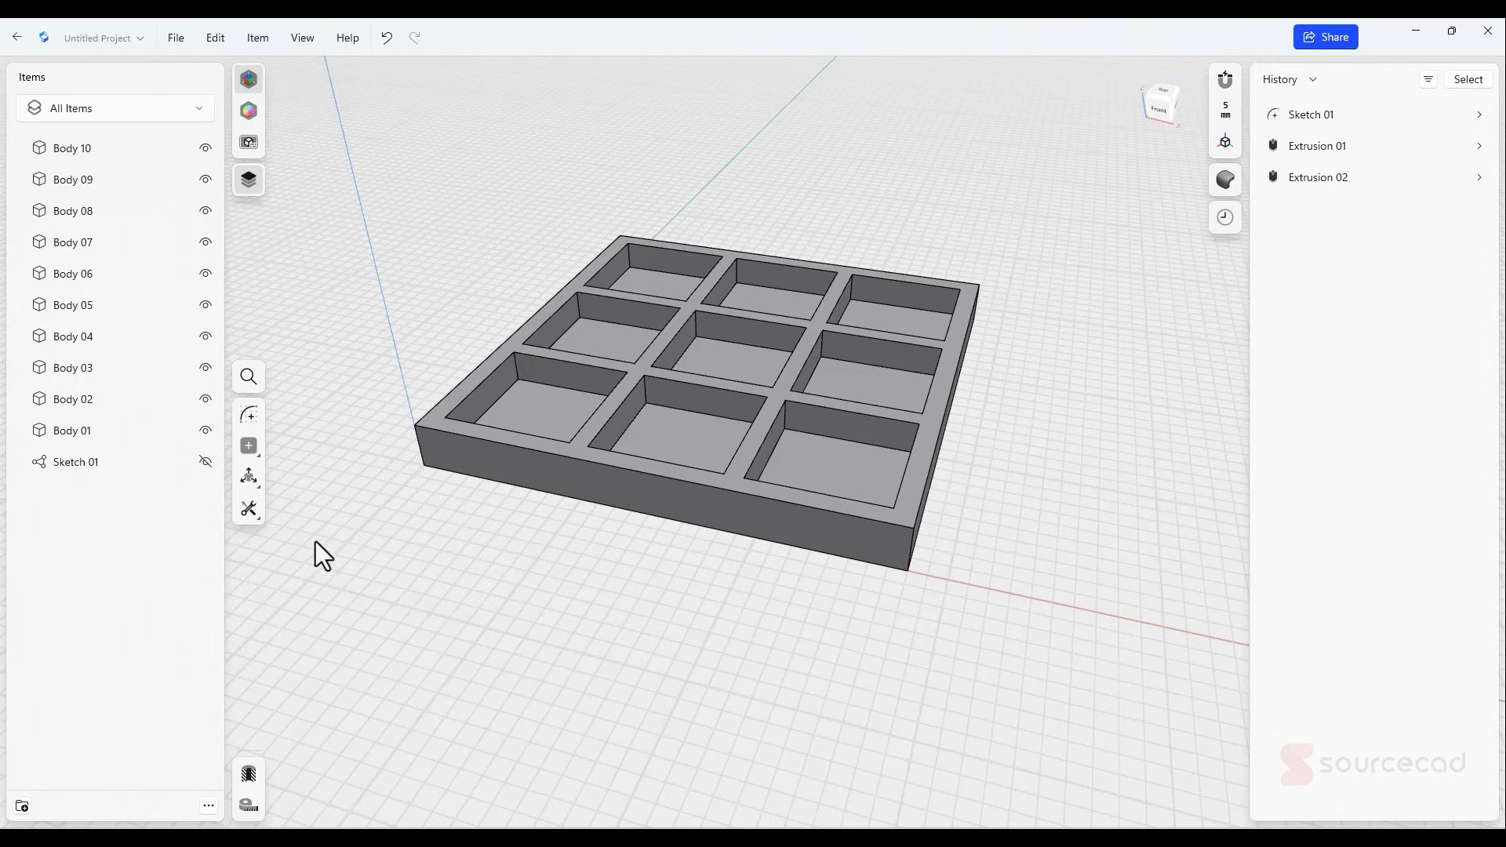
- Fillet all 36 vertical inside corner edges of the nine compartments at 5 mm
click(248, 509)
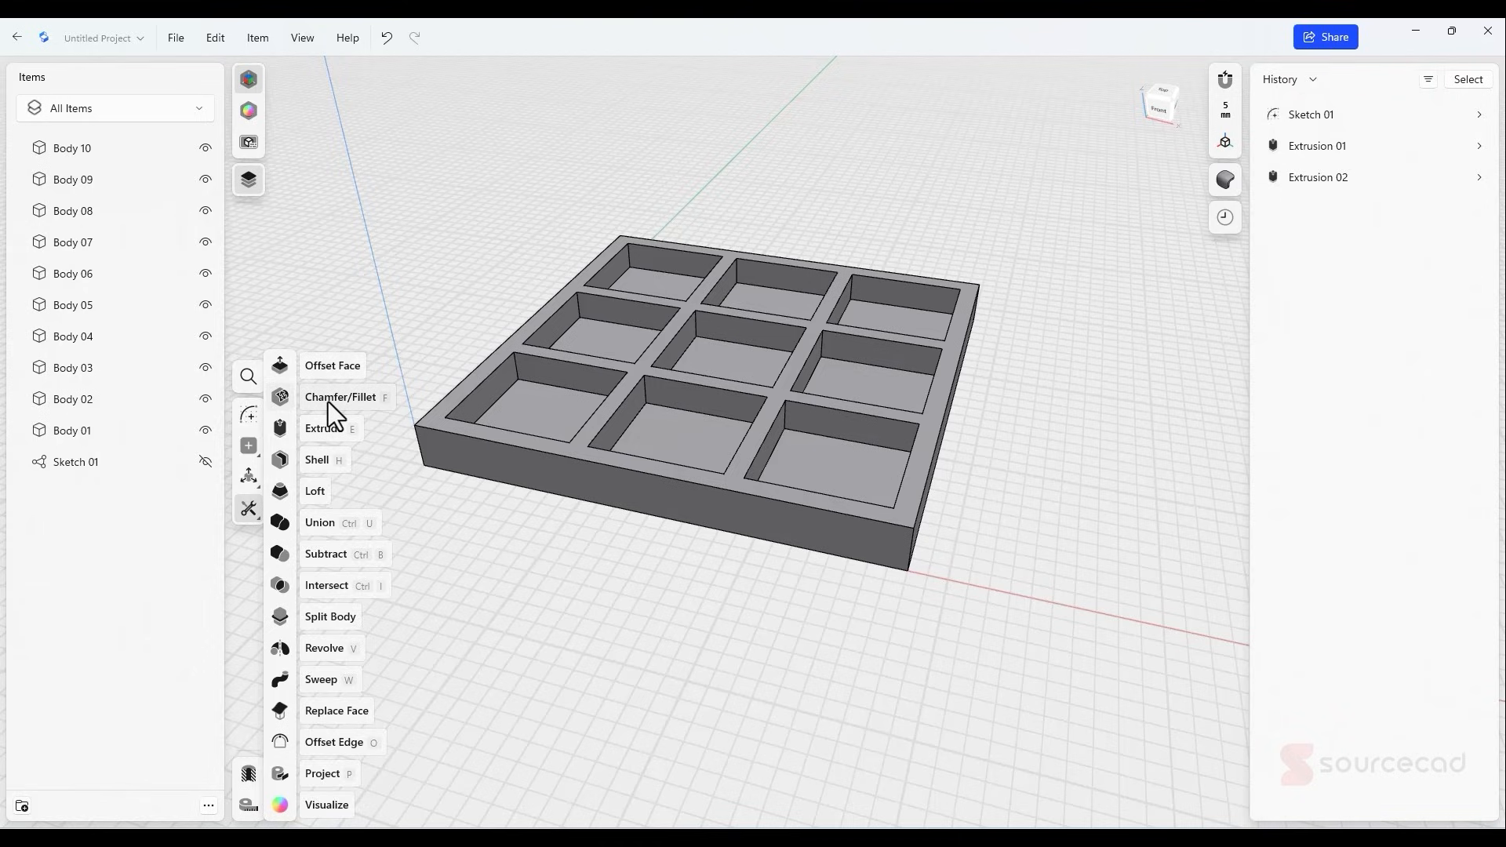
key(f)
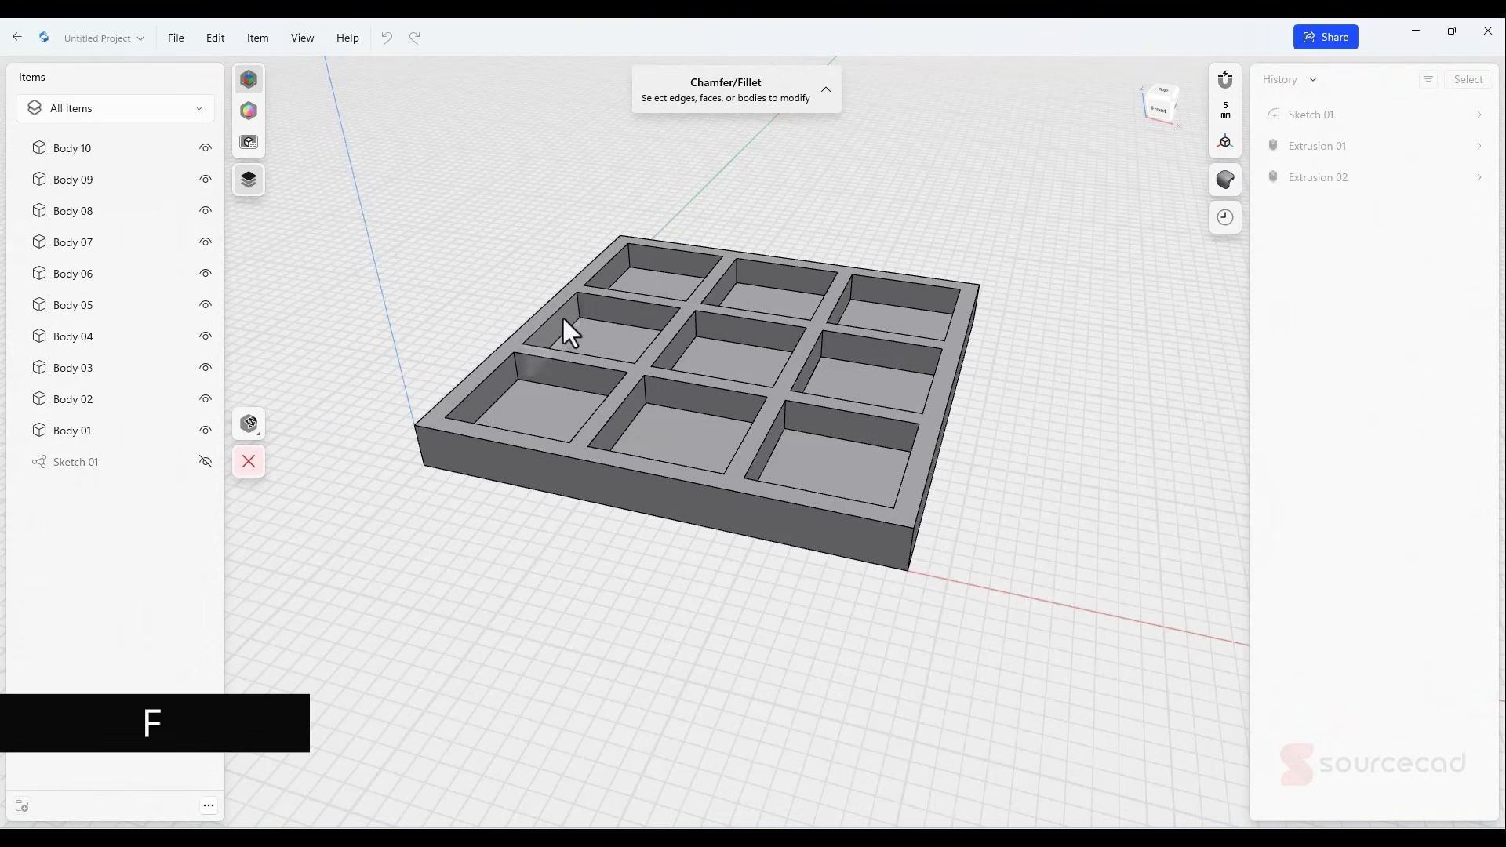
click(627, 255)
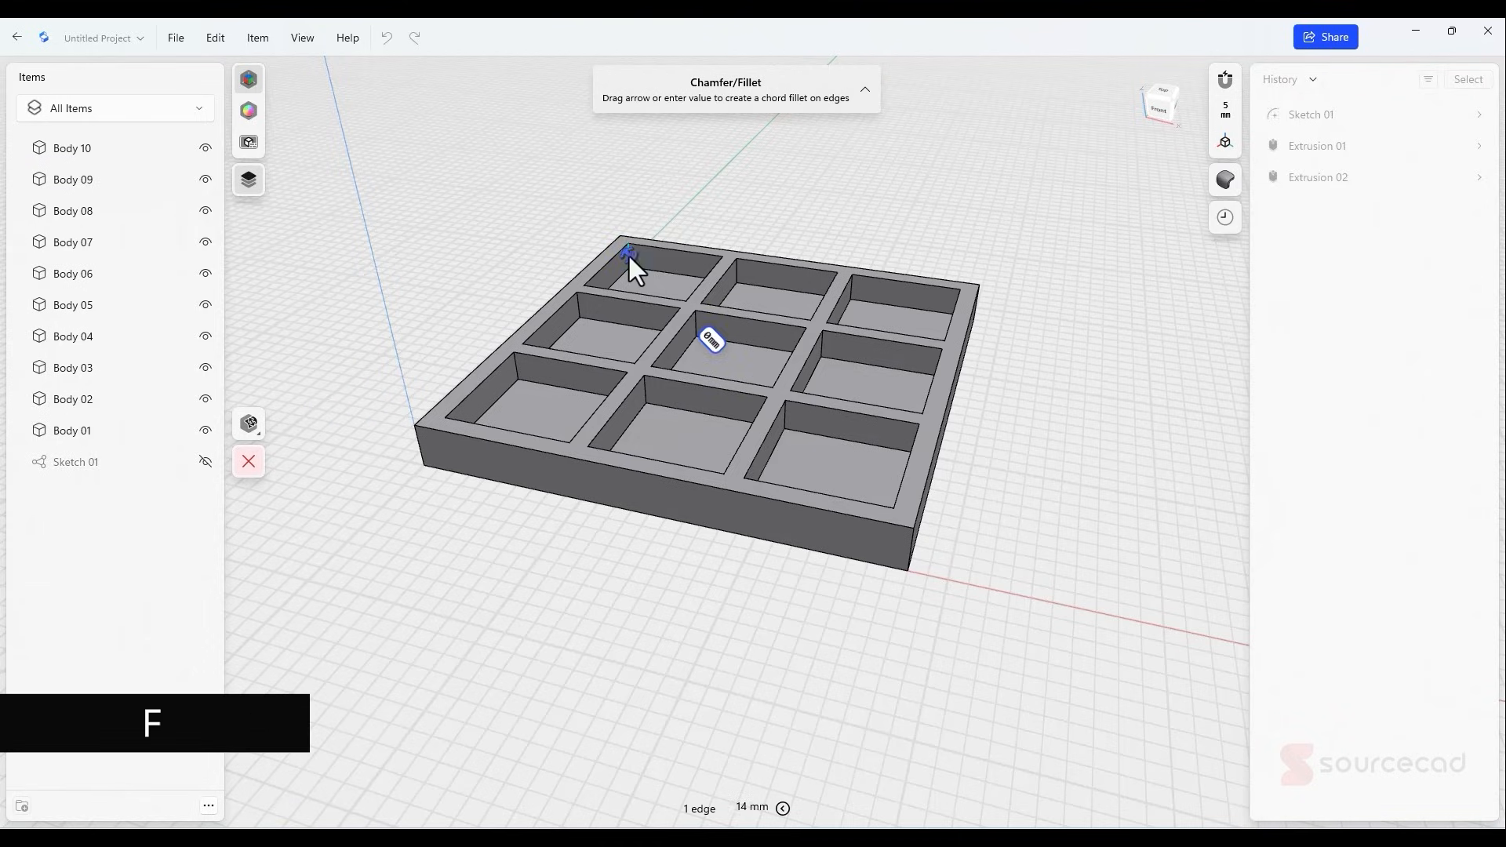
click(737, 267)
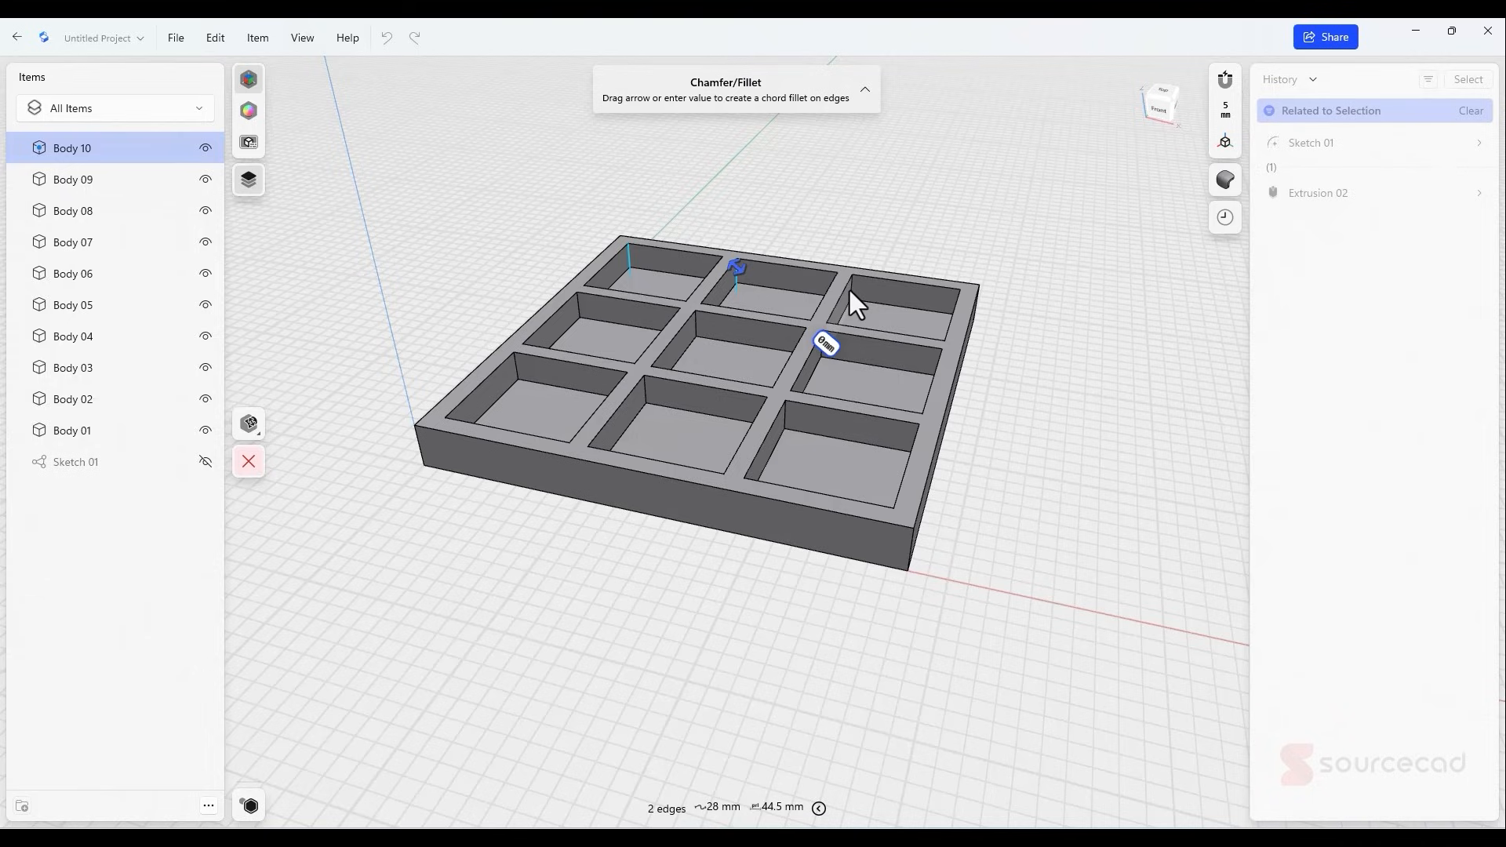
click(850, 286)
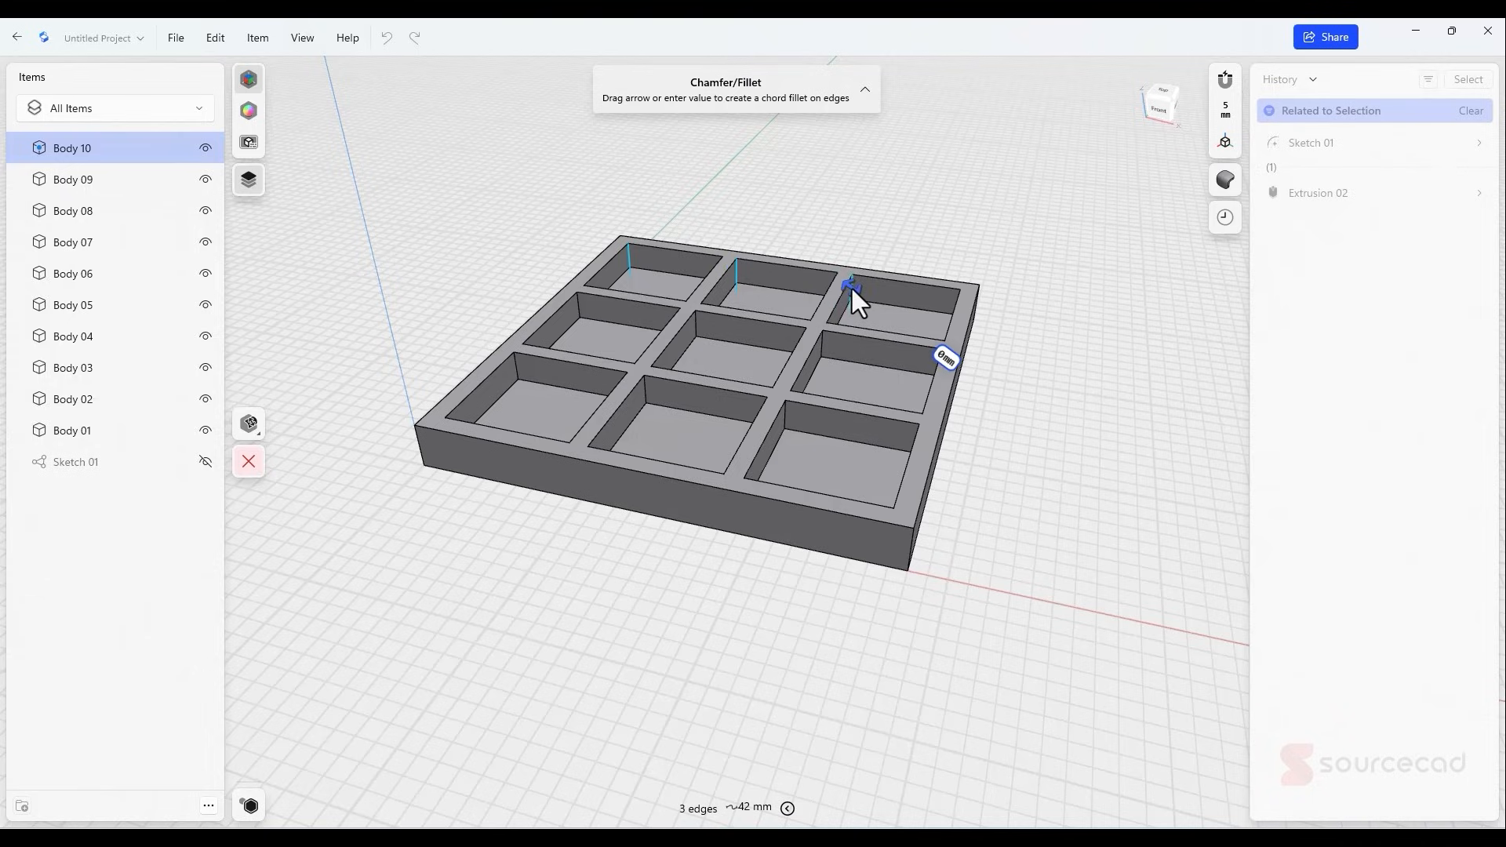
click(695, 329)
click(579, 306)
click(516, 367)
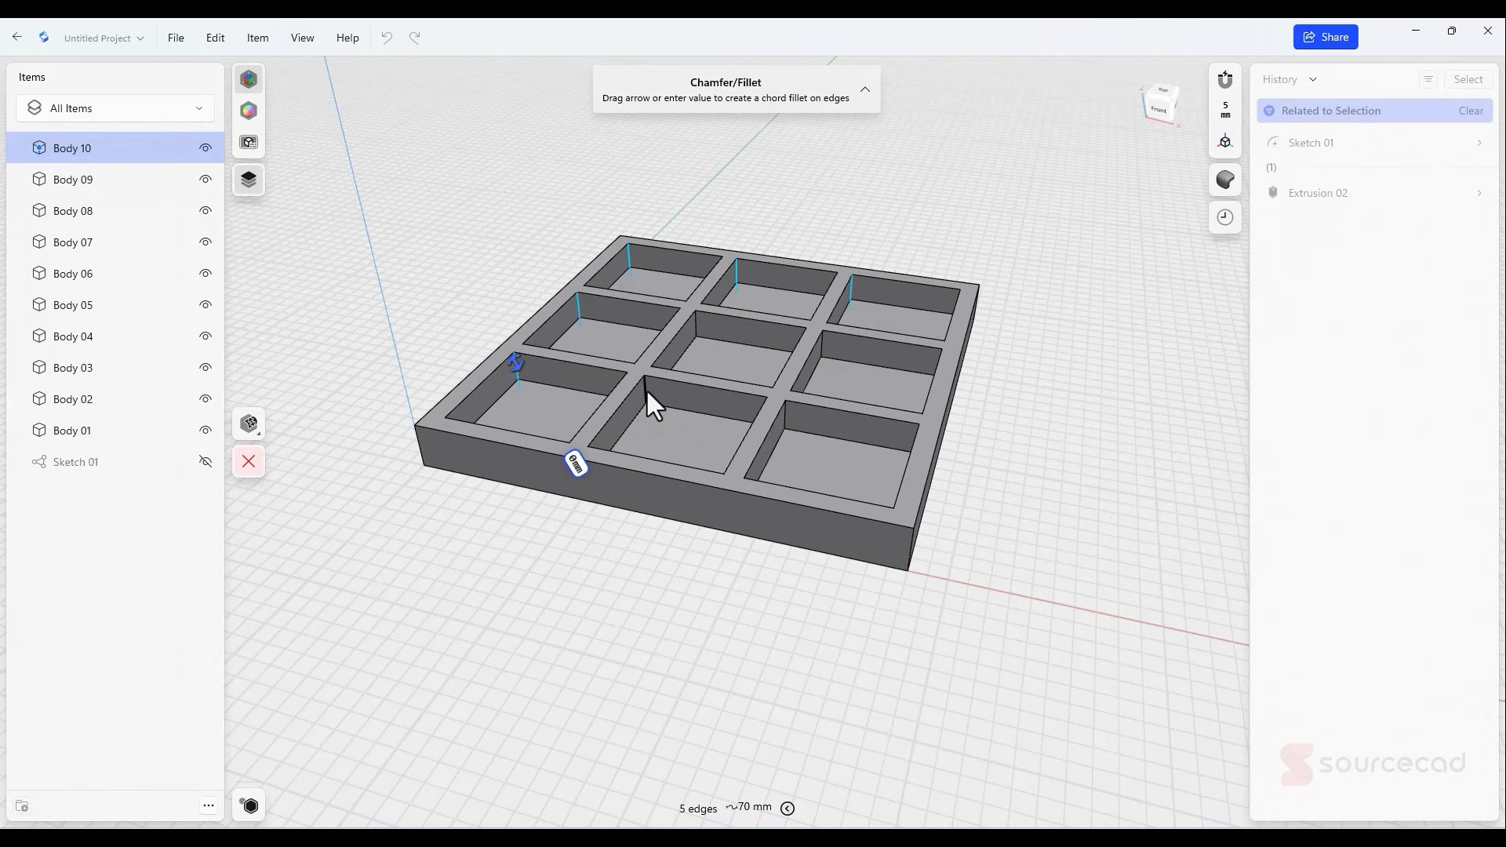
click(645, 389)
click(820, 345)
click(786, 414)
right_drag(1098, 447, 873, 455)
click(598, 285)
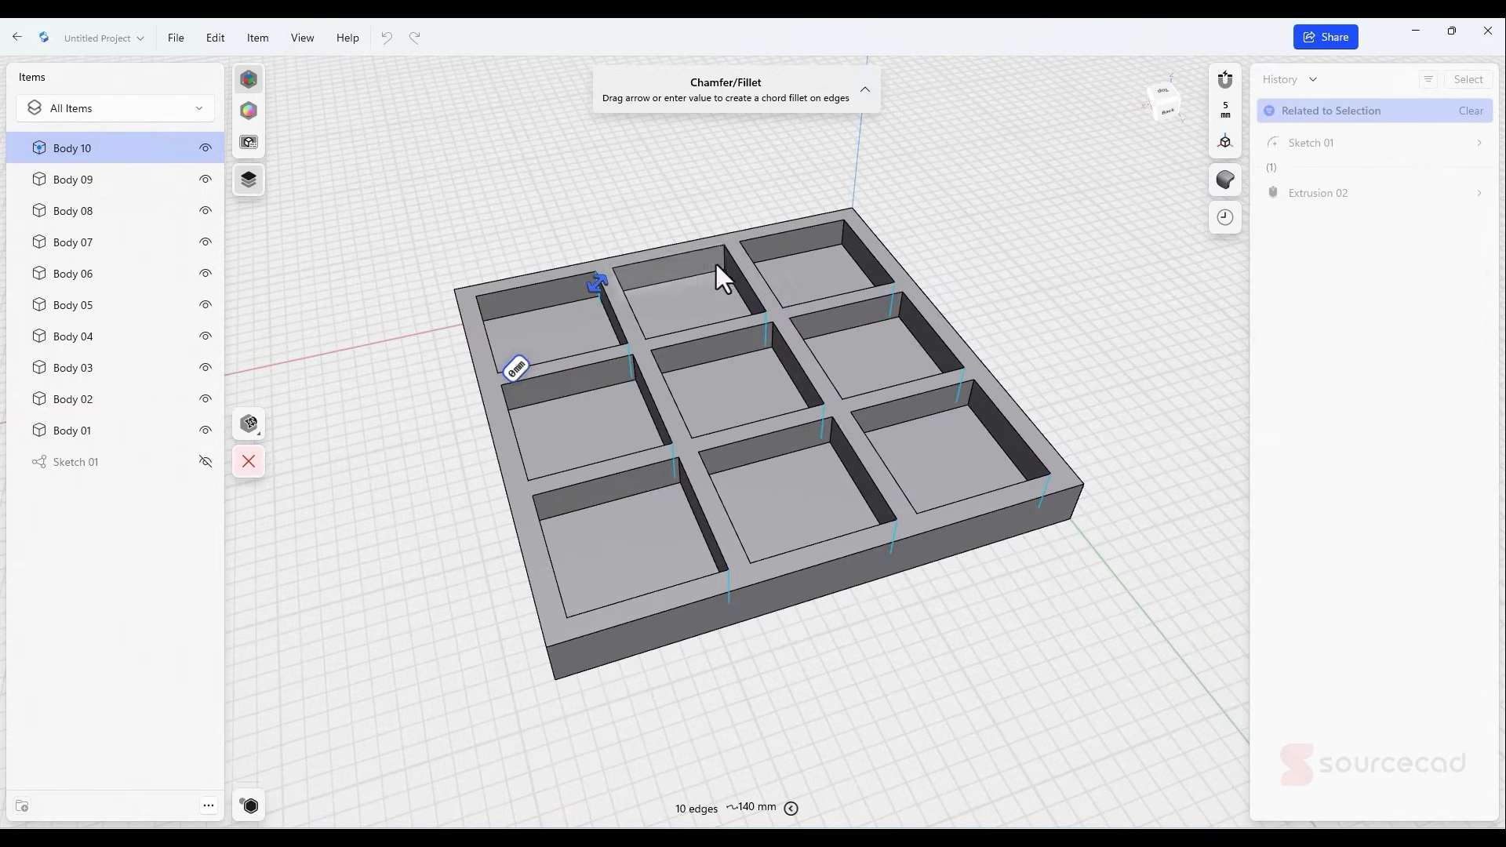
click(723, 260)
click(843, 235)
click(900, 304)
click(773, 336)
click(634, 370)
click(679, 470)
click(832, 430)
click(973, 394)
right_drag(977, 398, 822, 376)
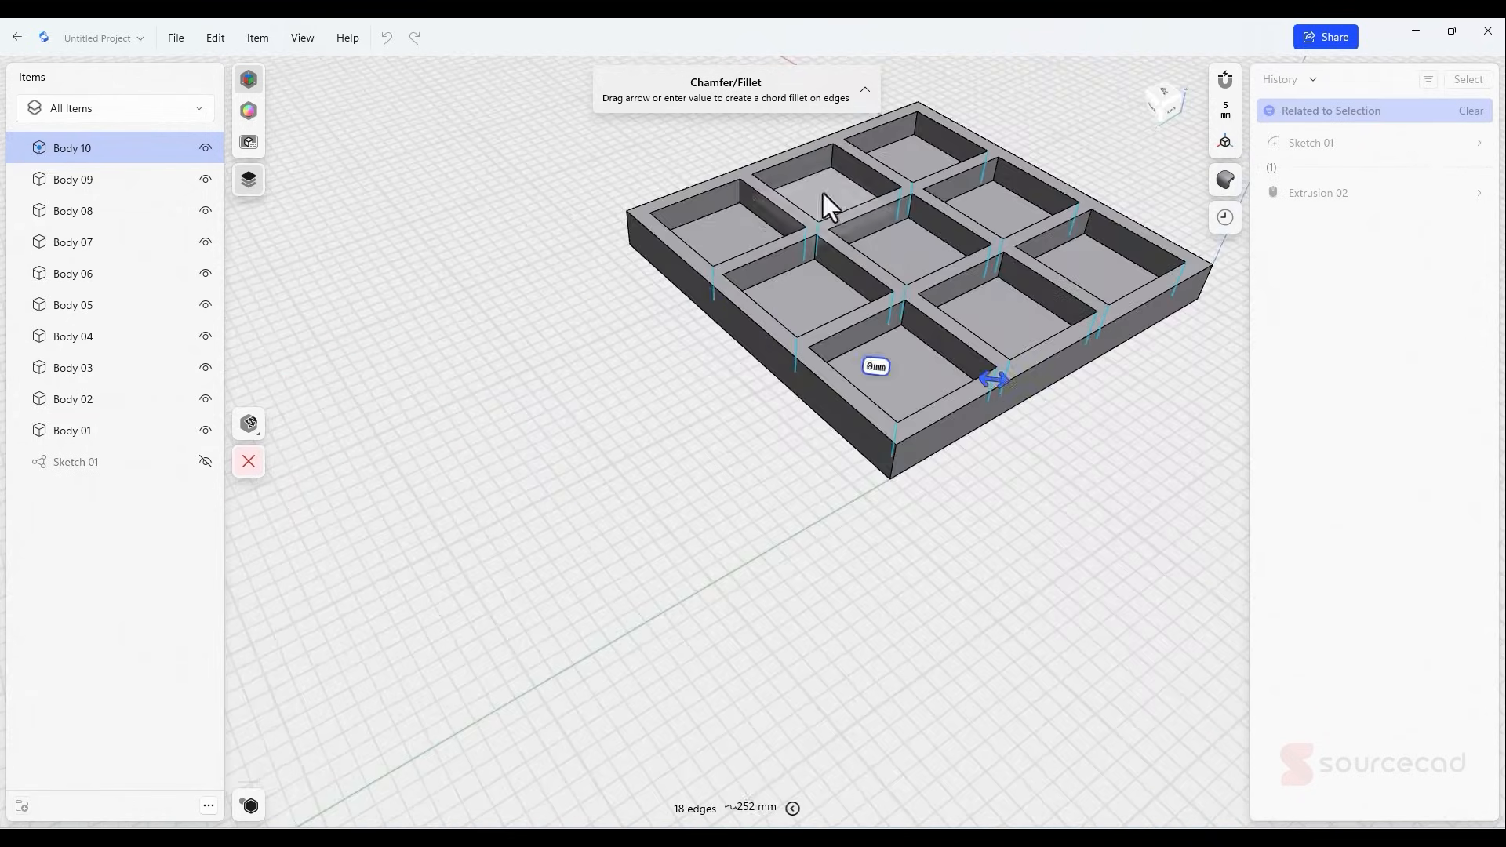
click(722, 193)
click(824, 157)
click(921, 123)
right_drag(907, 182, 711, 350)
click(643, 236)
click(750, 217)
click(853, 200)
click(900, 257)
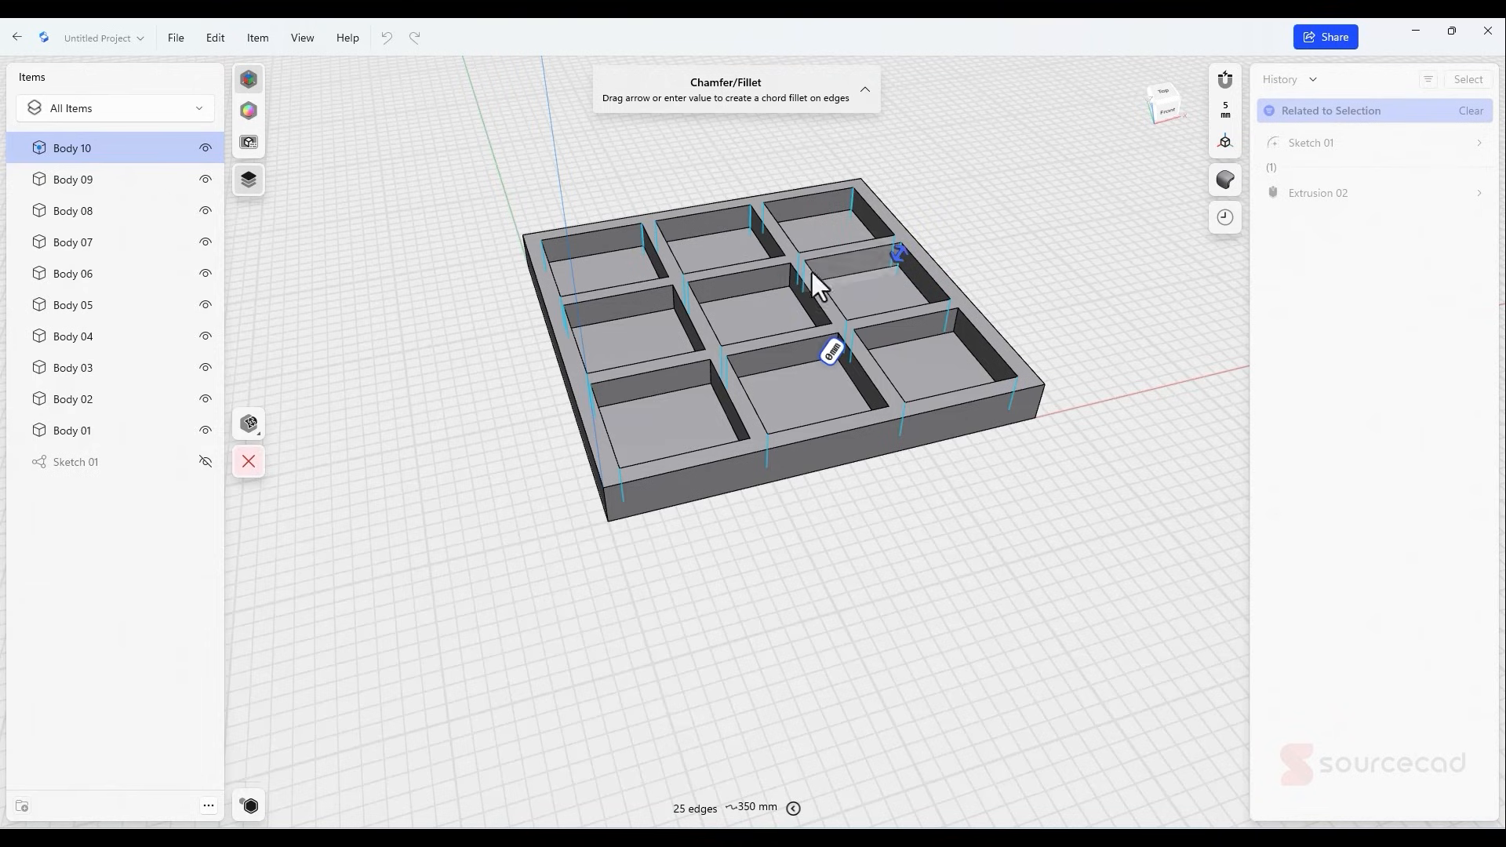
click(791, 276)
click(674, 299)
click(711, 373)
click(837, 348)
right_drag(1095, 369, 1006, 370)
right_drag(675, 439, 941, 439)
click(533, 388)
right_drag(753, 400, 816, 400)
click(625, 355)
click(684, 302)
click(573, 280)
middle_drag(877, 404, 961, 357)
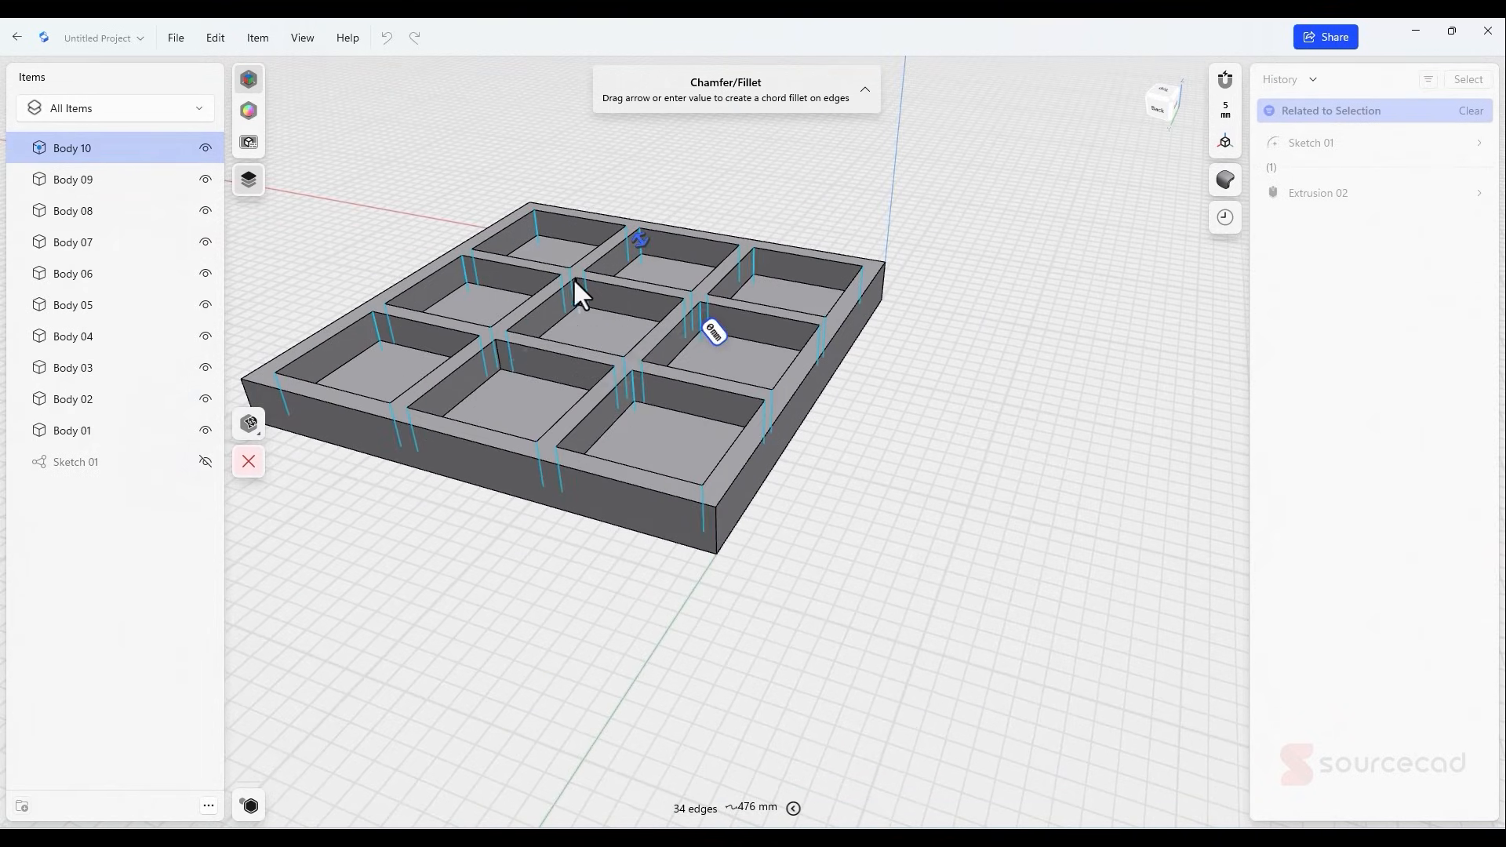
click(576, 288)
click(497, 354)
right_drag(948, 555, 901, 625)
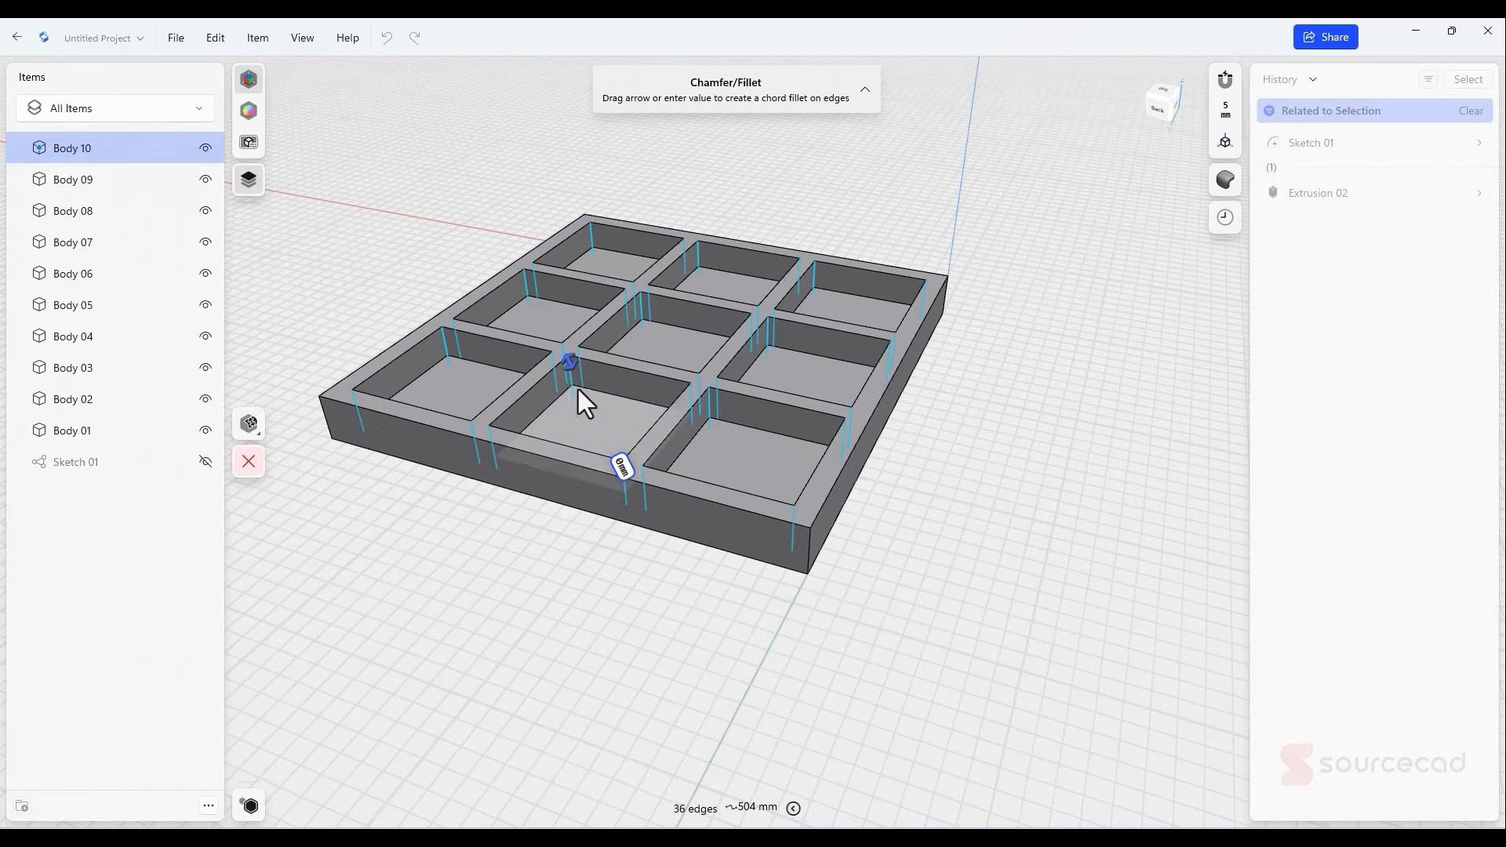
drag(571, 365, 582, 377)
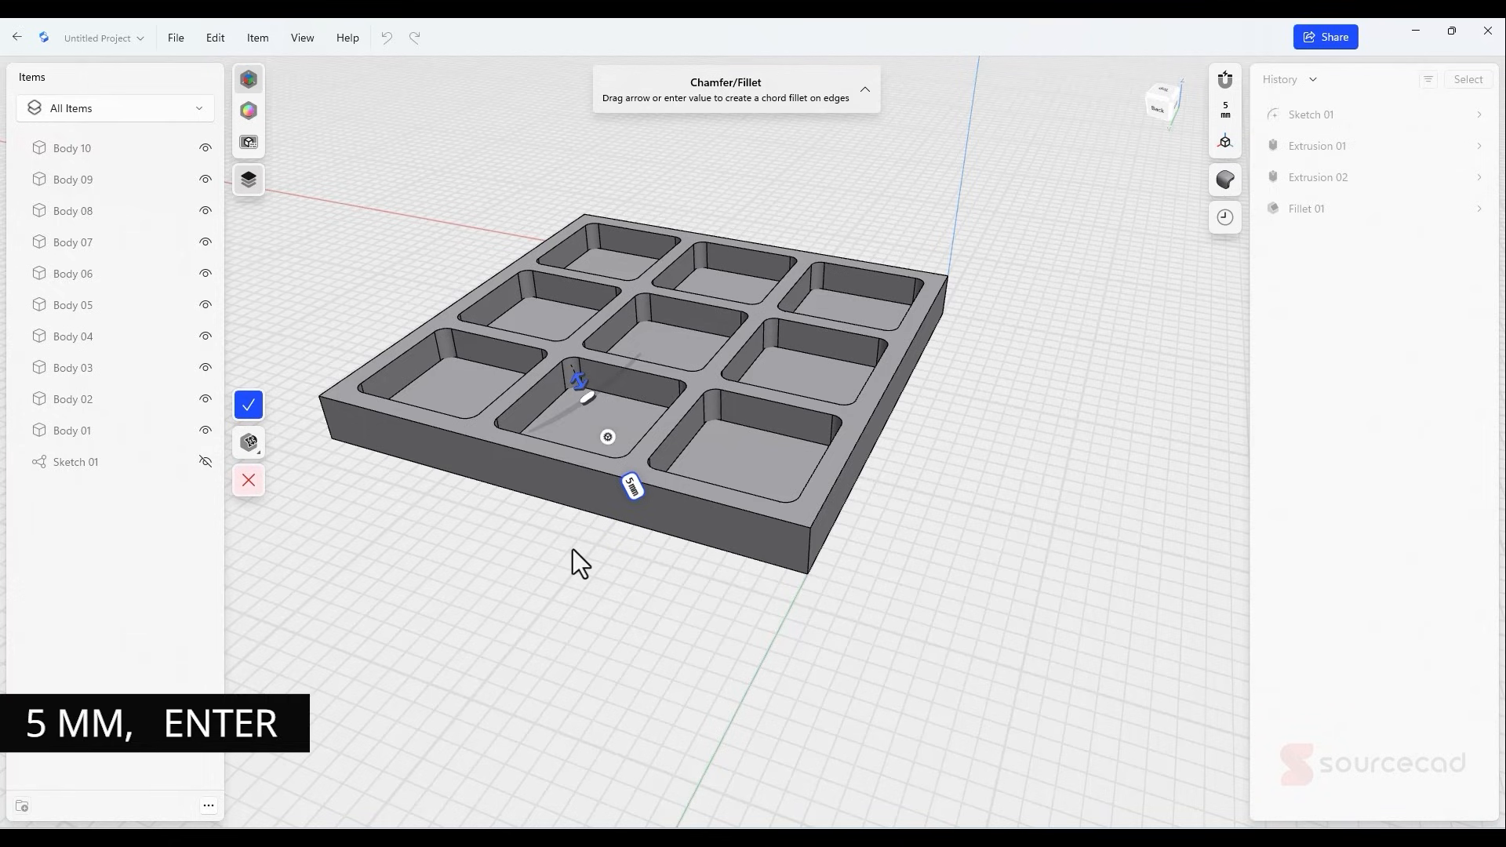
key(Return)
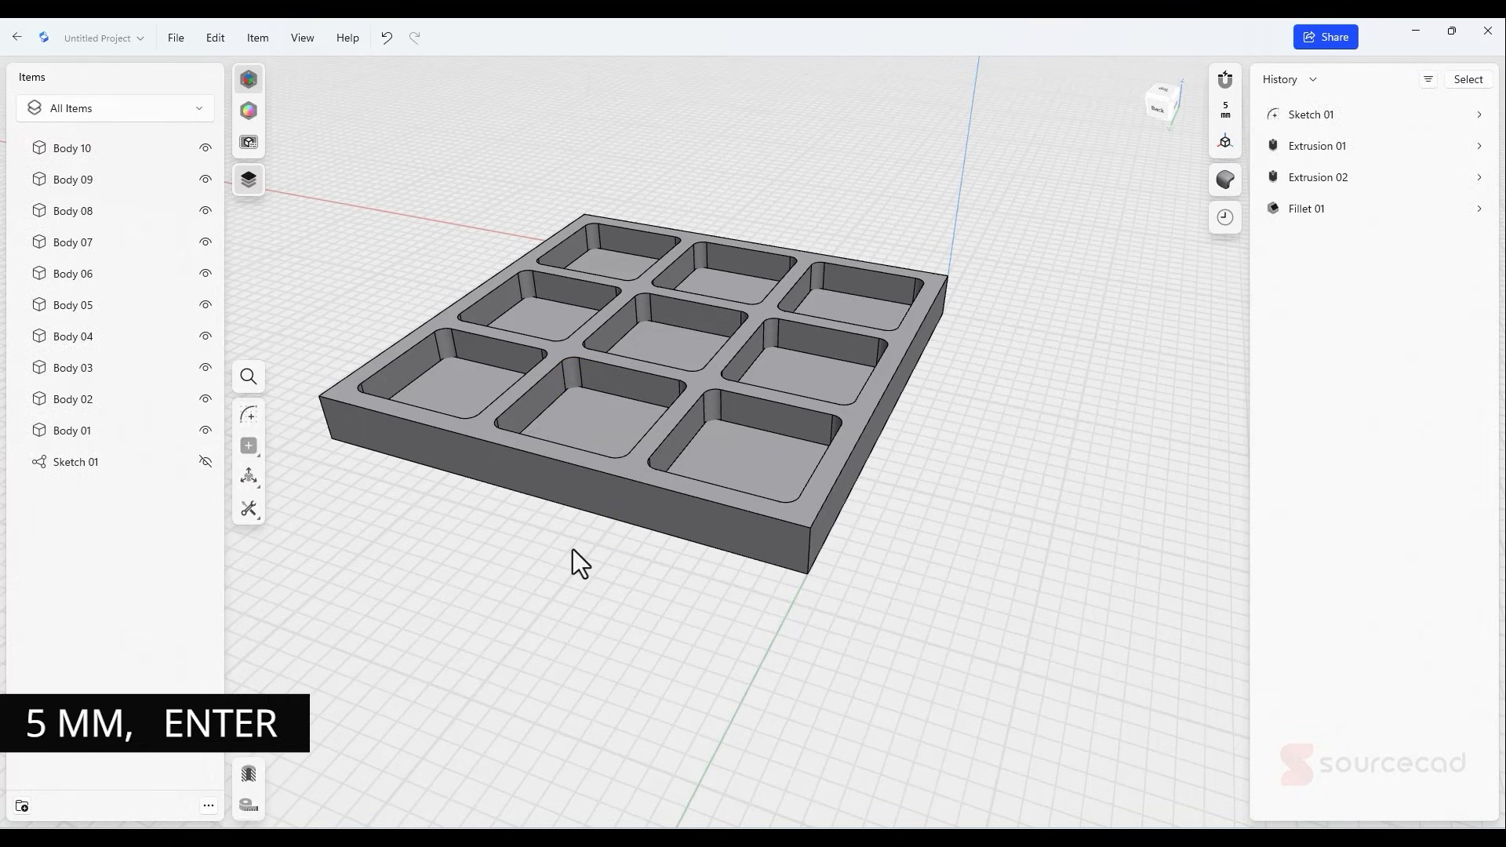
right_drag(990, 505, 403, 541)
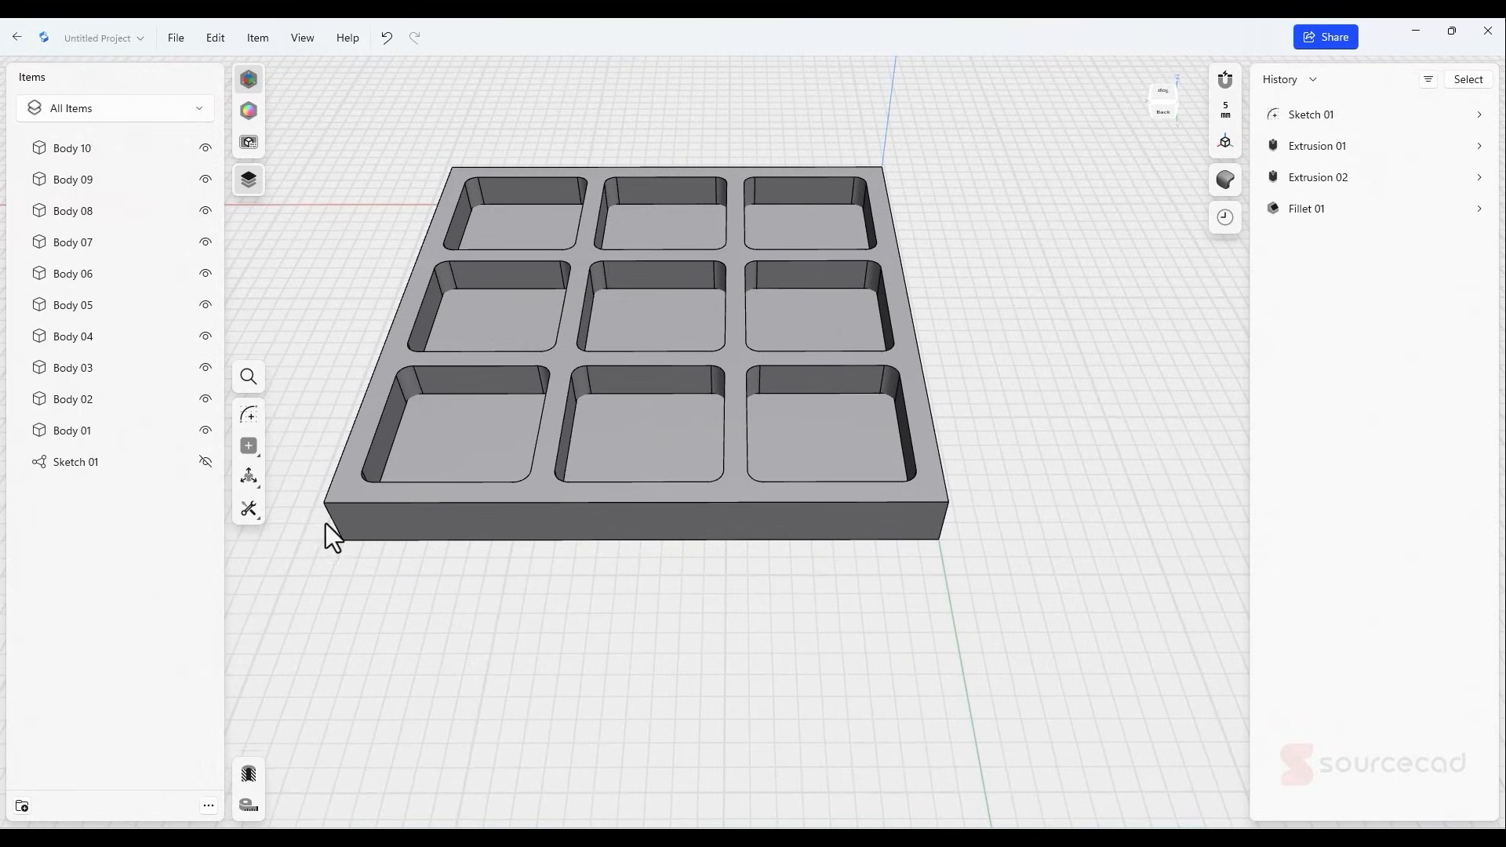
key(f)
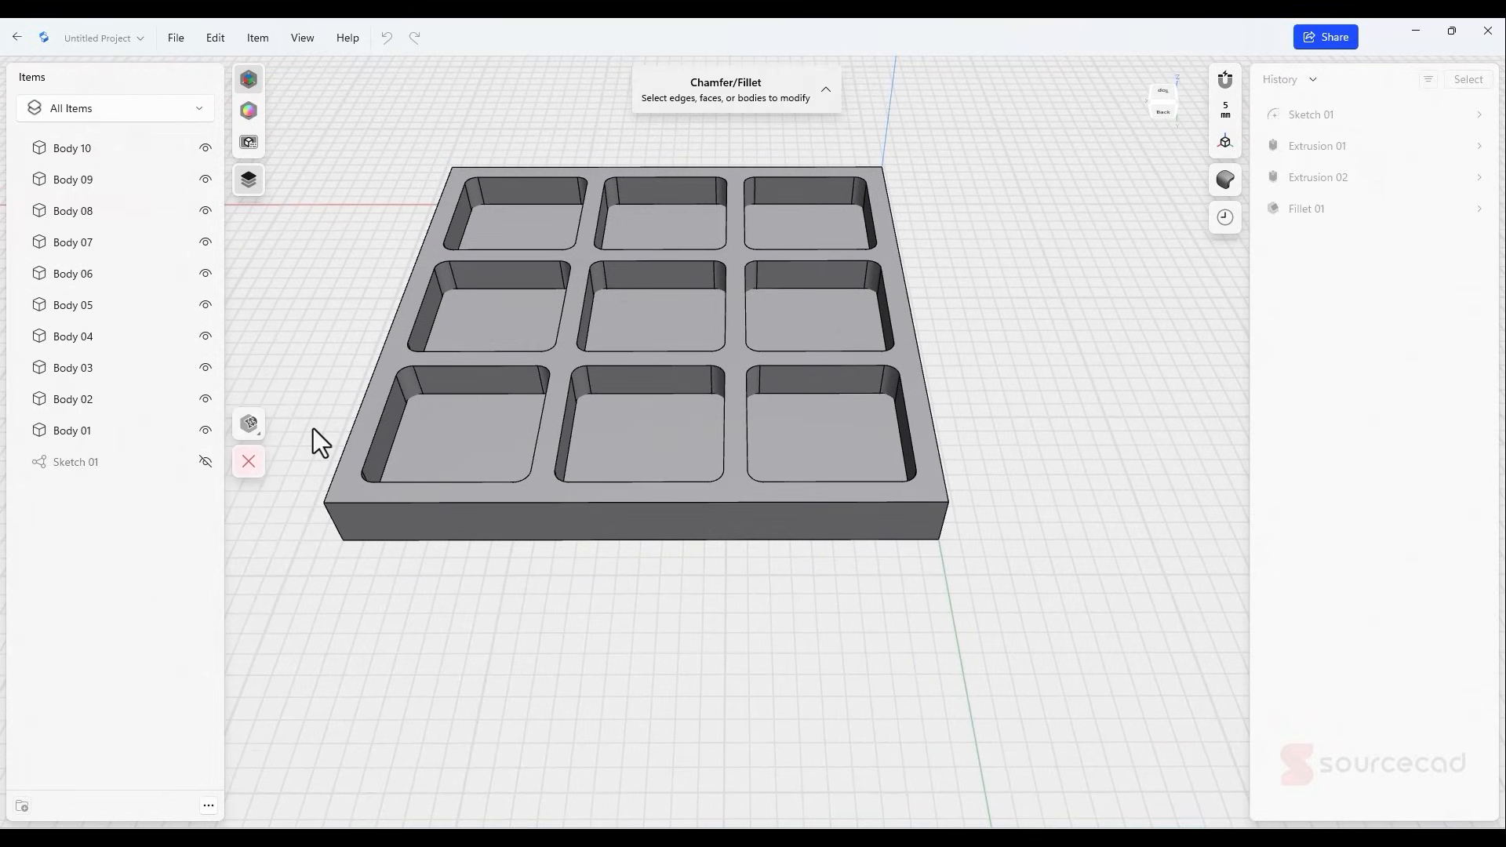
click(333, 536)
click(944, 526)
right_drag(943, 525, 511, 617)
click(900, 436)
right_drag(900, 437, 868, 468)
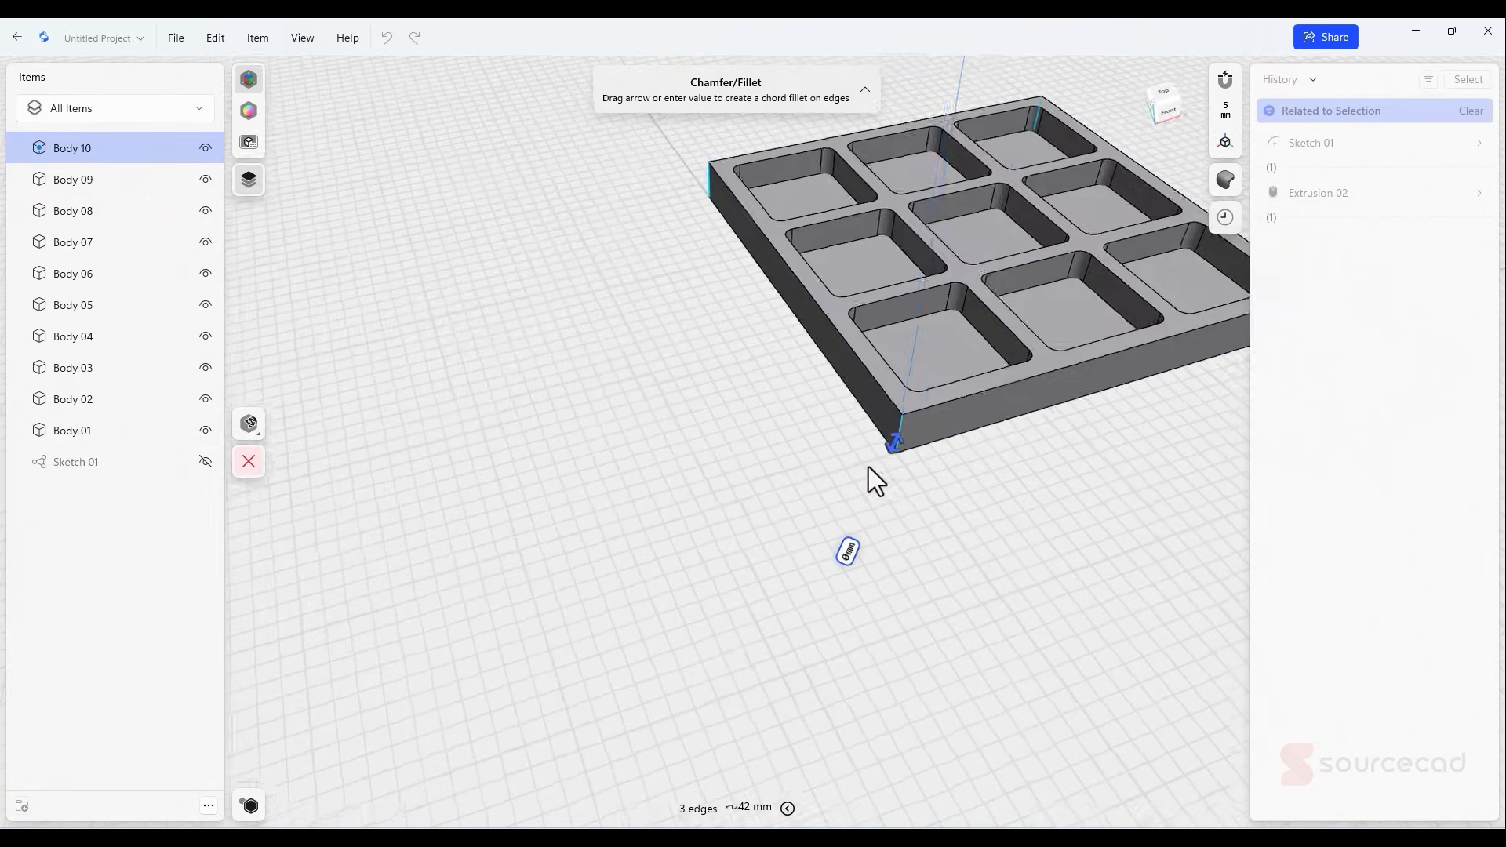
middle_drag(868, 467, 251, 501)
click(780, 372)
middle_drag(726, 516, 778, 518)
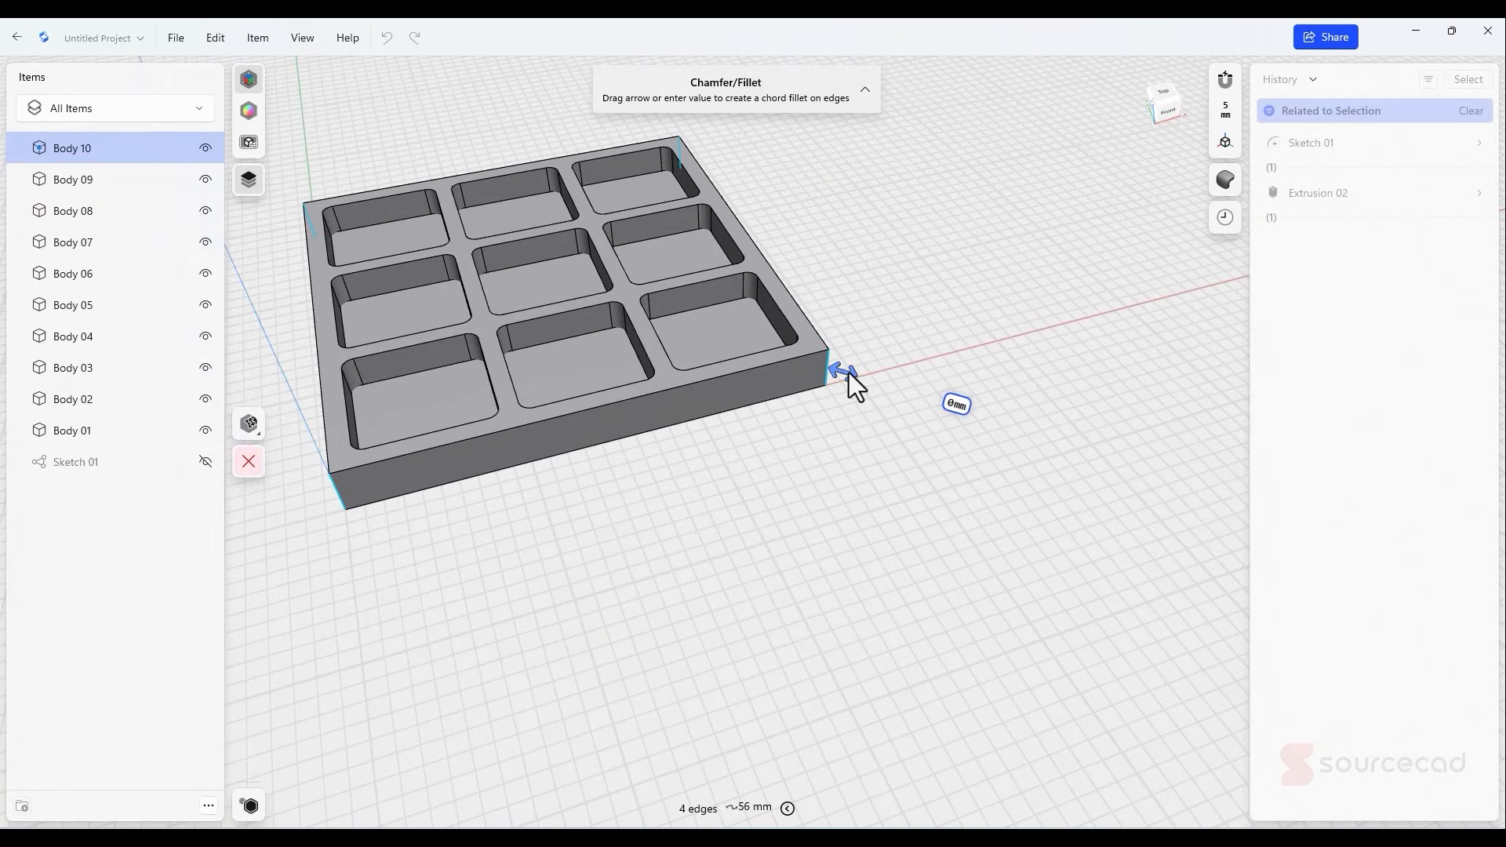
drag(849, 374, 878, 383)
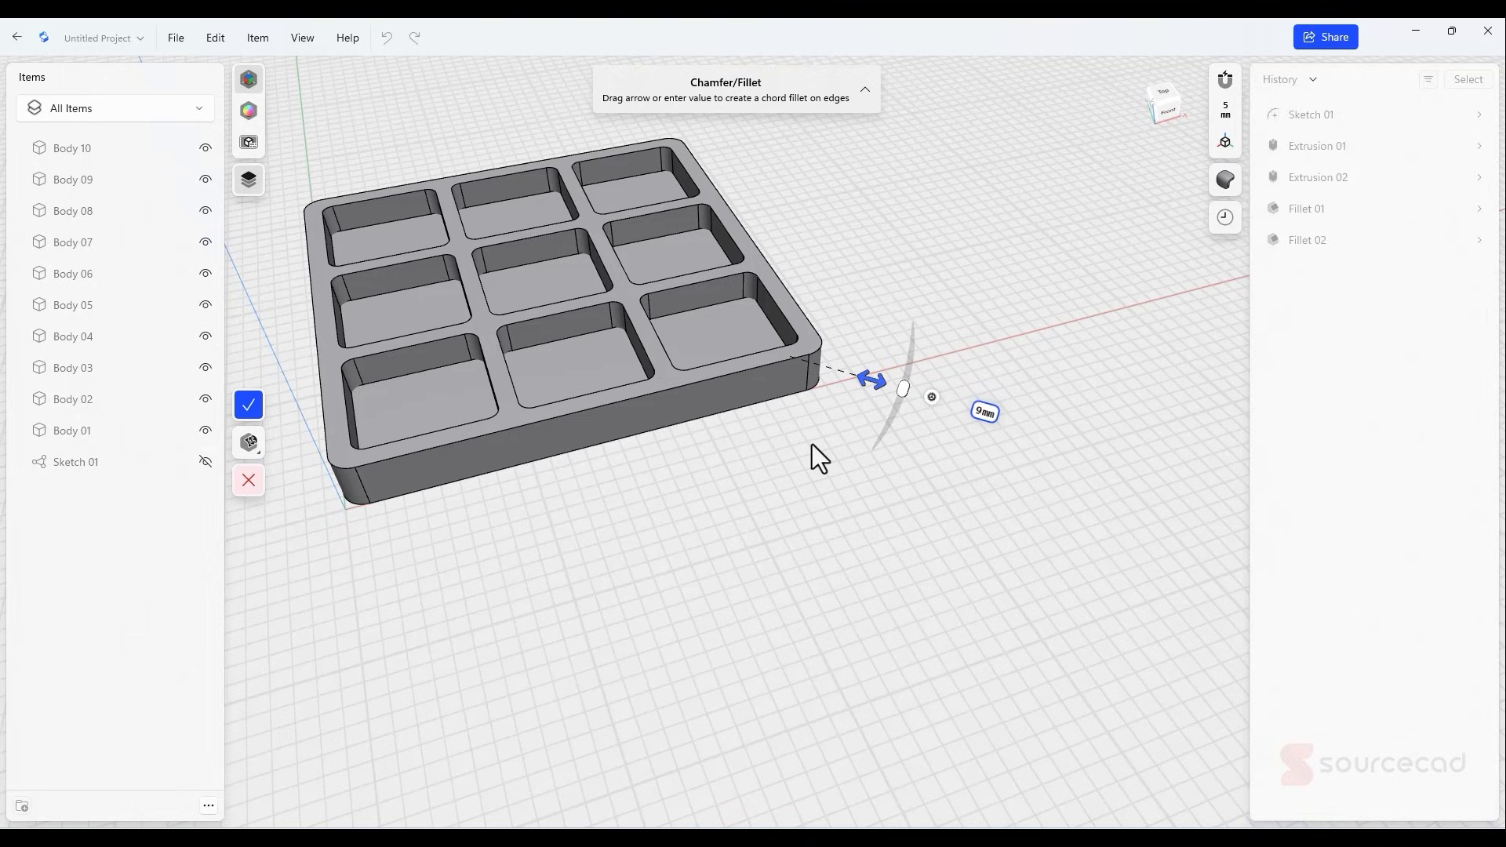
right_drag(807, 464, 807, 452)
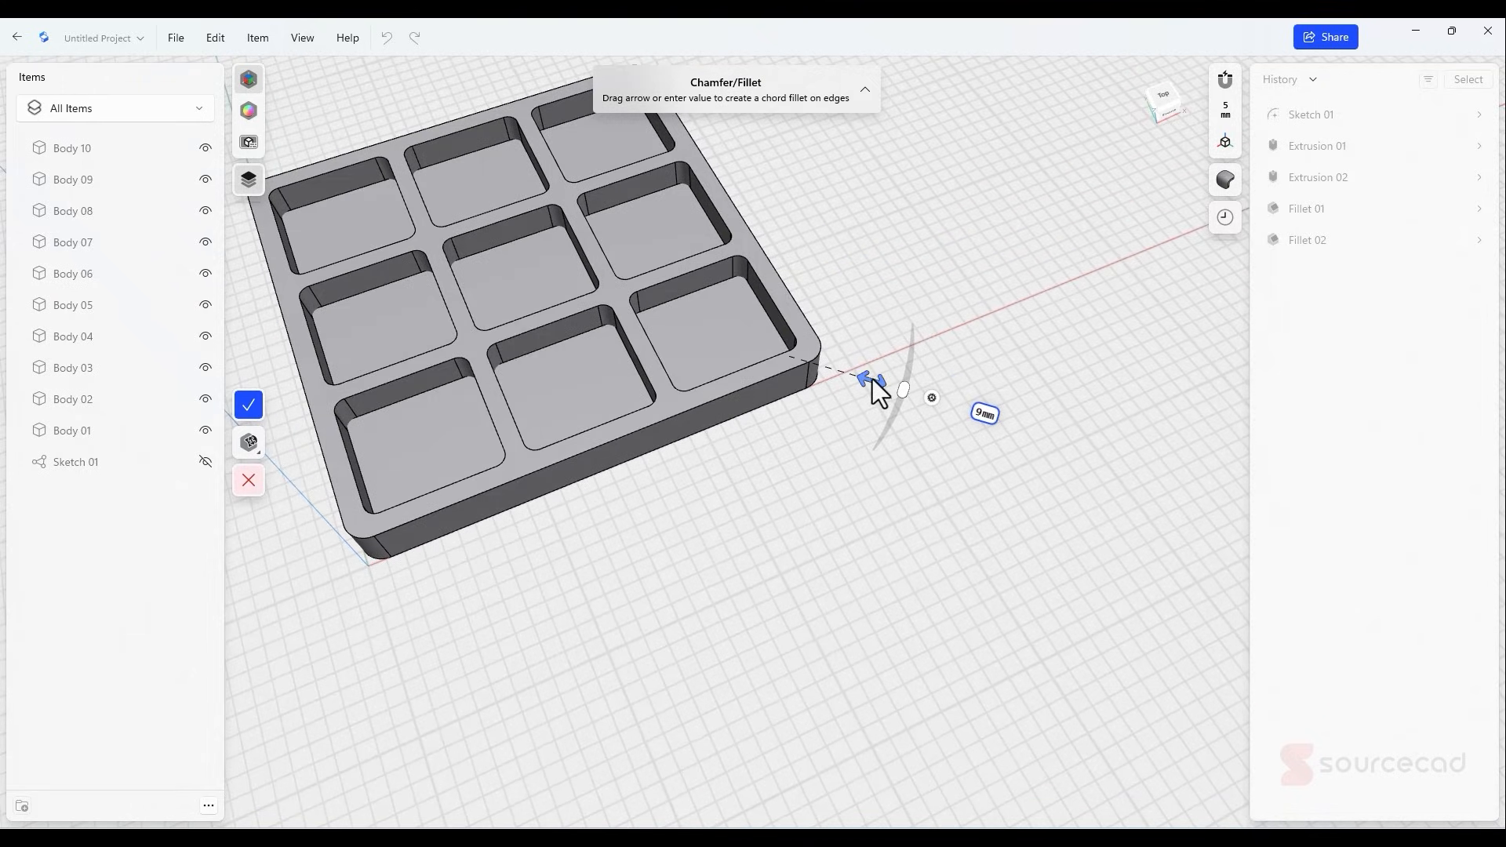
drag(872, 379, 881, 379)
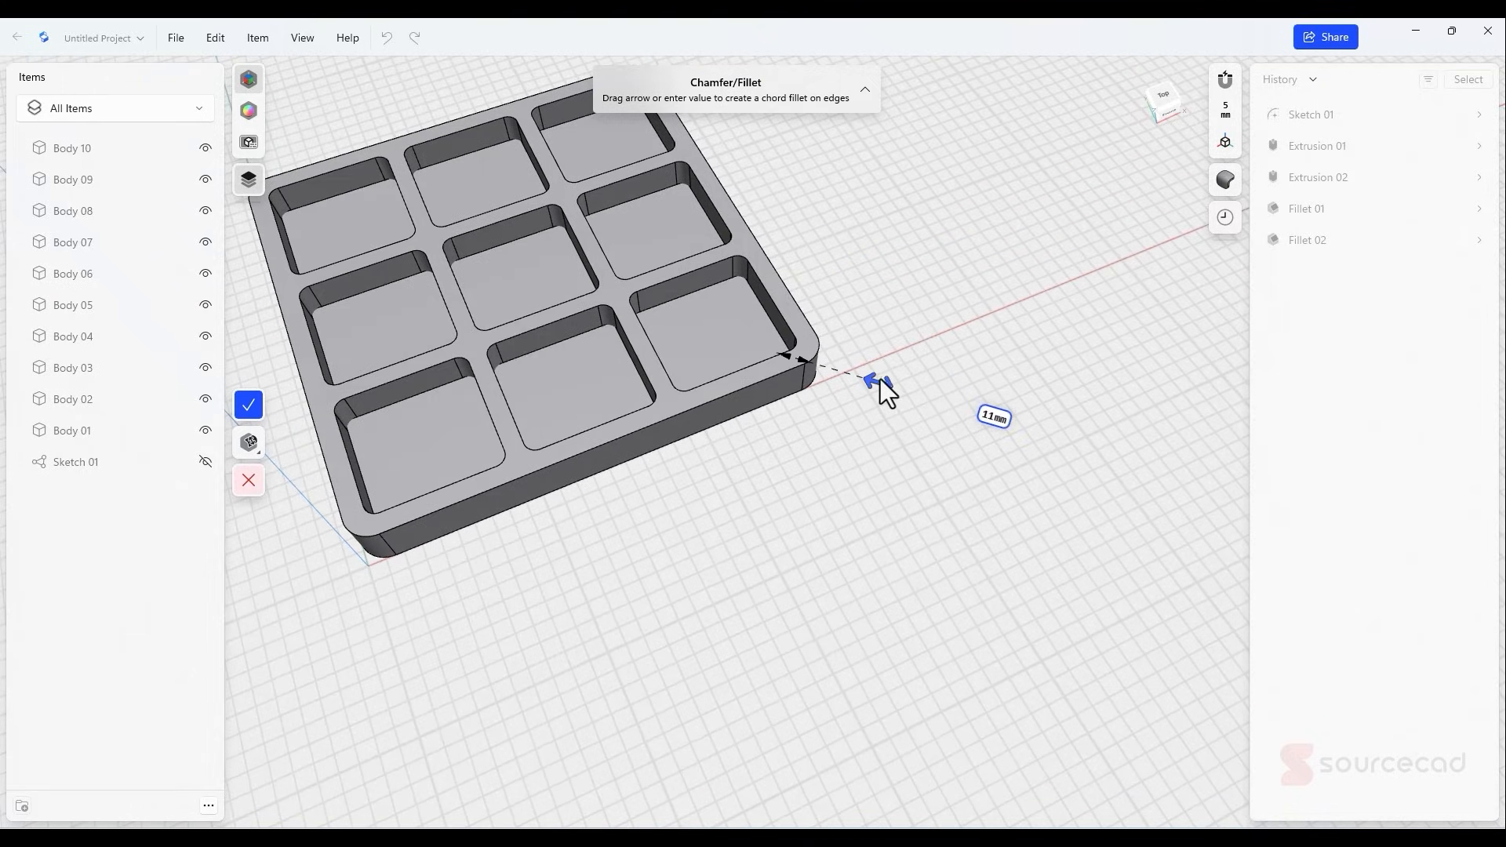
click(986, 414)
text(10)
key(Return)
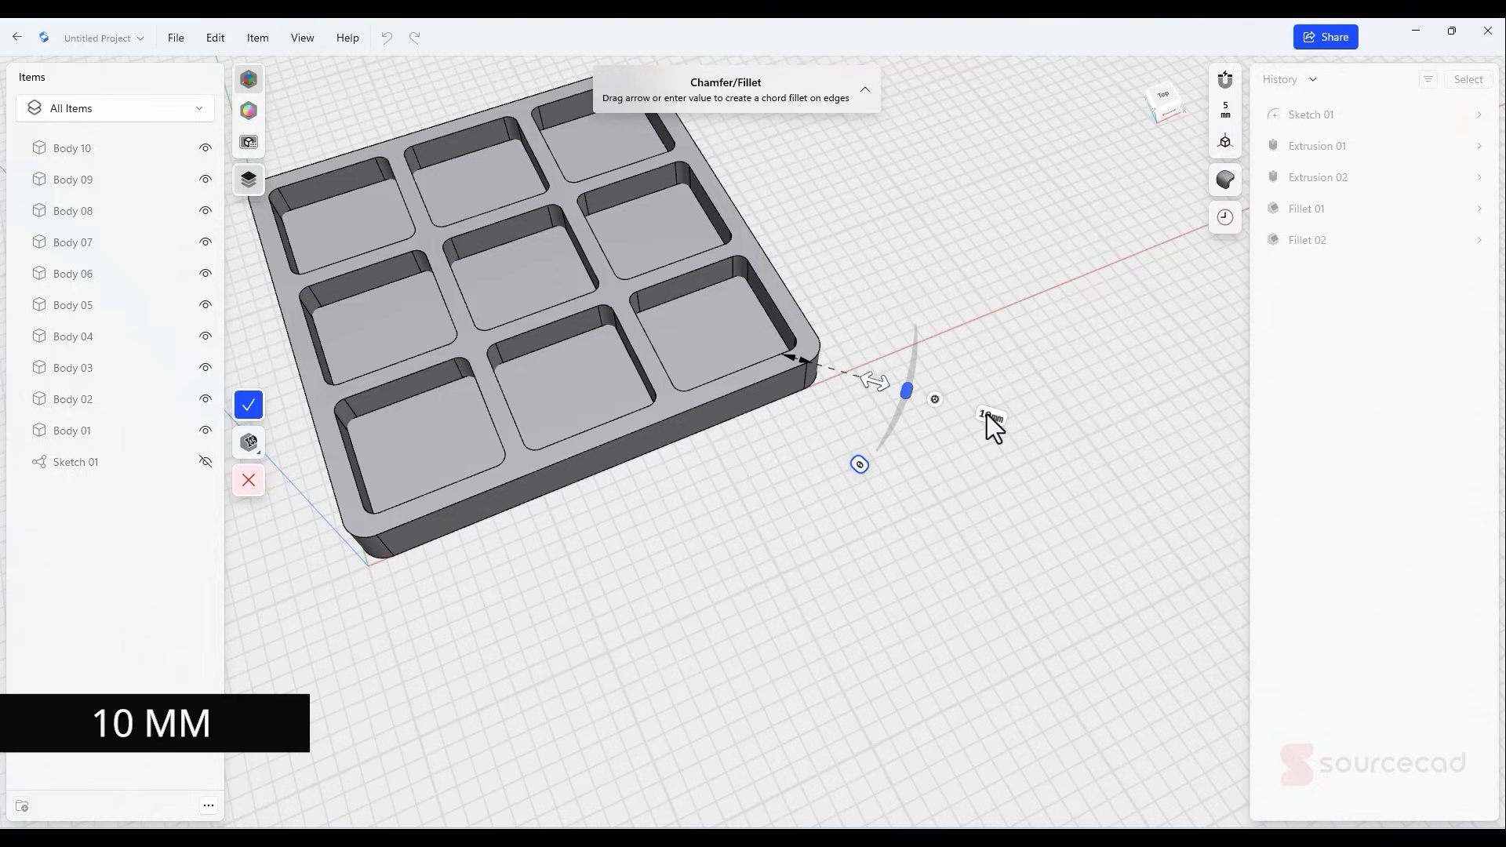
key(Escape)
key(ctrl+z)
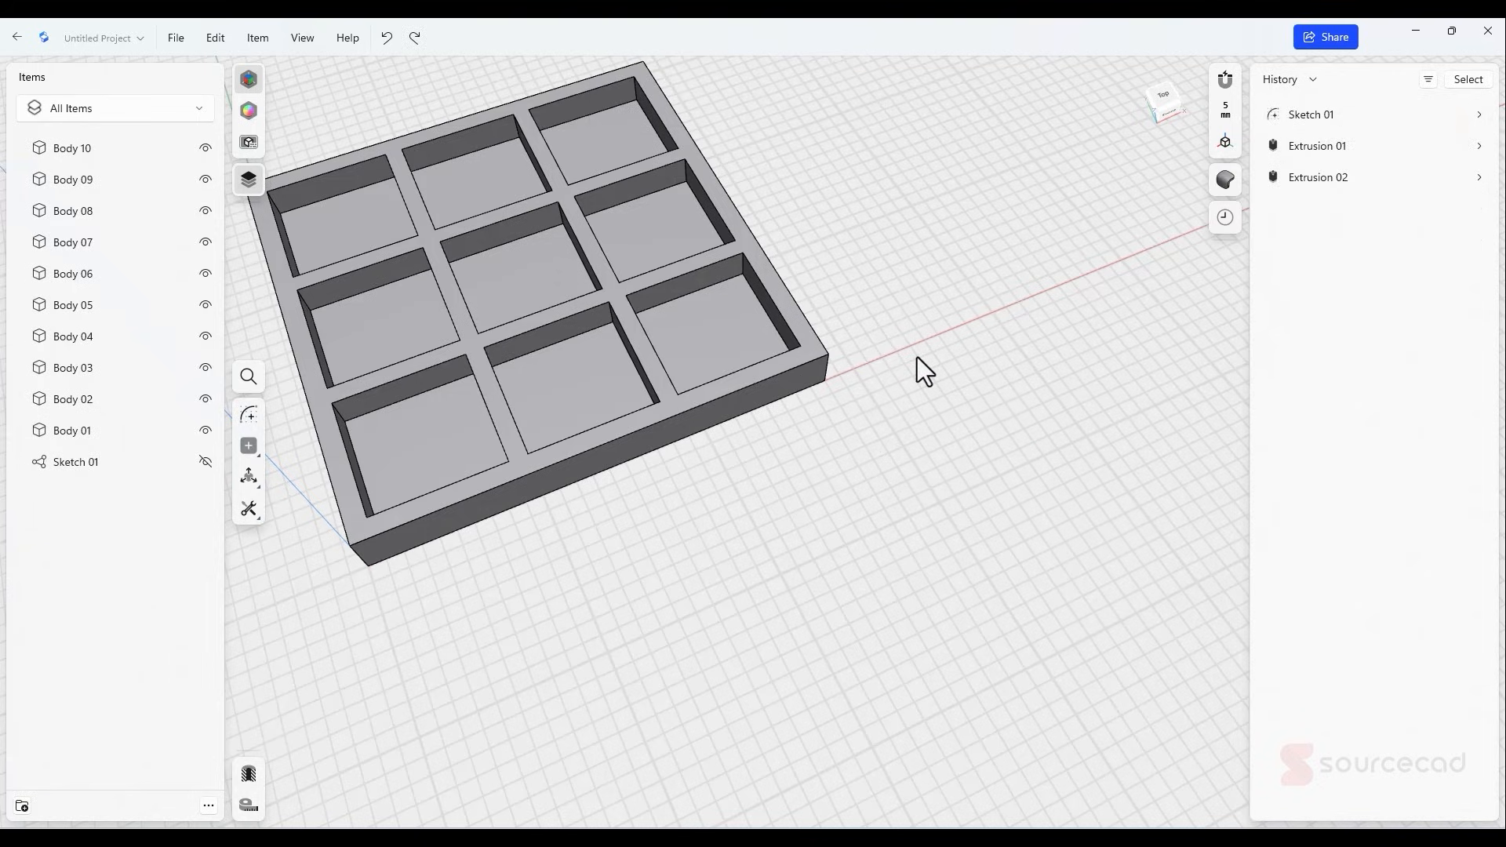
key(ctrl+y)
- Fillet the four outer vertical corner edges of the tray frame together
key(f)
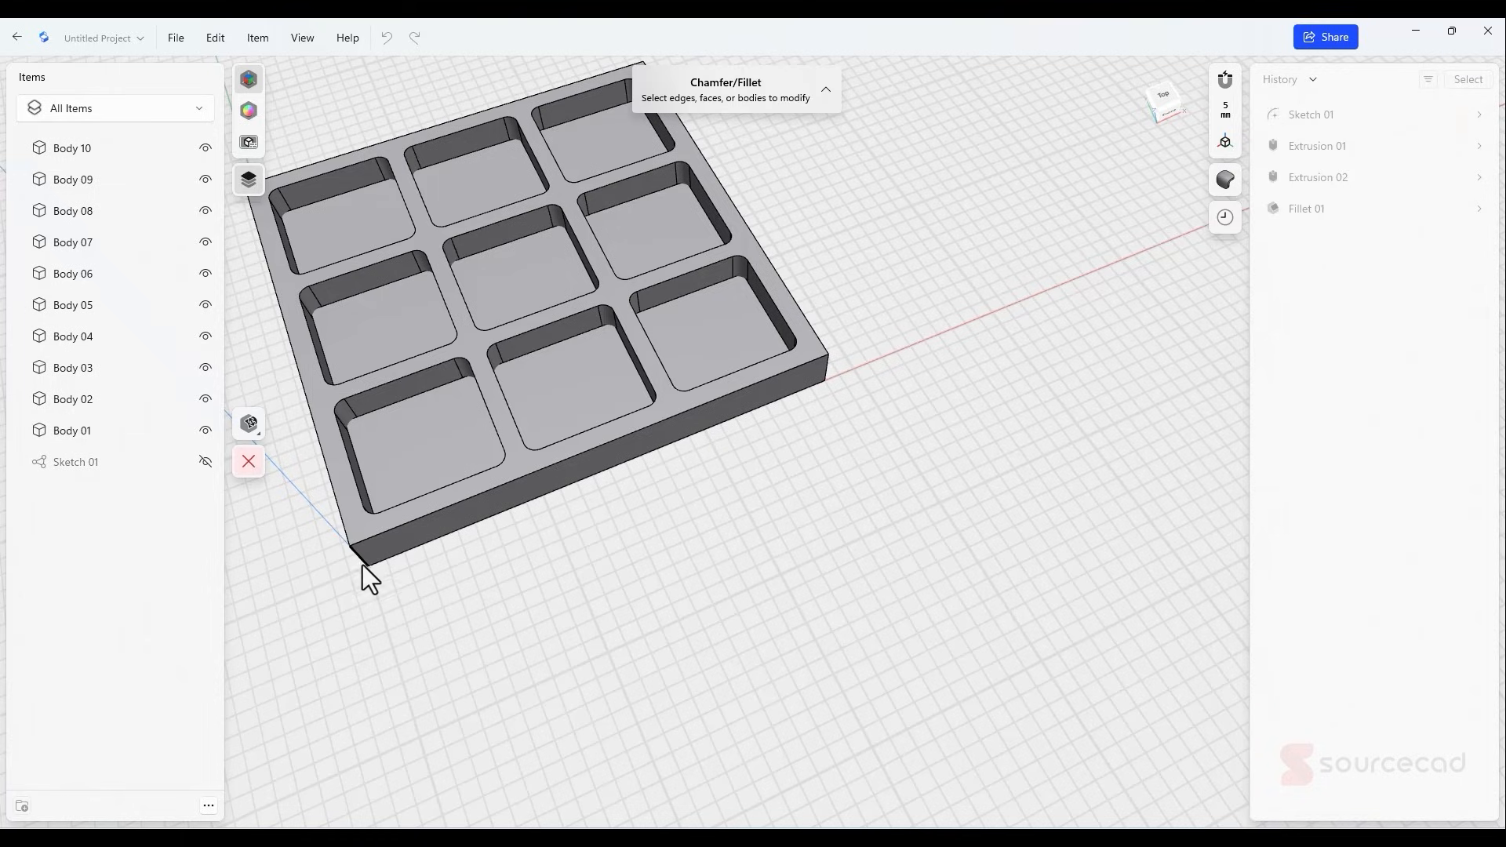
click(360, 558)
click(827, 372)
middle_drag(921, 379, 998, 545)
right_drag(998, 544, 544, 494)
click(532, 503)
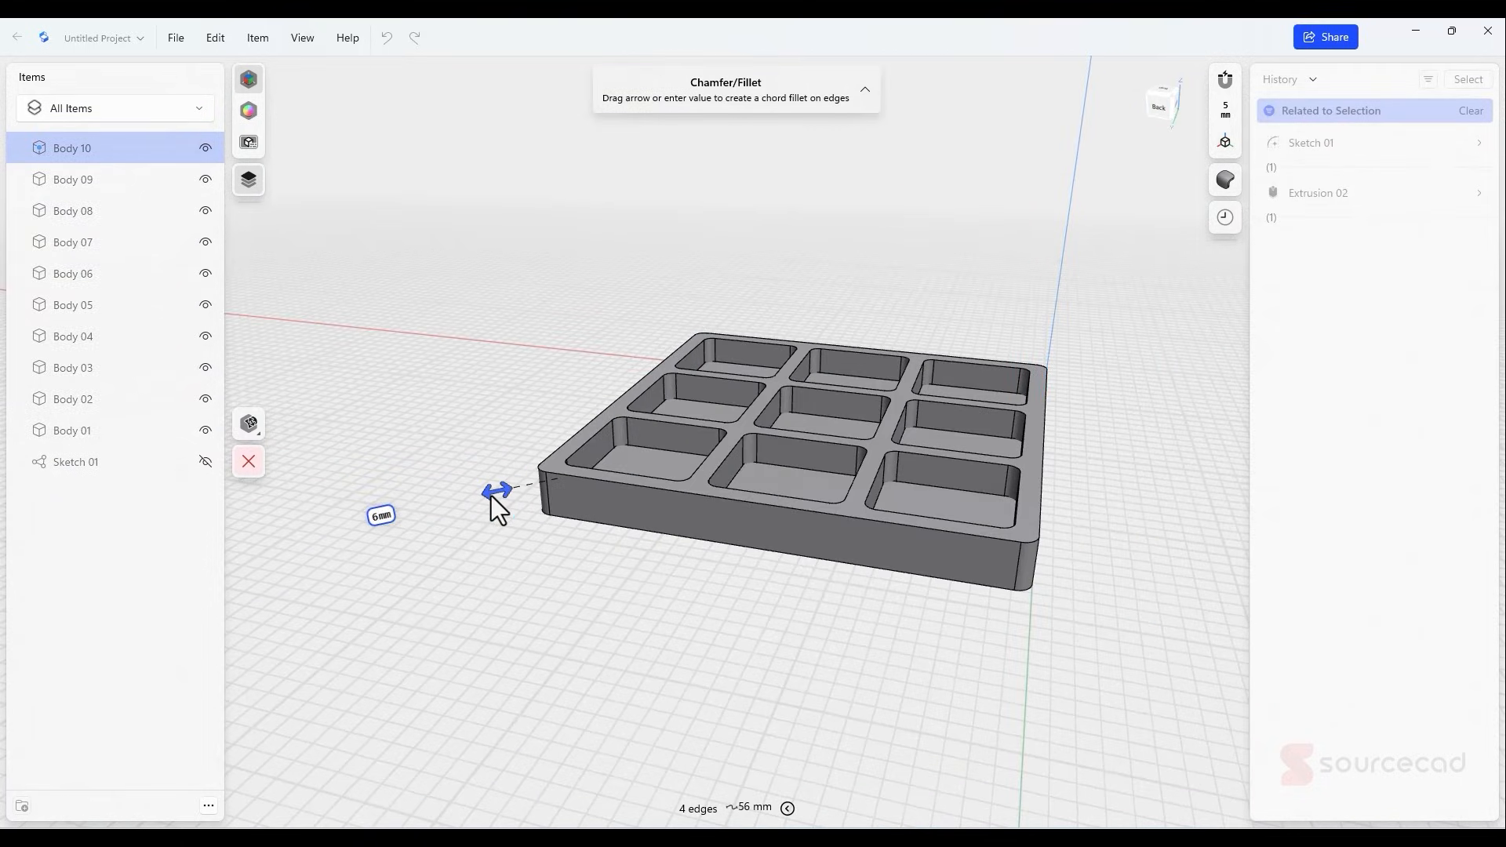
click(379, 515)
key(Return)
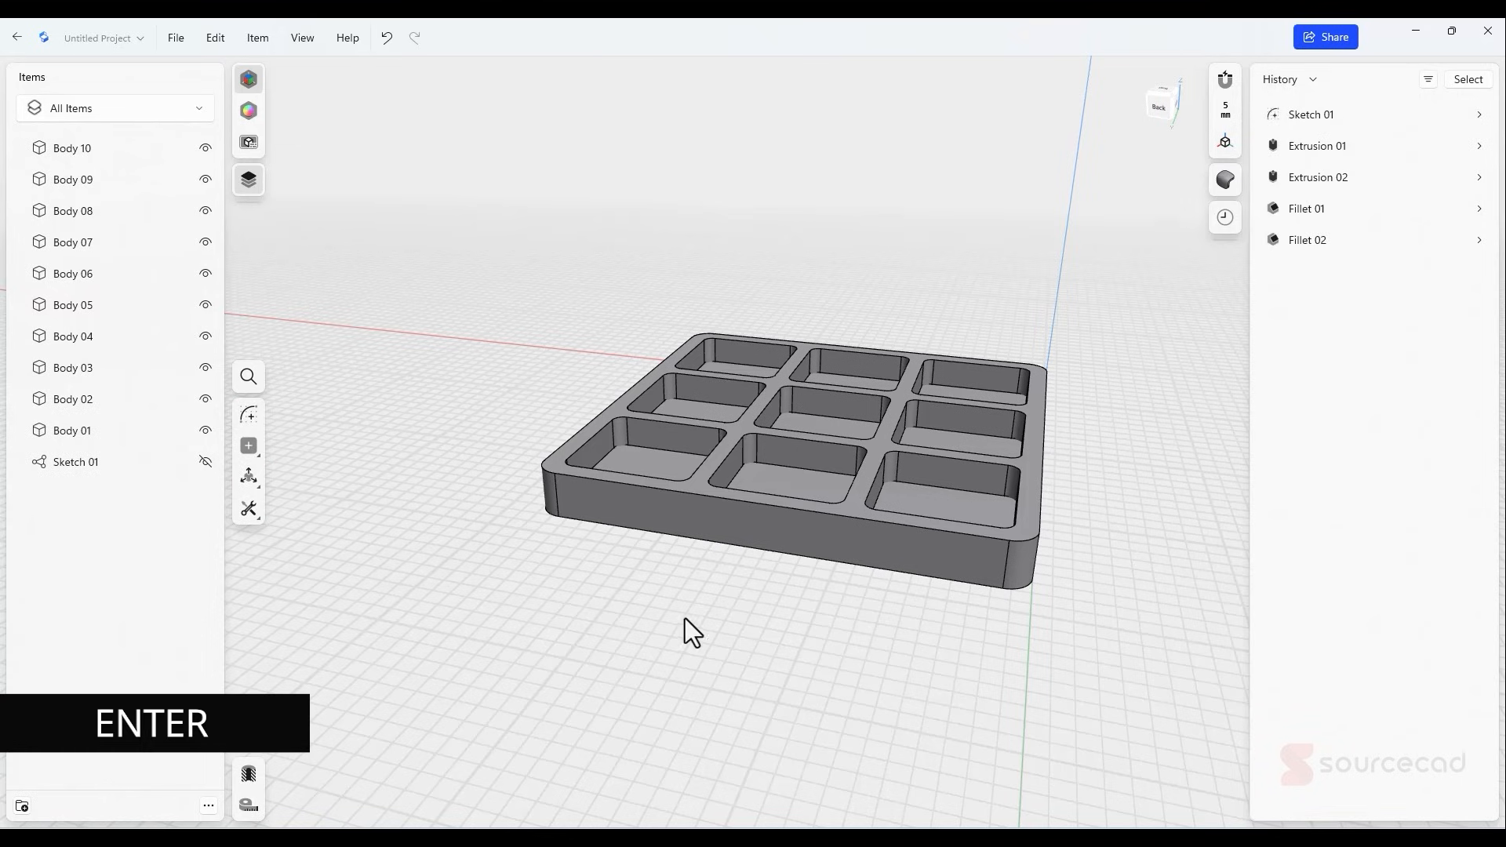
right_drag(868, 599, 582, 615)
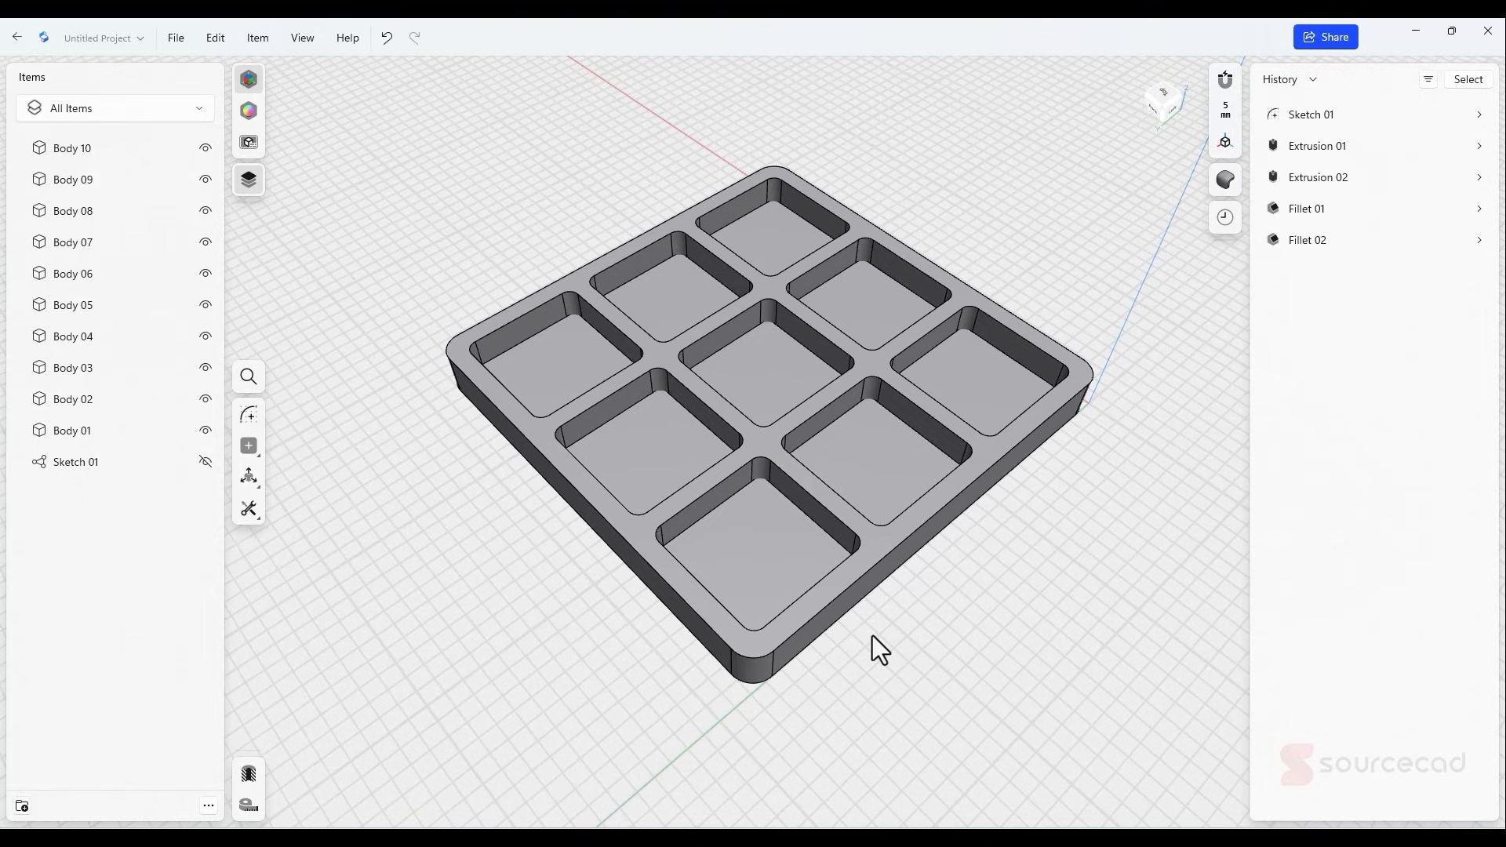
middle_drag(872, 635, 836, 623)
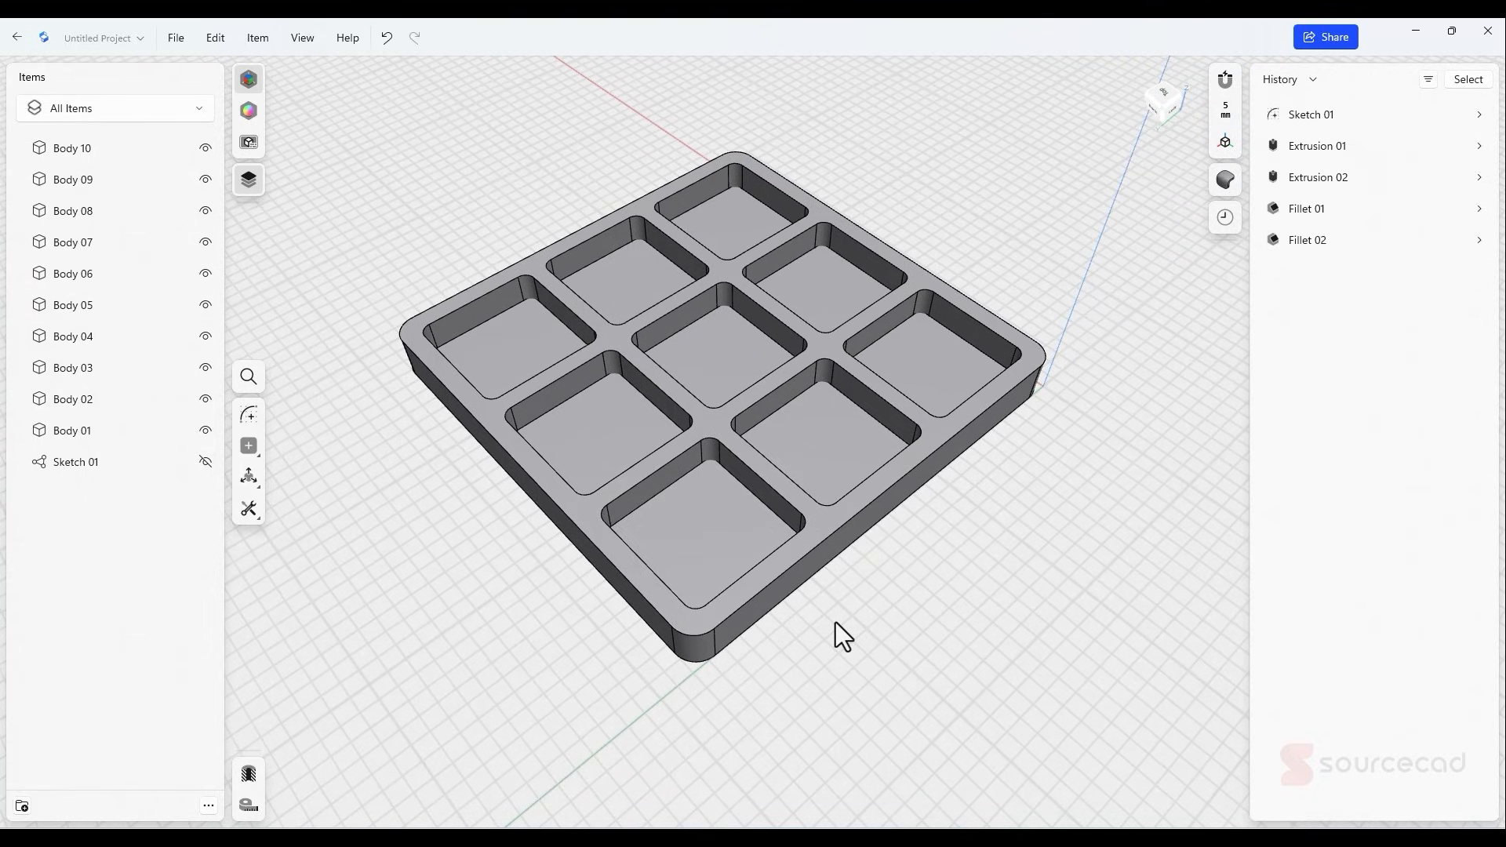
- Rename the project as "Tic tac1 - Base" and start a new empty project
click(134, 40)
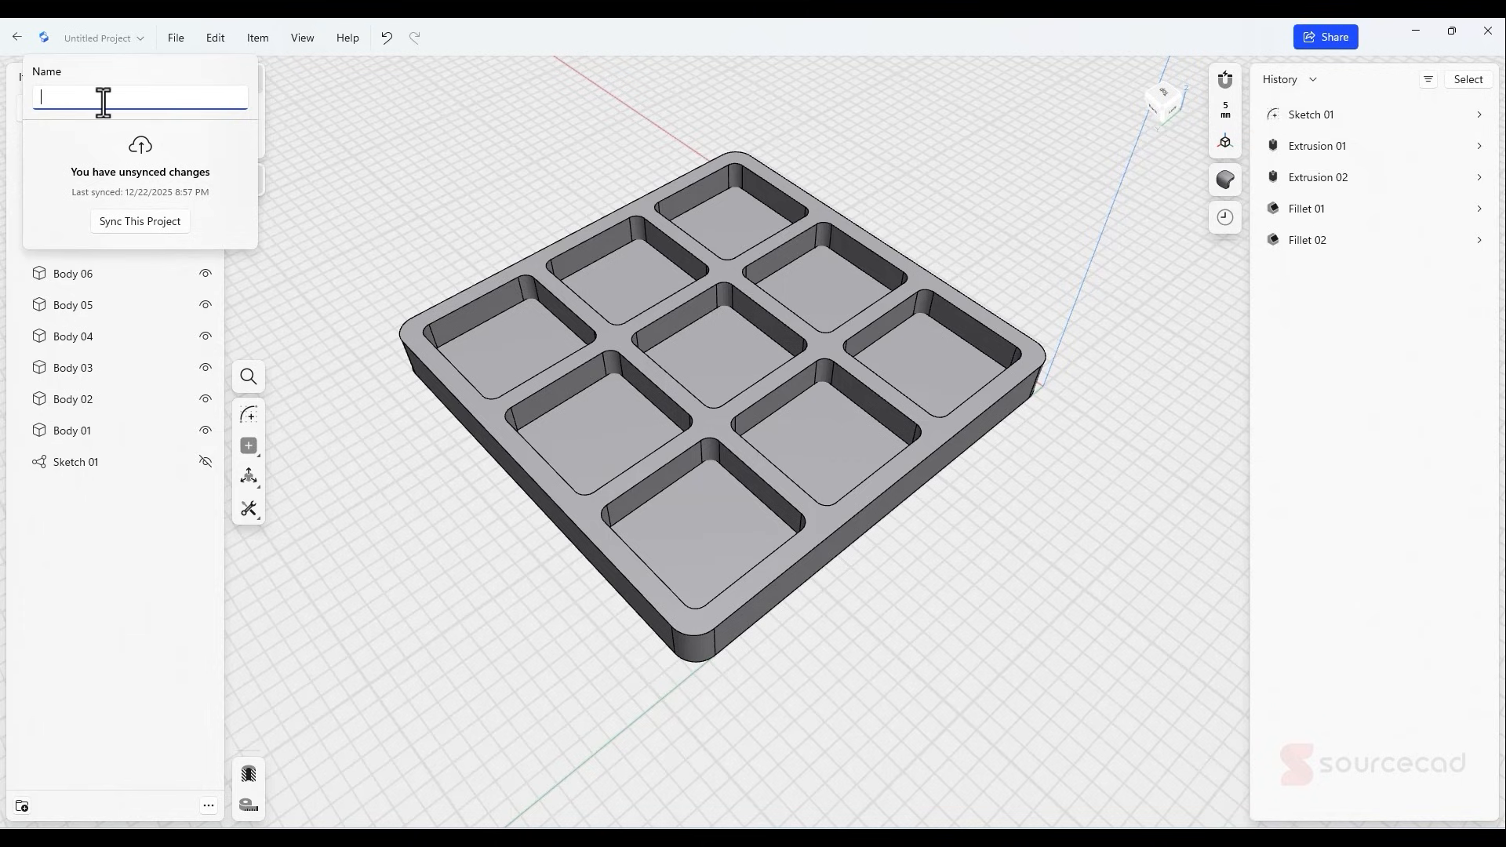
text(Tic tac1 - Base)
key(Return)
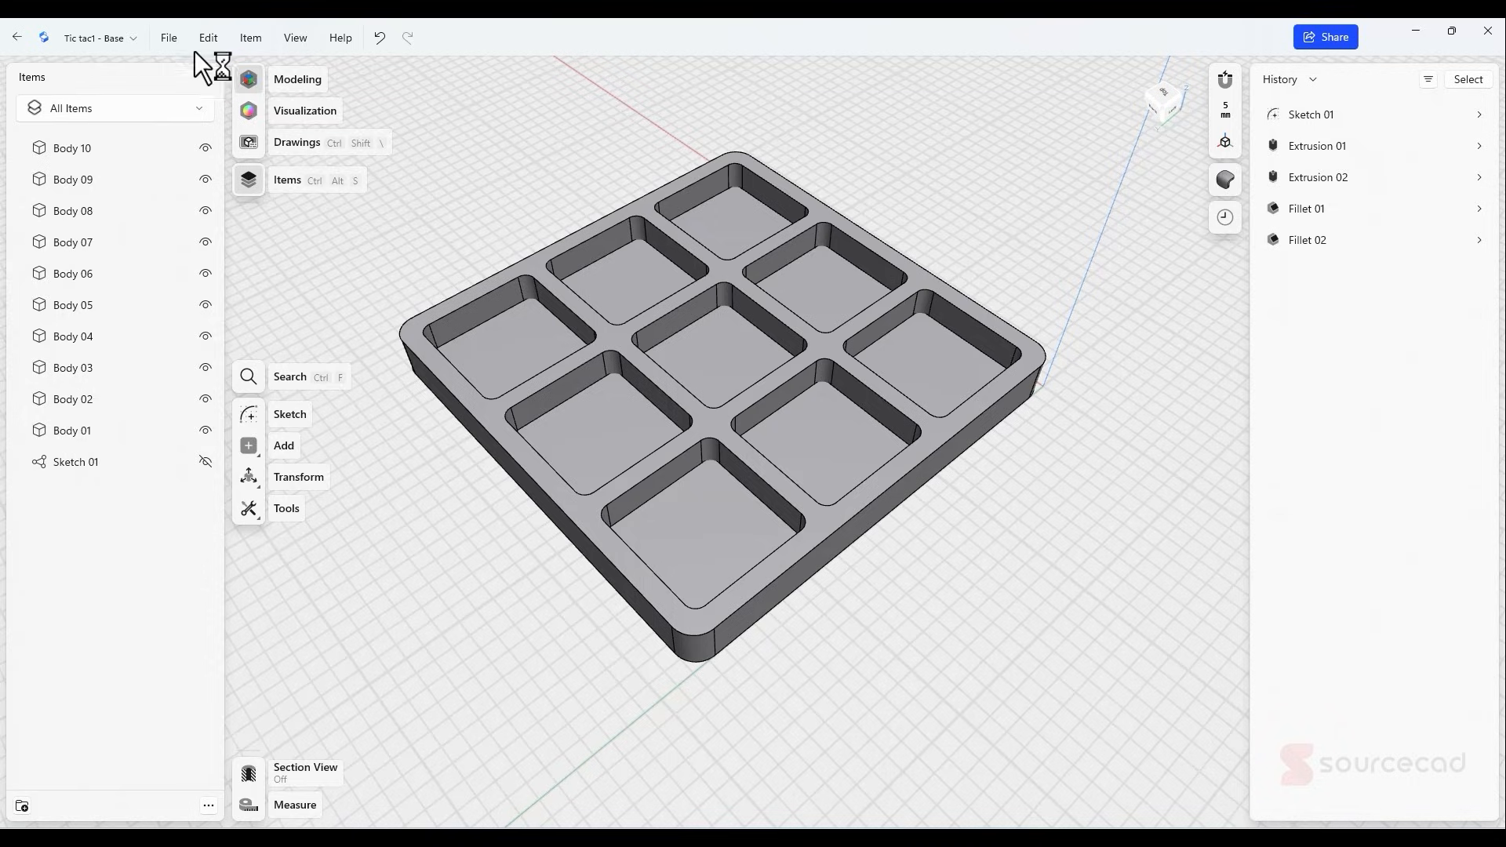
click(167, 40)
click(177, 75)
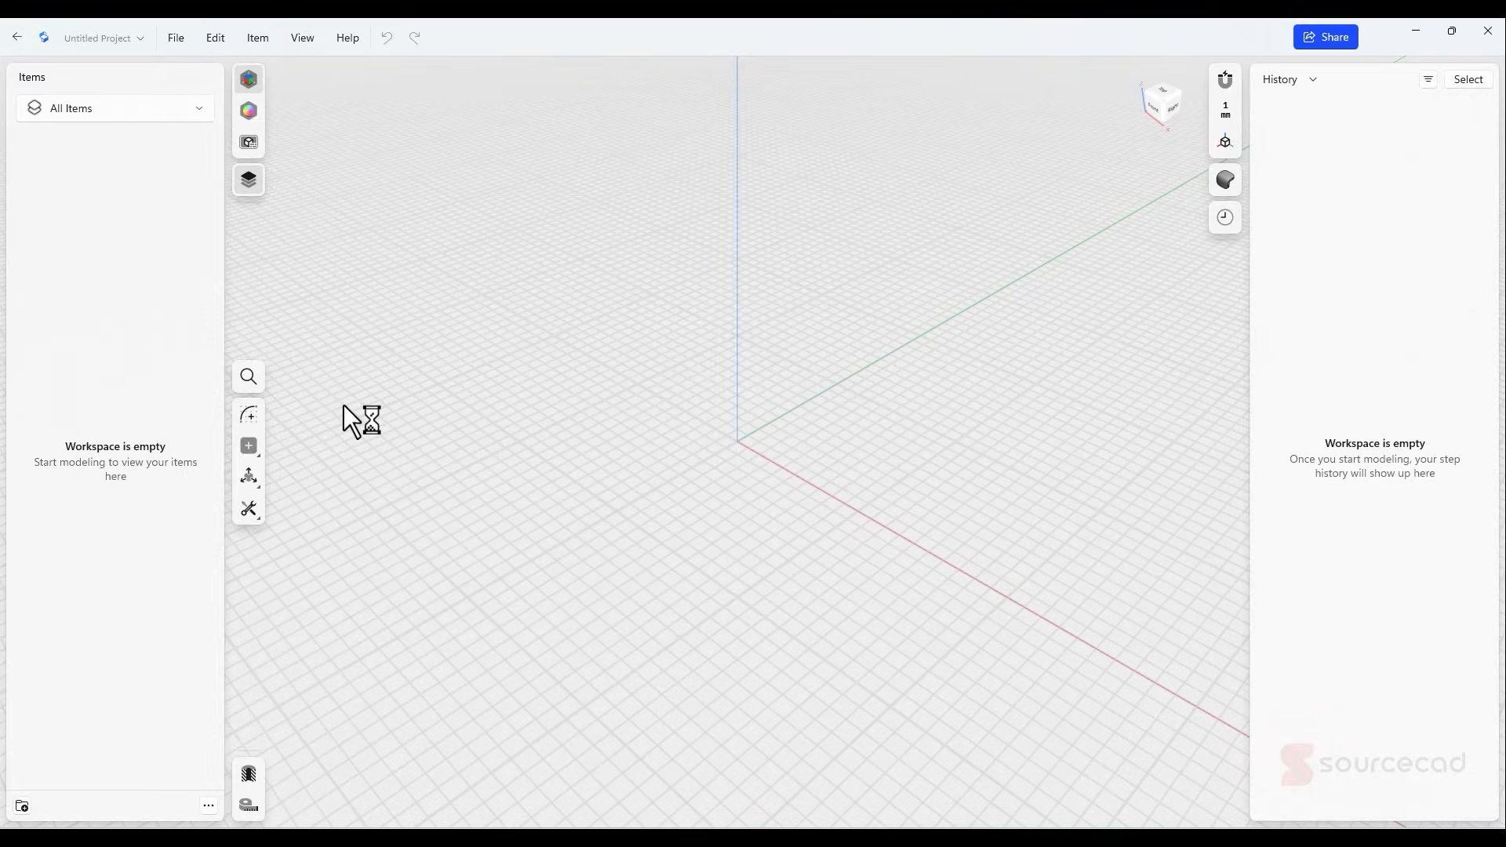
- Sketch a diagonal rectangle about 21.6 by 14.6 mm on the ground plane, with one corner at the origin
click(249, 415)
click(738, 510)
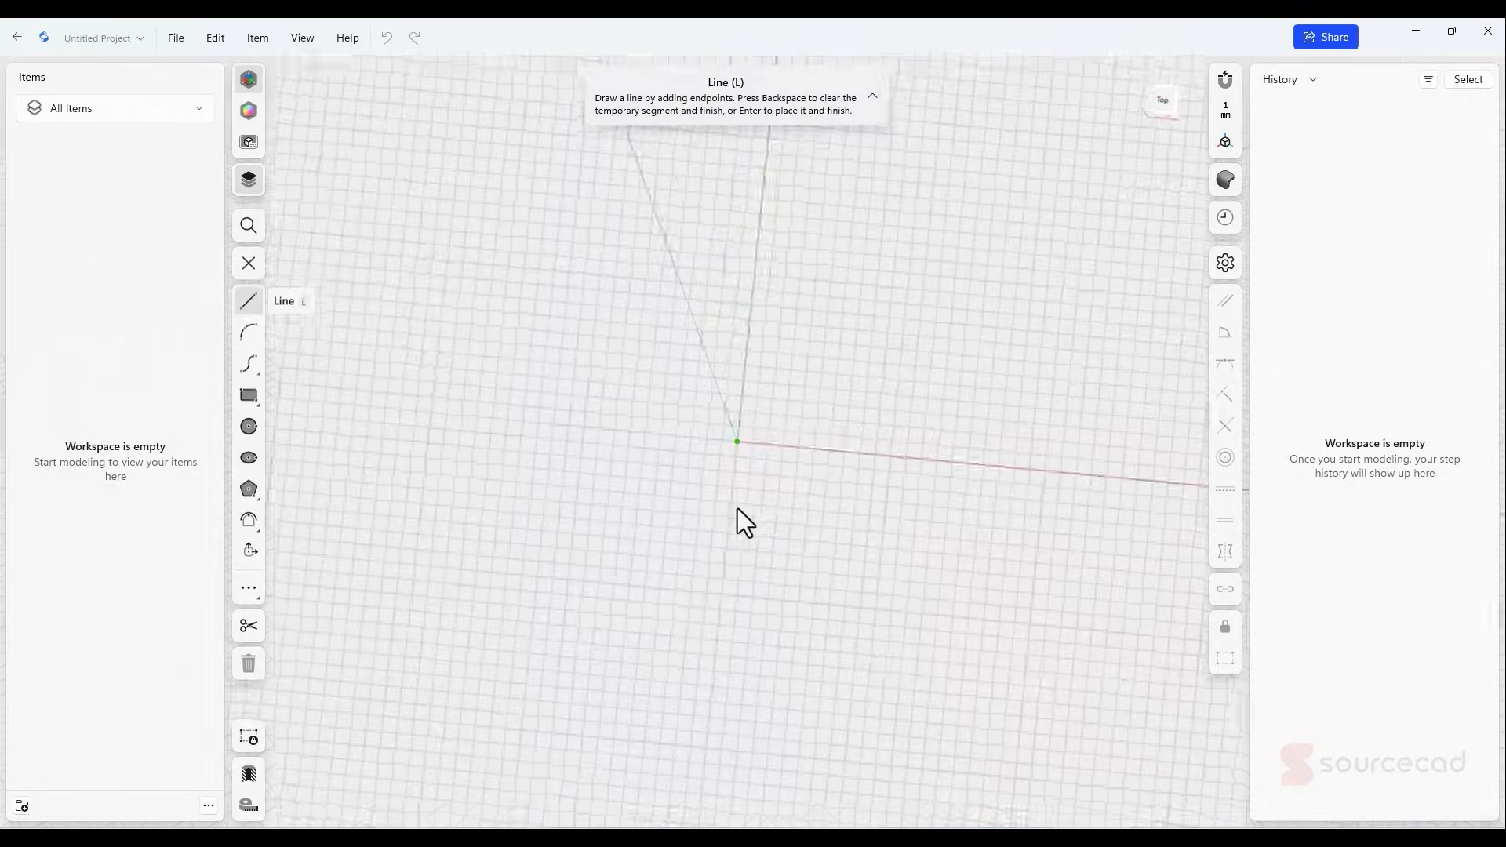
click(248, 395)
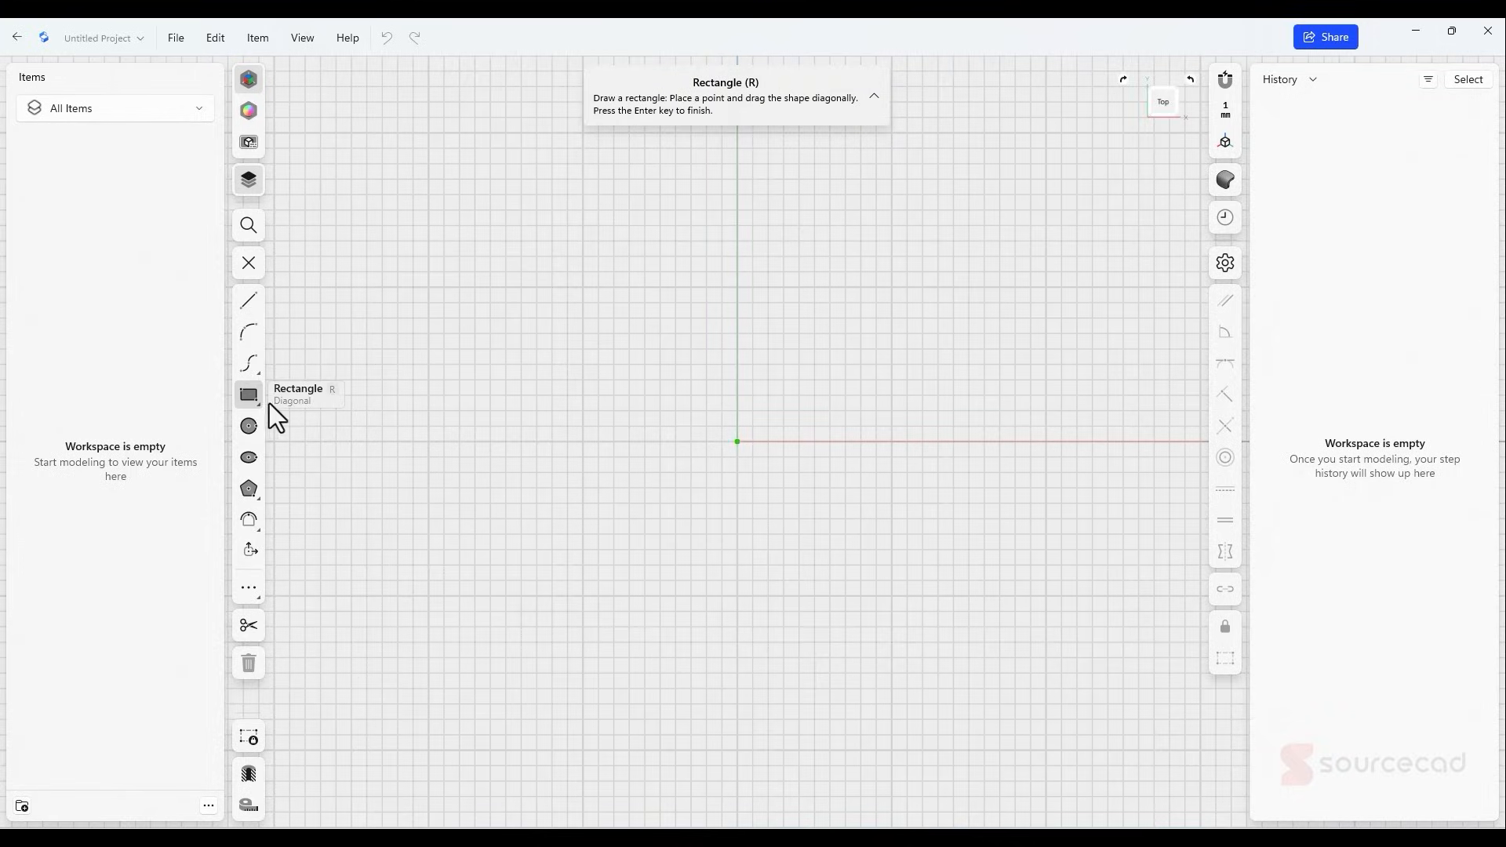
click(737, 442)
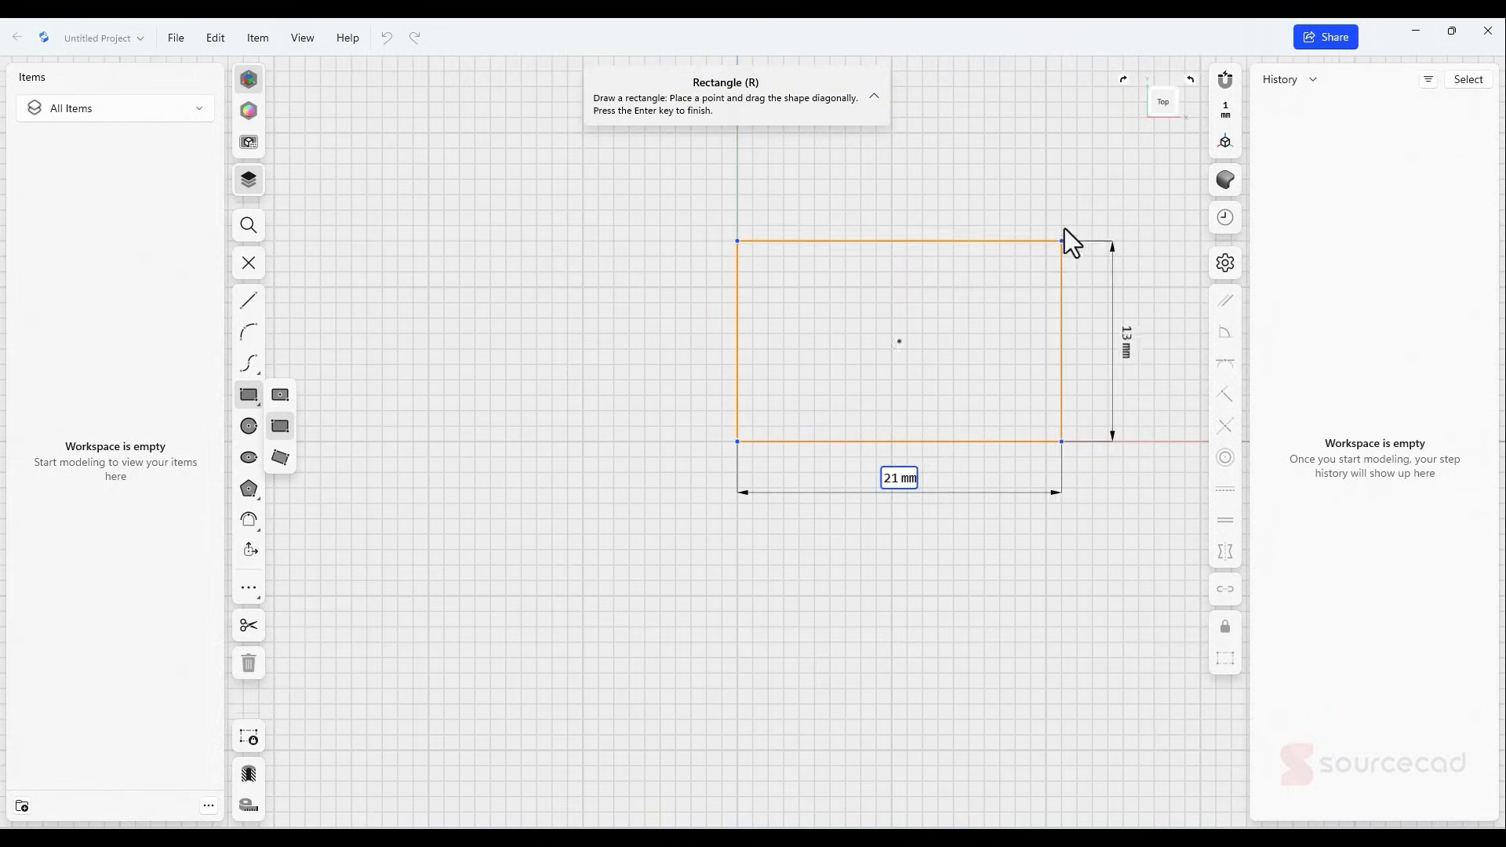
click(1071, 218)
key(Escape)
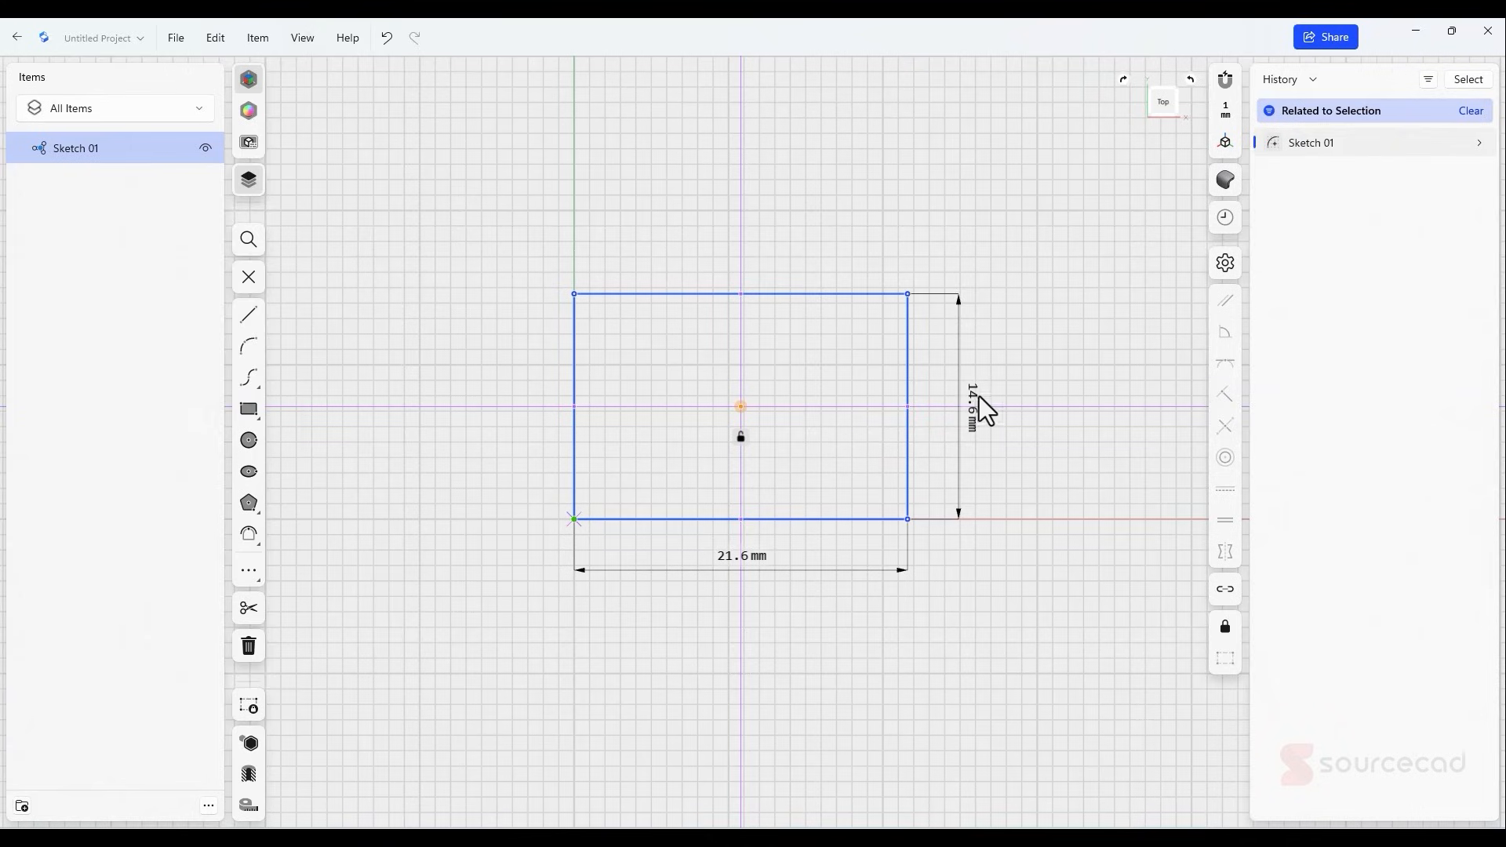
- Set the sketched rectangle's height and width to 140 mm each
click(977, 393)
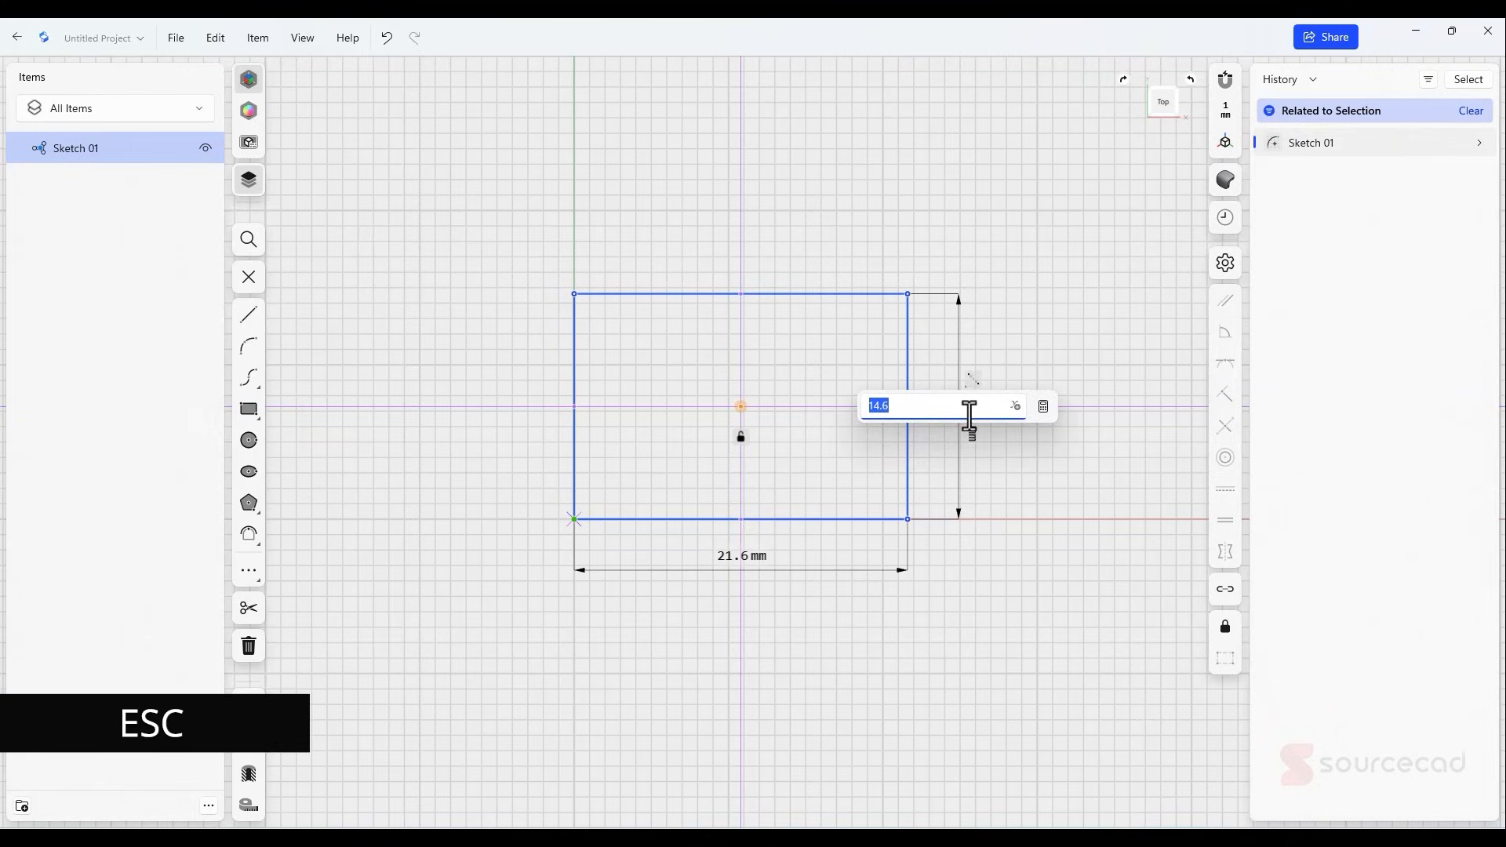
text(140)
key(Return)
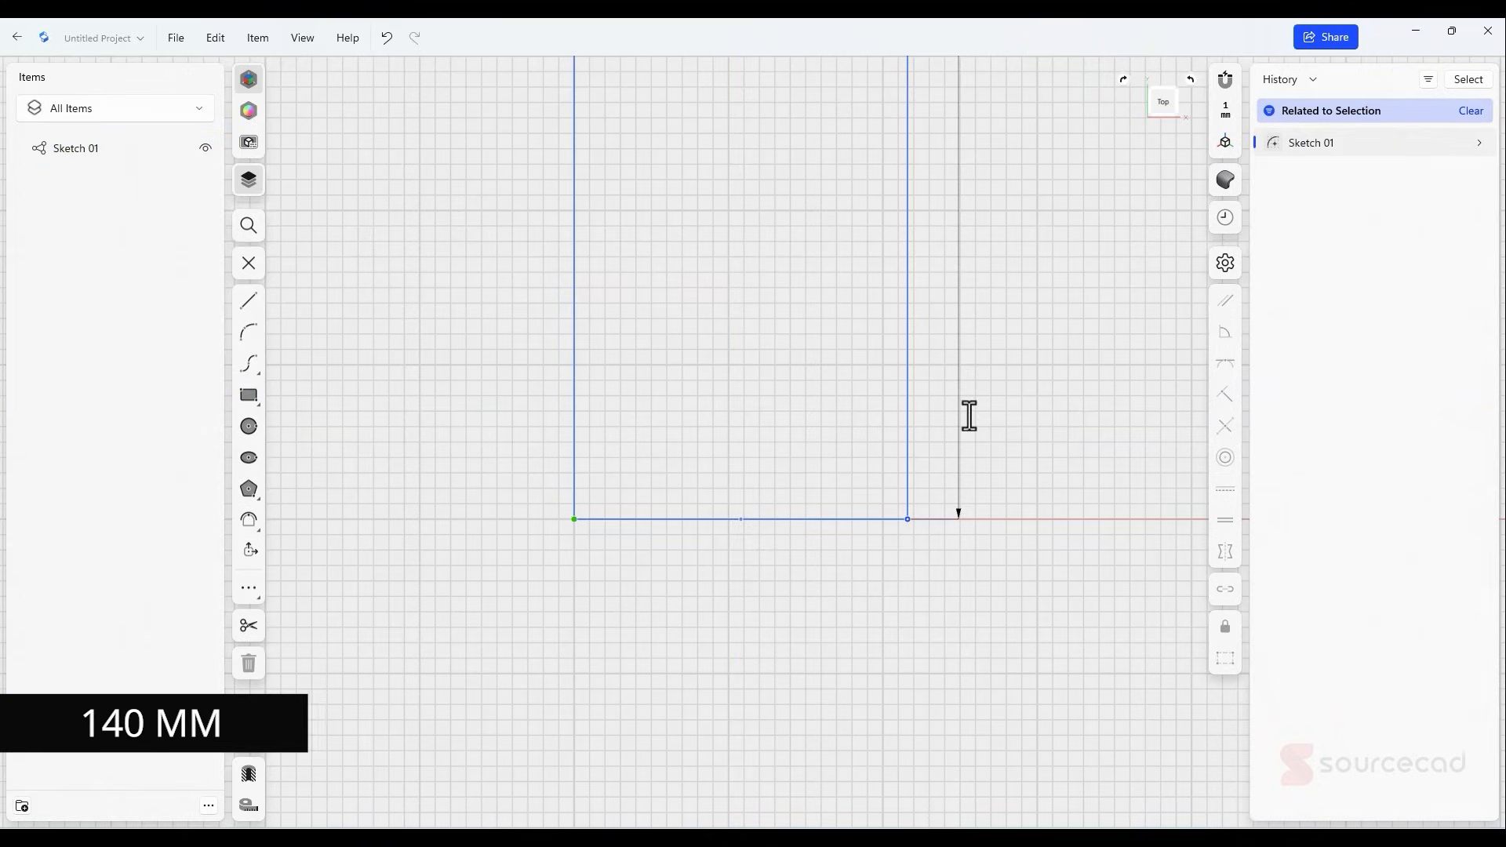
click(831, 524)
click(740, 558)
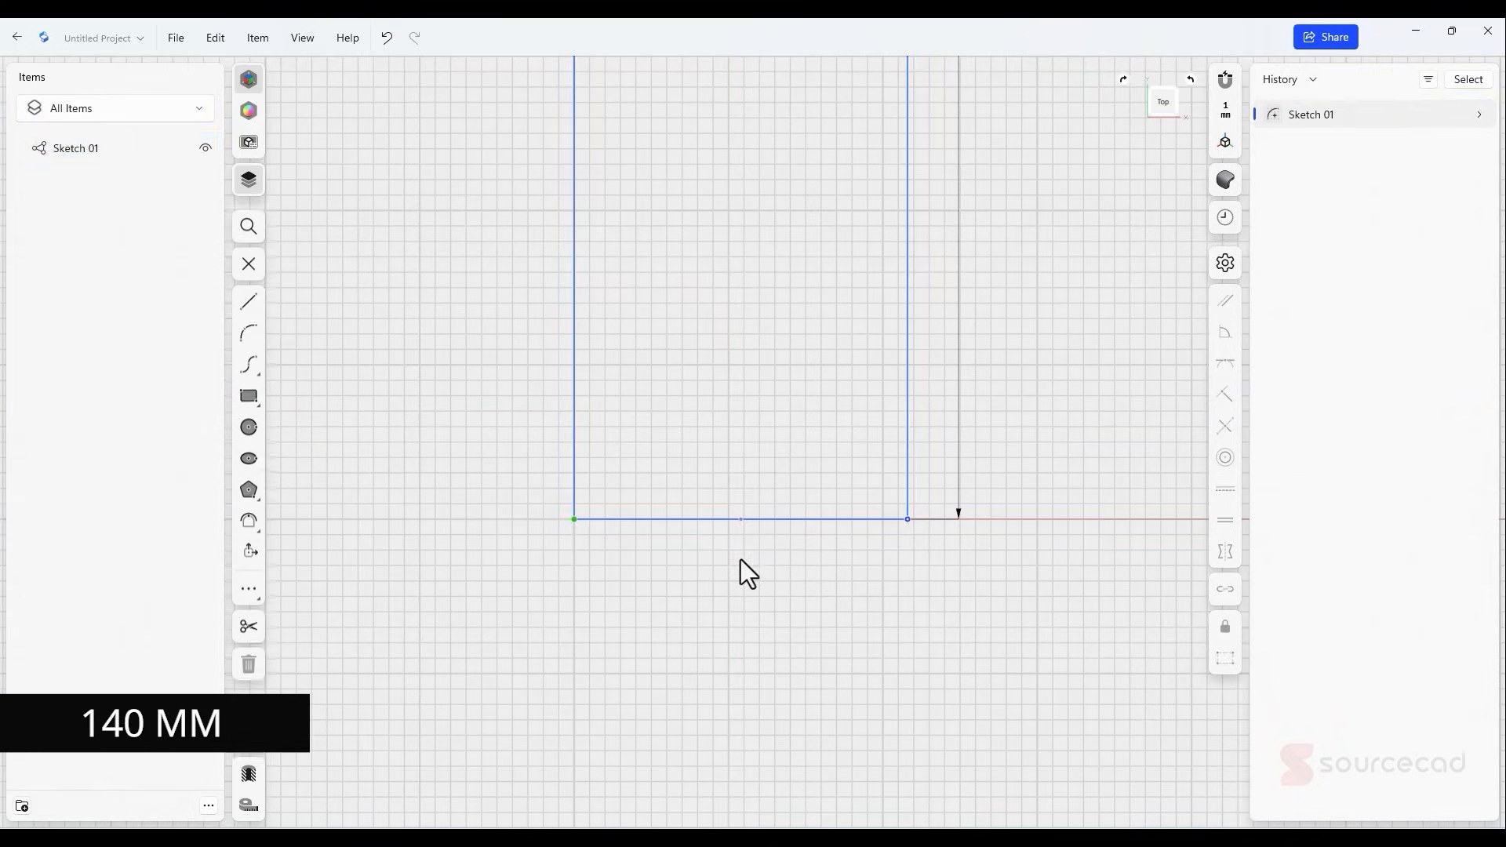
click(776, 520)
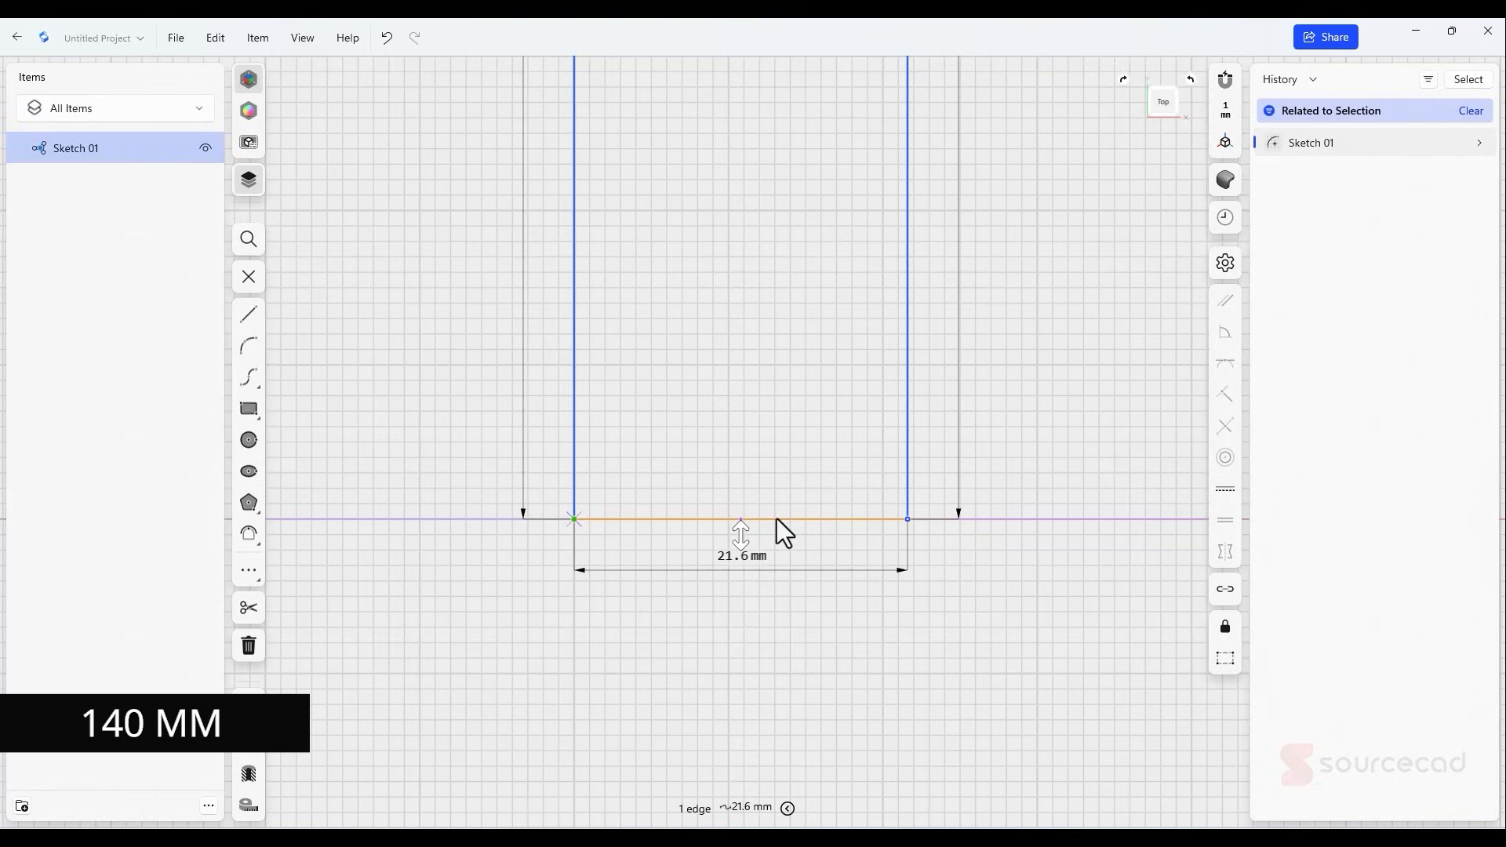
click(756, 559)
text(14)
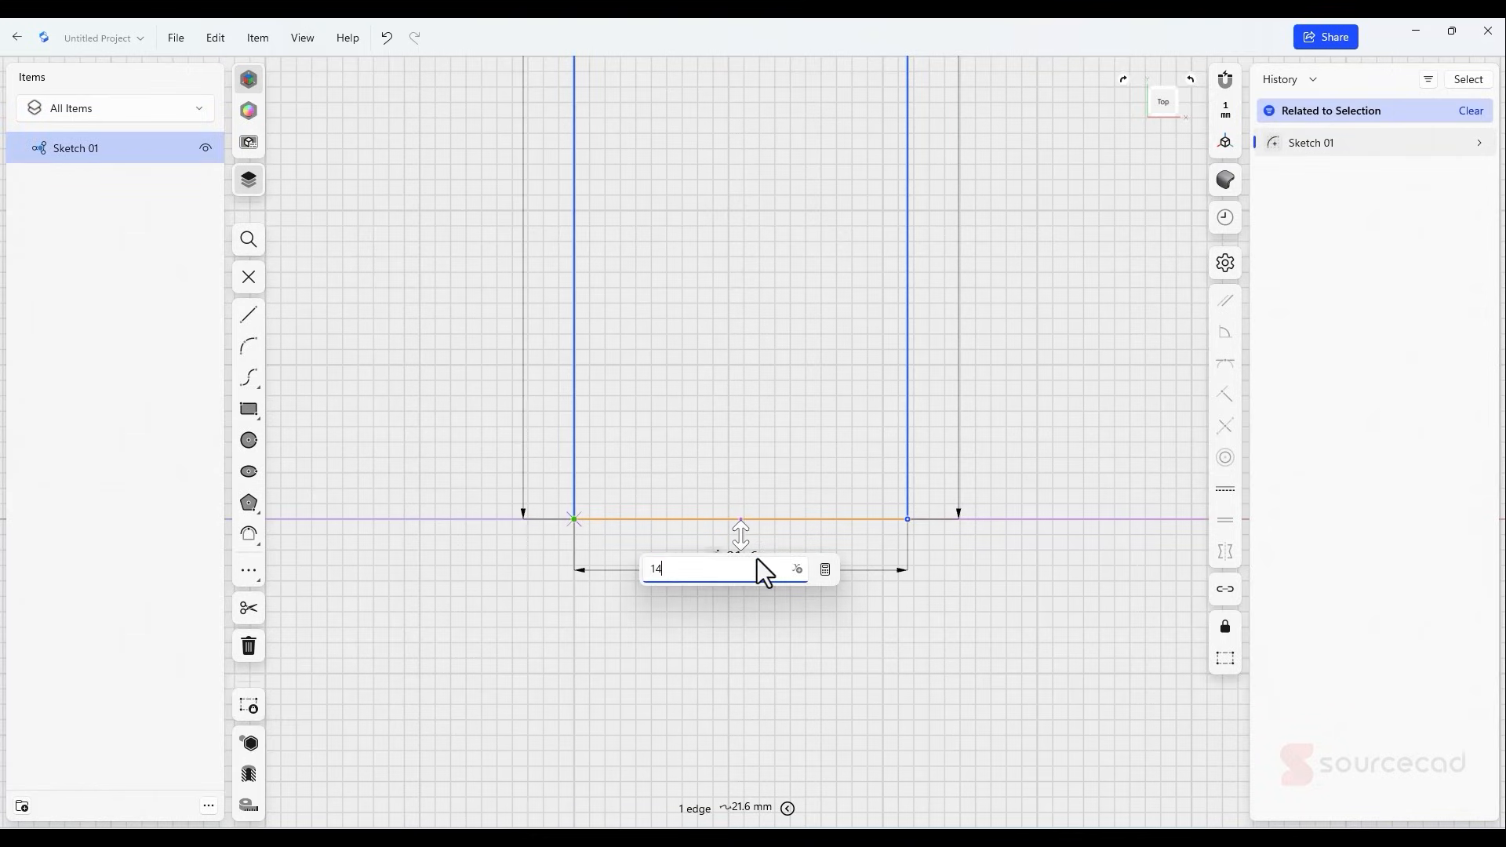
text(0)
key(Return)
scroll(750, 521, down, 10)
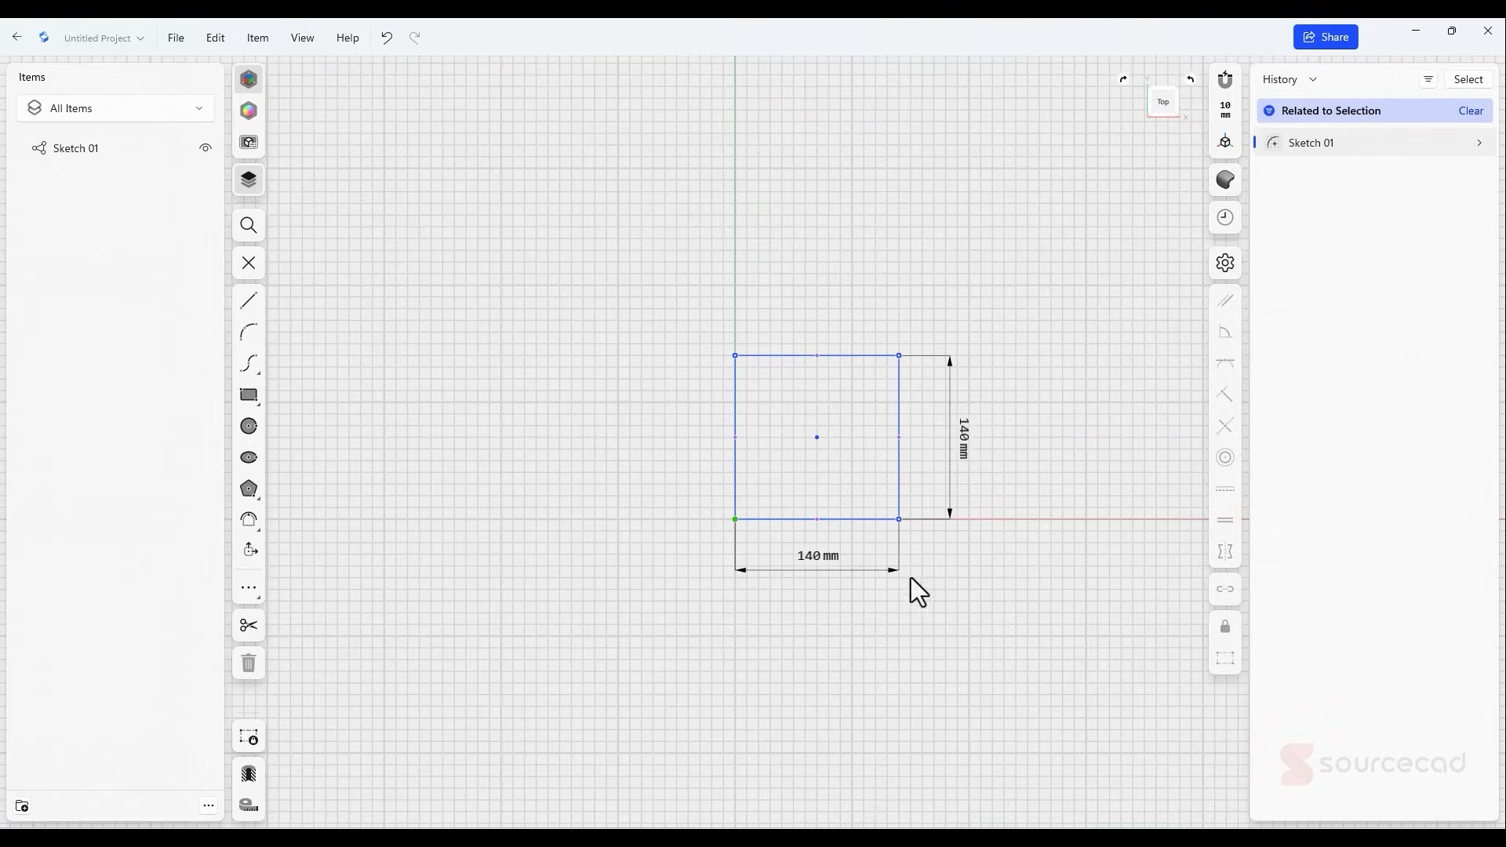
middle_drag(1058, 543, 957, 566)
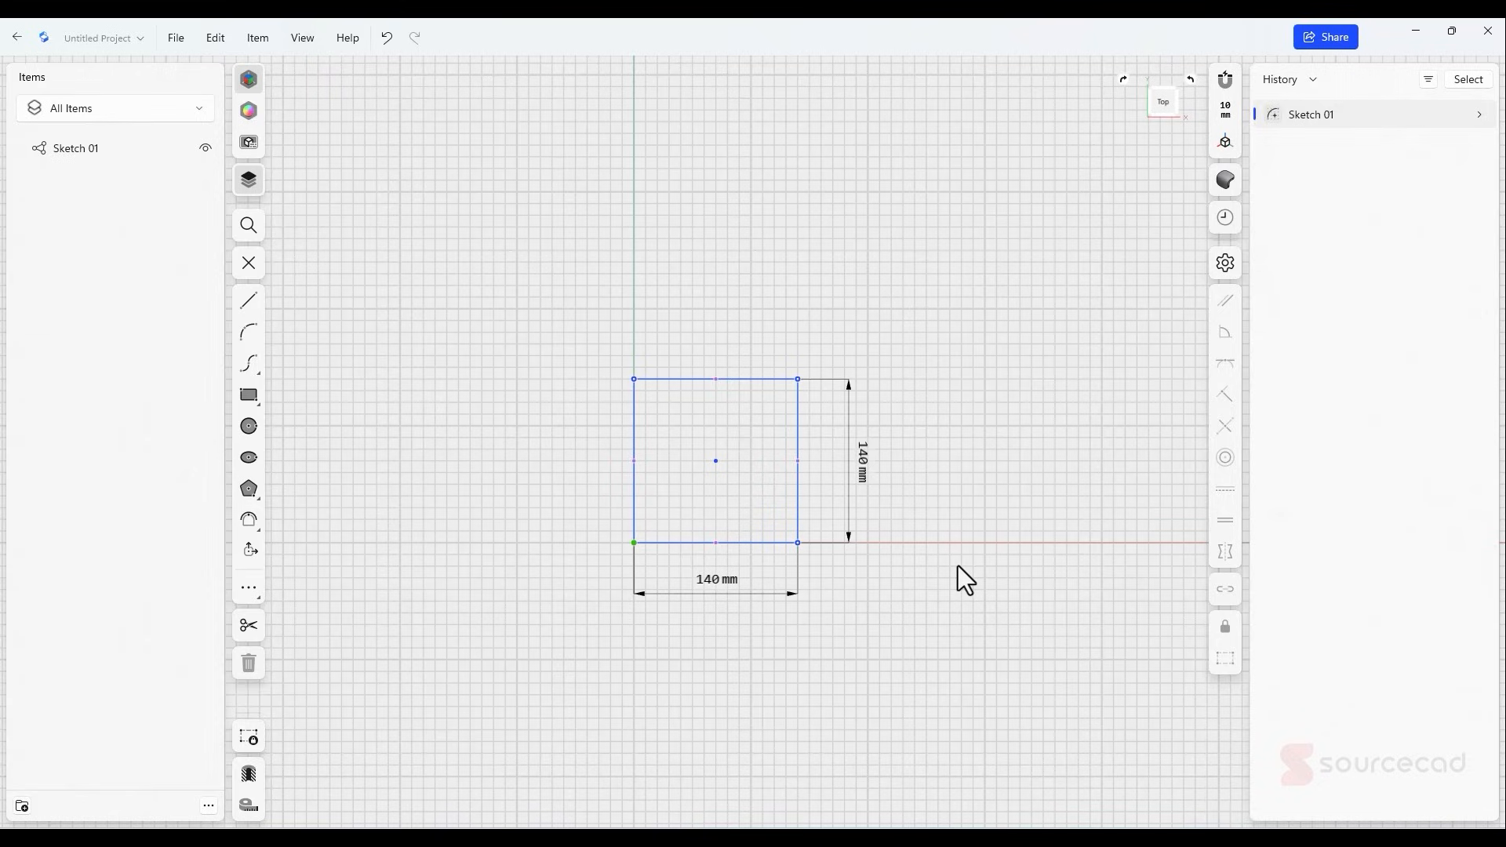
- Set the height and width of the sketched square to 140.1 mm each
double_click(863, 463)
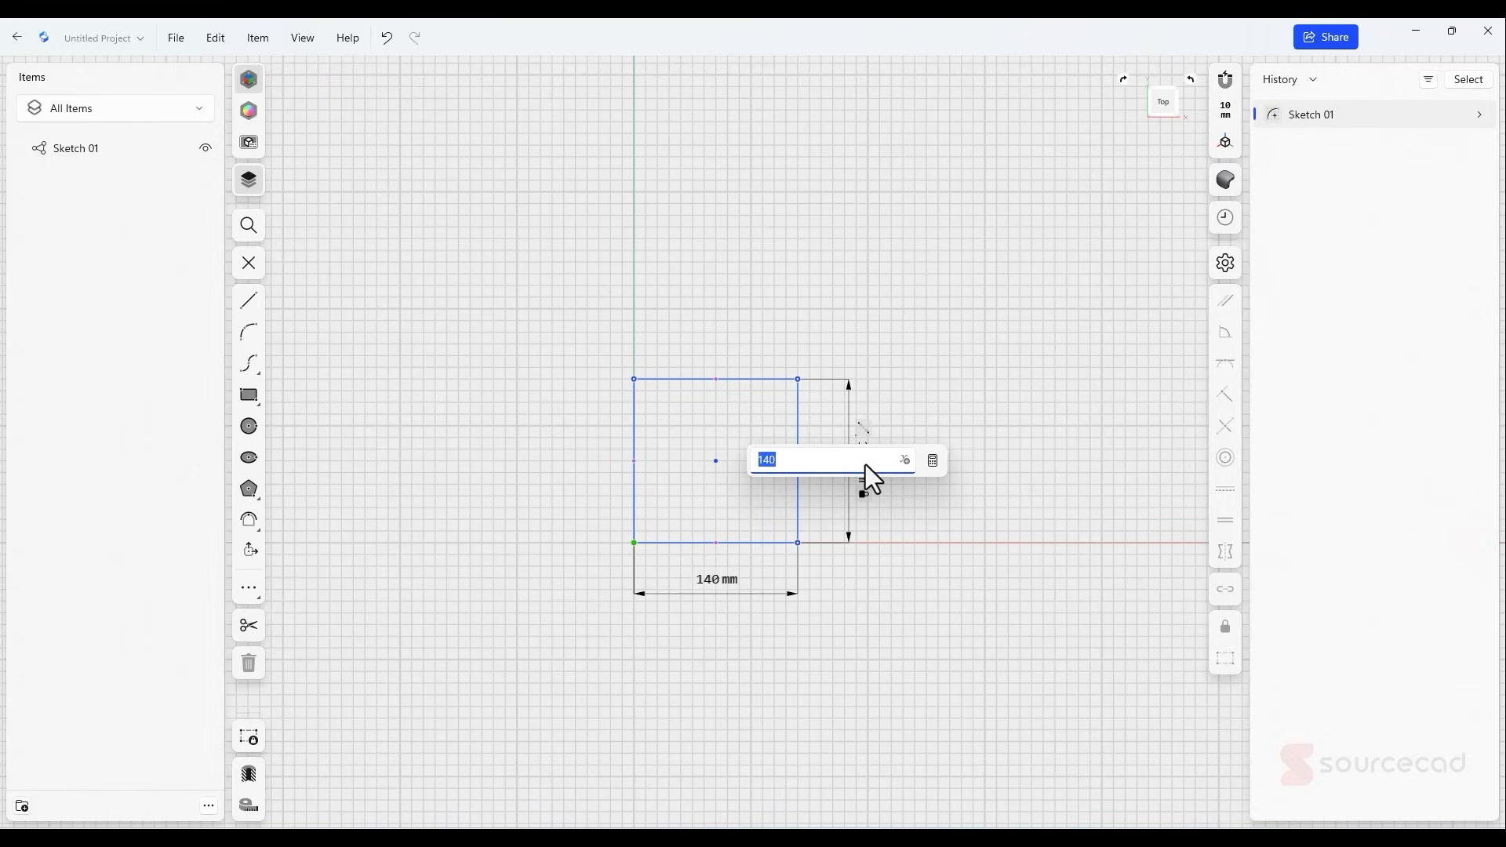
text(140.1)
key(Return)
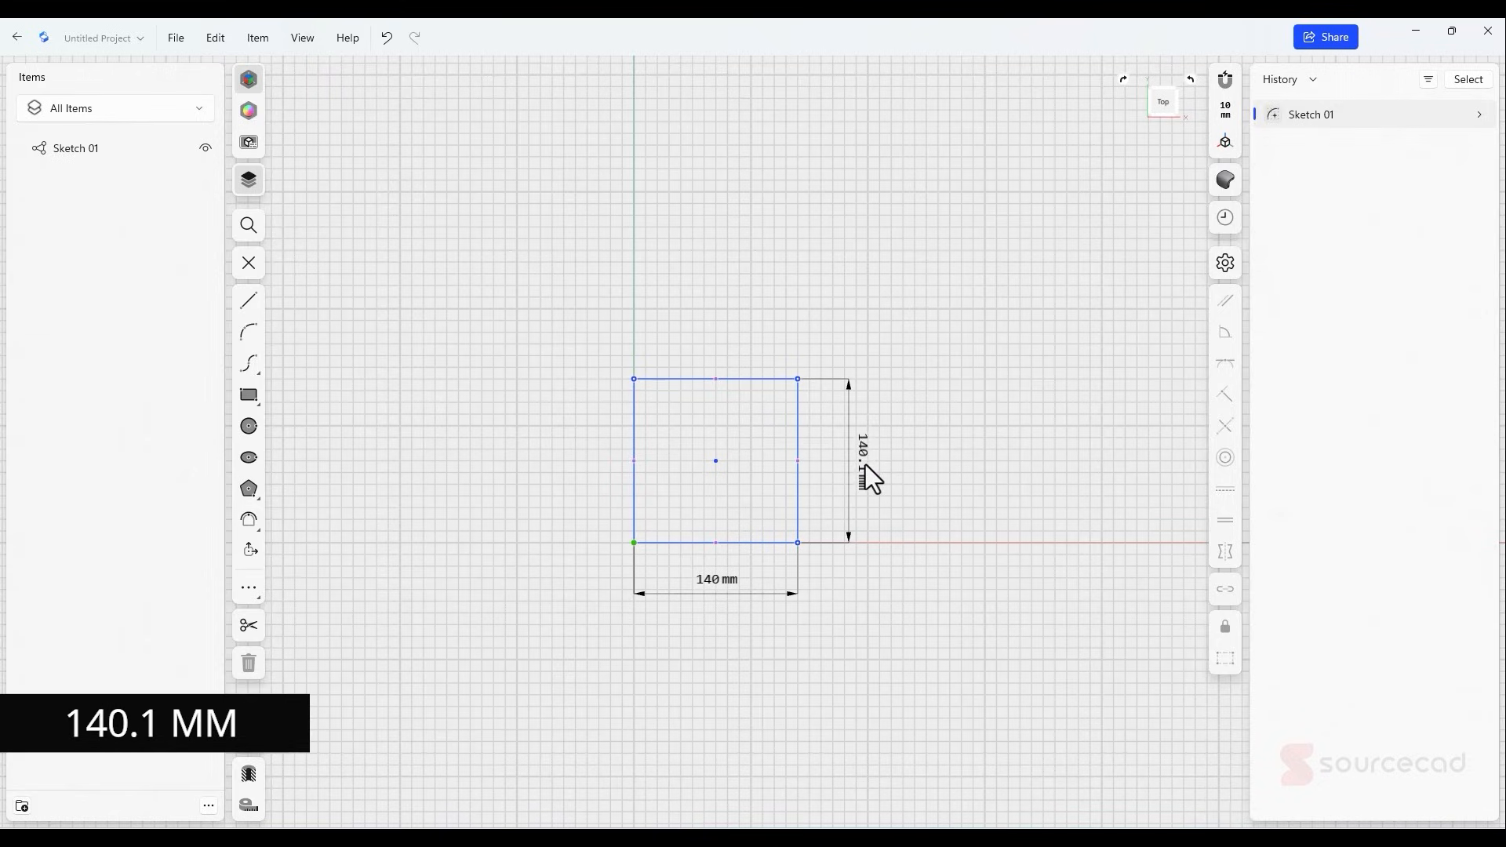
double_click(700, 587)
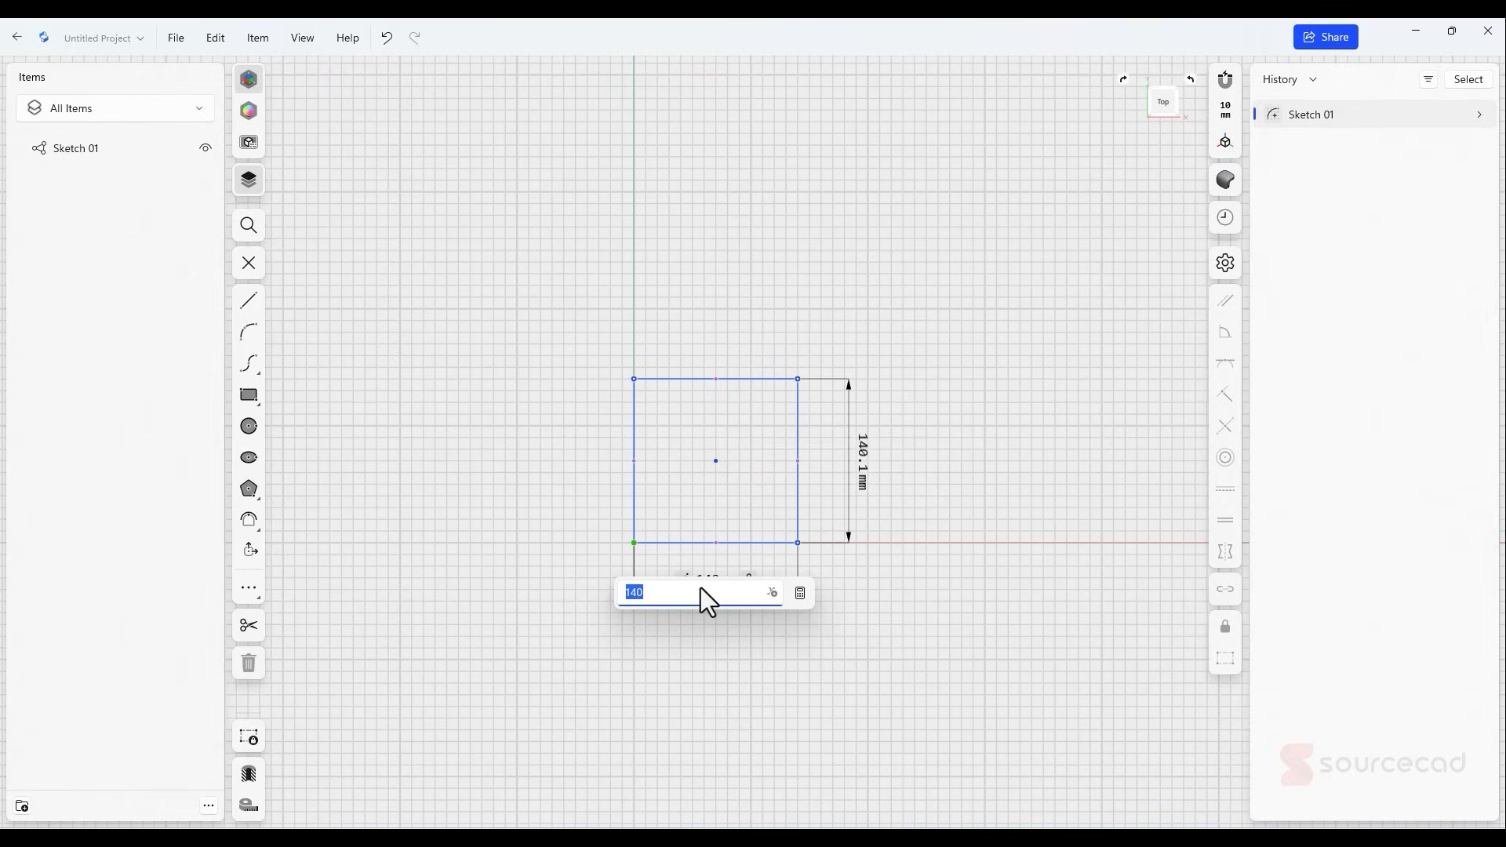
text(140.1)
key(Return)
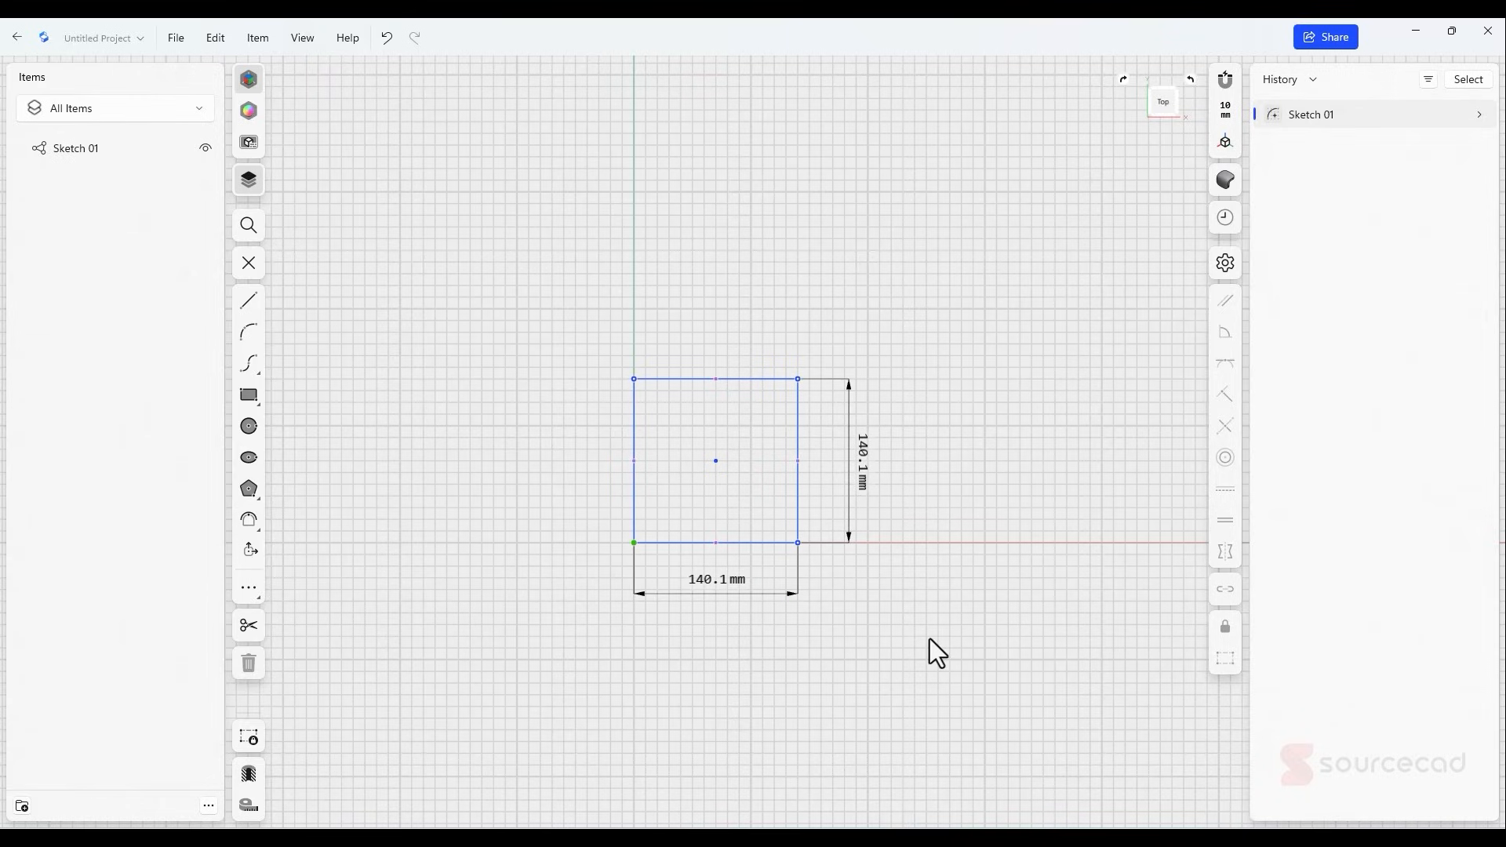
- Offset all four edges of the 140.1 mm square outward by 5 mm and finish the sketch
scroll(786, 528, down, 2)
scroll(785, 528, up, 5)
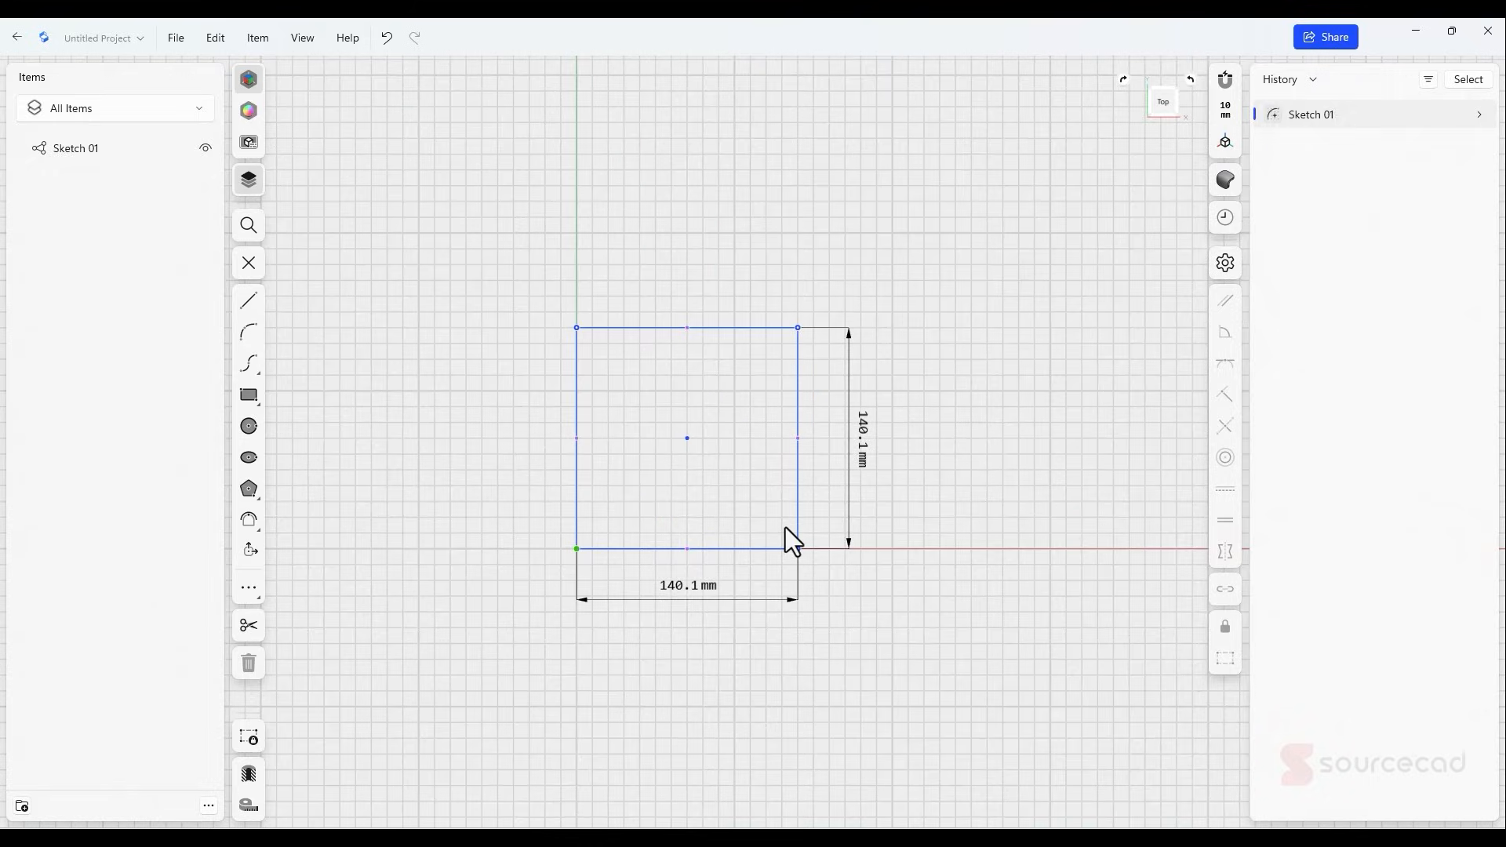
click(248, 520)
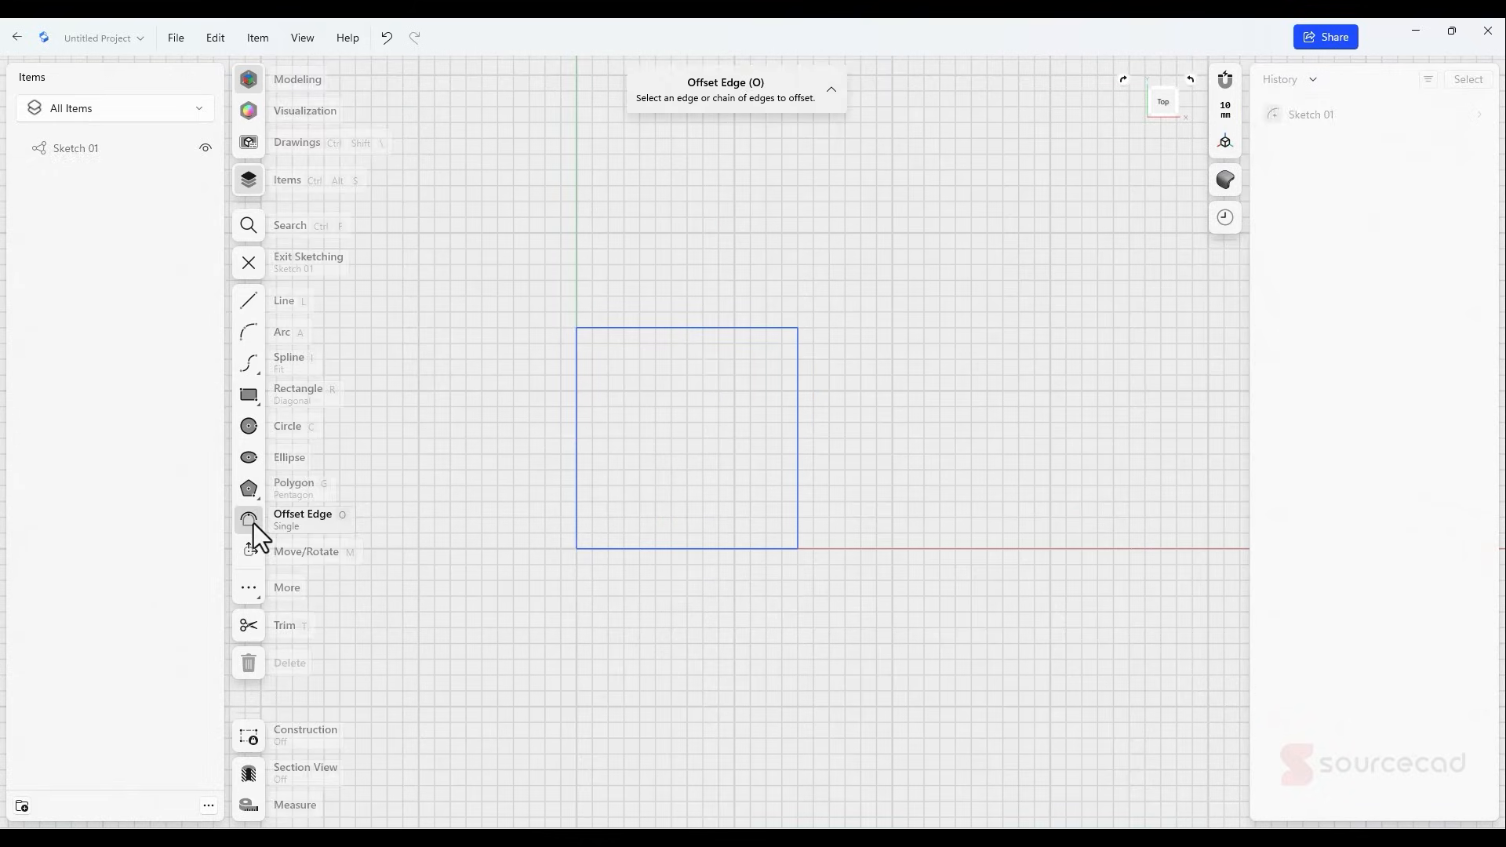
click(575, 466)
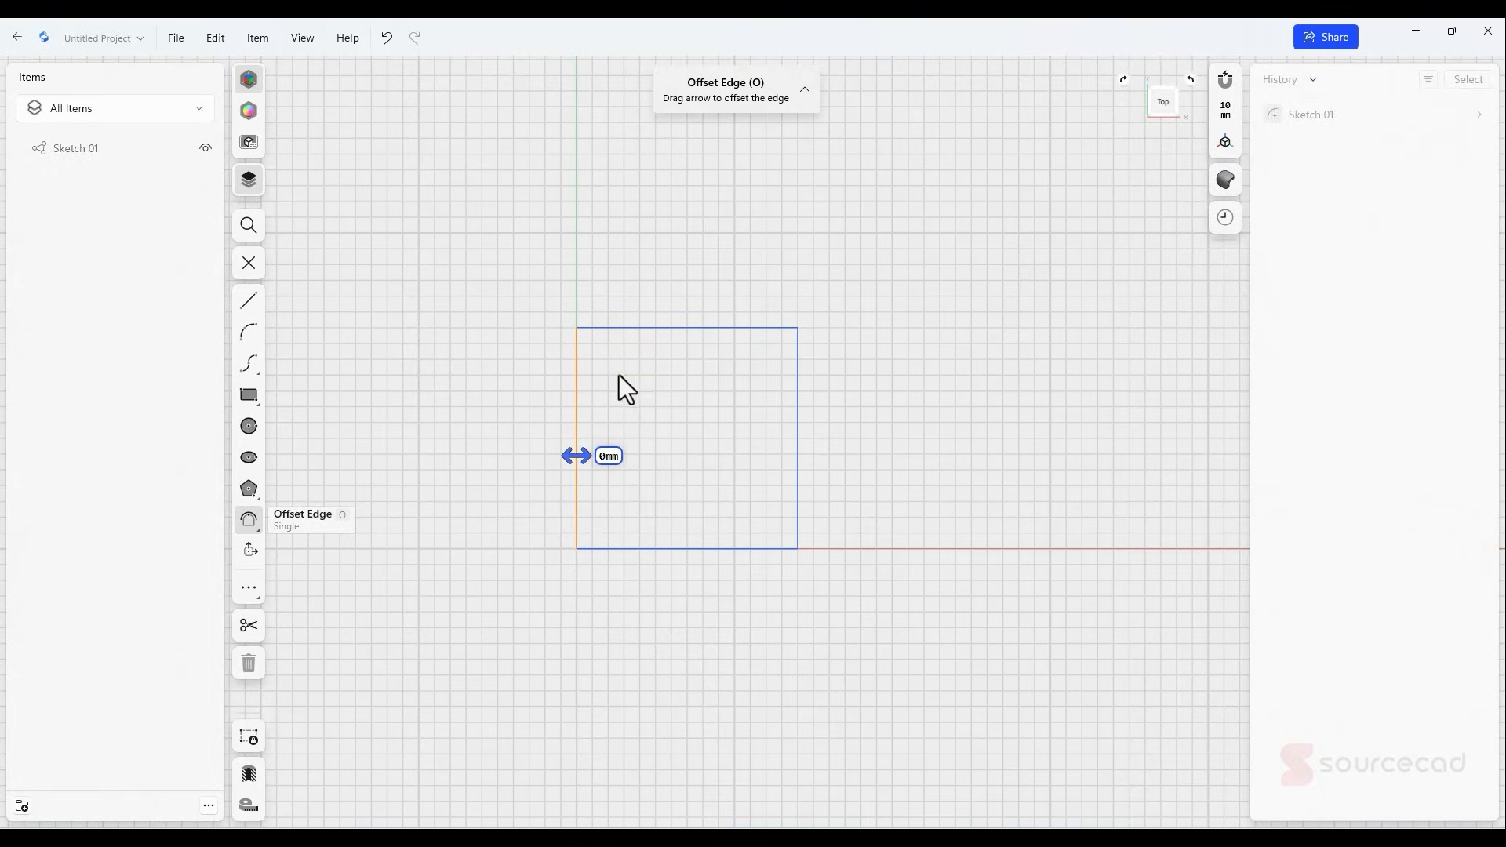
click(657, 328)
click(799, 367)
click(767, 549)
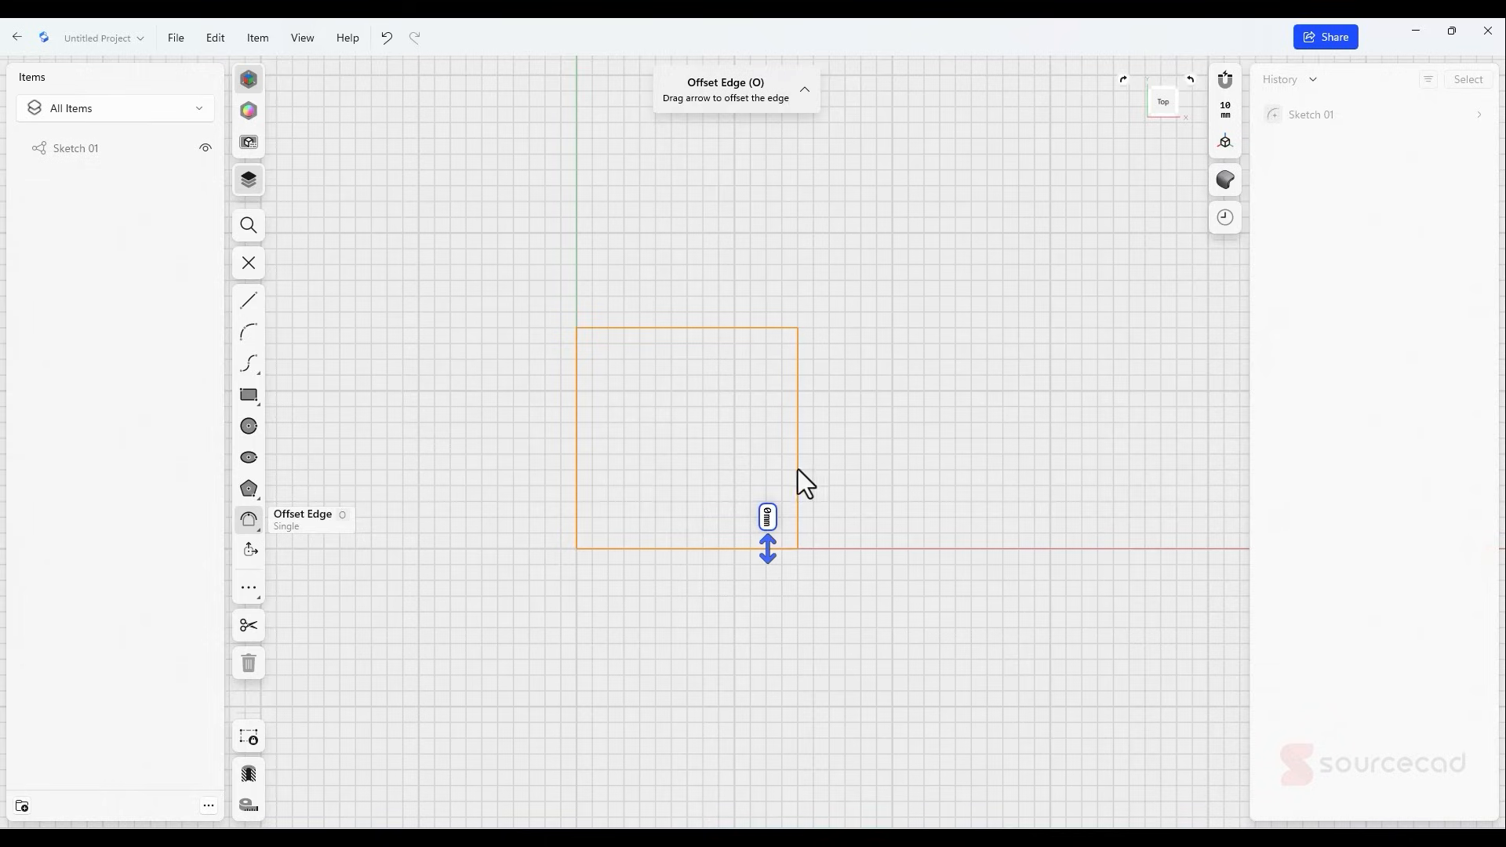
mouse_move(768, 558)
mouse_down()
mouse_move(772, 588)
mouse_move(768, 569)
mouse_up()
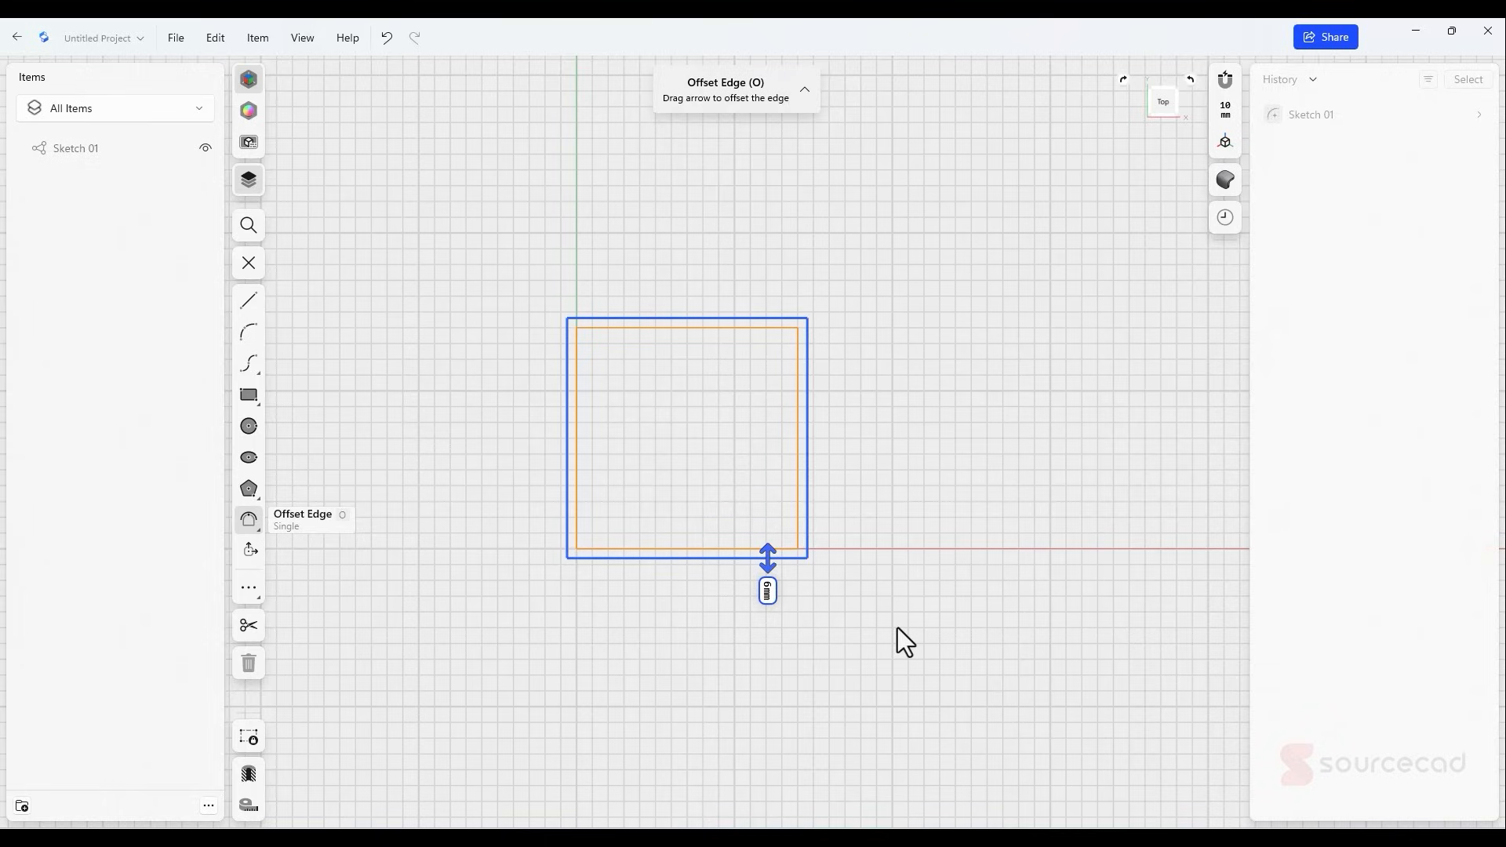
click(767, 592)
text(5)
key(Return)
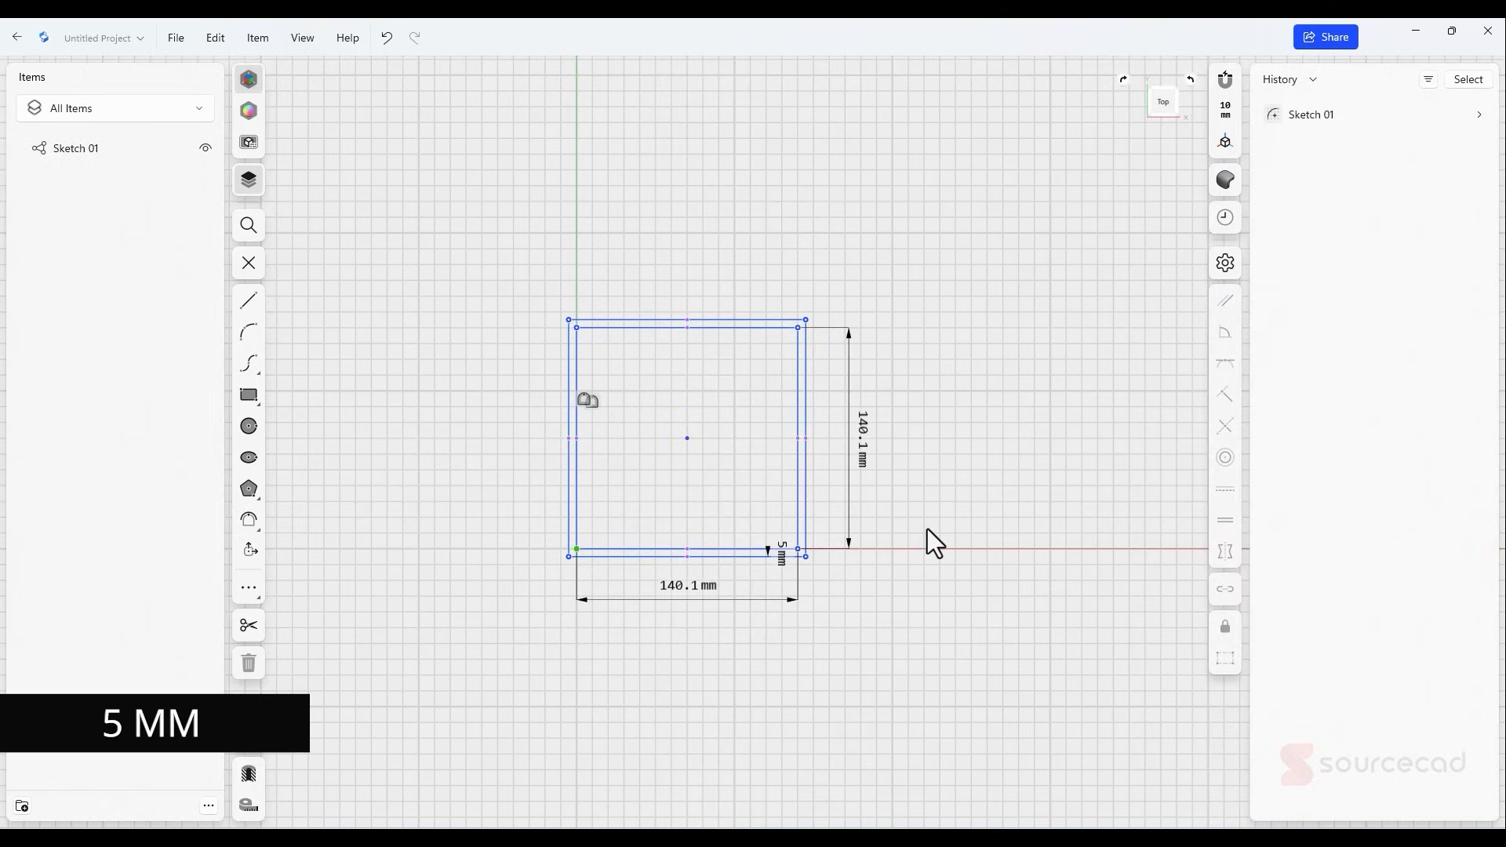
right_drag(874, 542, 878, 525)
key(Escape)
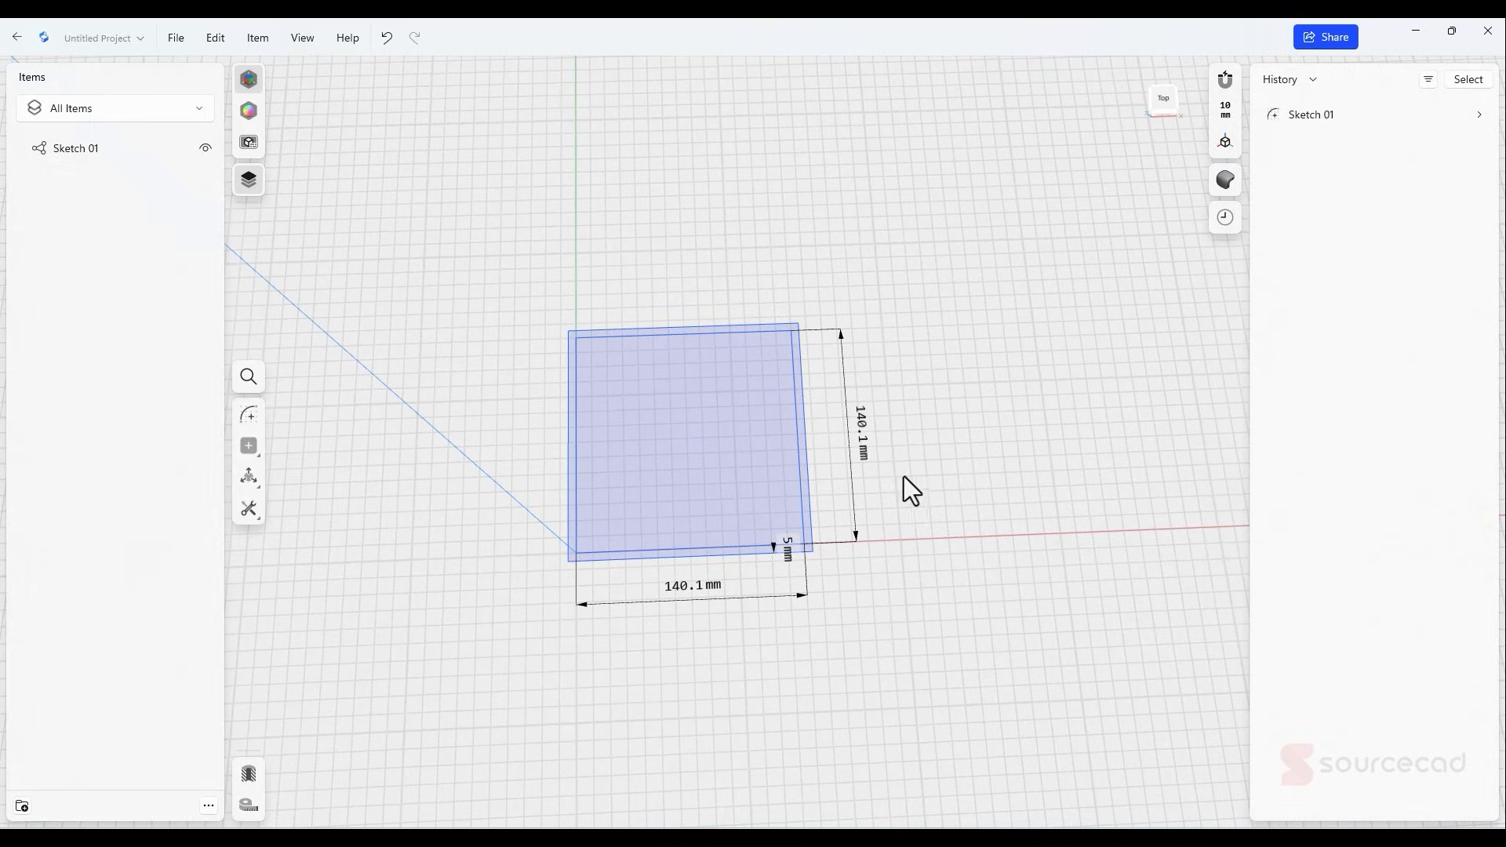
key(Escape)
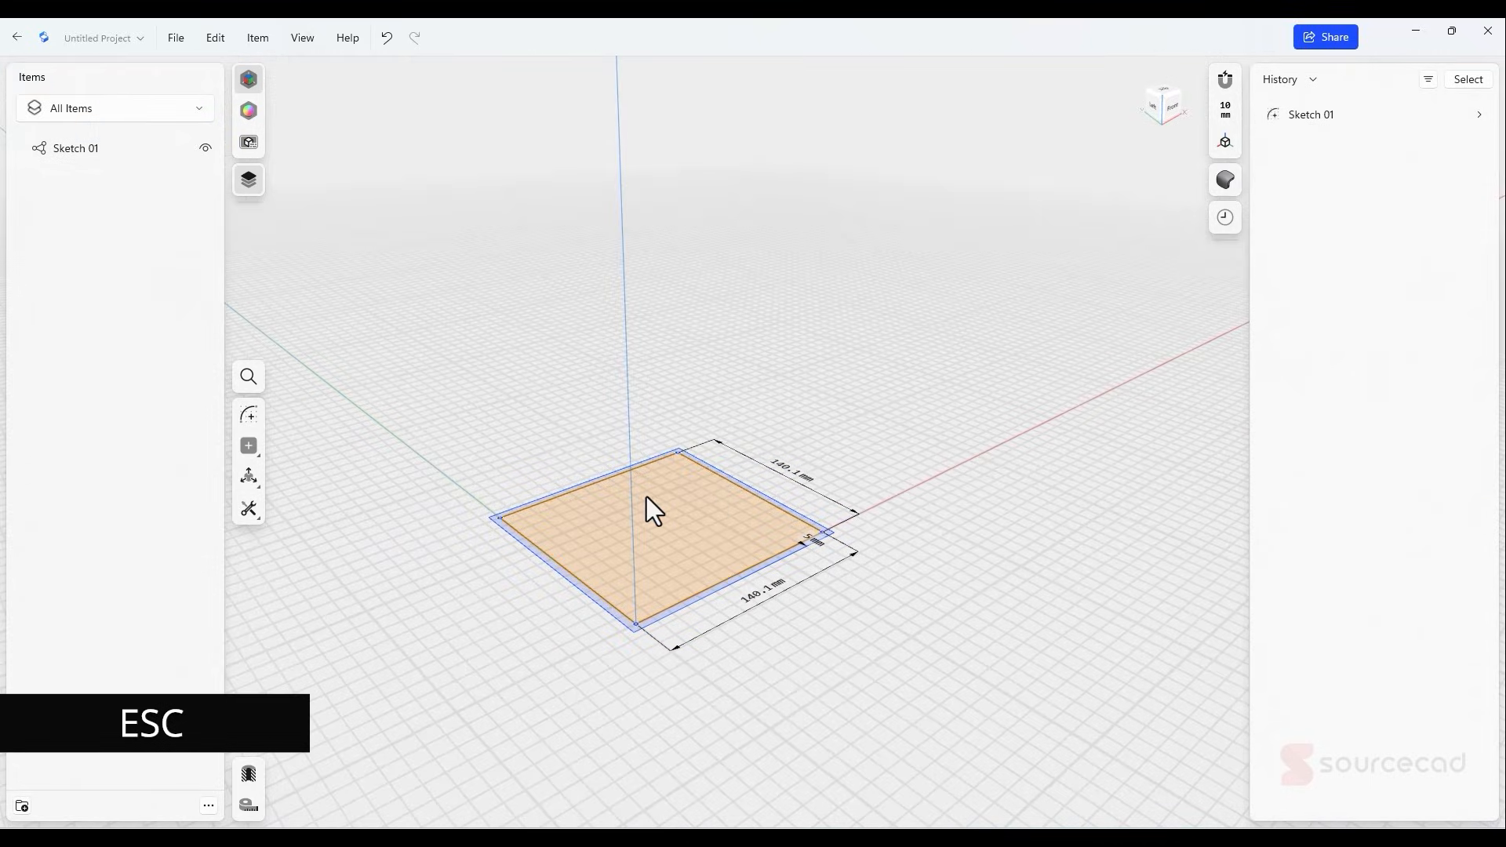
- Extrude the inner square region upward 2 mm to form the floor plate
click(646, 497)
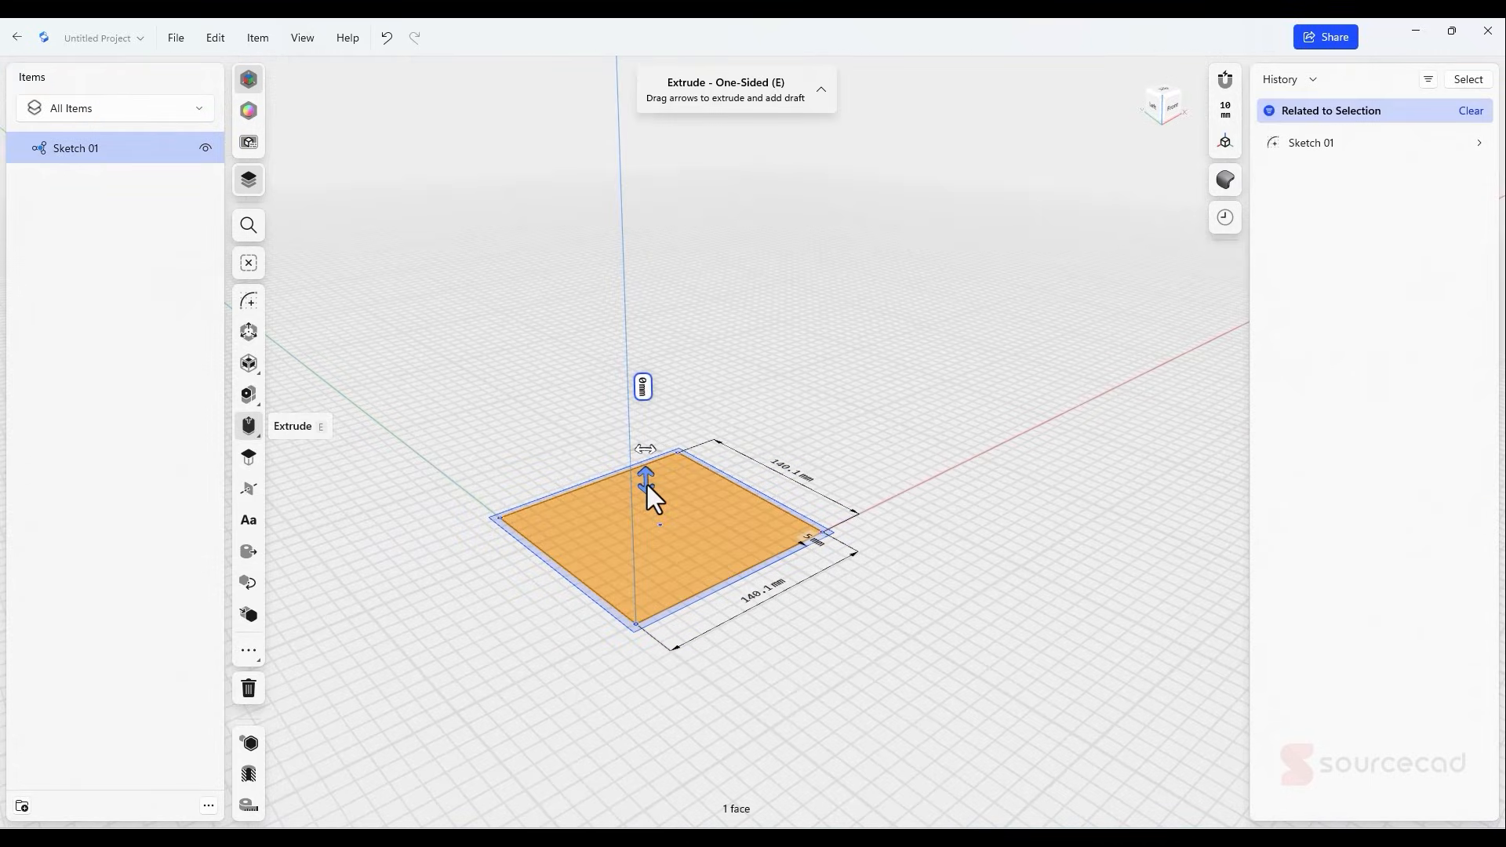
drag(647, 484, 660, 491)
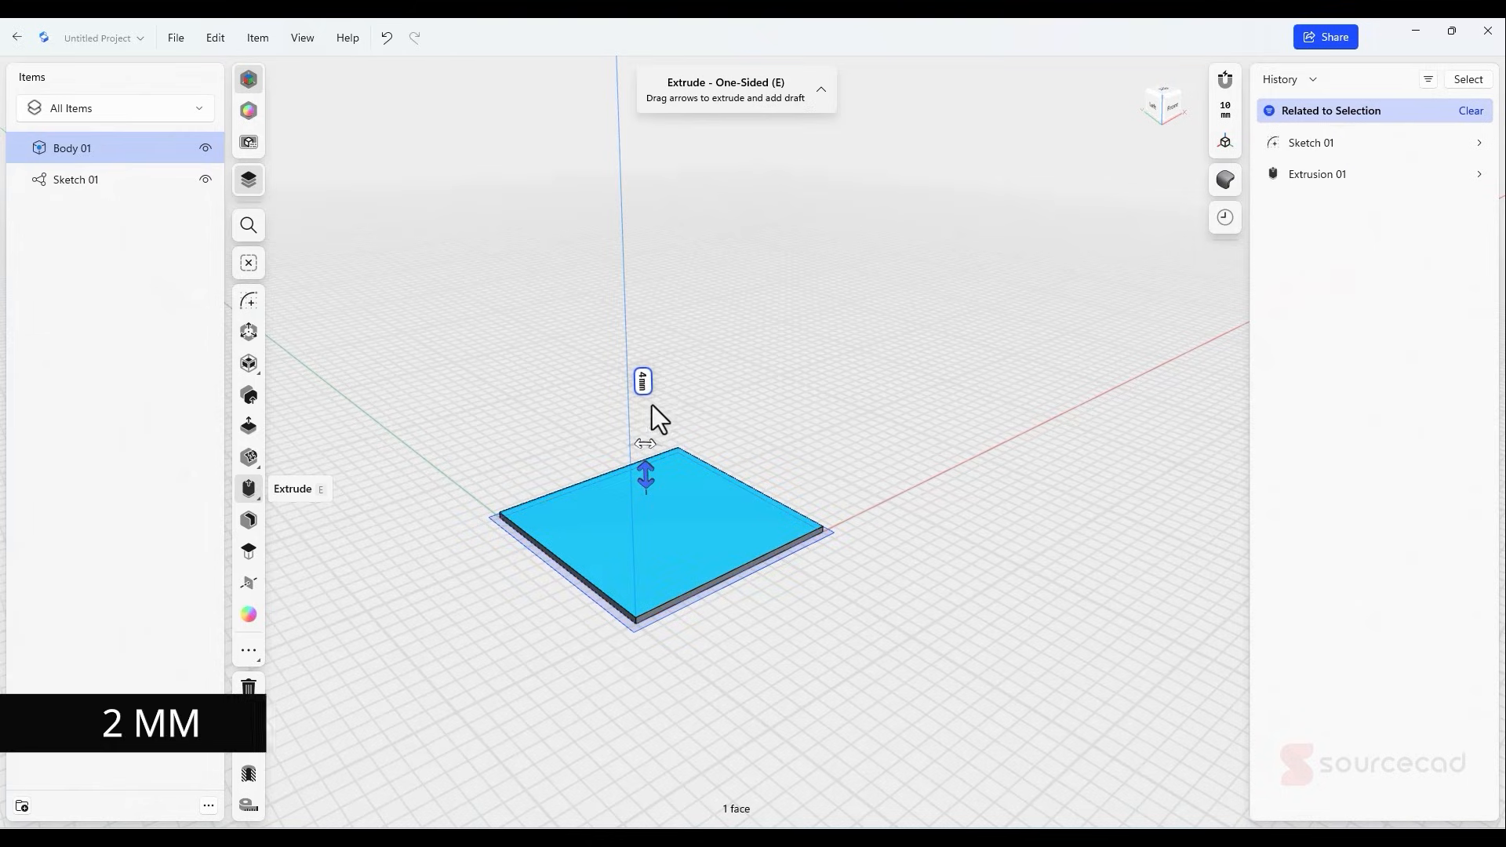
click(644, 382)
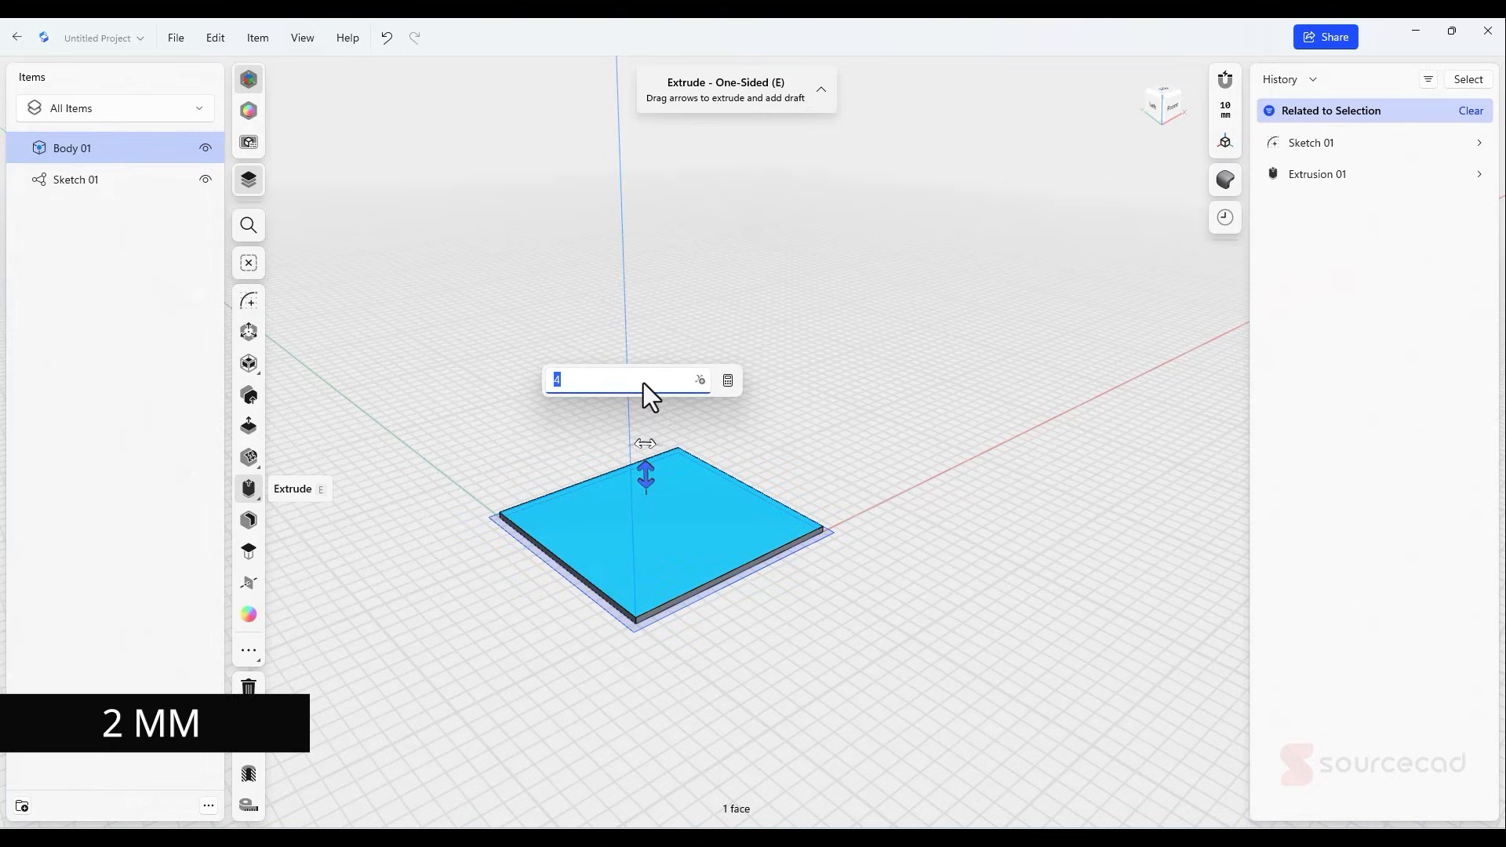
text(2)
key(Return)
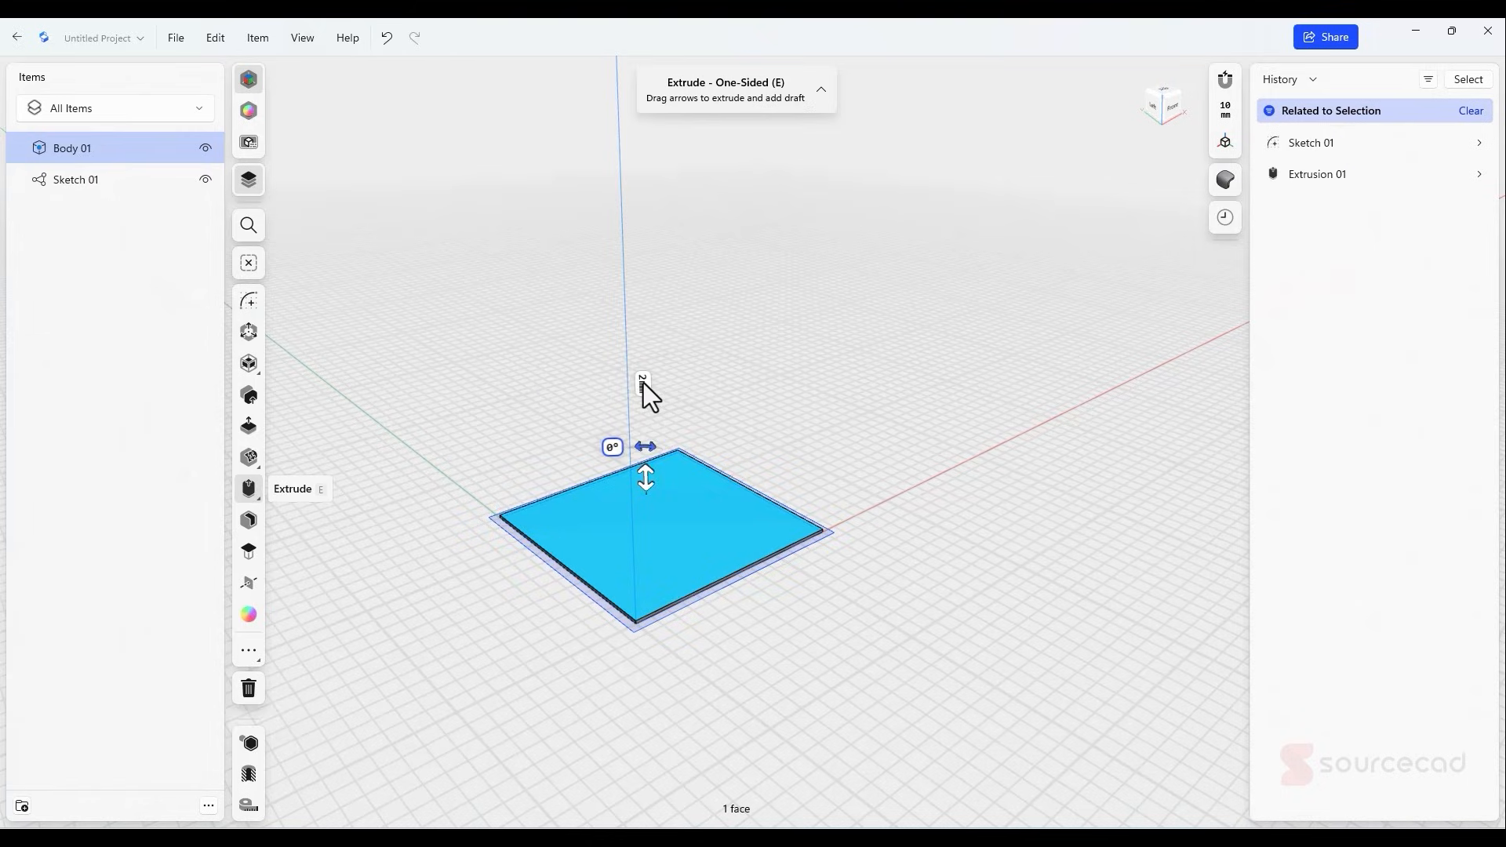
- Extrude the narrow border region around the plate upward 14 mm as a separate wall body
double_click(512, 533)
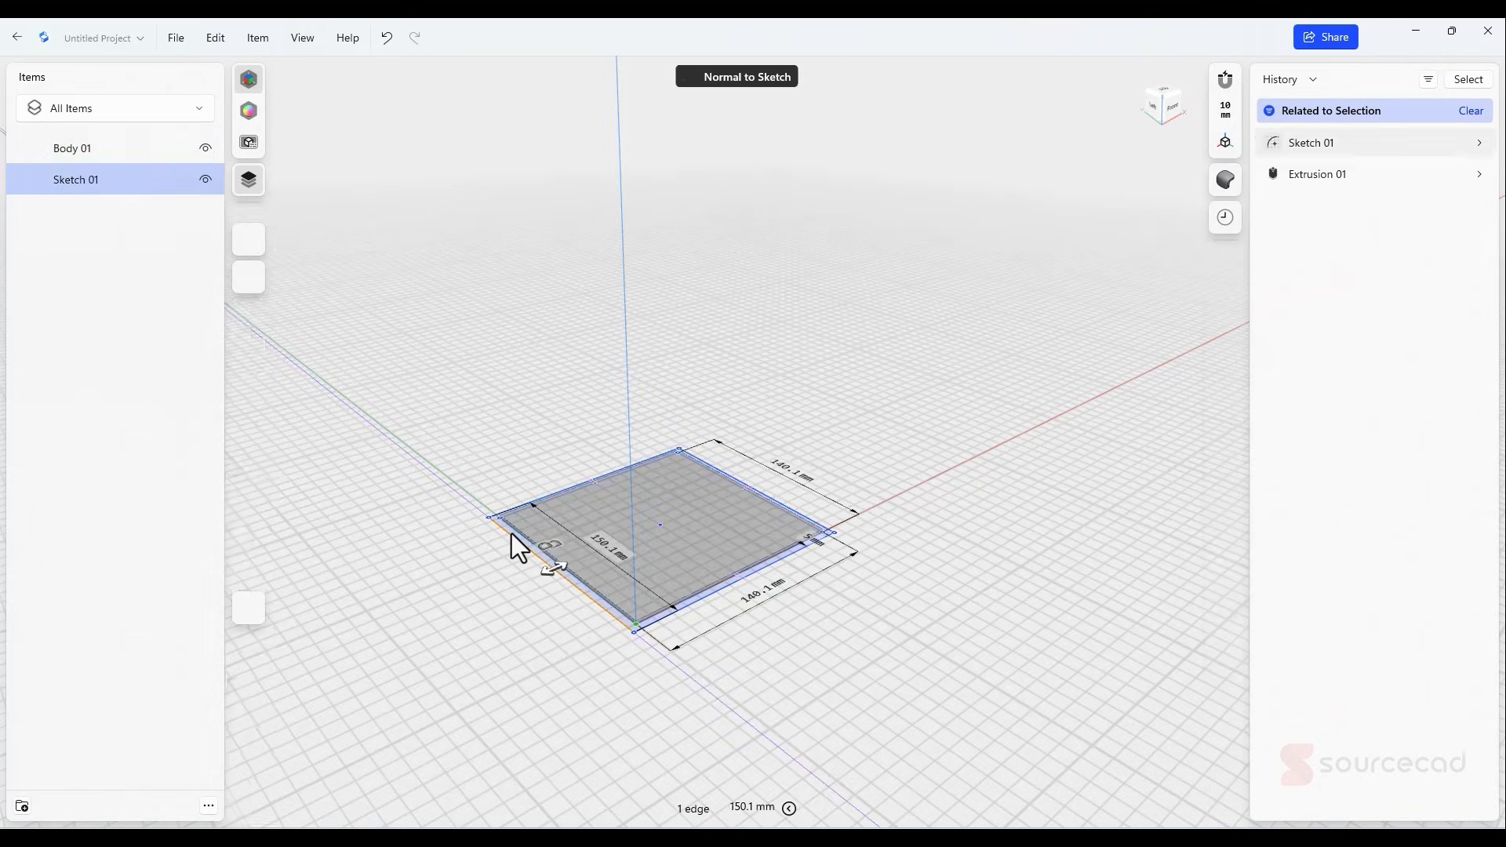
click(497, 582)
scroll(527, 574, up, 5)
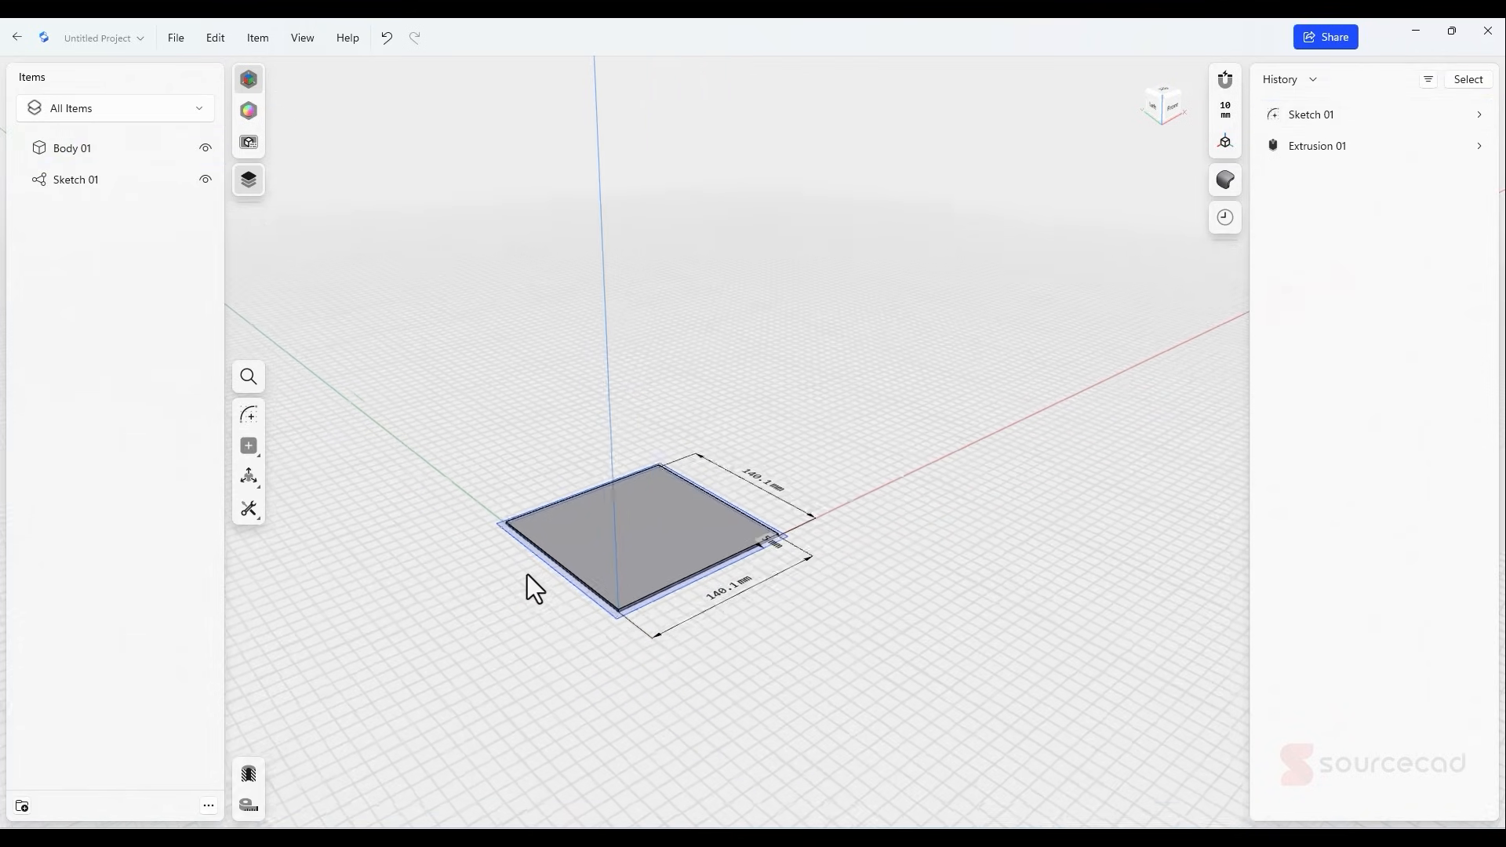
click(518, 535)
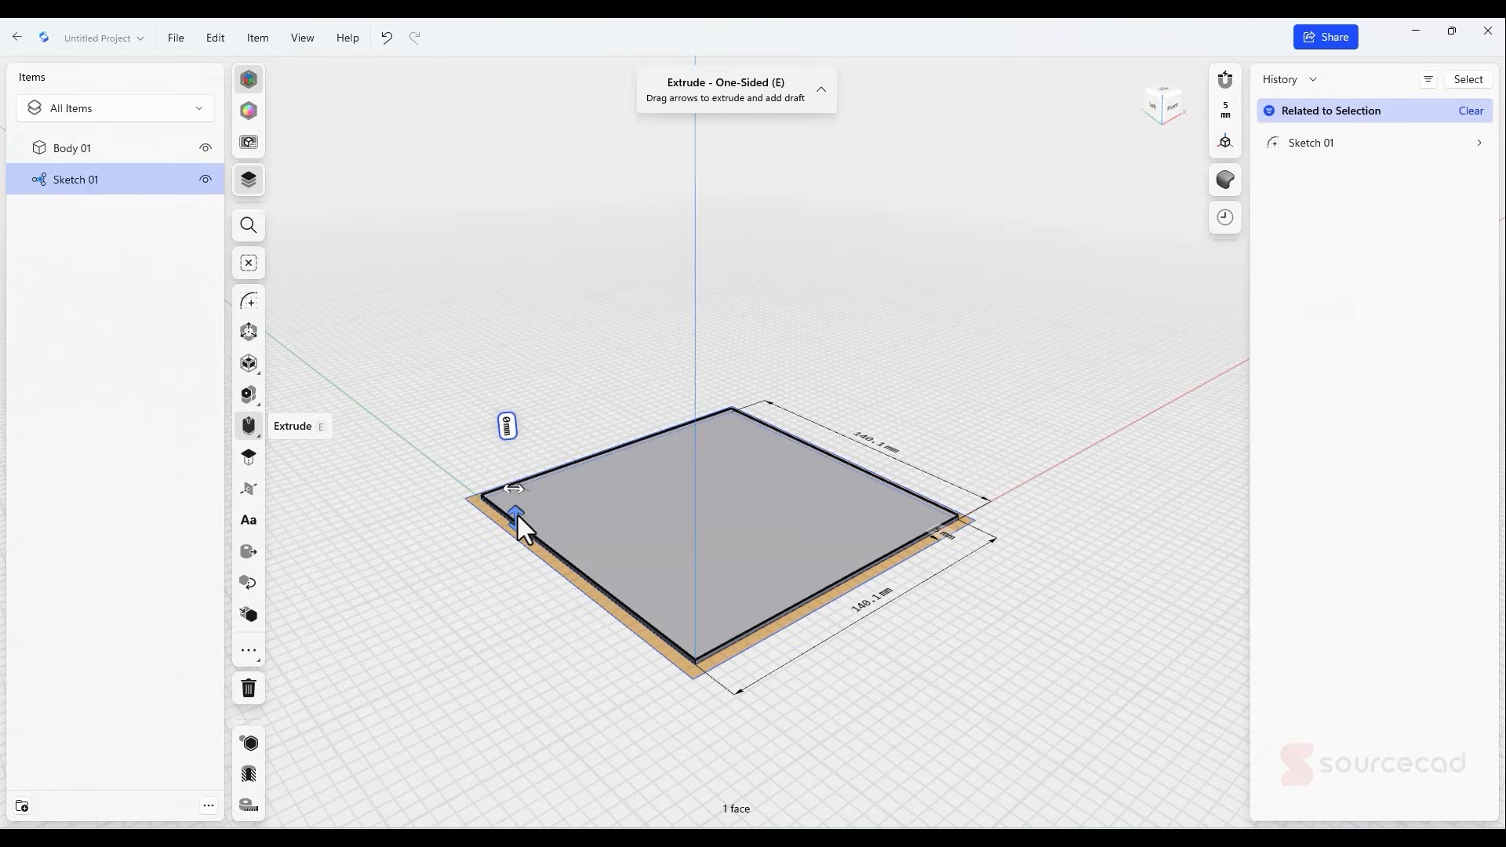
drag(516, 511, 511, 474)
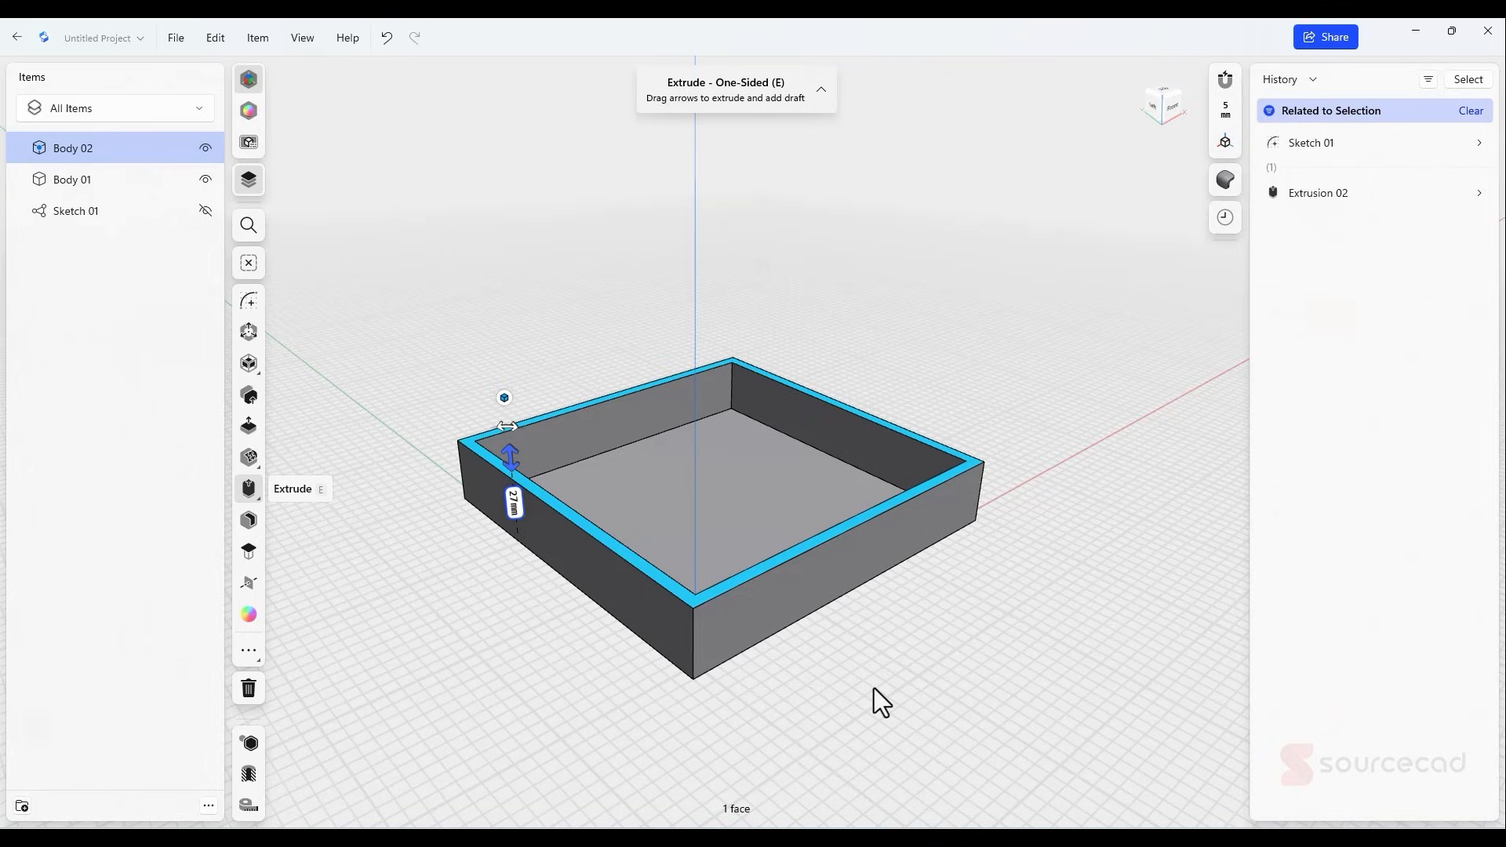
click(515, 505)
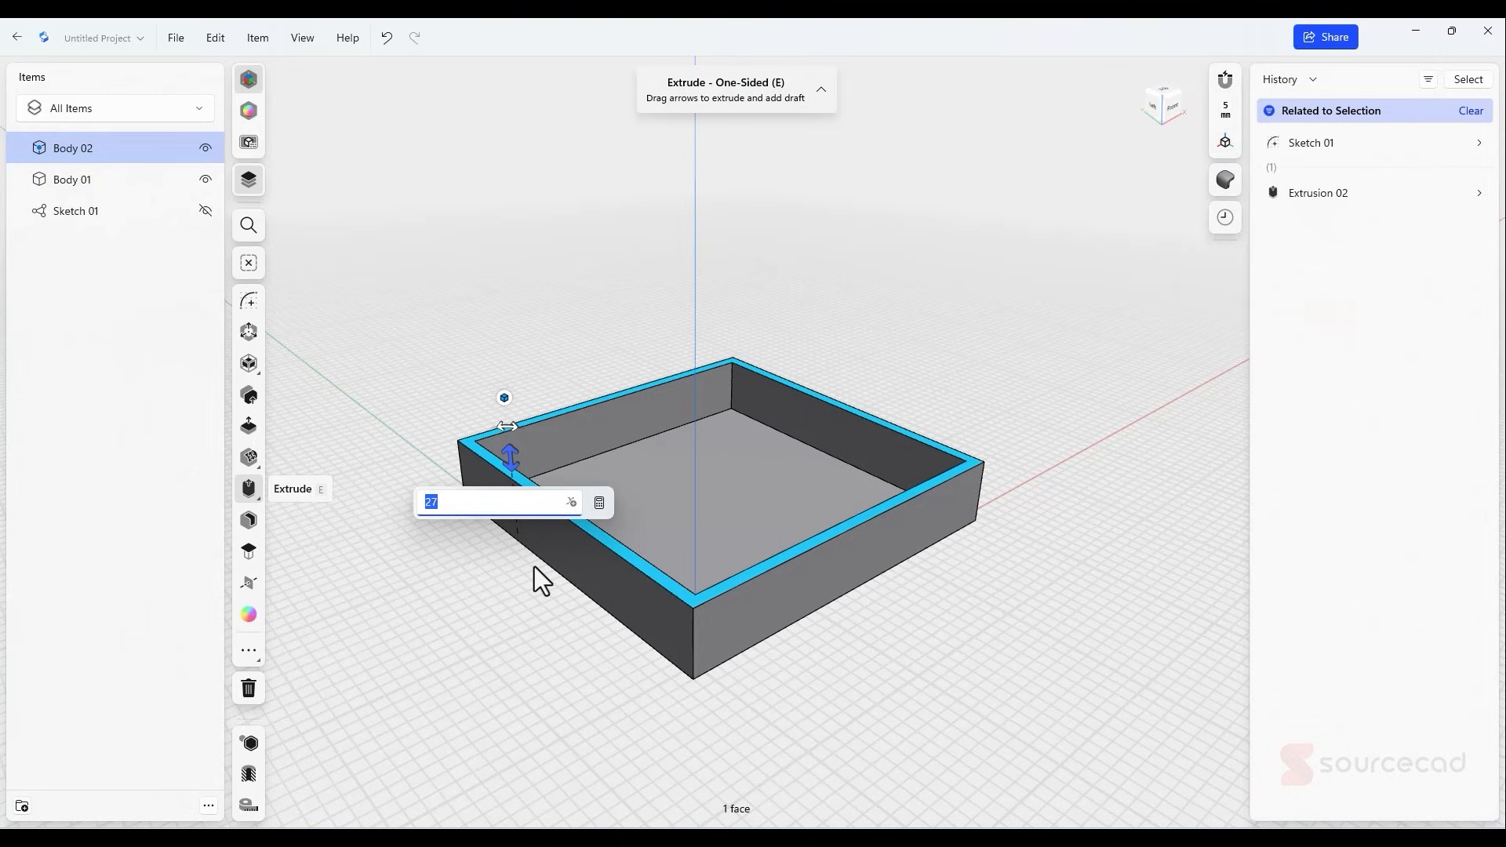
text(14)
key(Return)
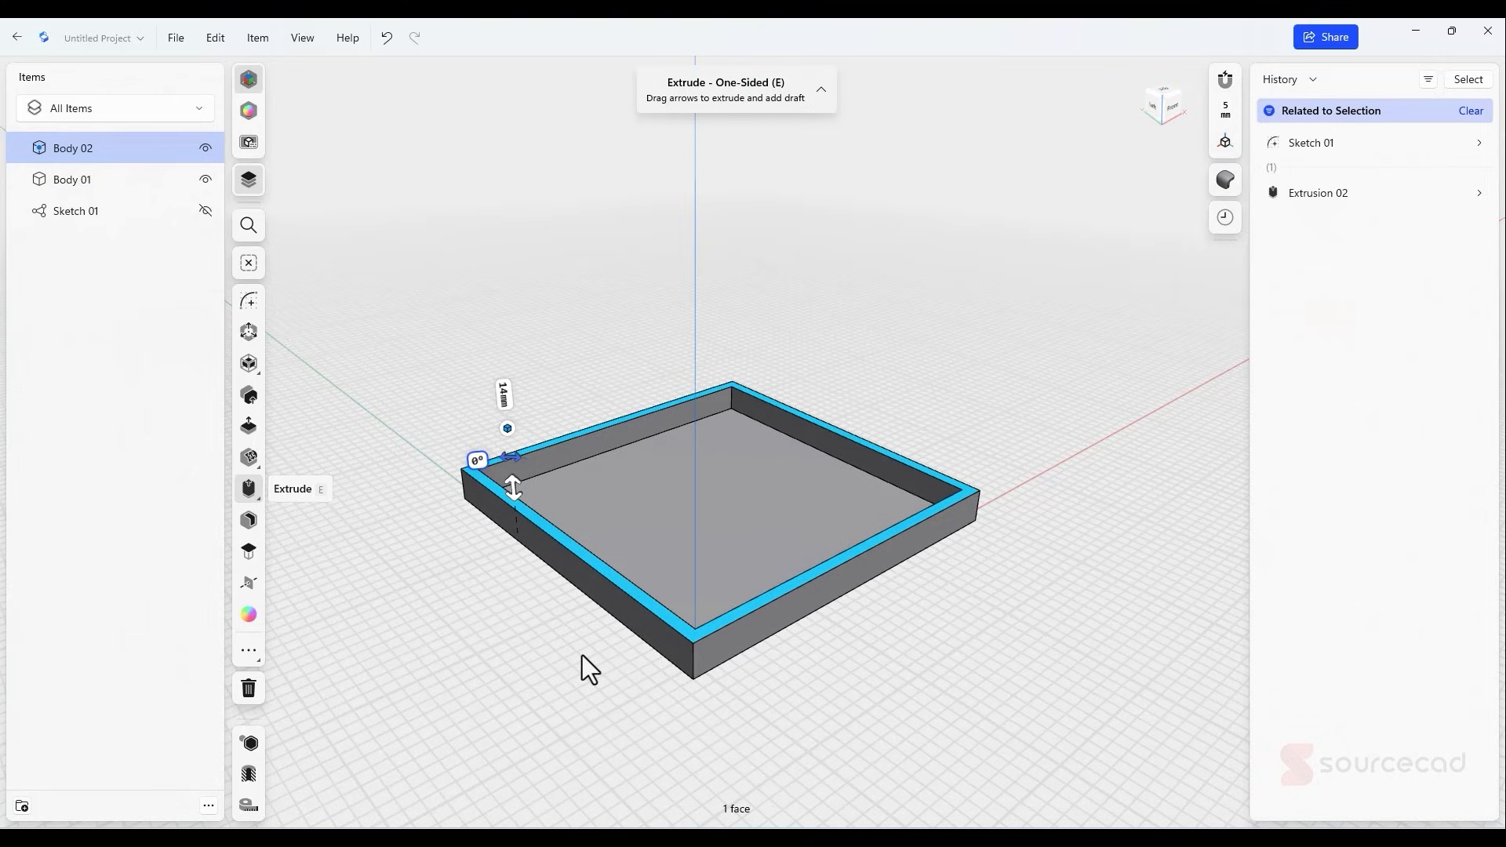
click(534, 658)
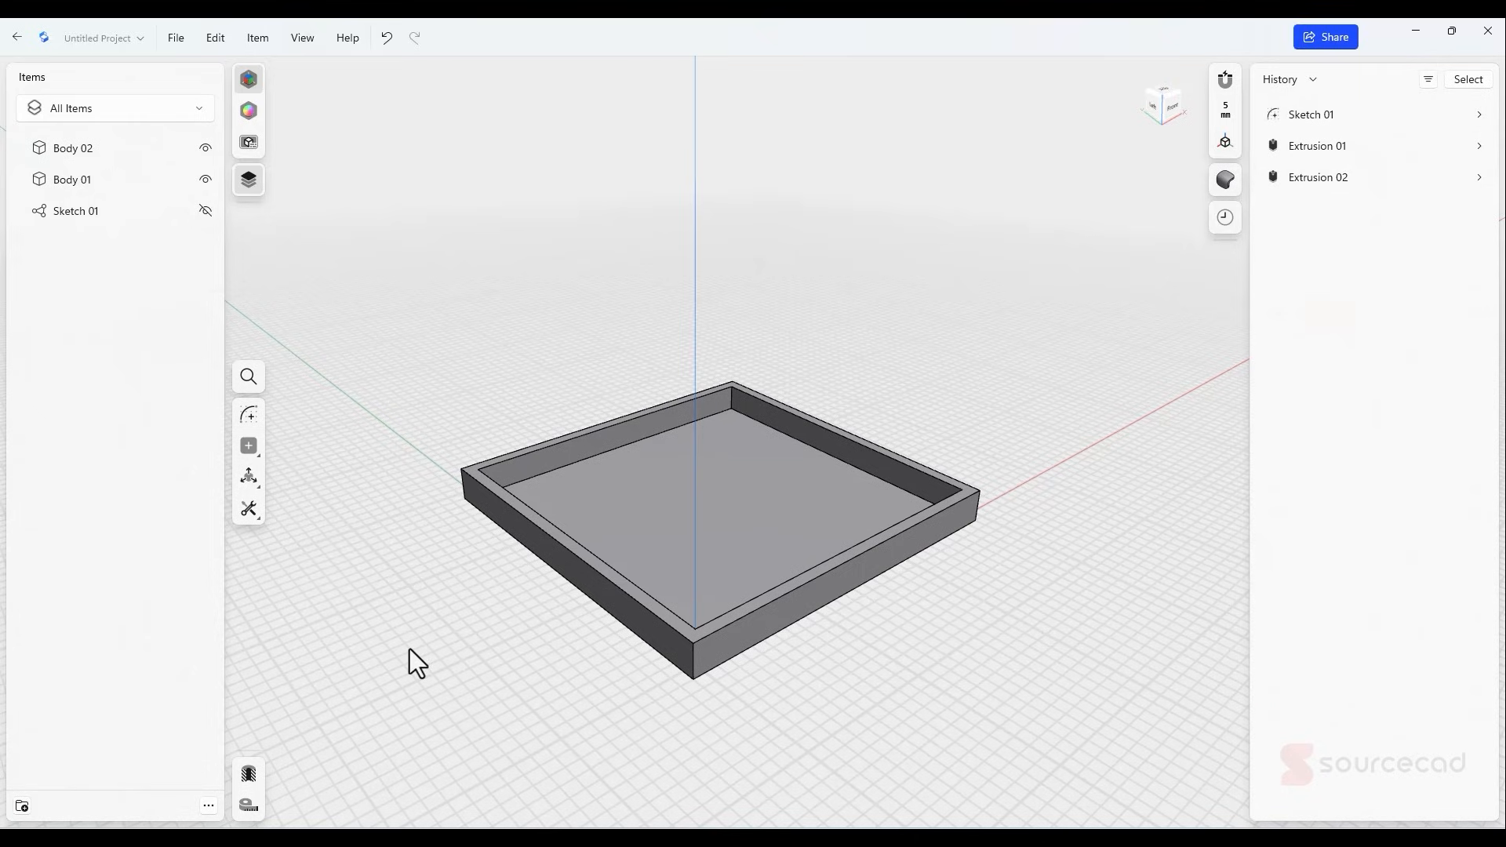
- Fillet the four inner vertical corner edges of the wall with a 10 mm chord fillet
key(f)
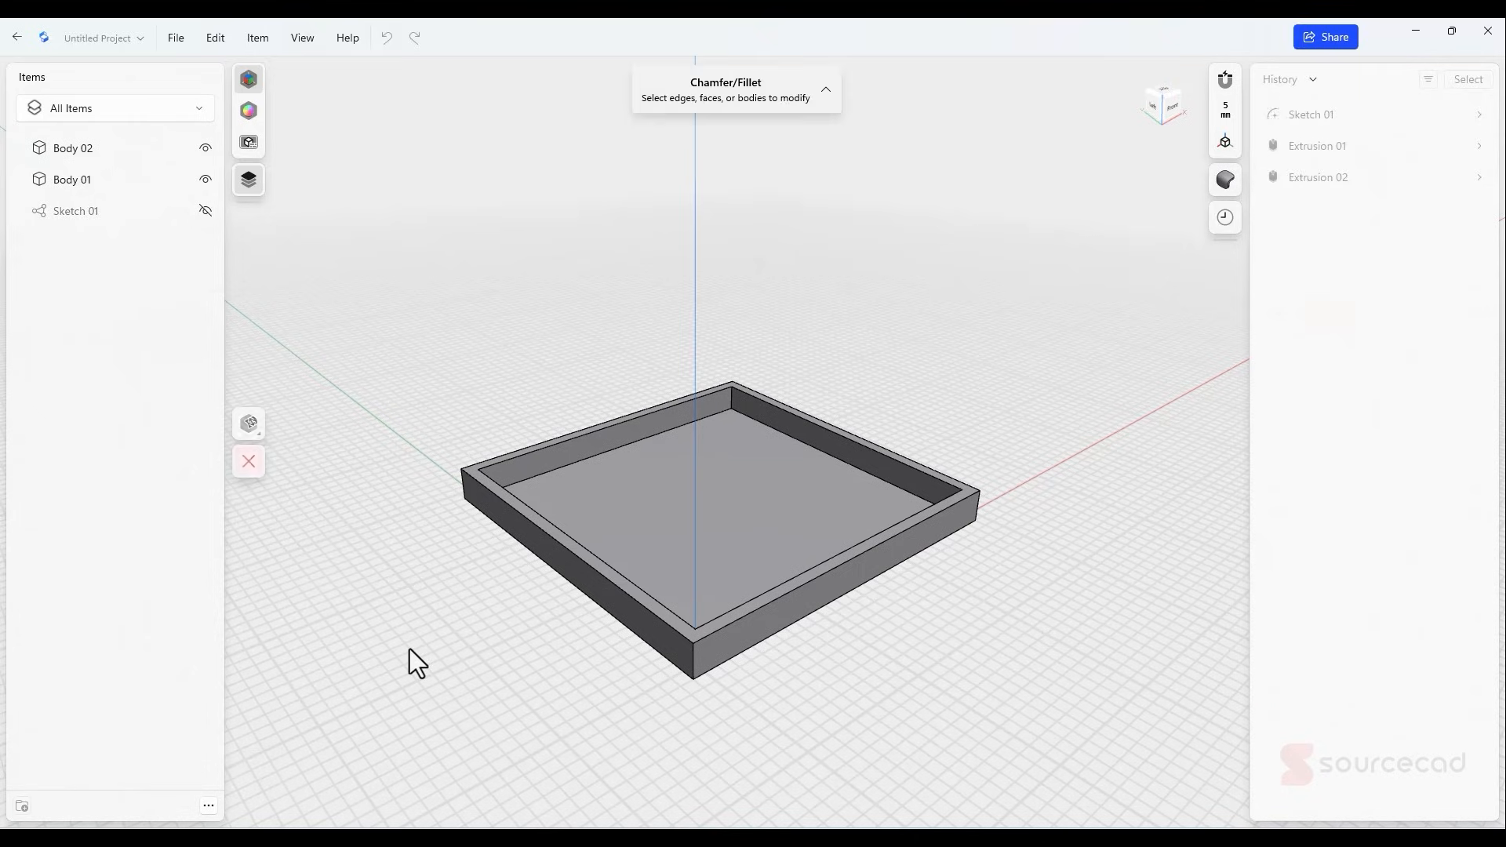
click(731, 395)
right_drag(615, 384, 933, 281)
click(660, 331)
click(830, 281)
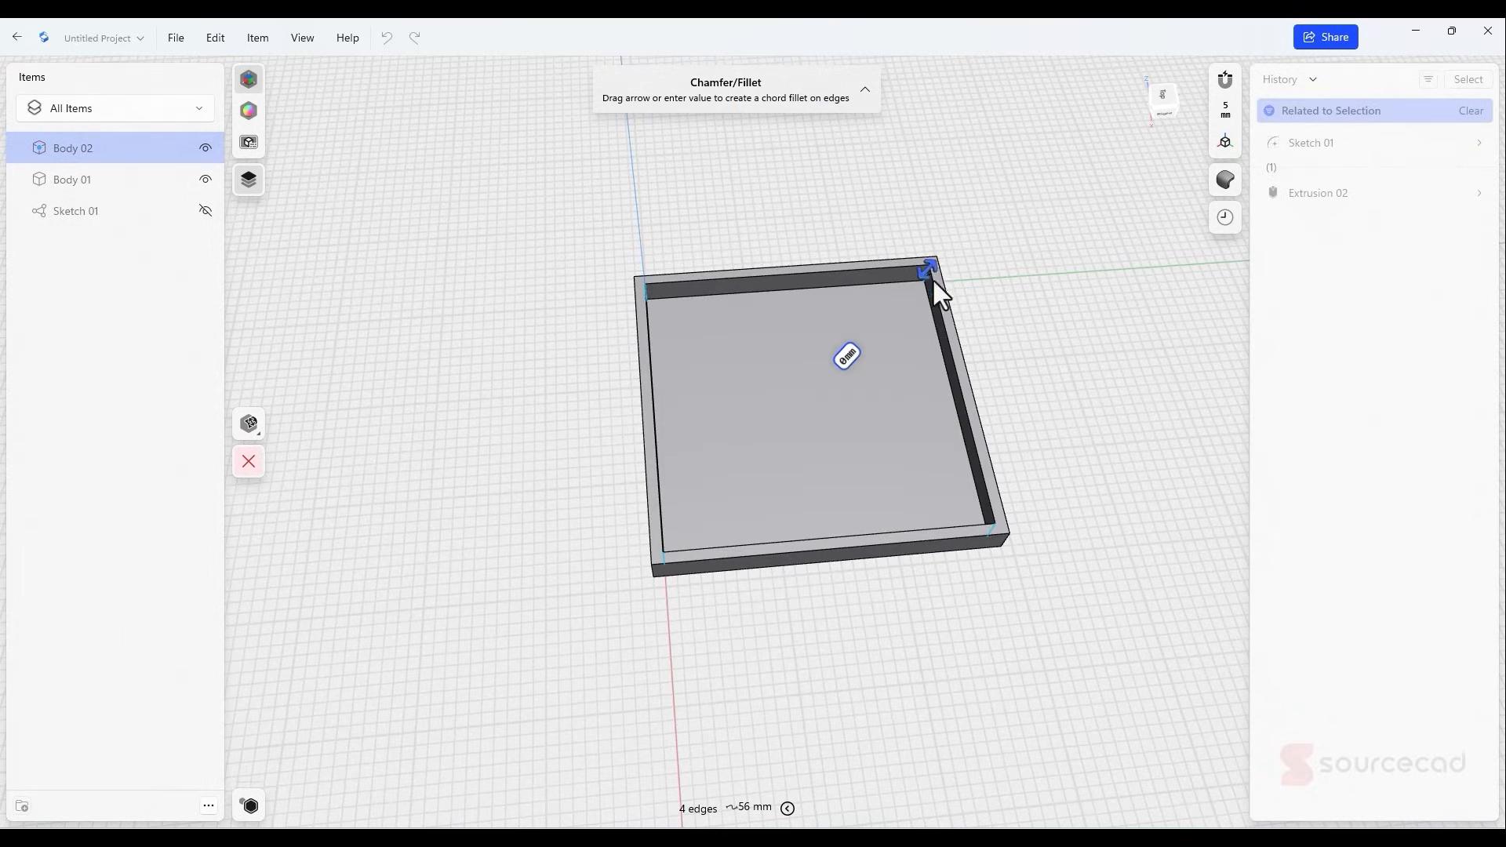
drag(920, 281, 807, 394)
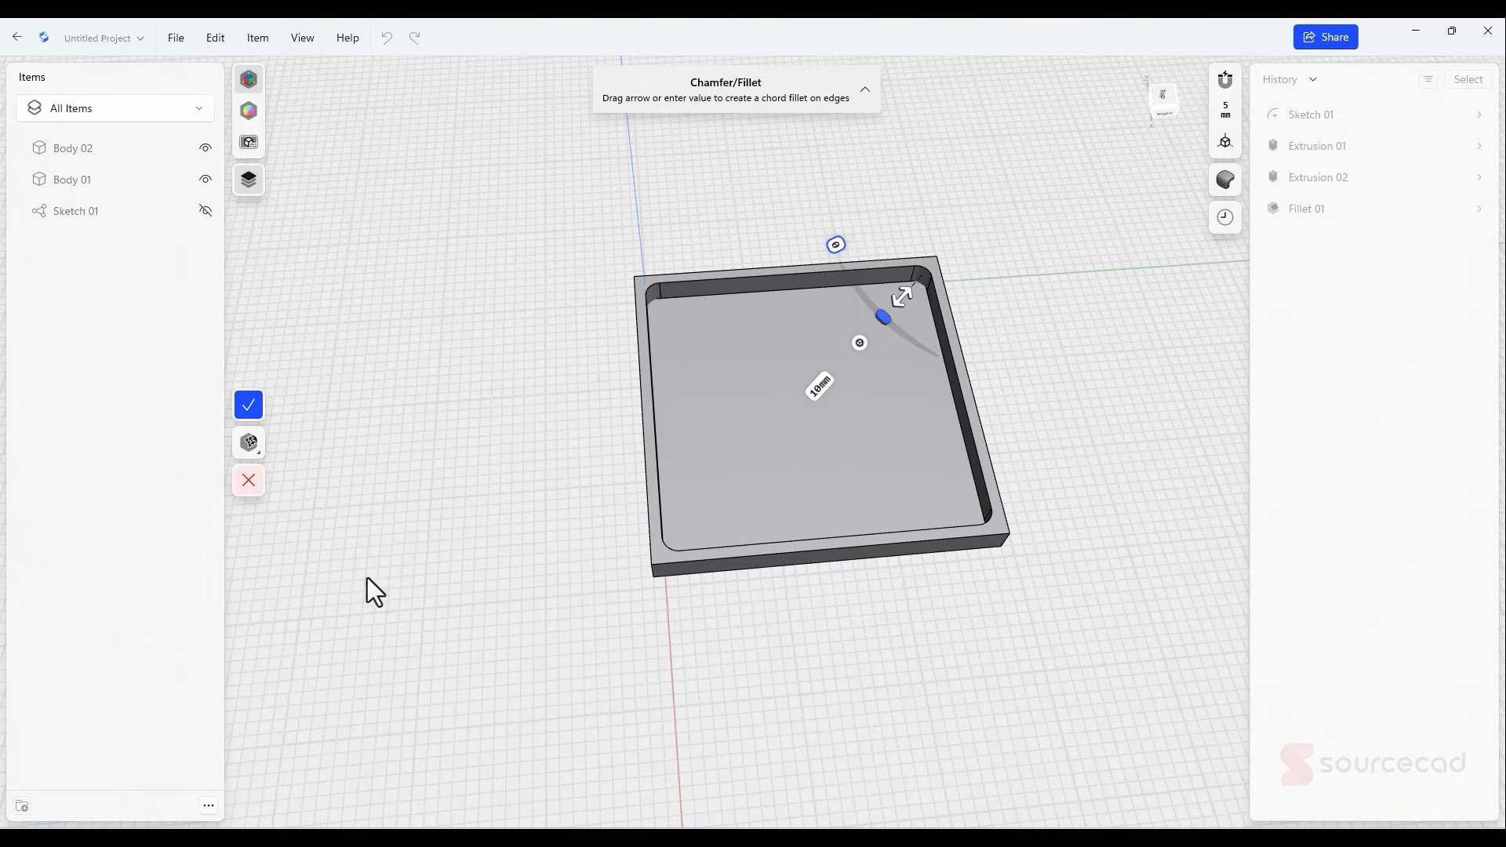
click(249, 409)
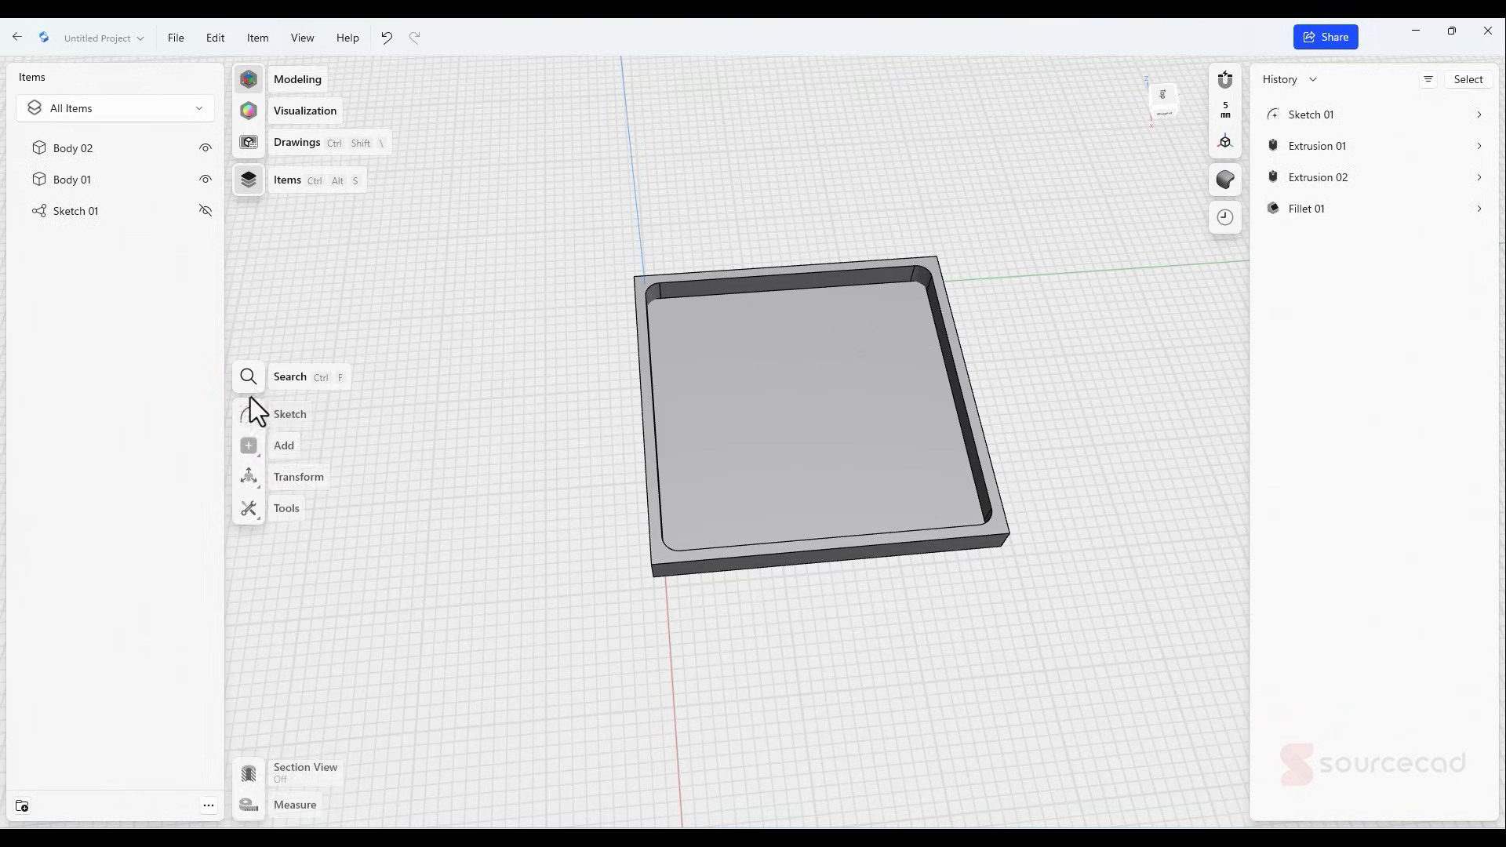
- Fillet the four outer vertical corner edges of the wall with a 14 mm chord fillet
key(f)
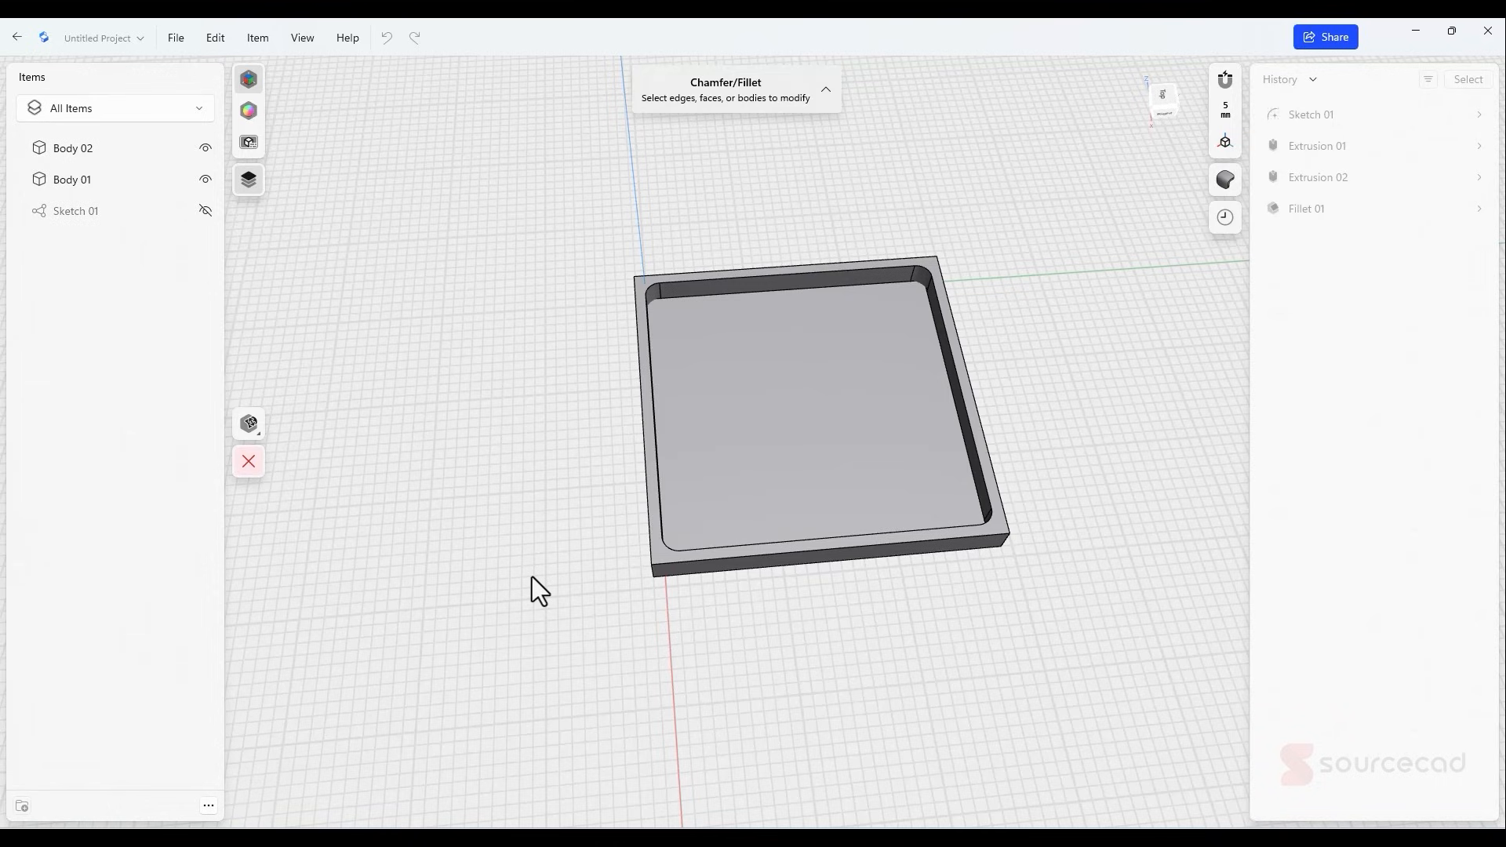
click(652, 572)
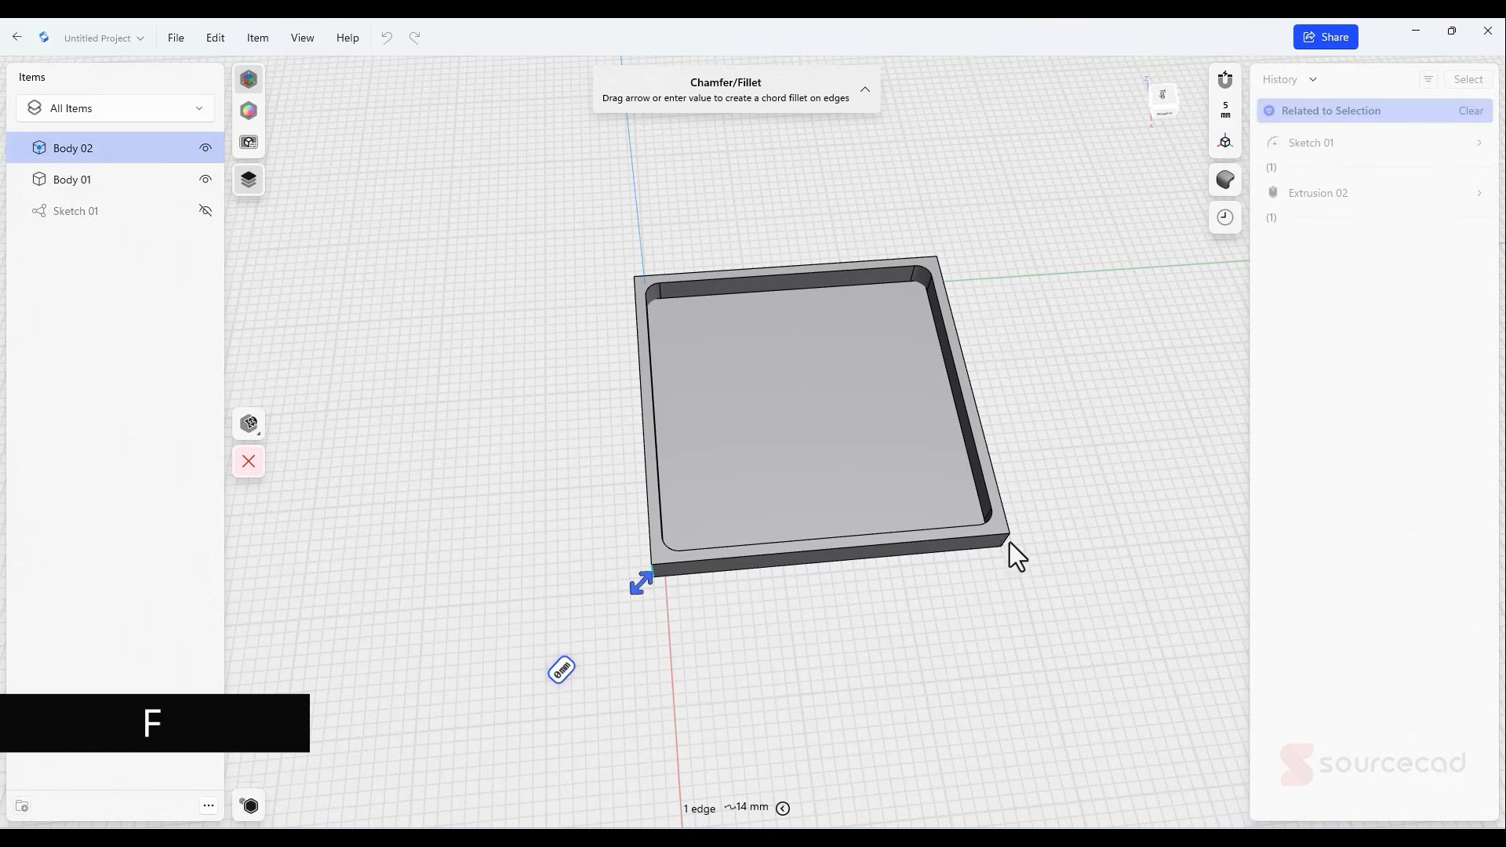
click(1008, 538)
right_drag(800, 397, 648, 421)
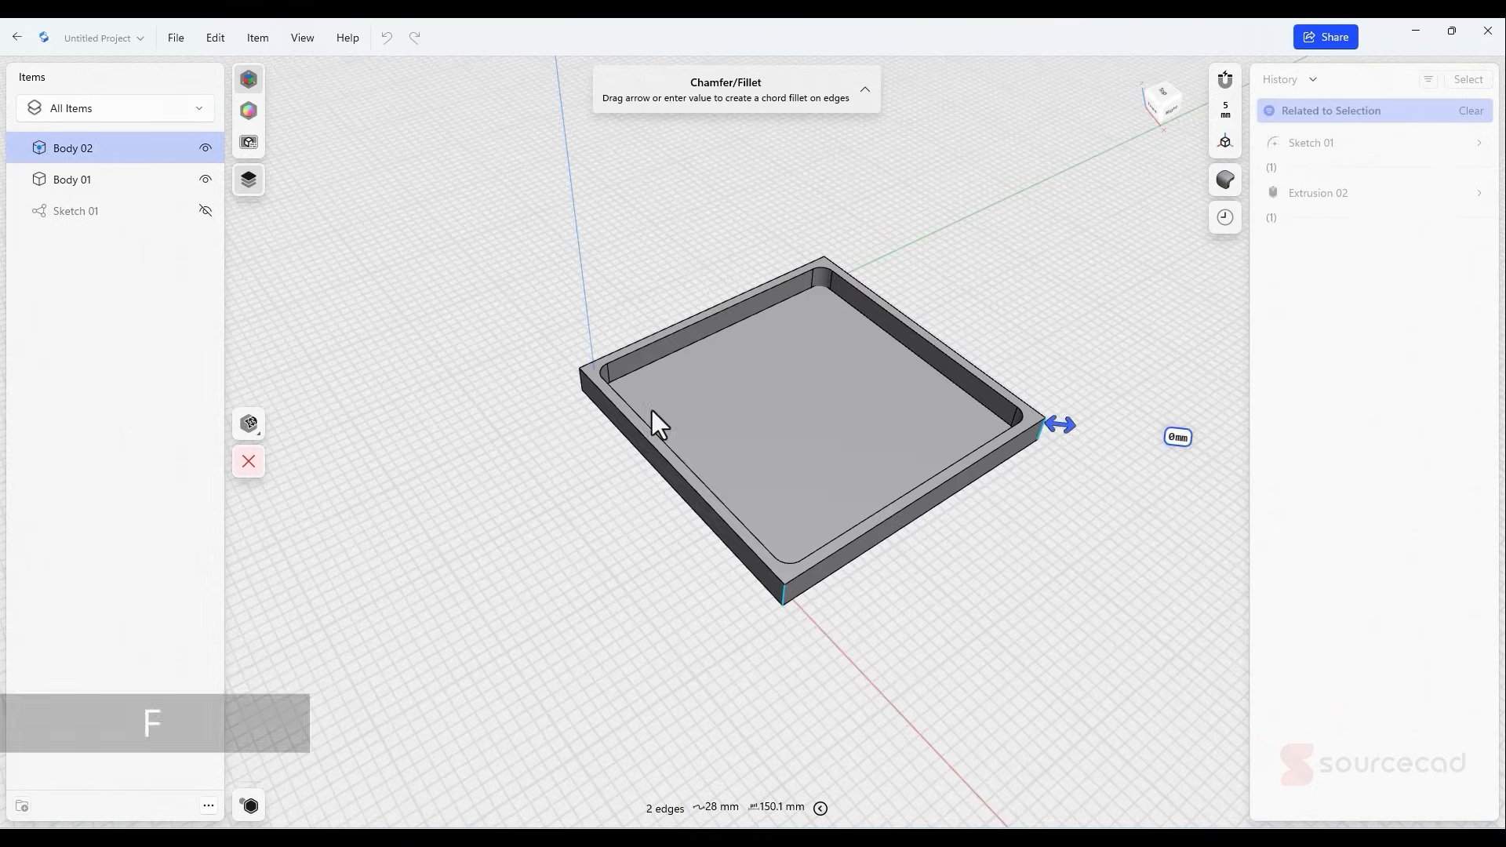
click(580, 383)
right_drag(1009, 330, 888, 326)
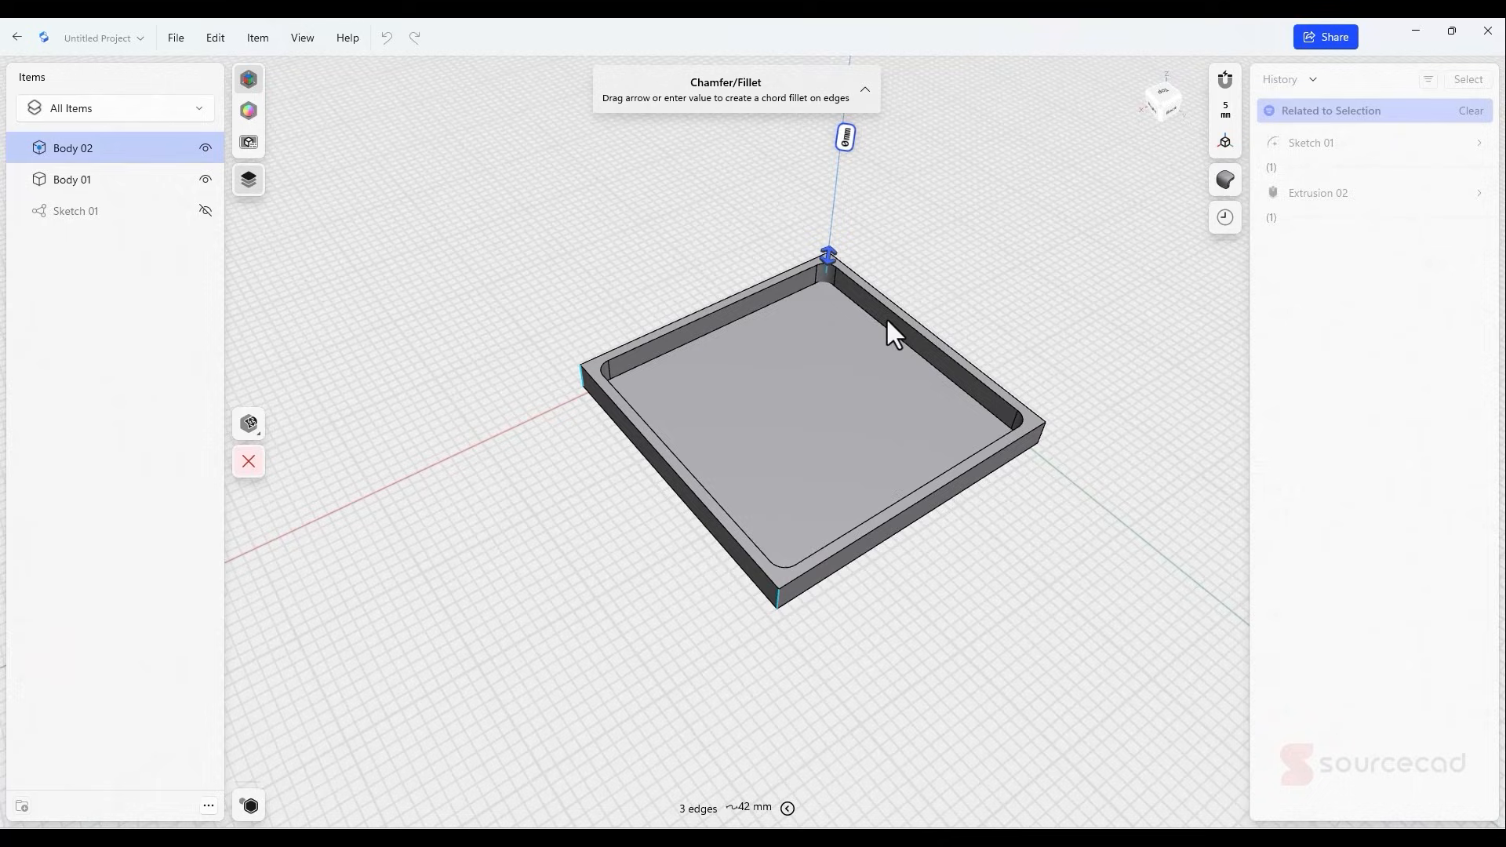
click(1043, 433)
drag(1059, 436, 1088, 440)
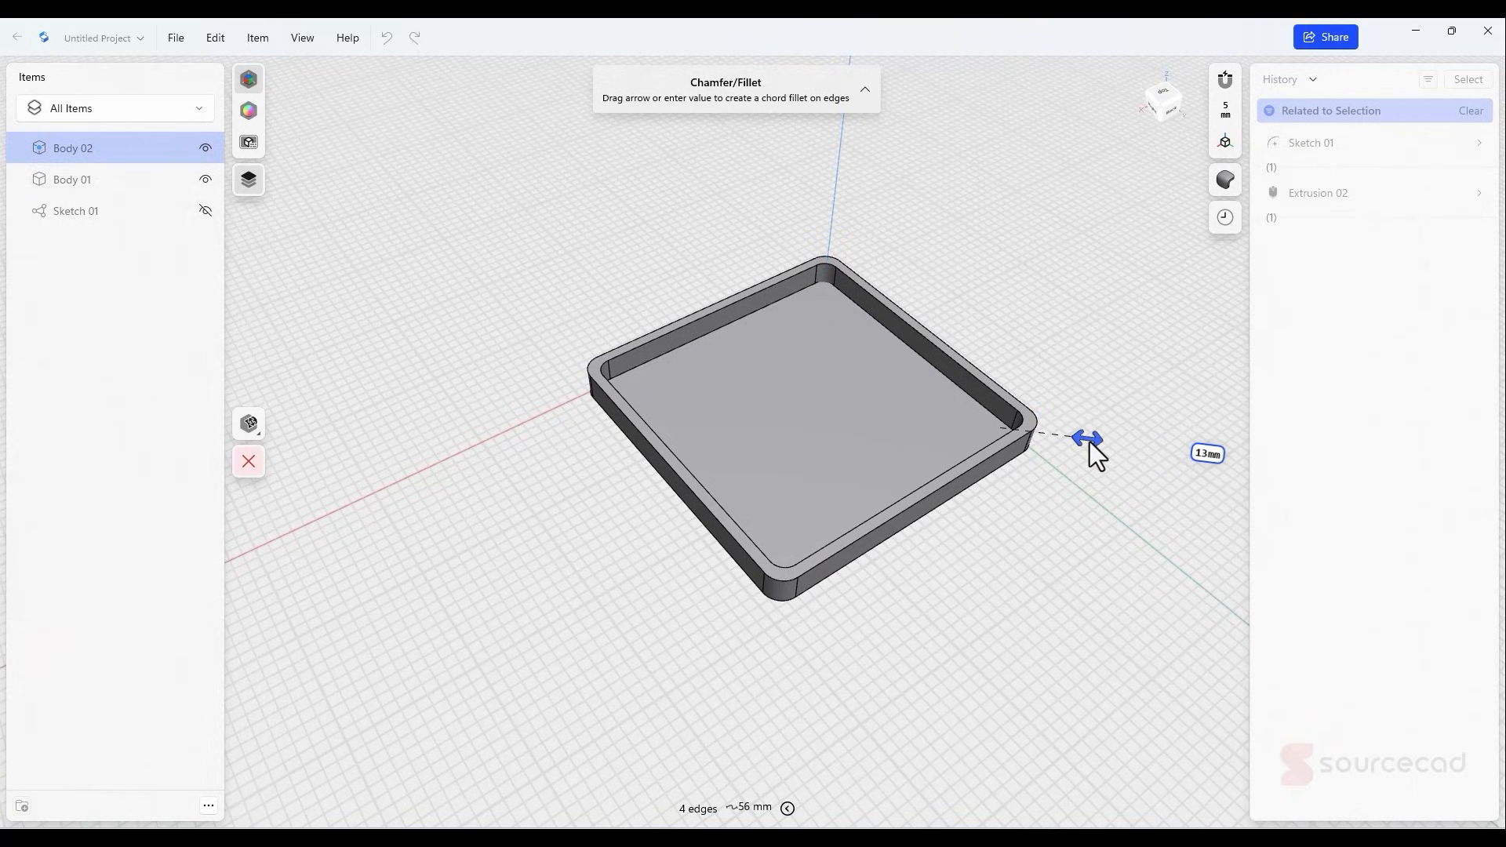
right_drag(1030, 496, 1027, 526)
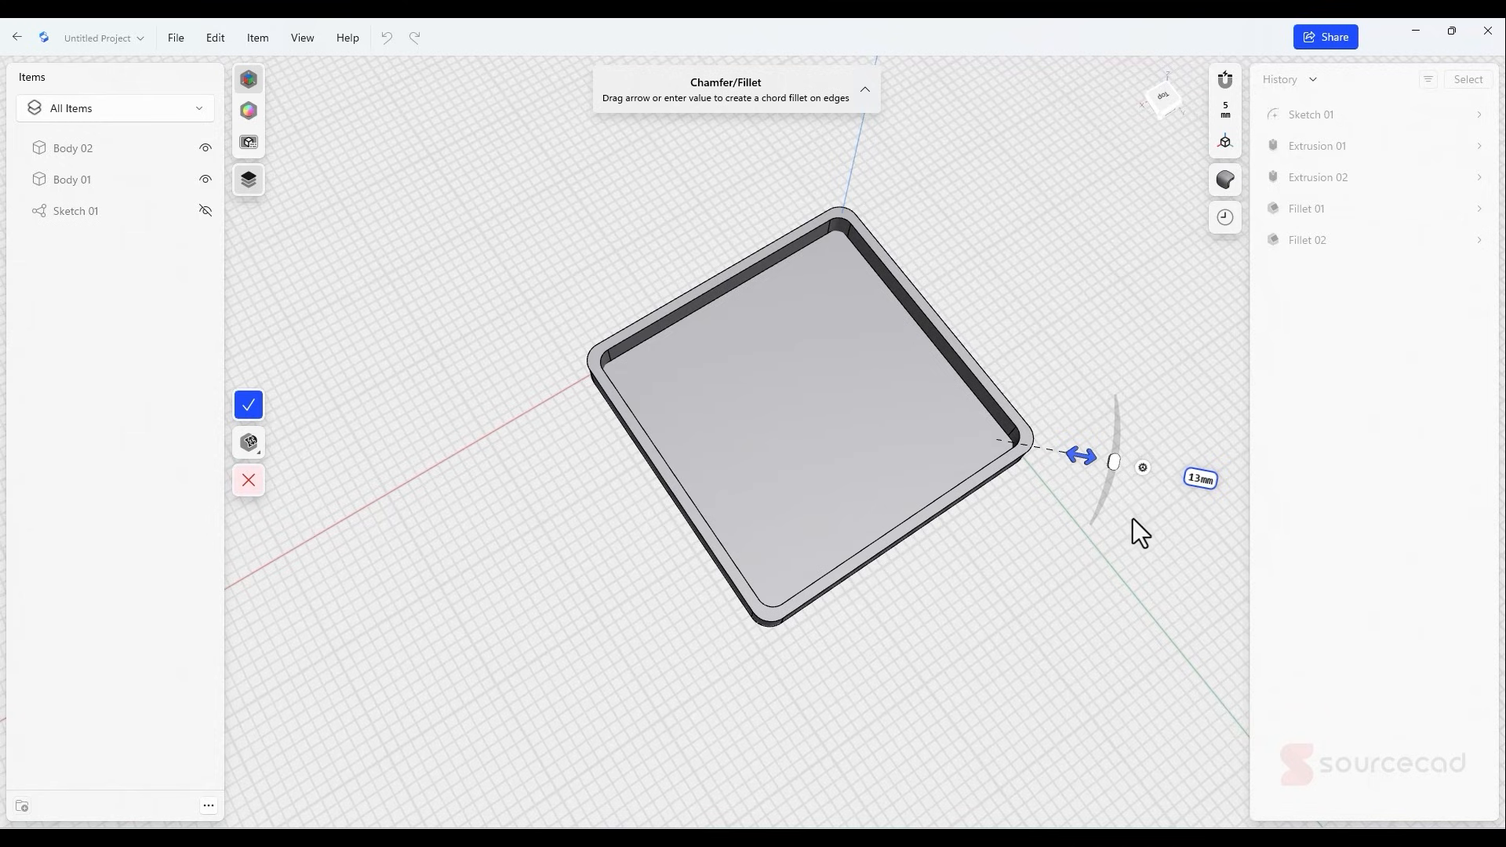
click(1201, 478)
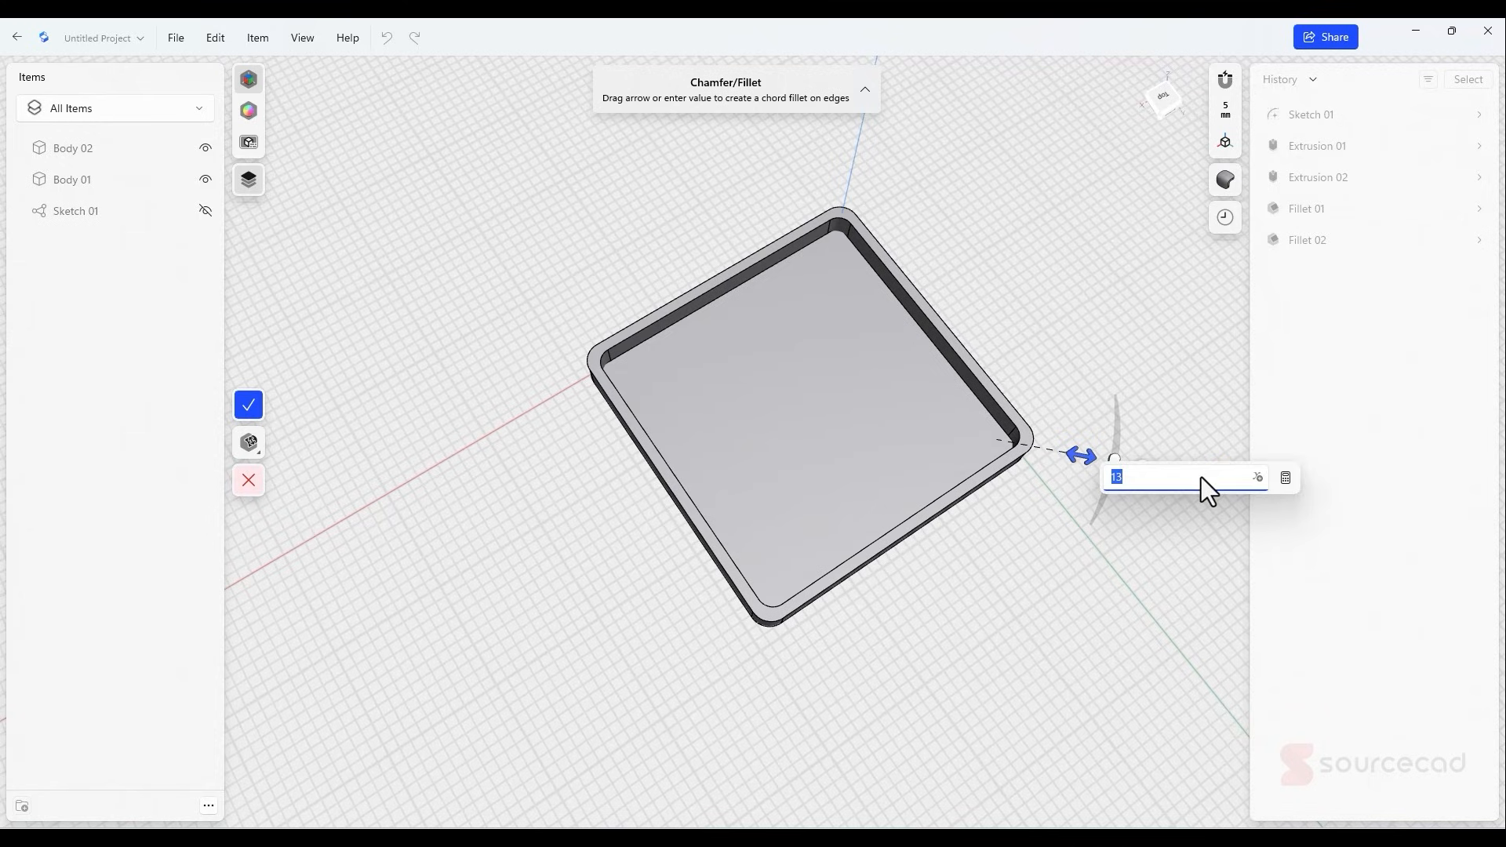
text(14)
key(Return)
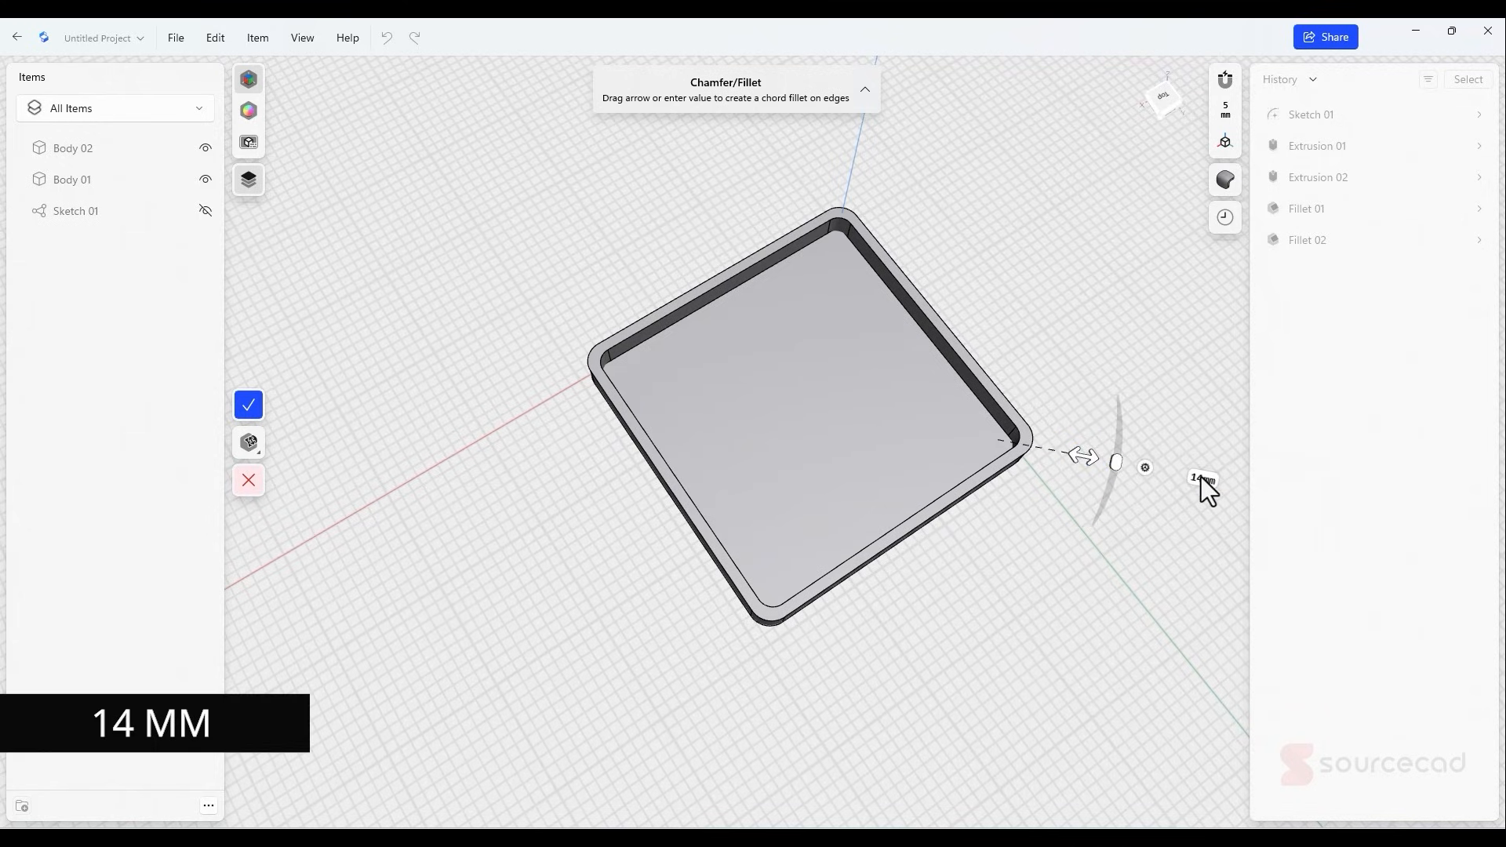
key(Return)
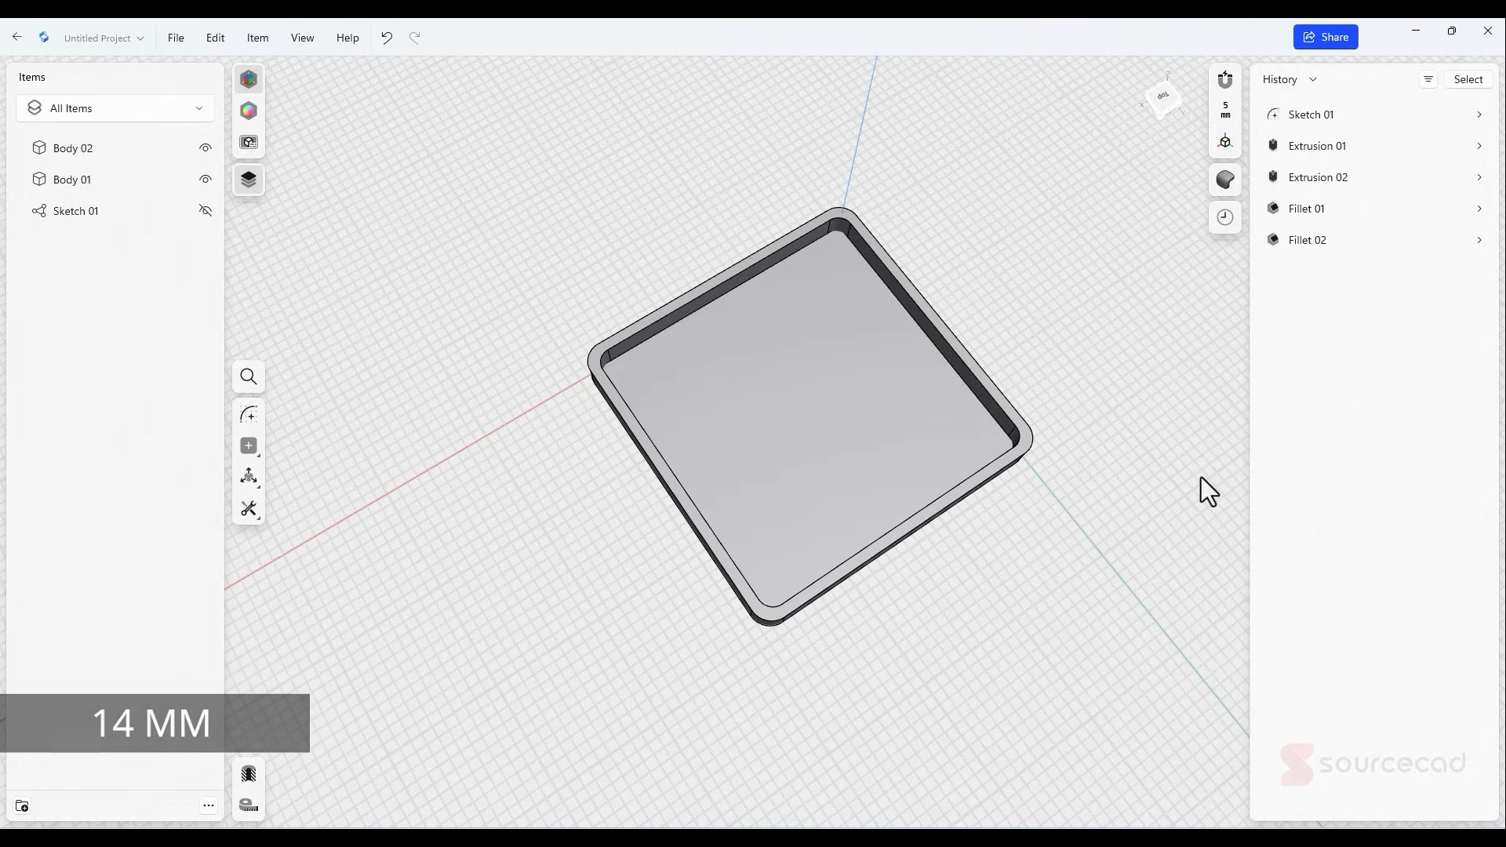
- Unite the floor plate and the surrounding wall into a single body with Union
right_drag(948, 613, 724, 487)
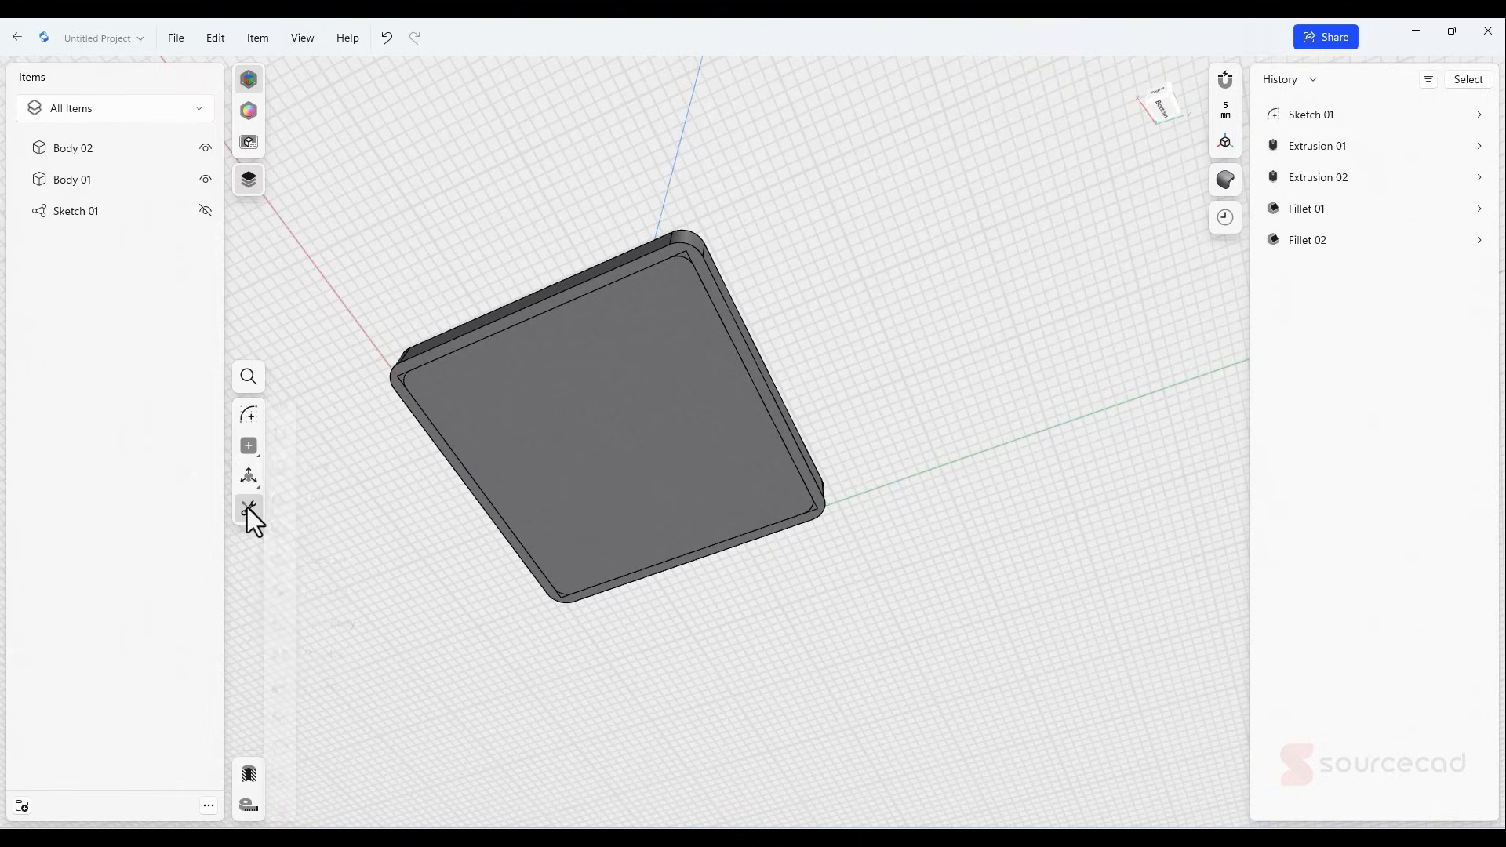
mouse_move(248, 510)
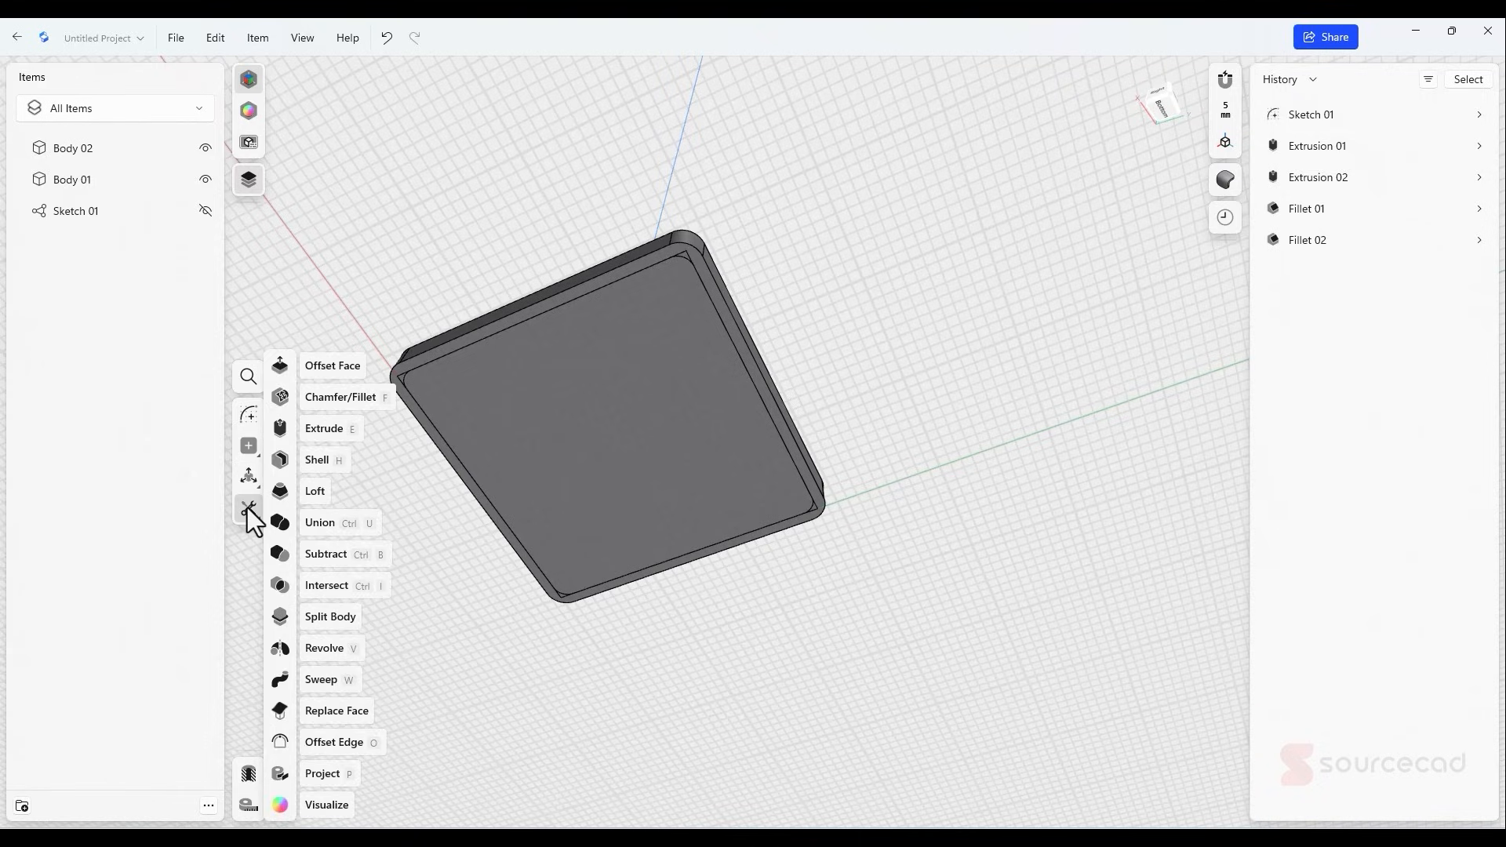
click(330, 522)
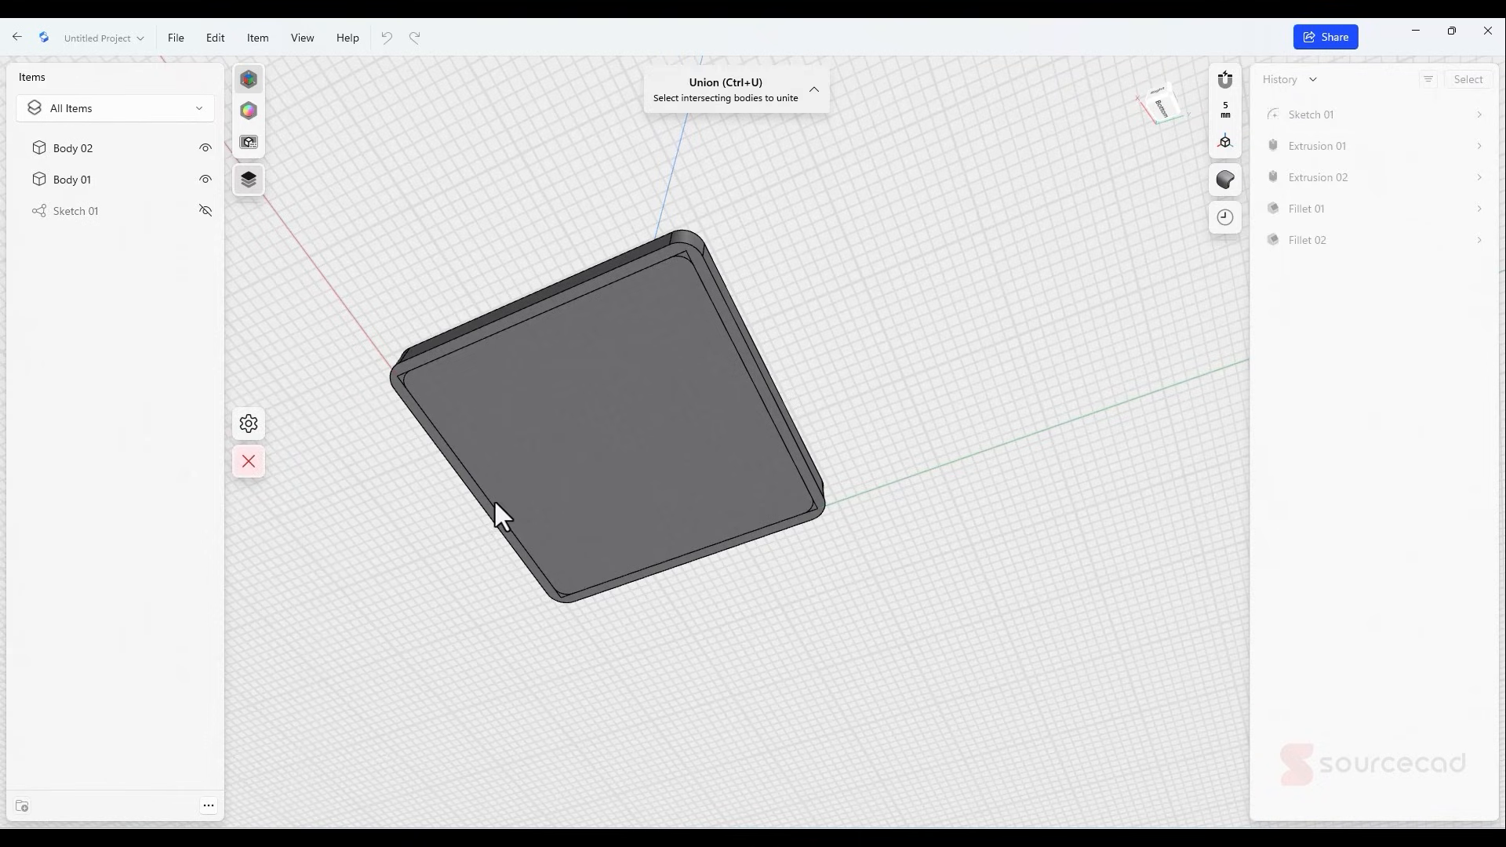
click(560, 439)
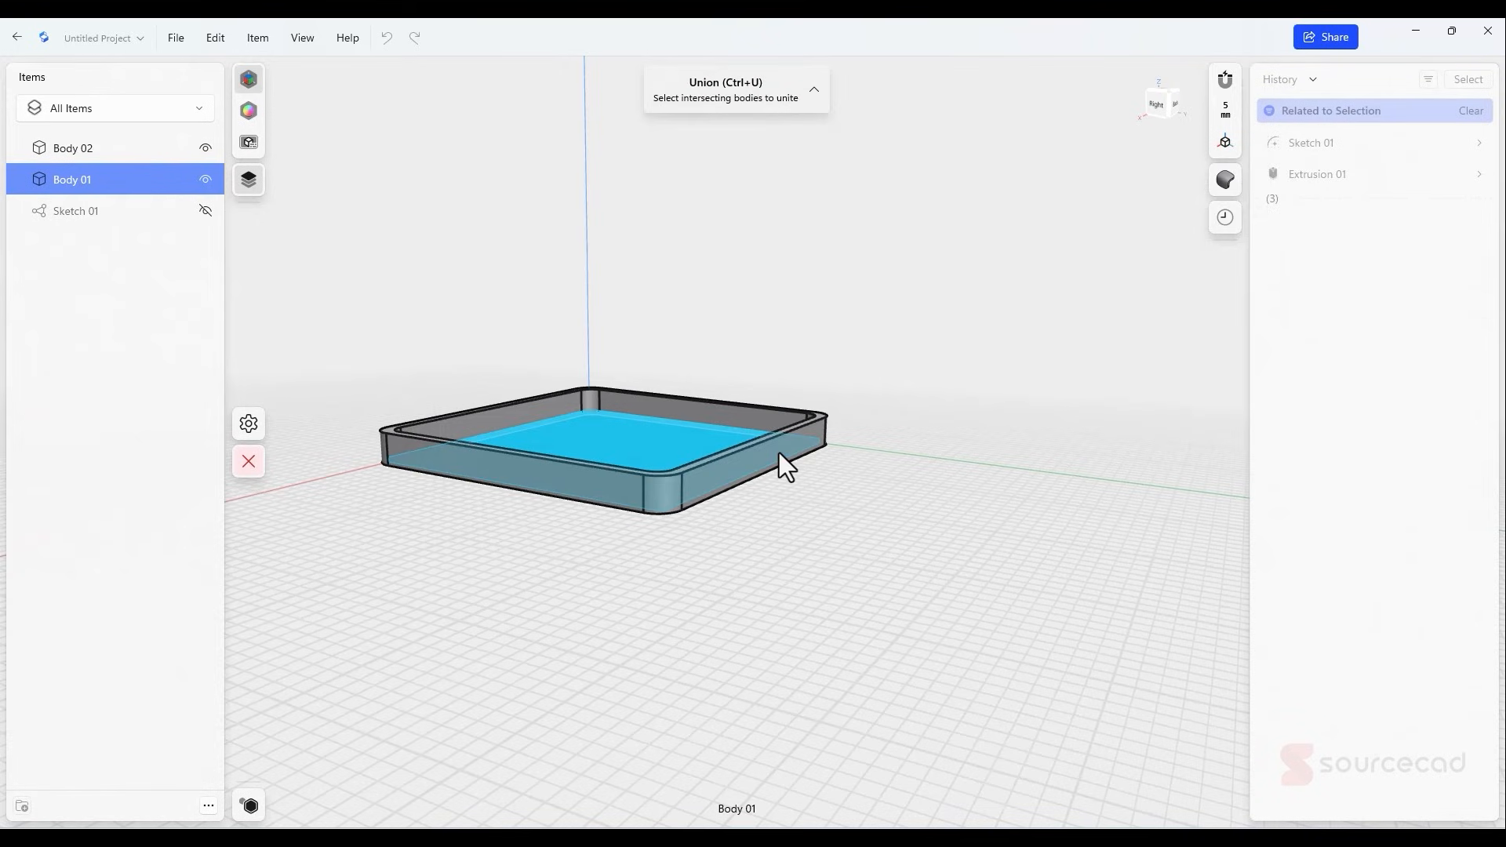
click(779, 459)
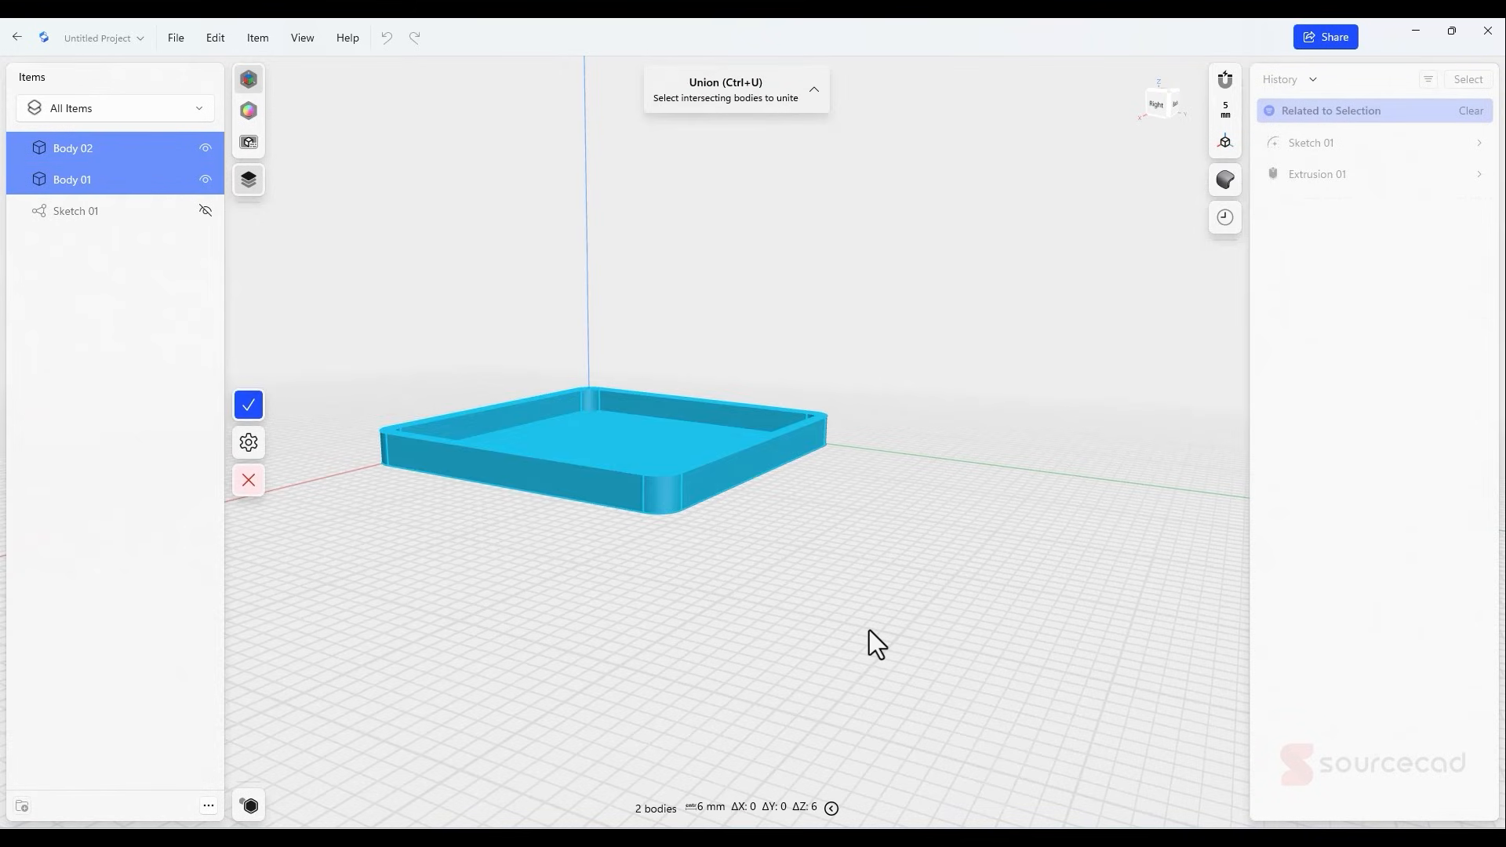
click(248, 405)
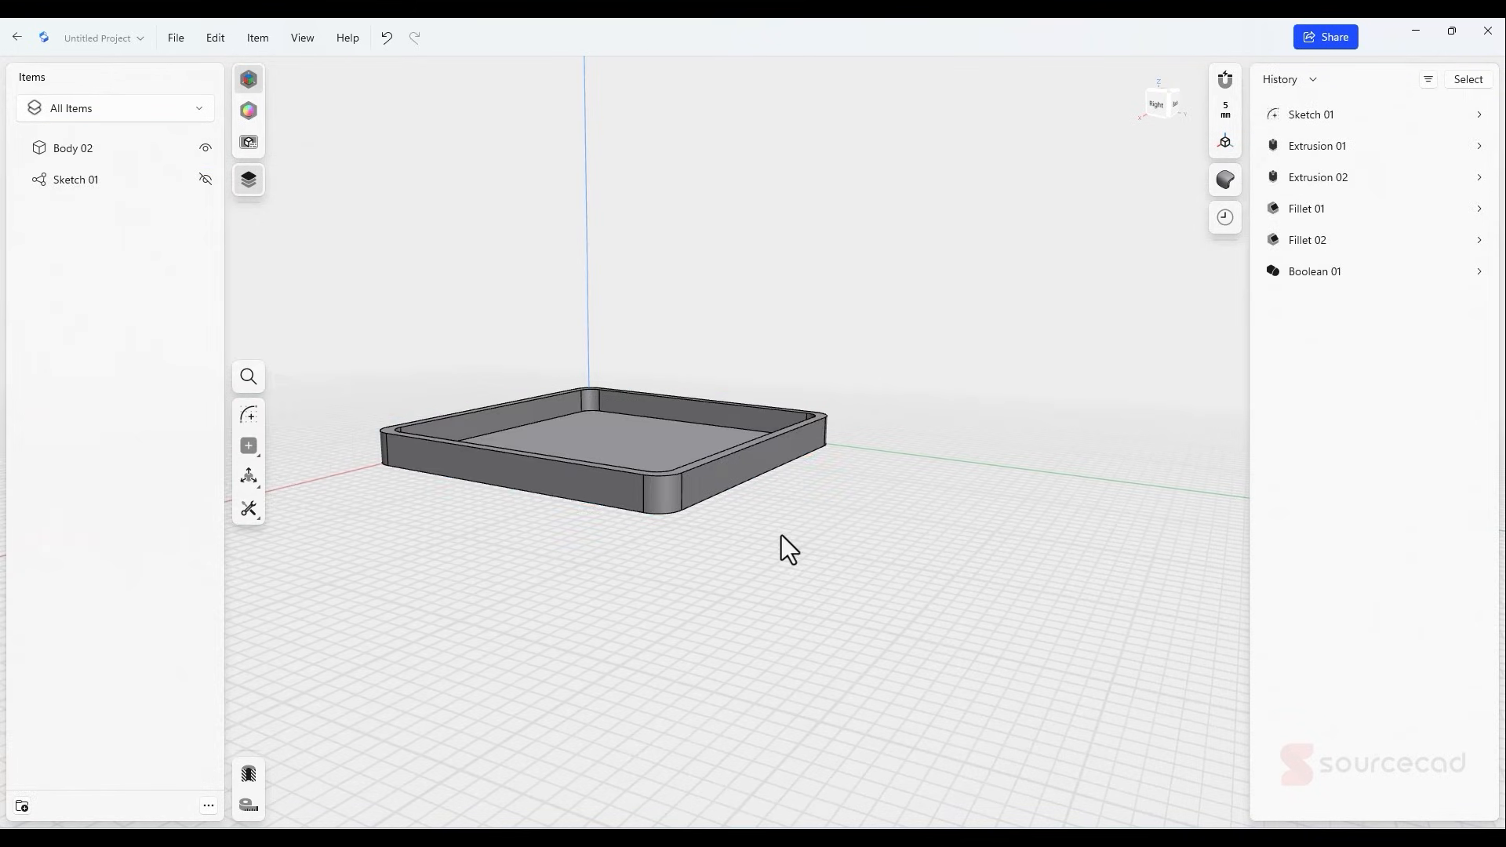
right_drag(781, 535, 666, 318)
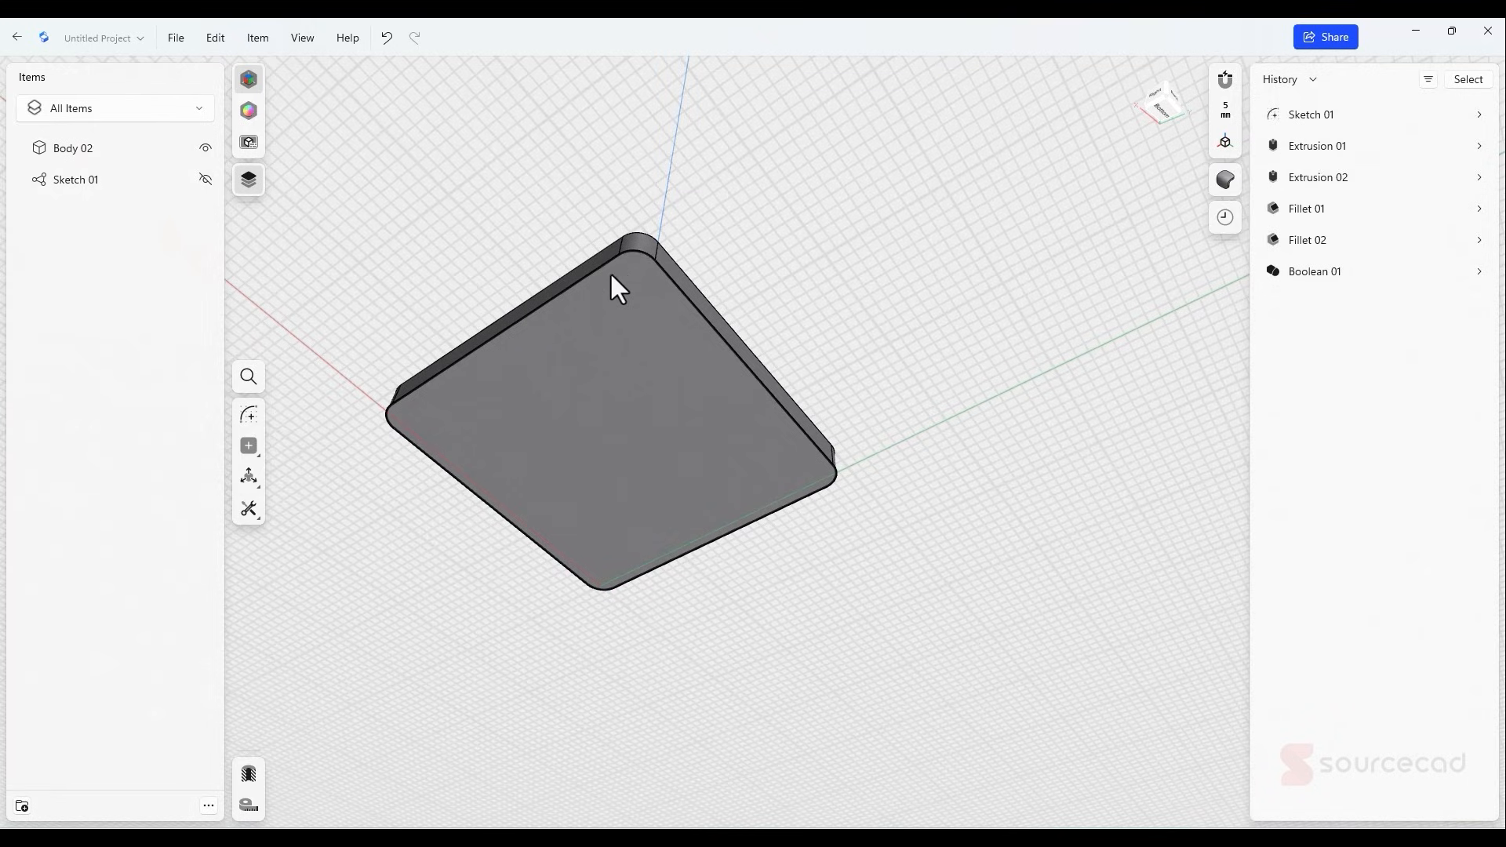
right_drag(736, 252, 947, 495)
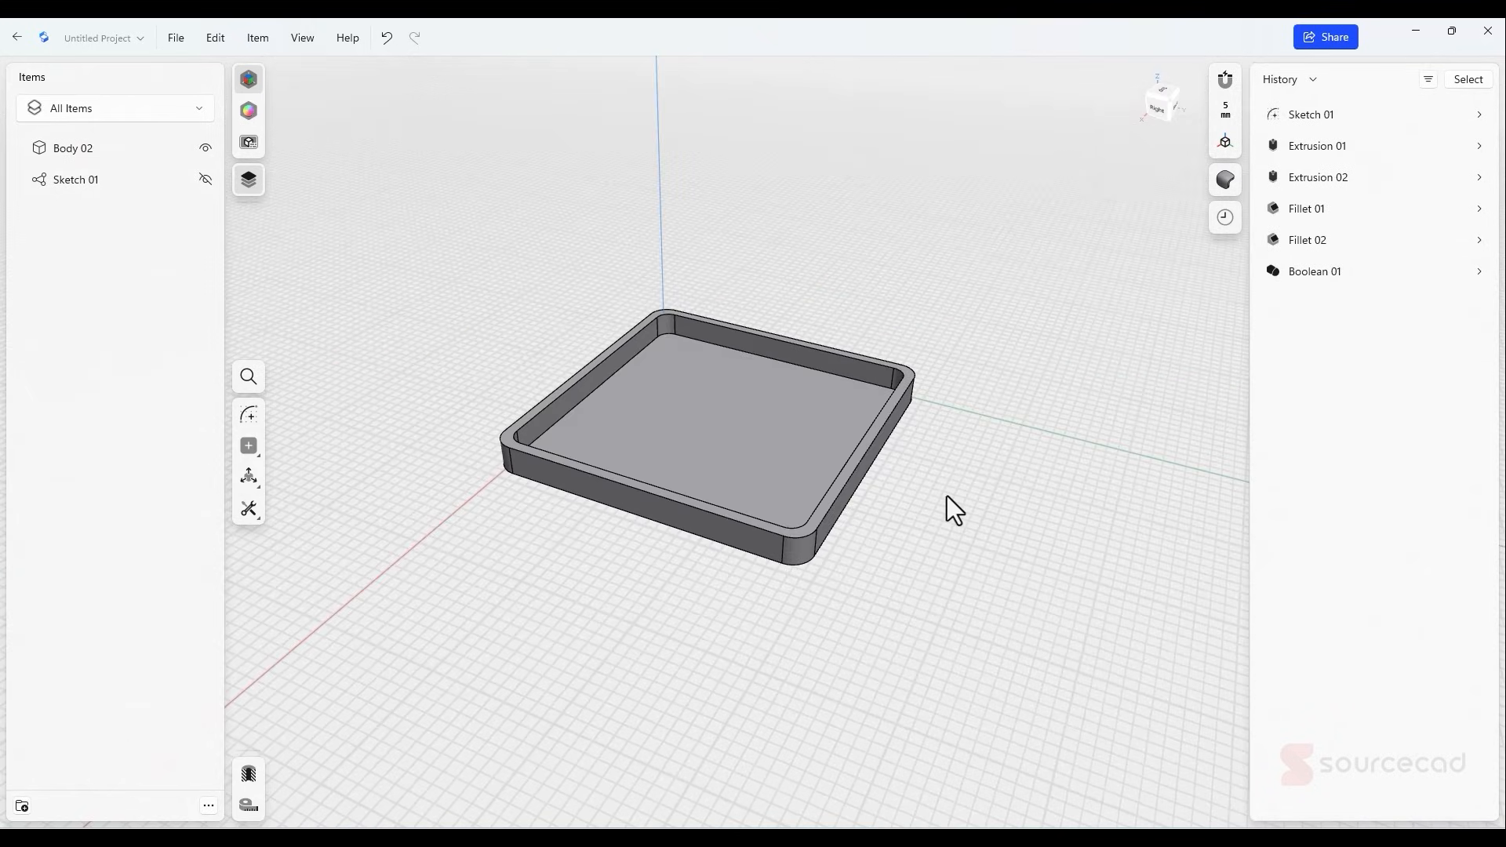
- Rename the project as "tictac1- lid"
click(139, 38)
text(tict)
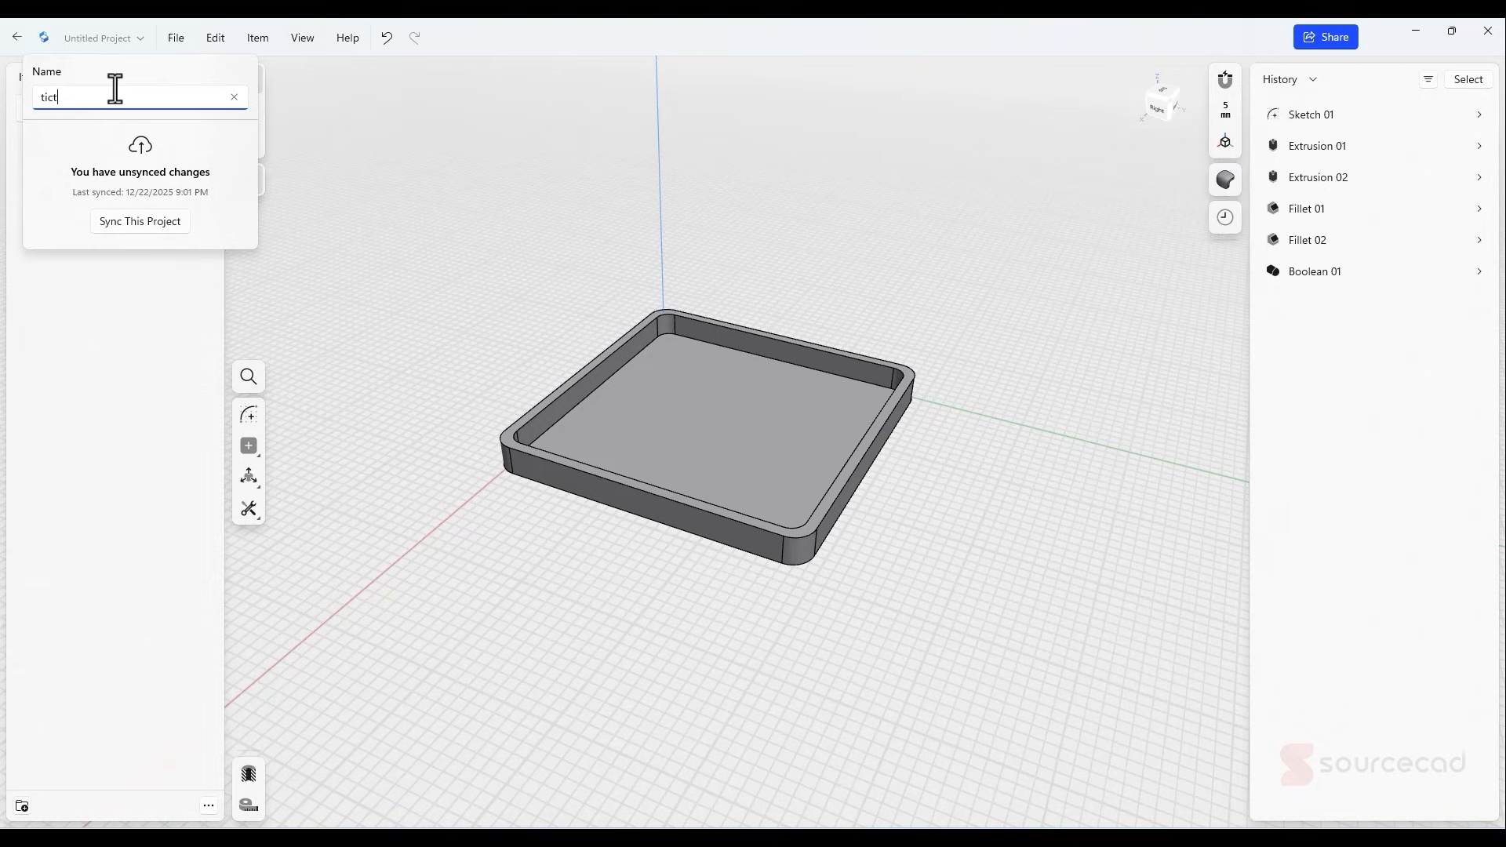
text(ac1- lid)
key(Return)
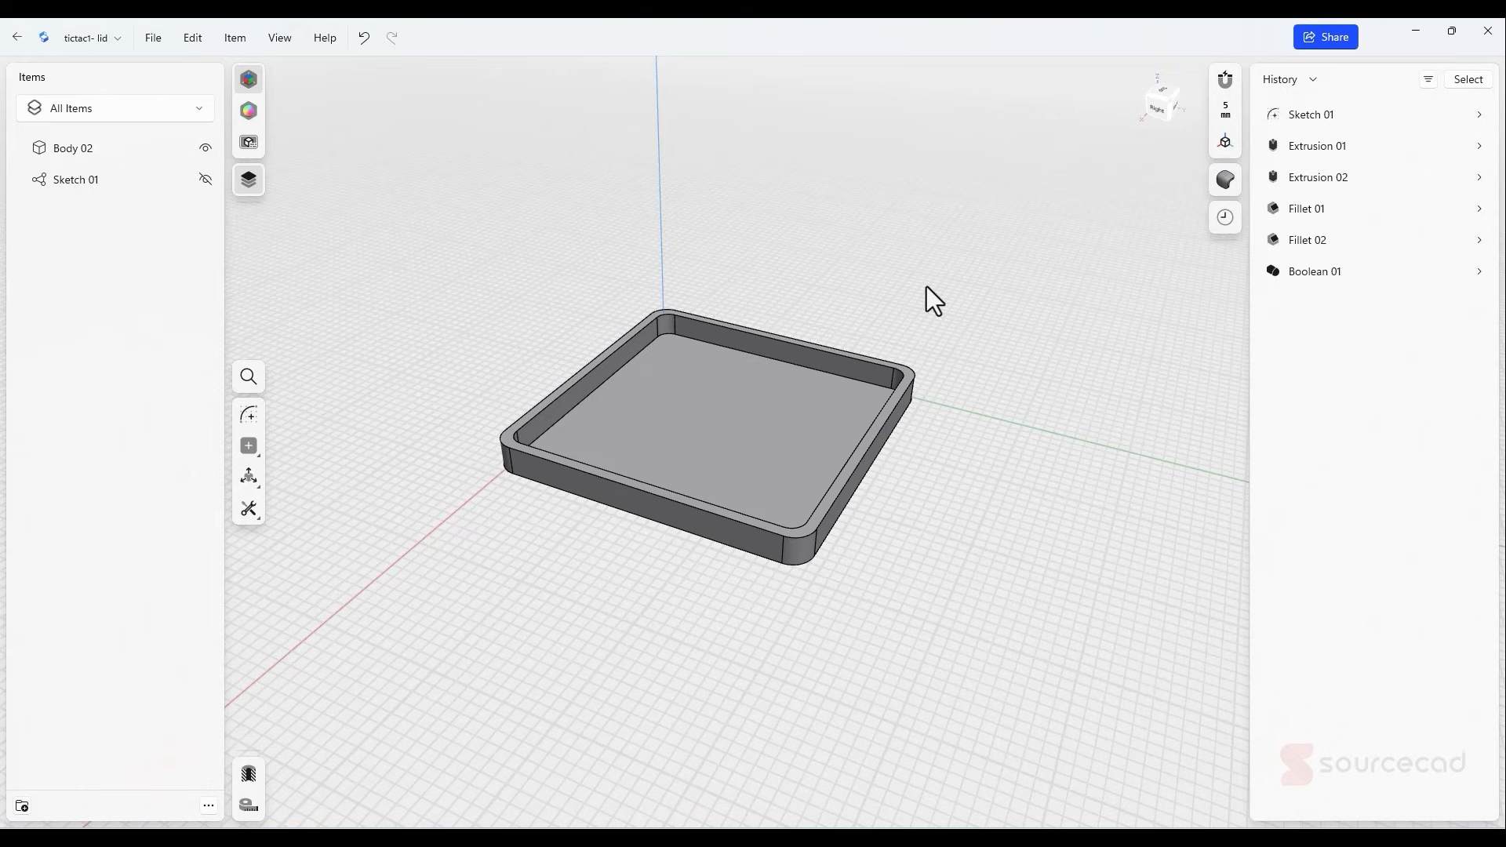
- Create a new project and start a sketch on the horizontal ground plane
click(155, 38)
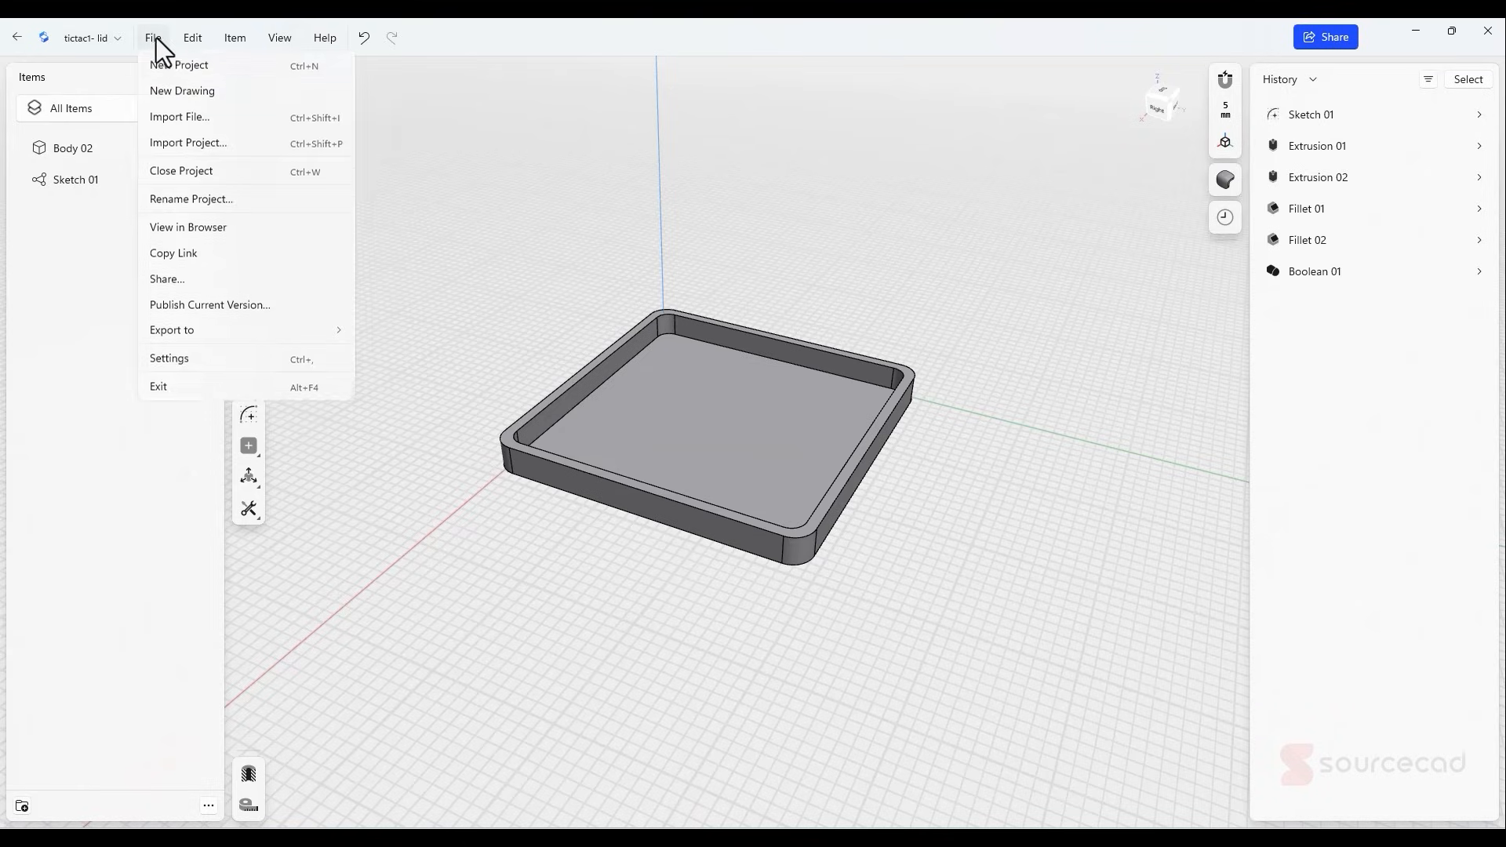
click(176, 69)
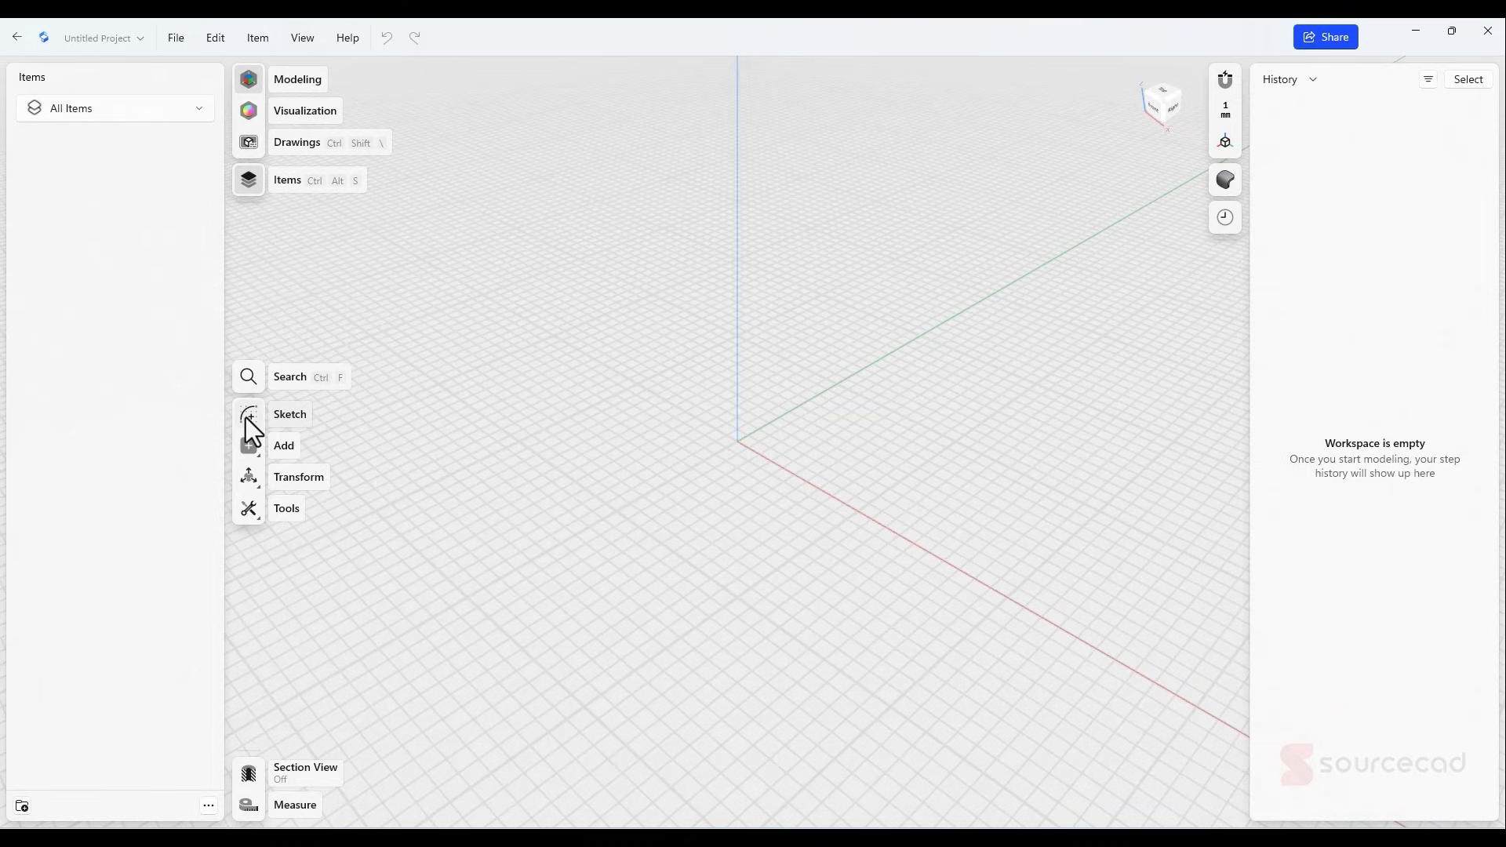
click(277, 417)
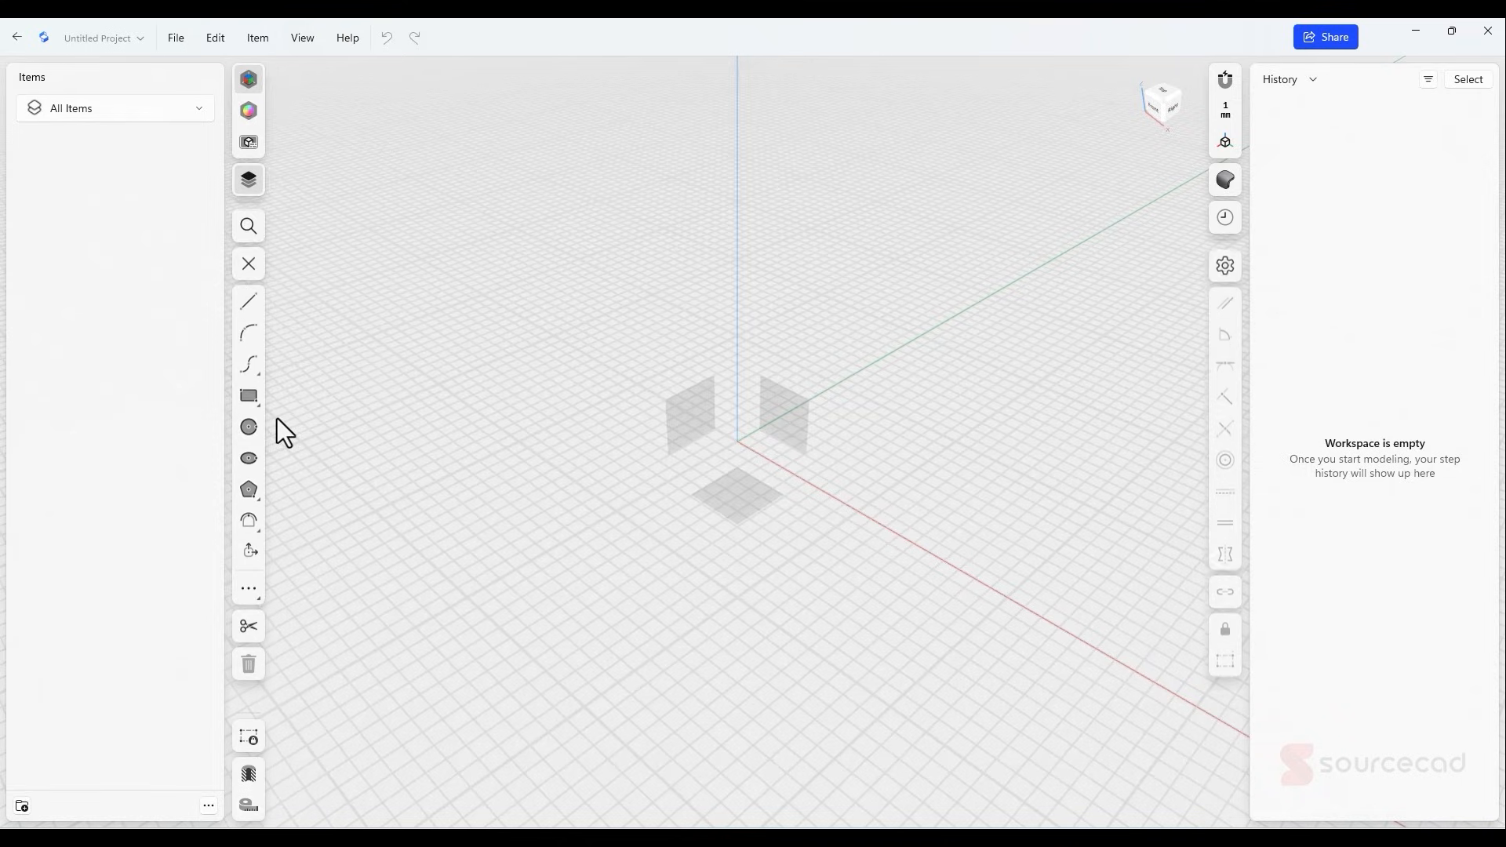
click(731, 496)
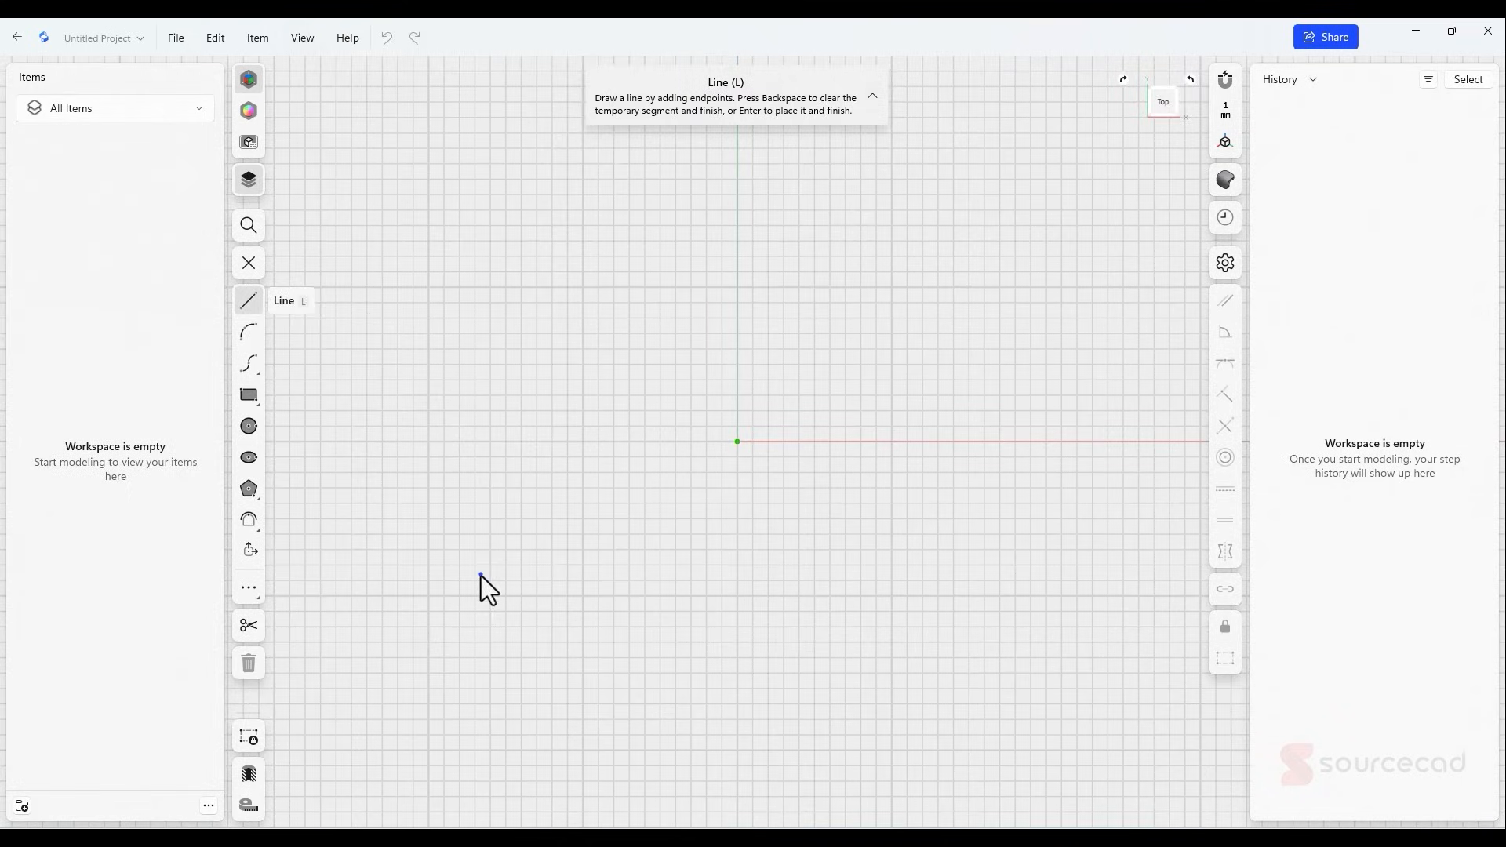
- Sketch a diagonal rectangle about 18 mm wide and 13 mm high with its lower-left corner at the origin
click(250, 398)
mouse_move(737, 441)
mouse_down()
mouse_move(886, 370)
mouse_move(1015, 240)
mouse_up()
middle_drag(879, 384, 801, 469)
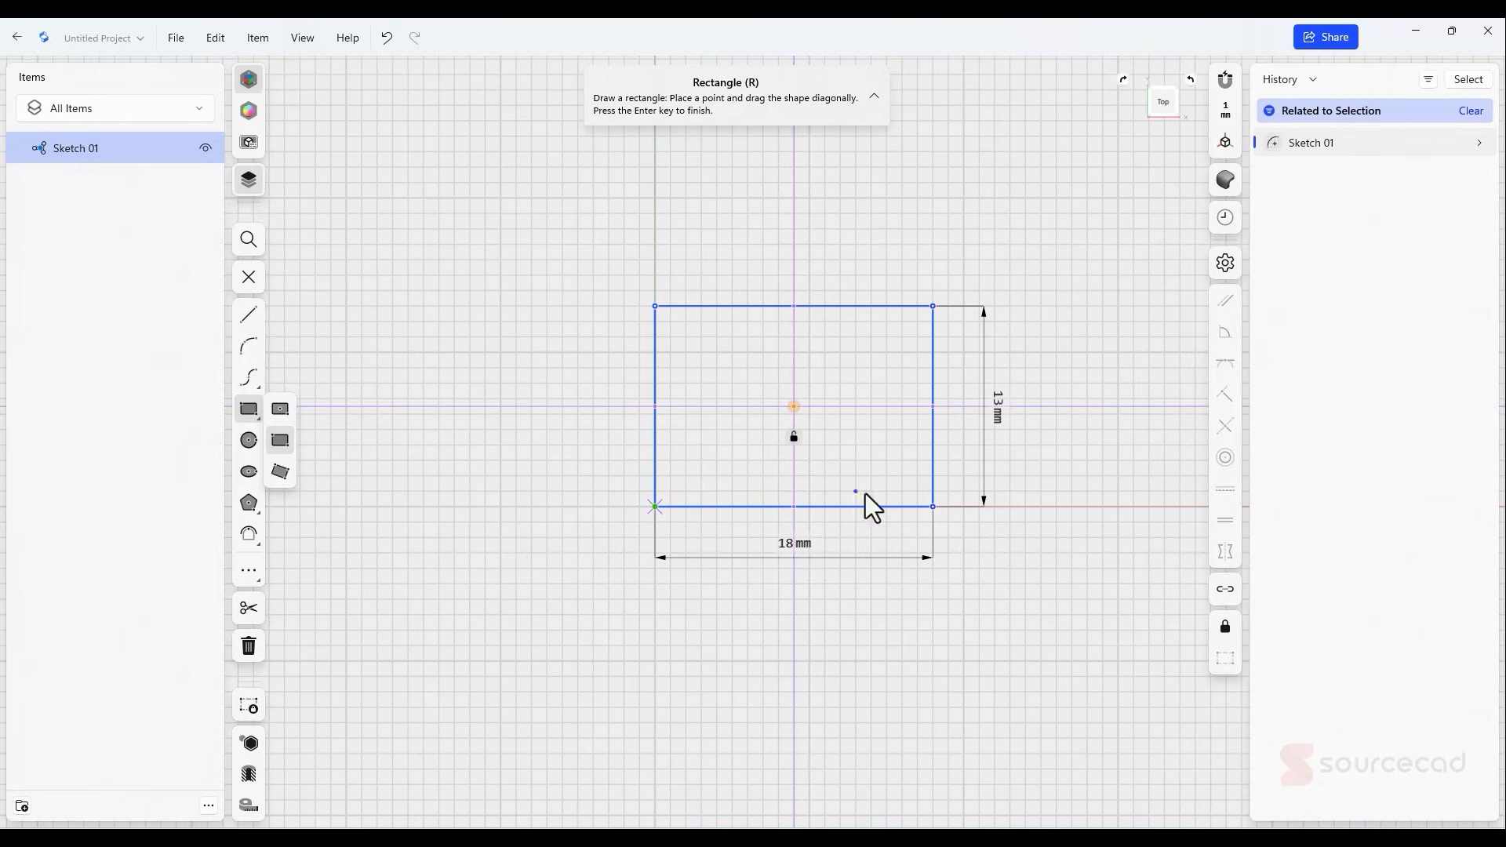
- Set both the height and the width of the rectangle to 38 mm
click(999, 417)
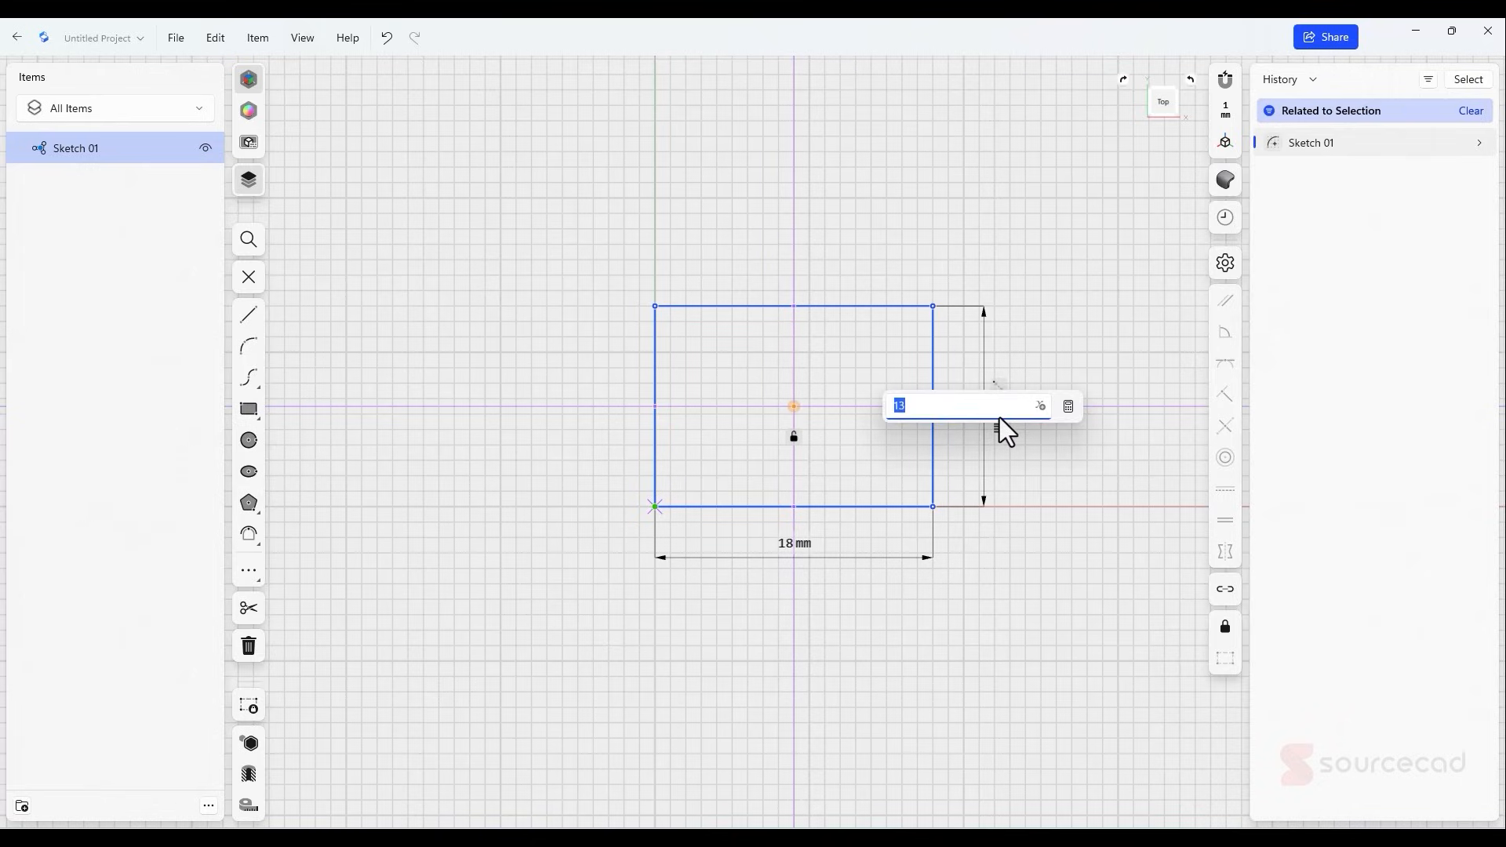
text(38)
key(Return)
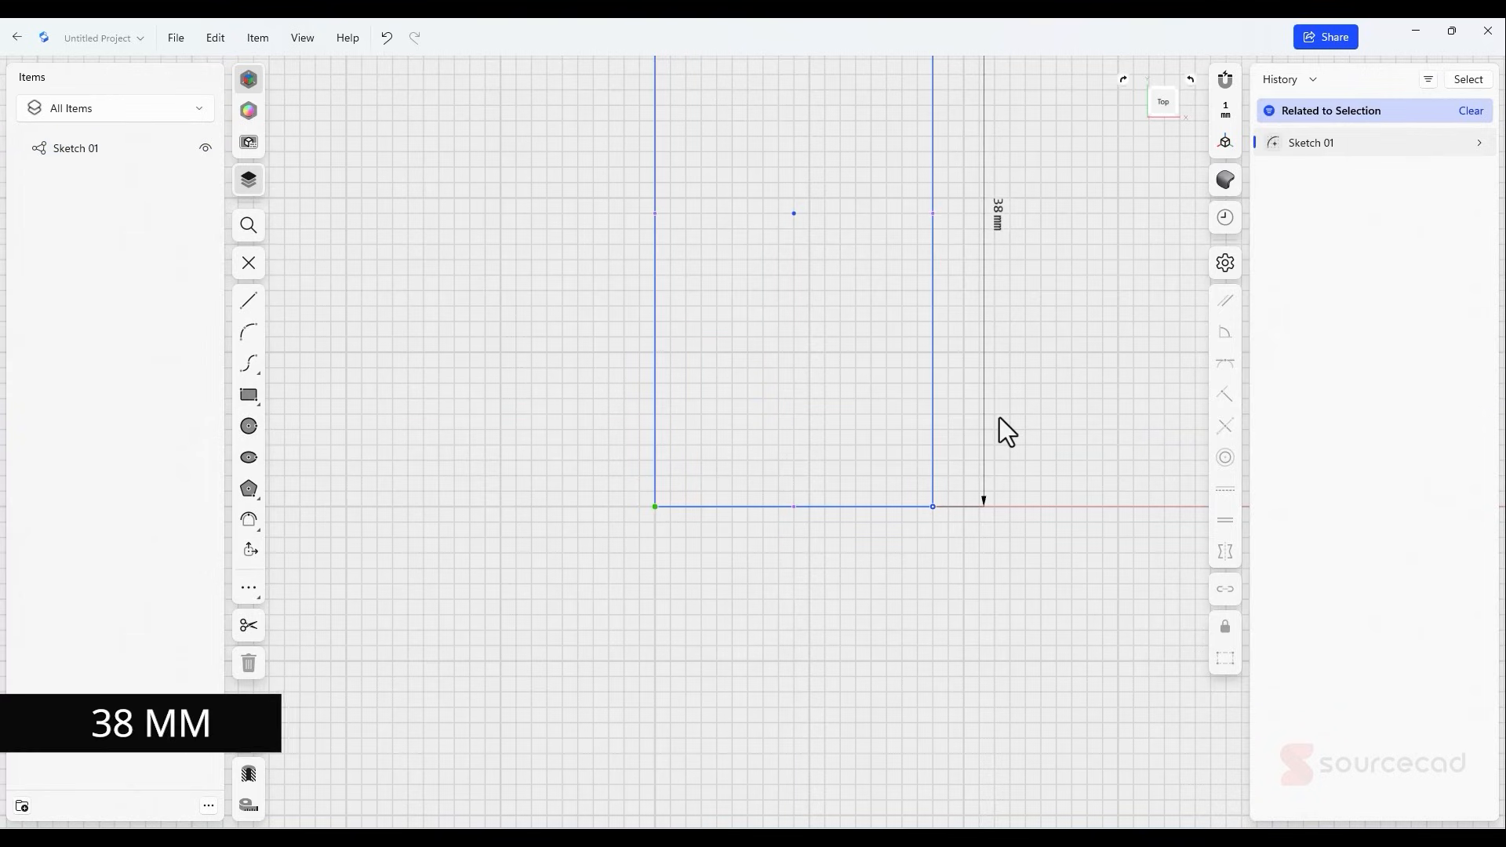
click(860, 508)
click(807, 547)
text(38)
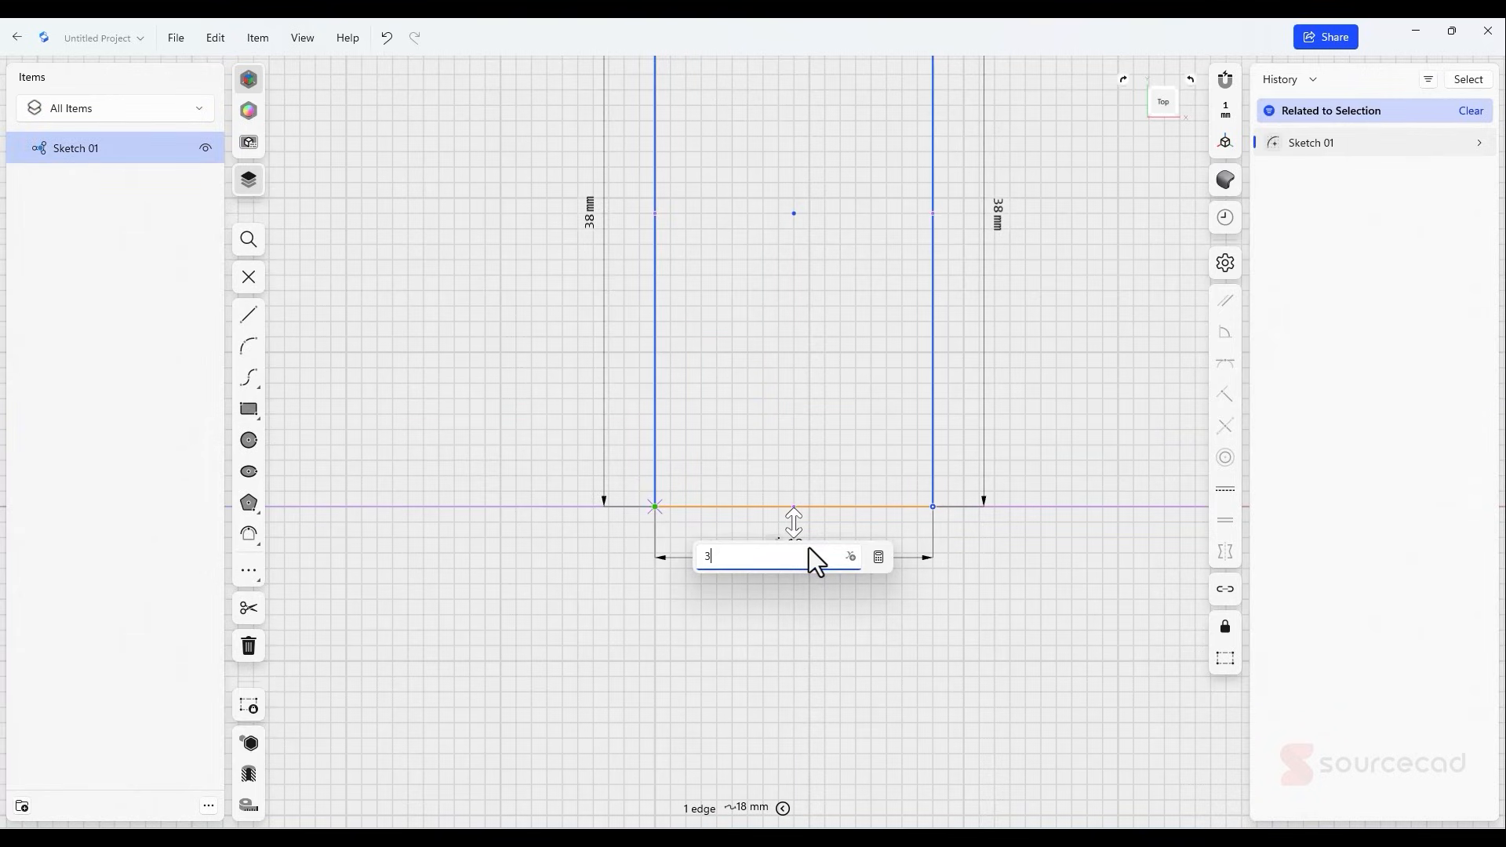
key(Return)
scroll(1044, 369, up, 2)
scroll(1045, 369, down, 6)
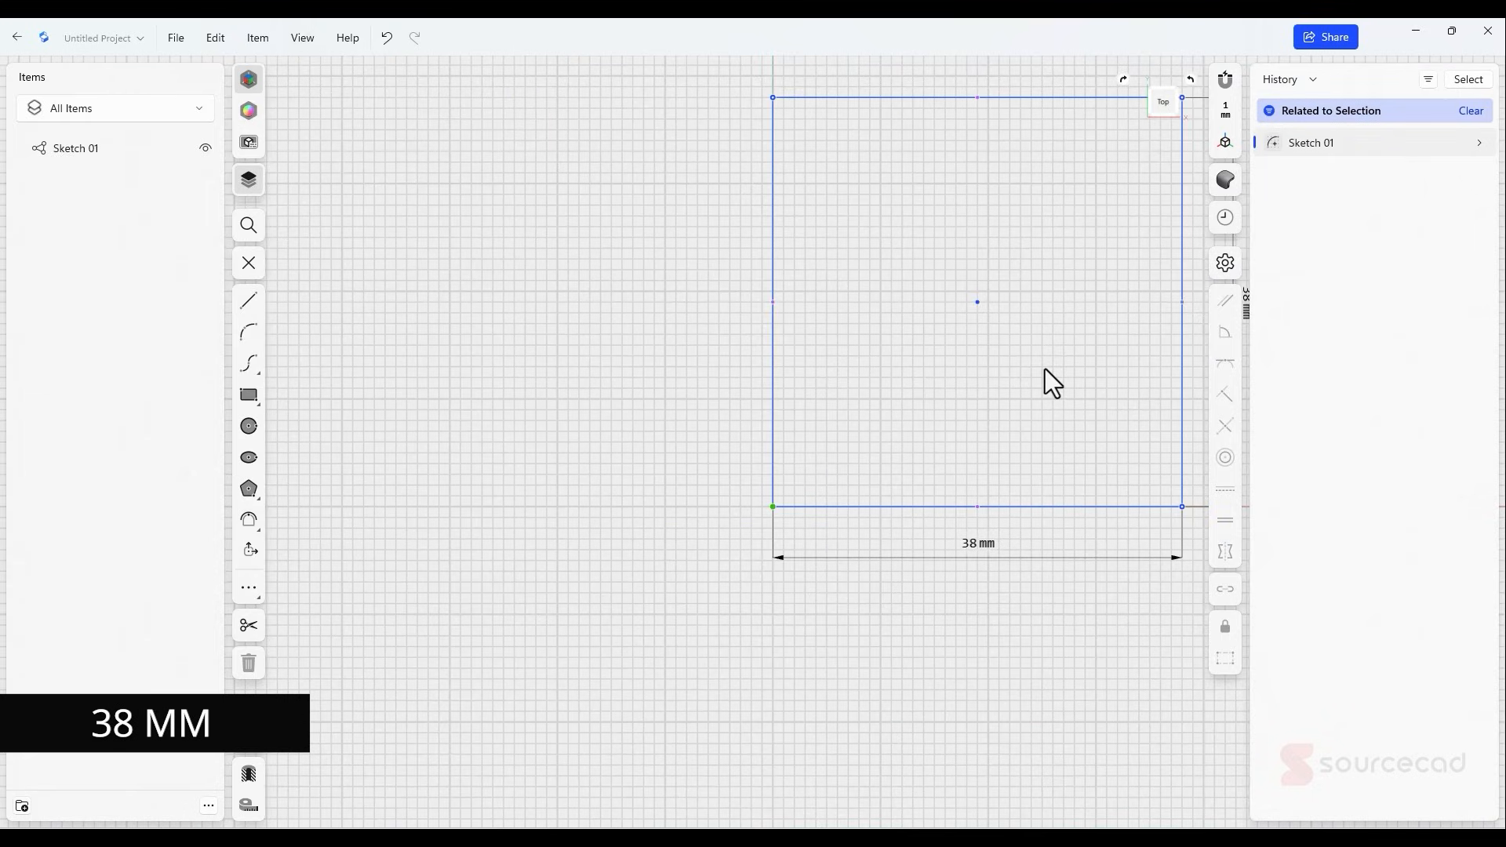
middle_drag(1045, 369, 849, 447)
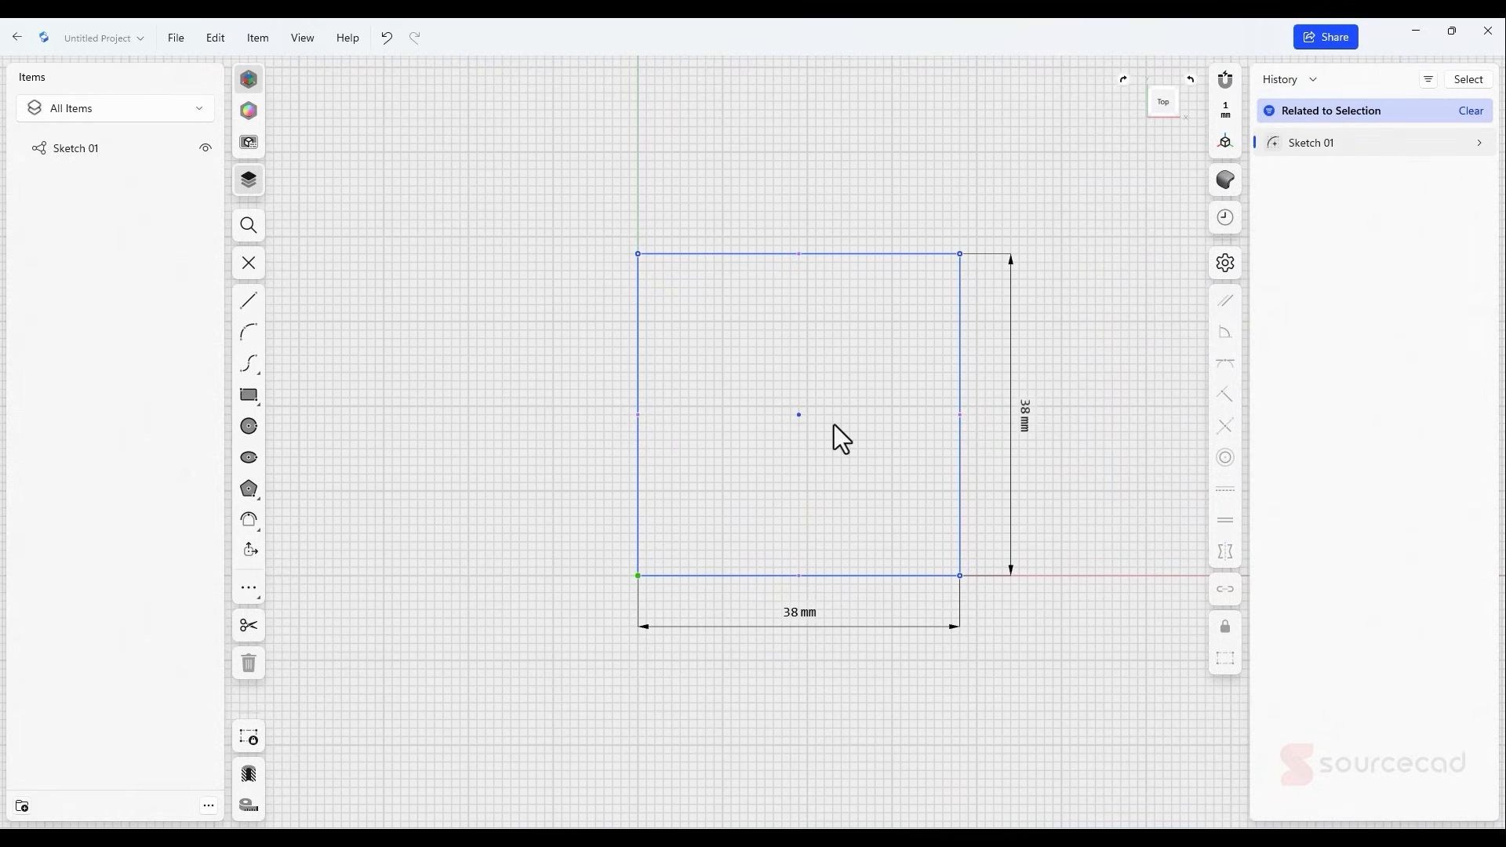
- Draw two diagonal lines connecting the opposite corners of the square
click(249, 301)
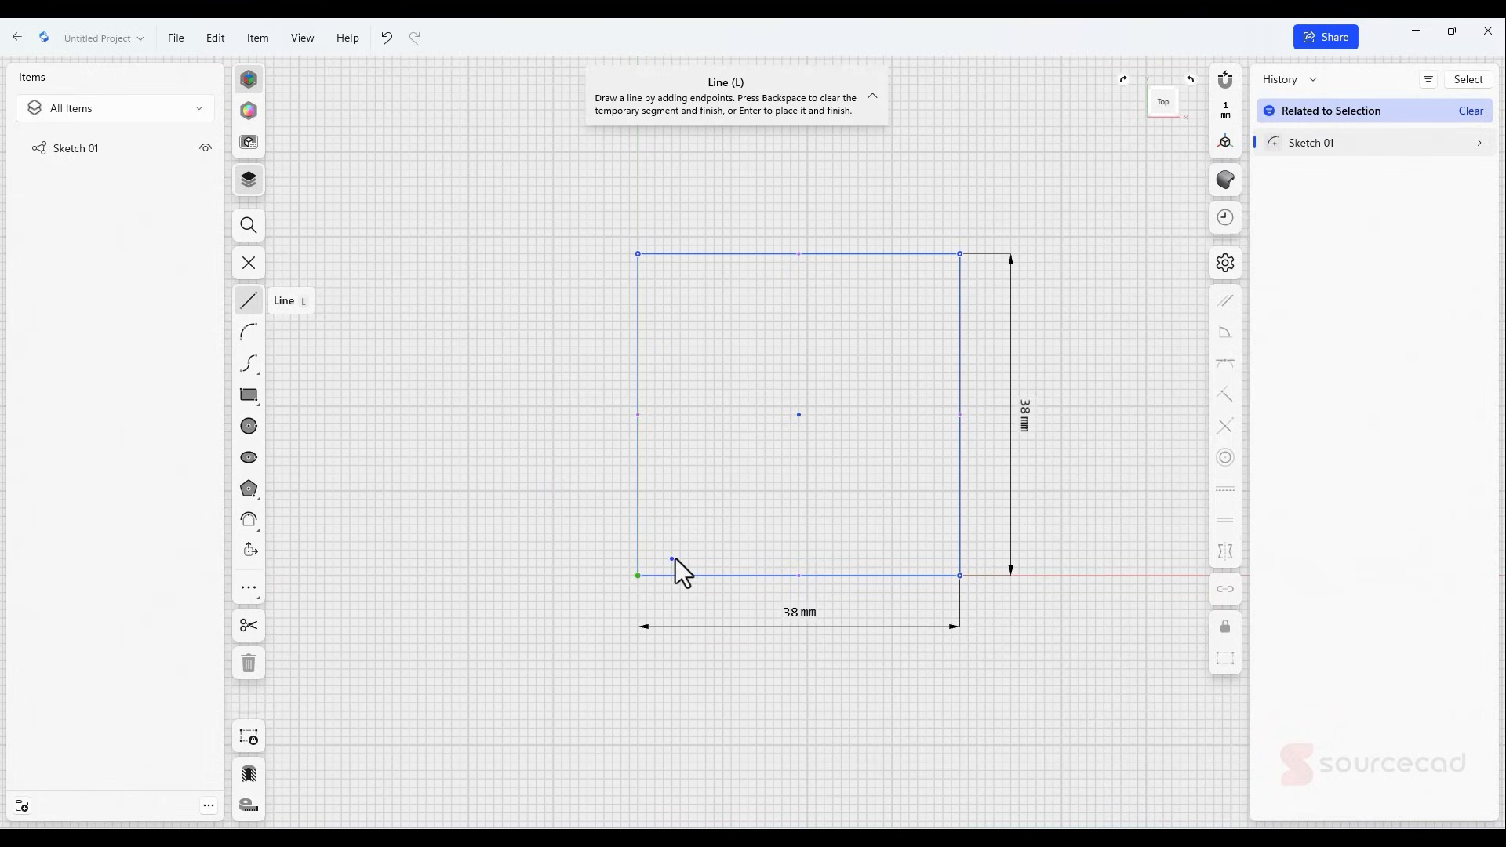
click(638, 575)
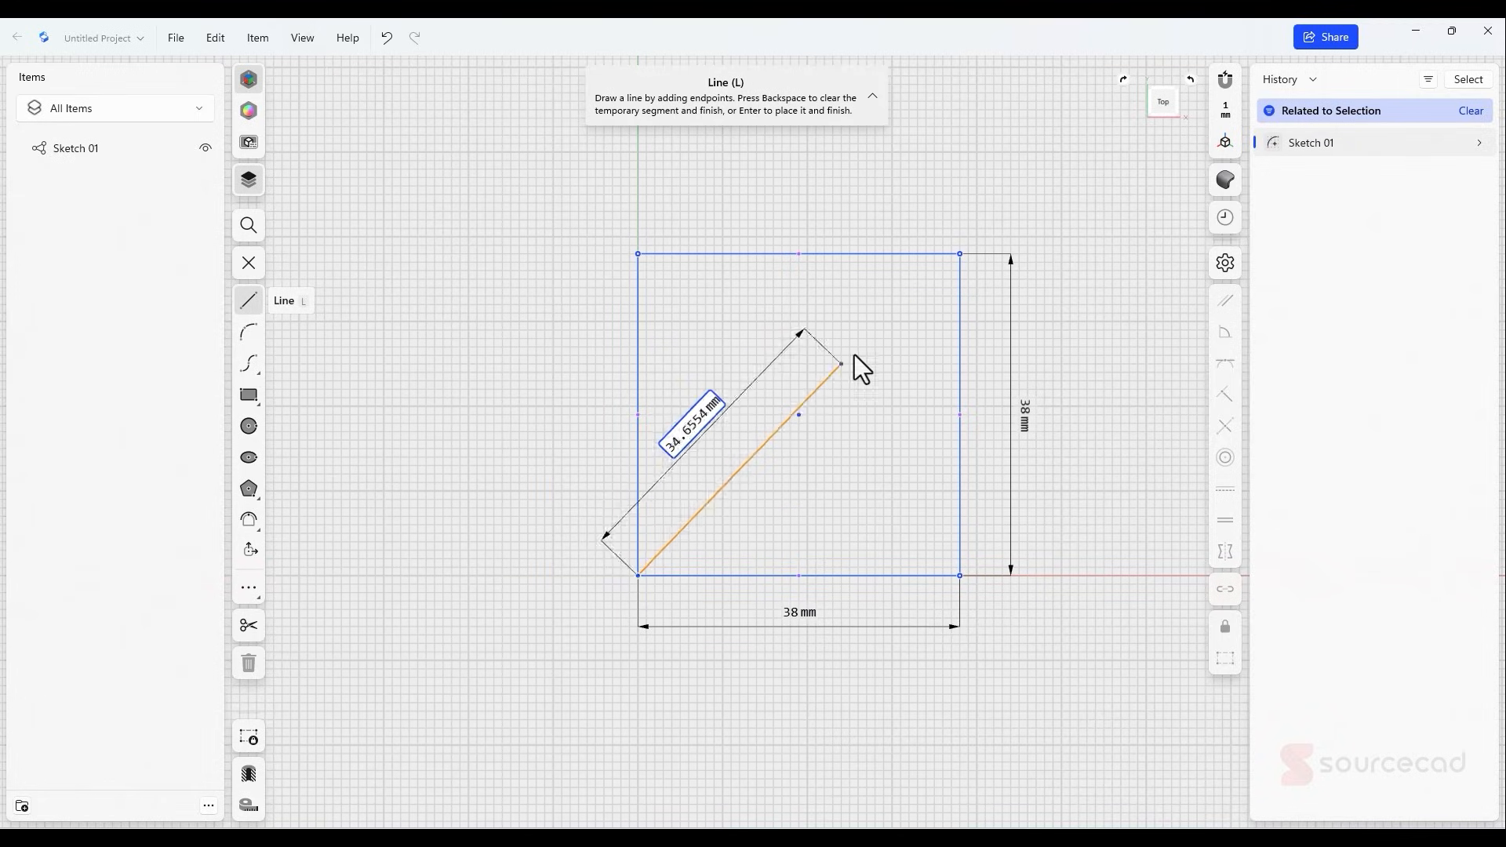
click(960, 254)
key(BackSpace)
click(638, 255)
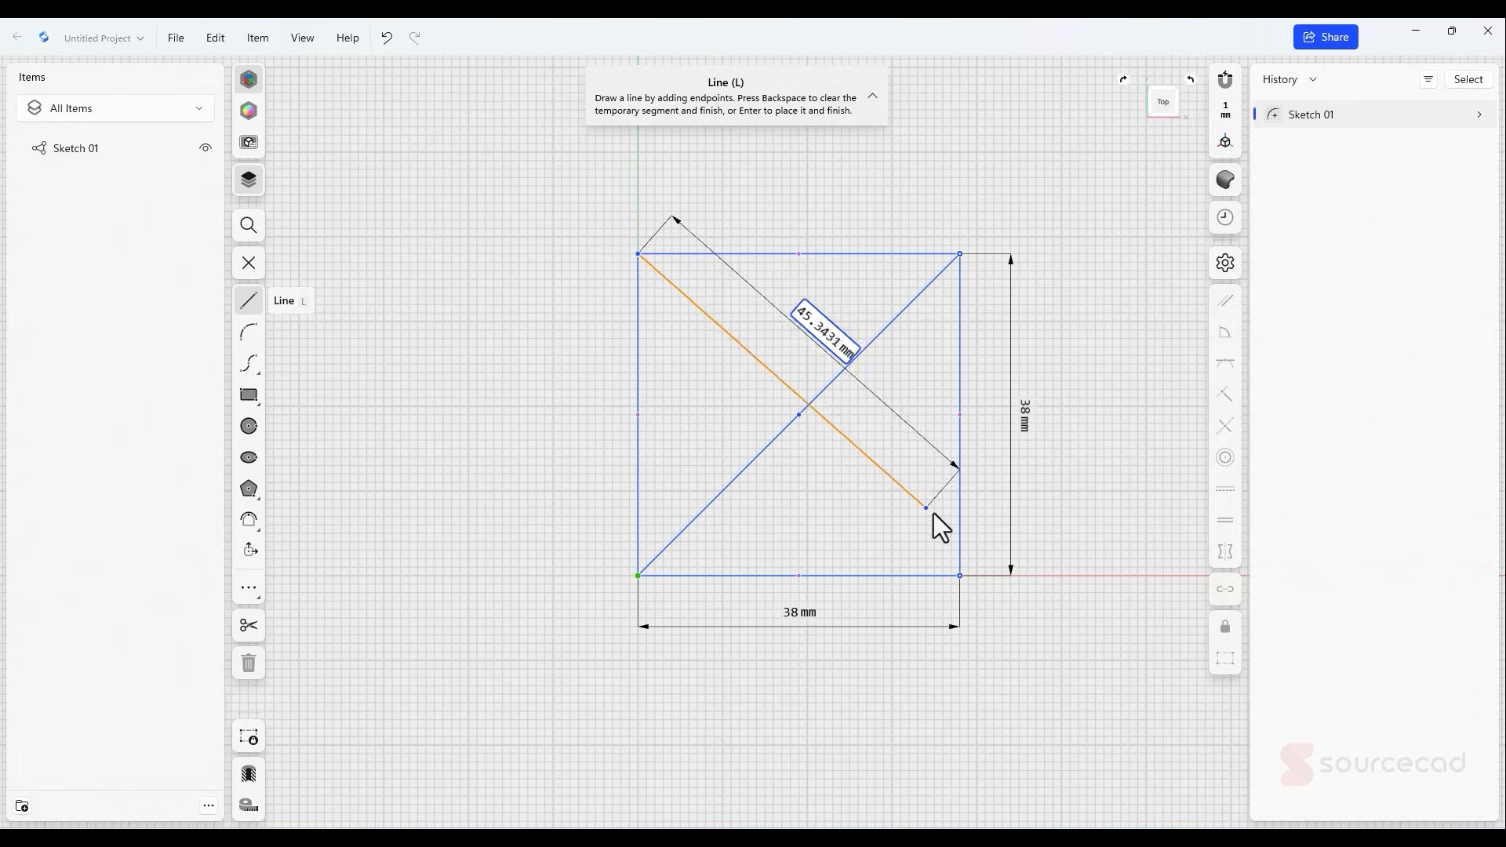
click(960, 576)
key(BackSpace)
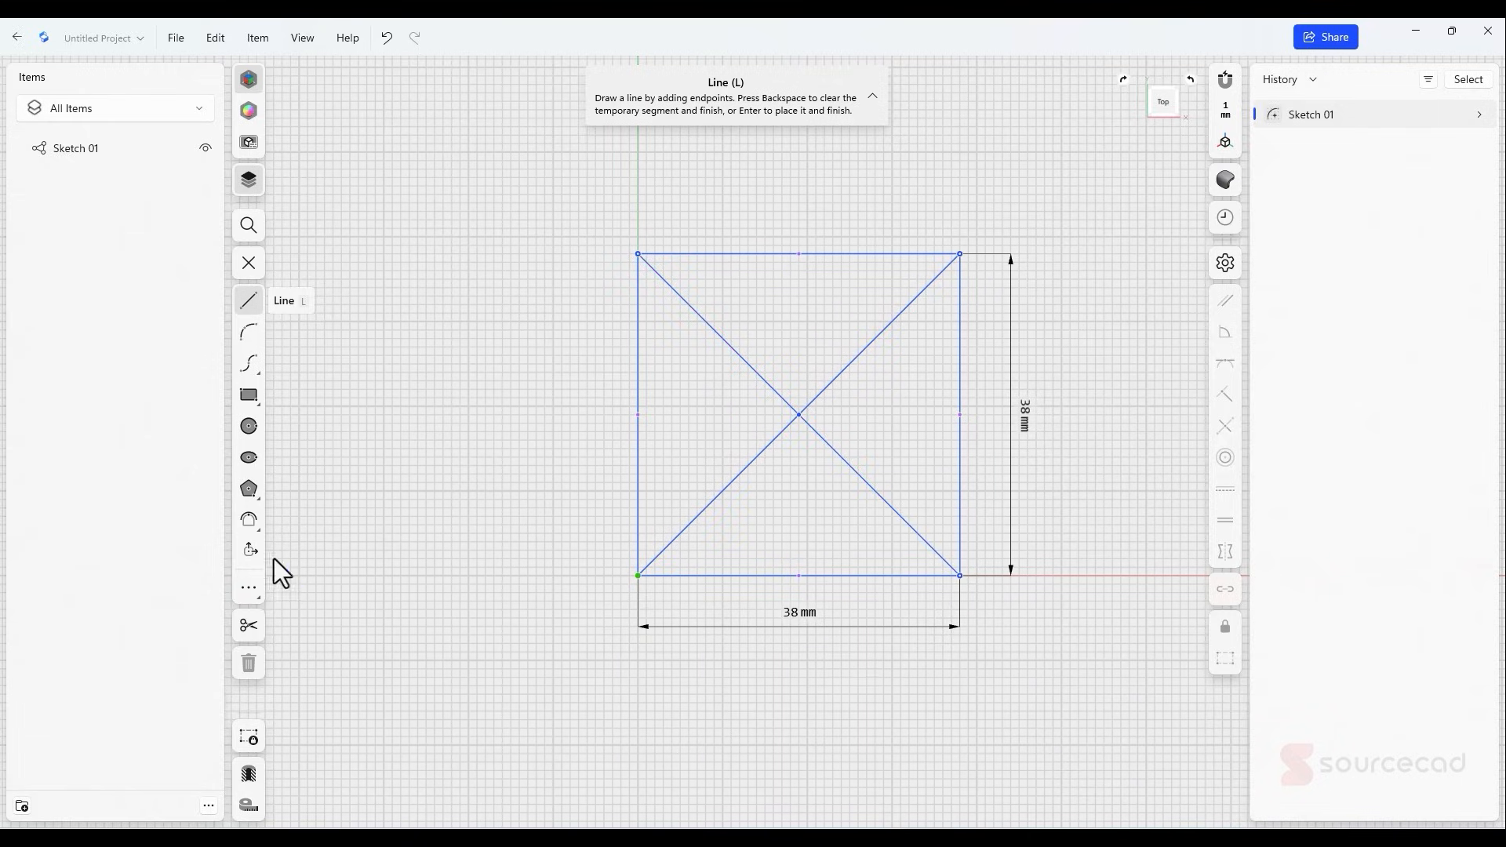
- Offset the diagonal running from the upper-left to the lower-right corner by 3 mm to each side
click(250, 520)
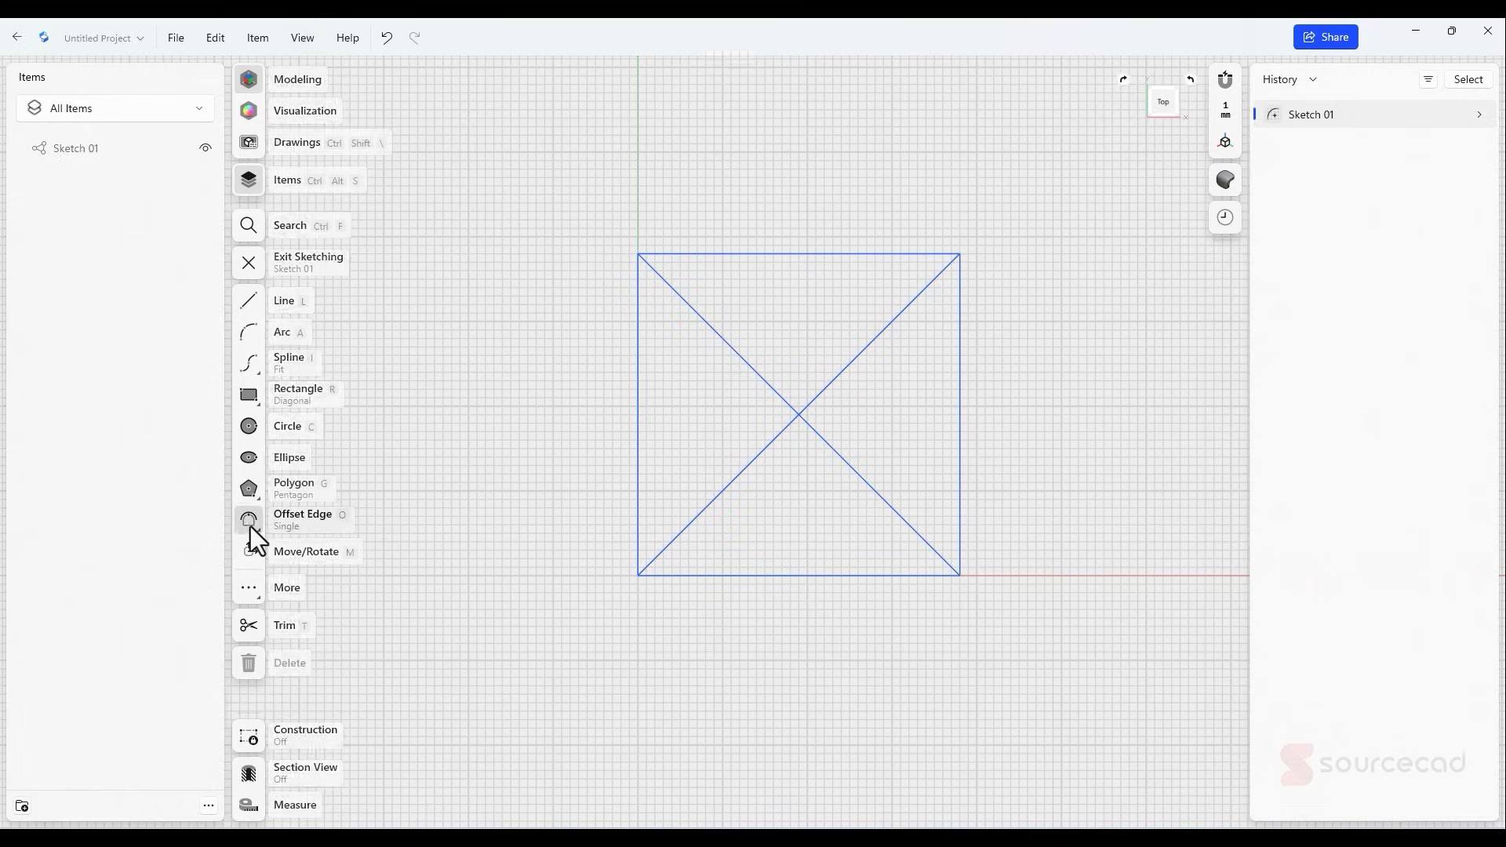
click(699, 316)
drag(702, 307, 724, 297)
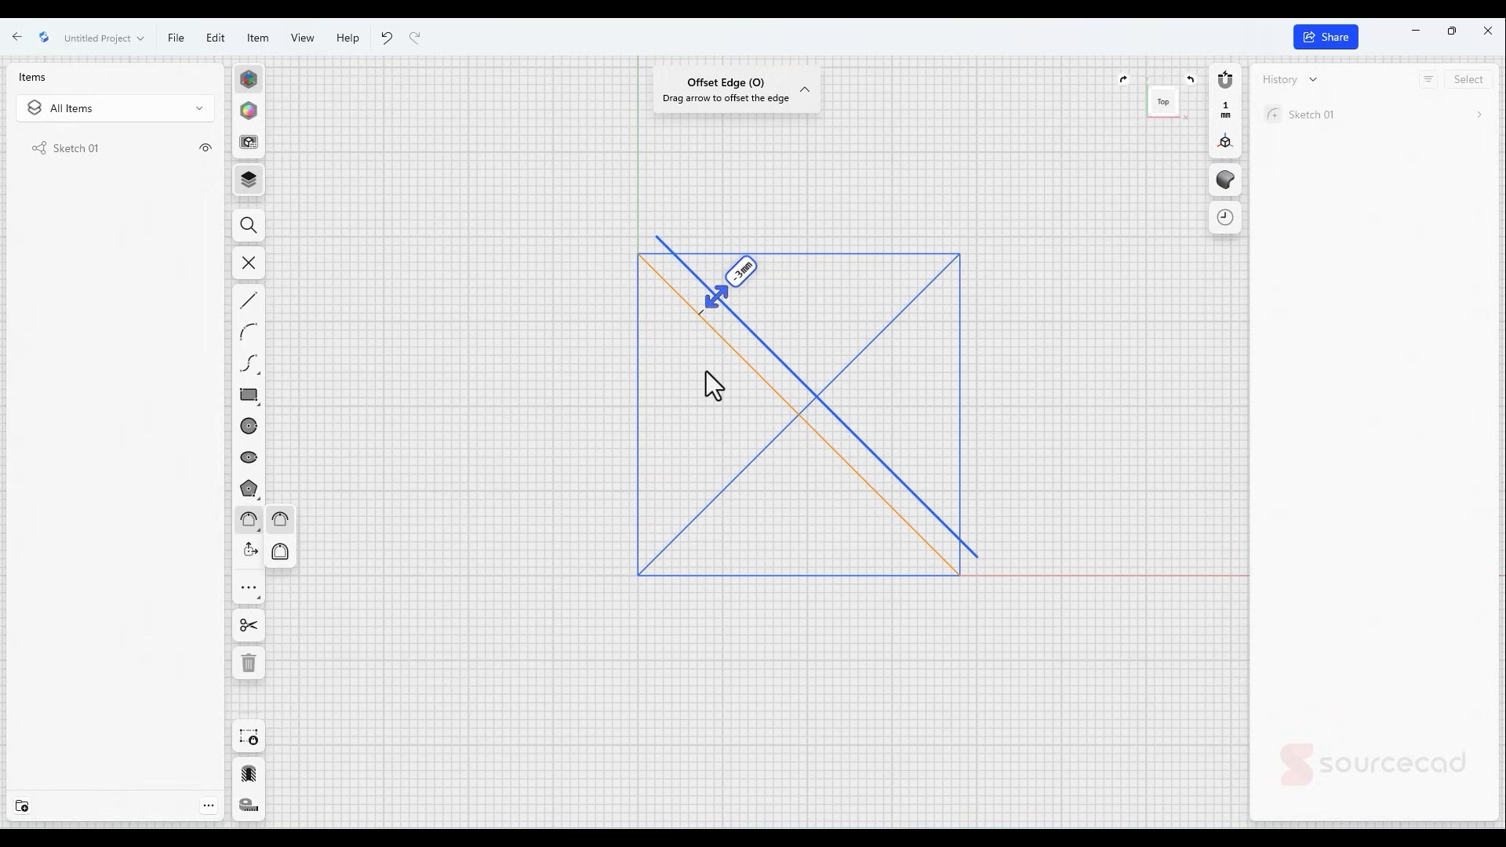
key(Return)
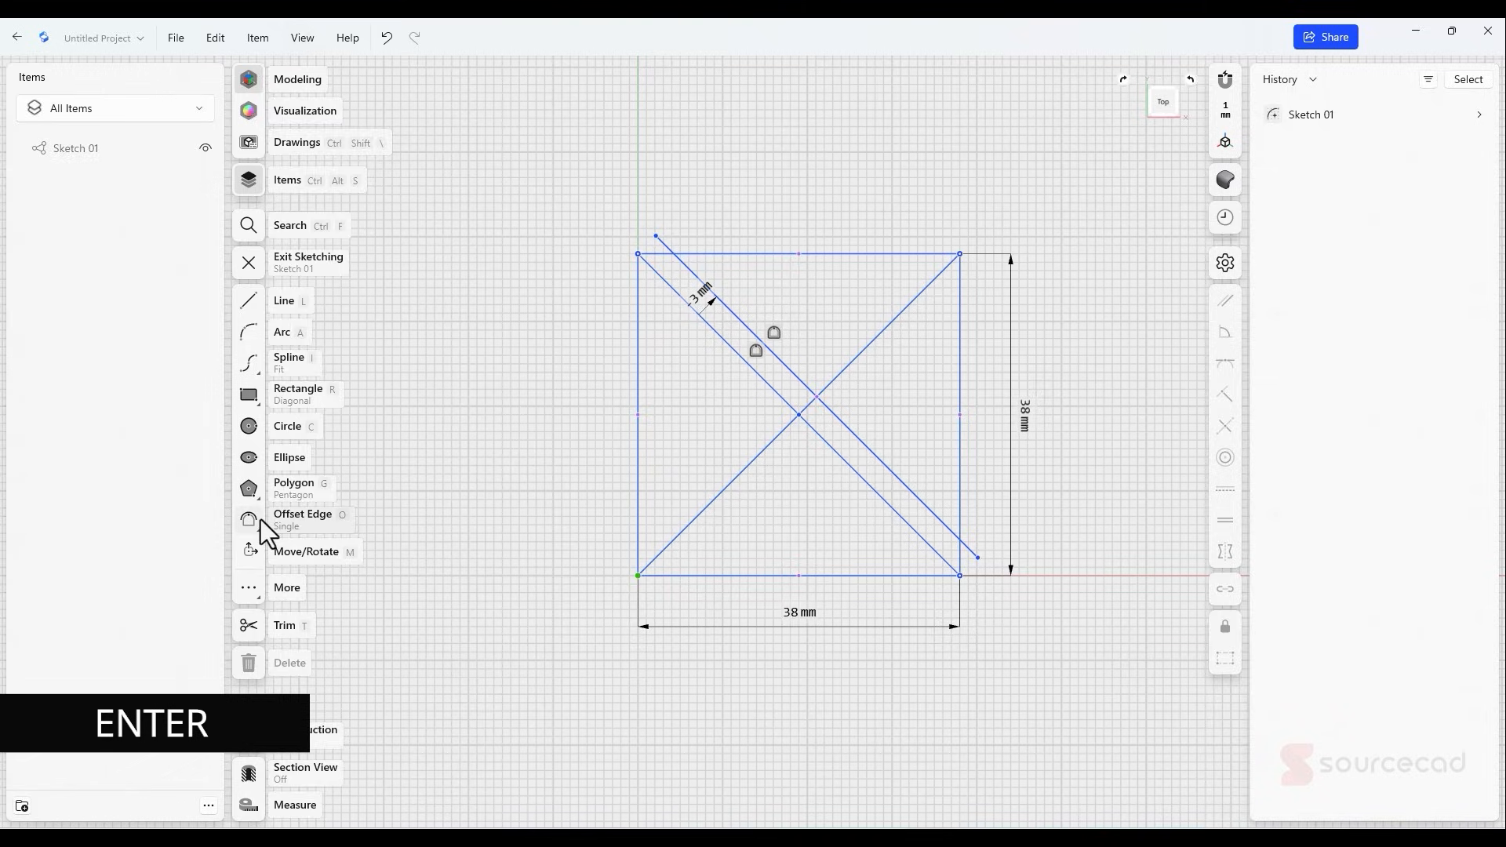
click(259, 520)
click(715, 331)
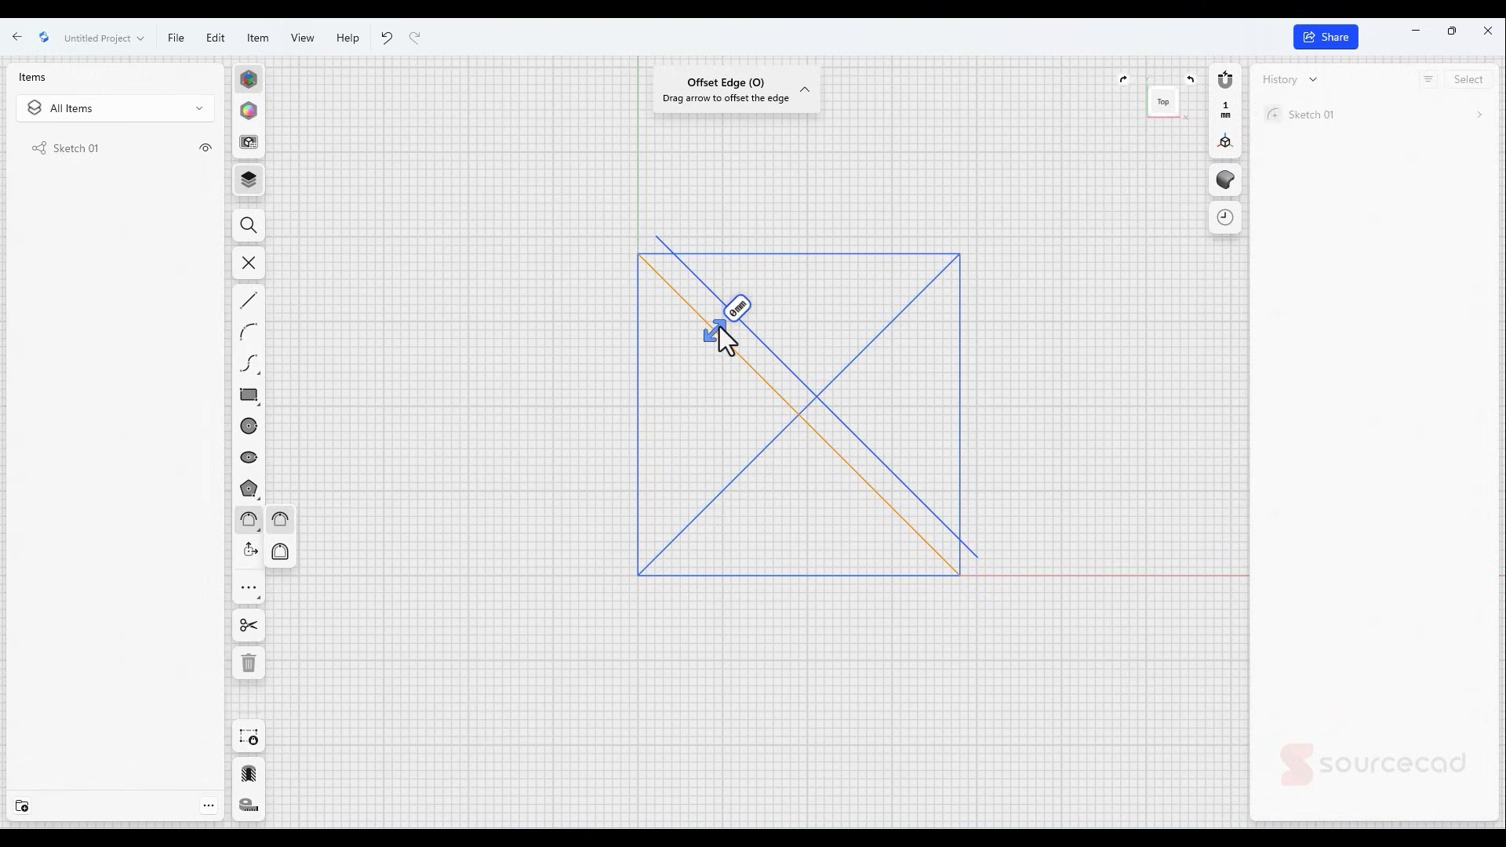
drag(718, 327, 701, 347)
key(Return)
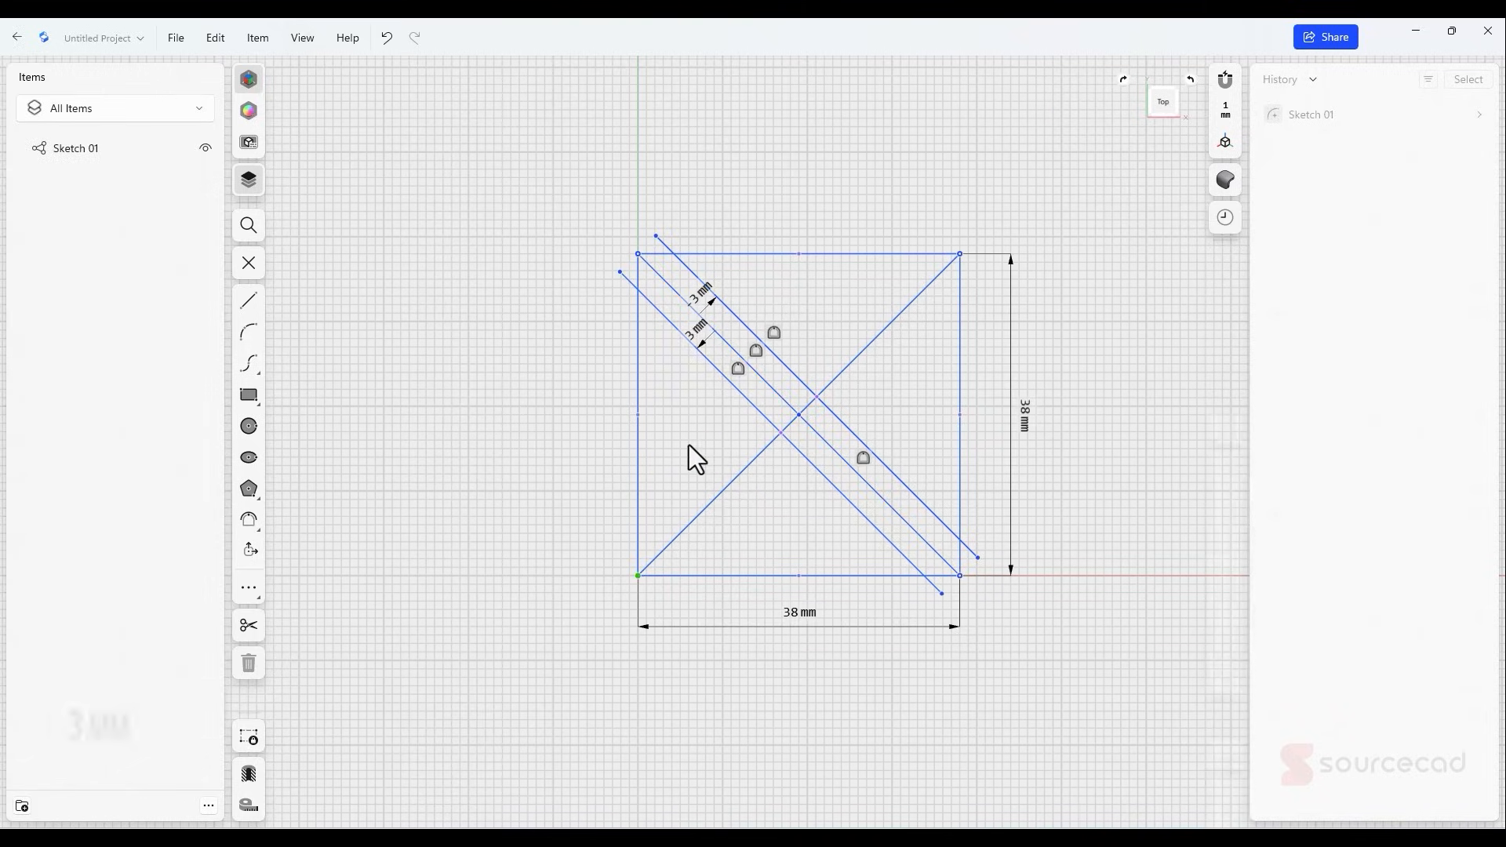
- Offset the diagonal running from the lower-left to the upper-right corner by 3 mm to each side
click(256, 521)
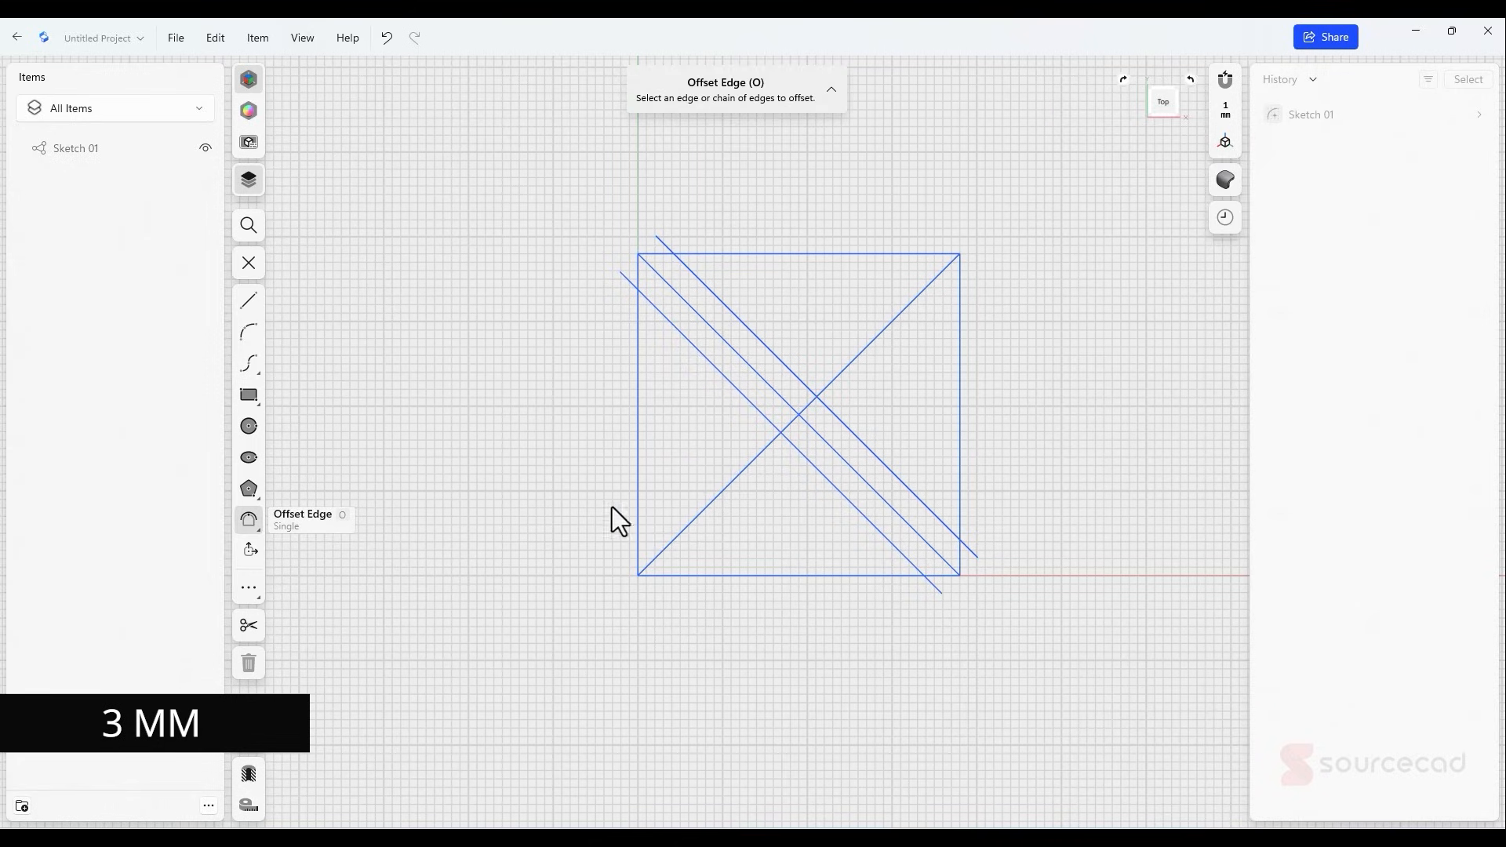
click(749, 464)
drag(745, 455, 719, 439)
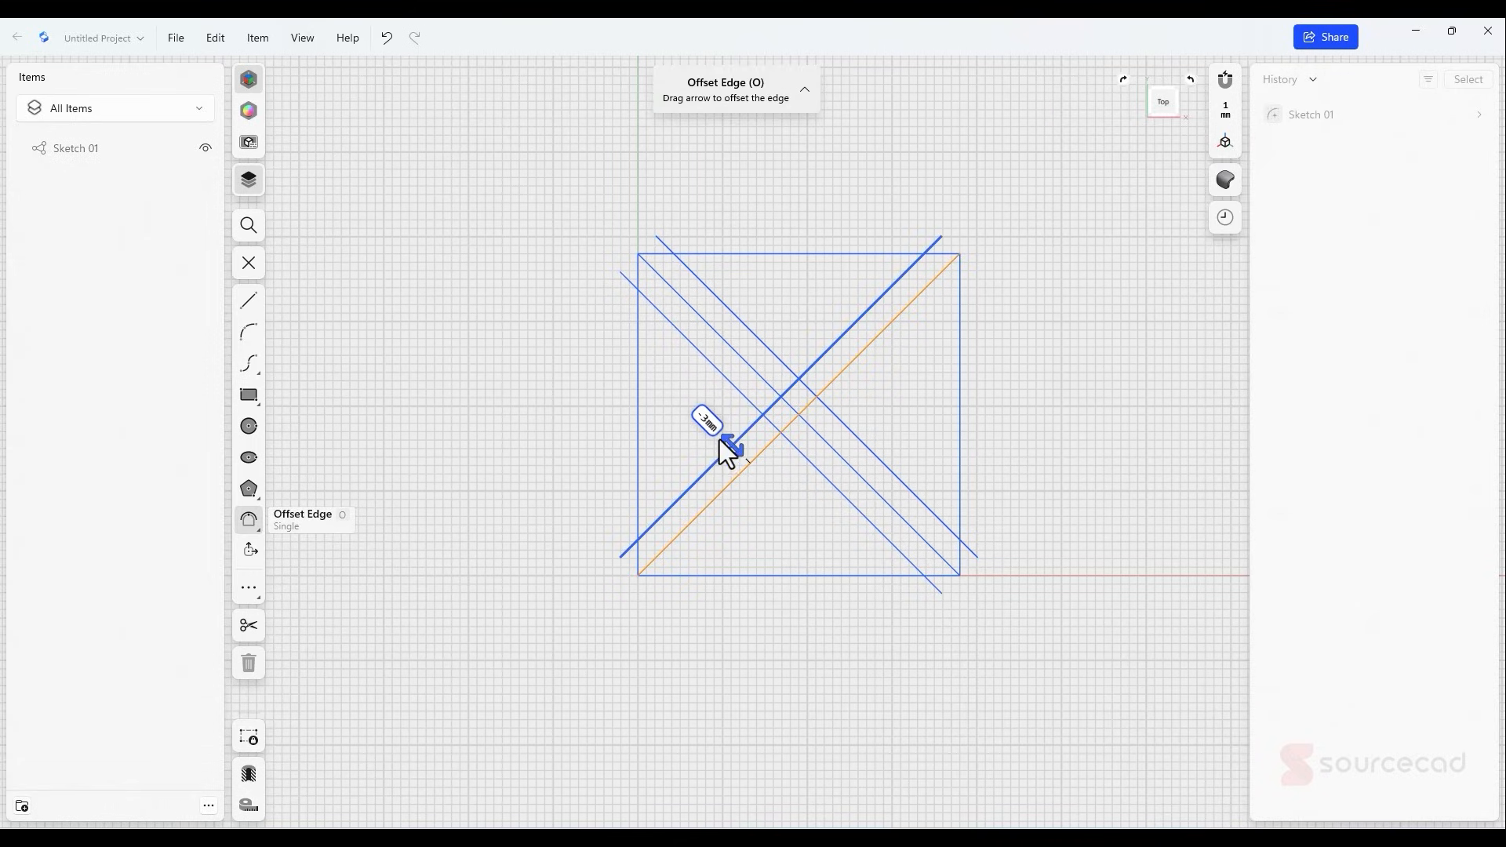
key(Return)
key(o)
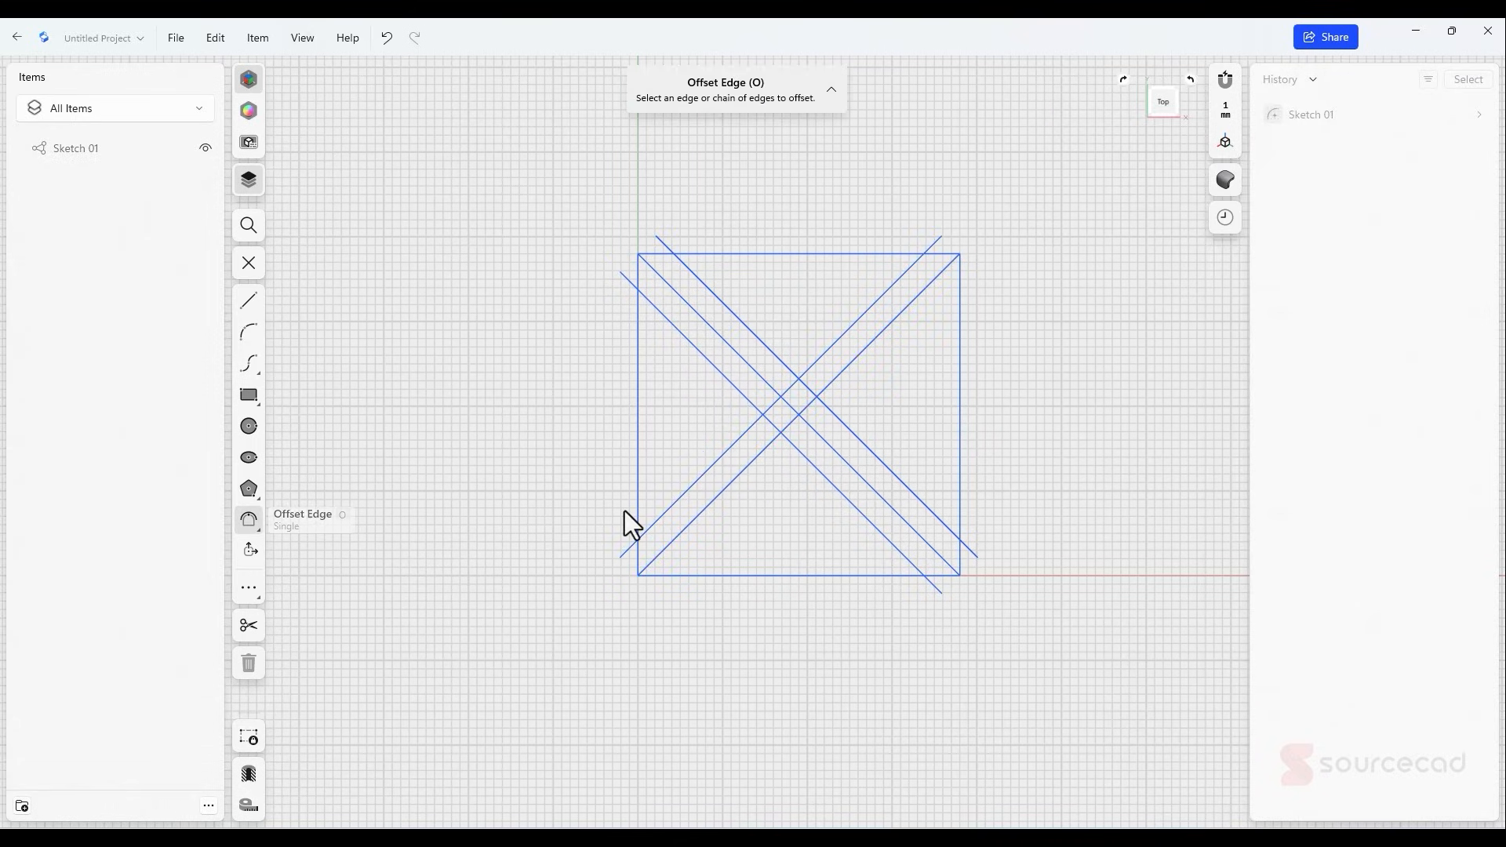
click(732, 482)
drag(745, 488, 760, 504)
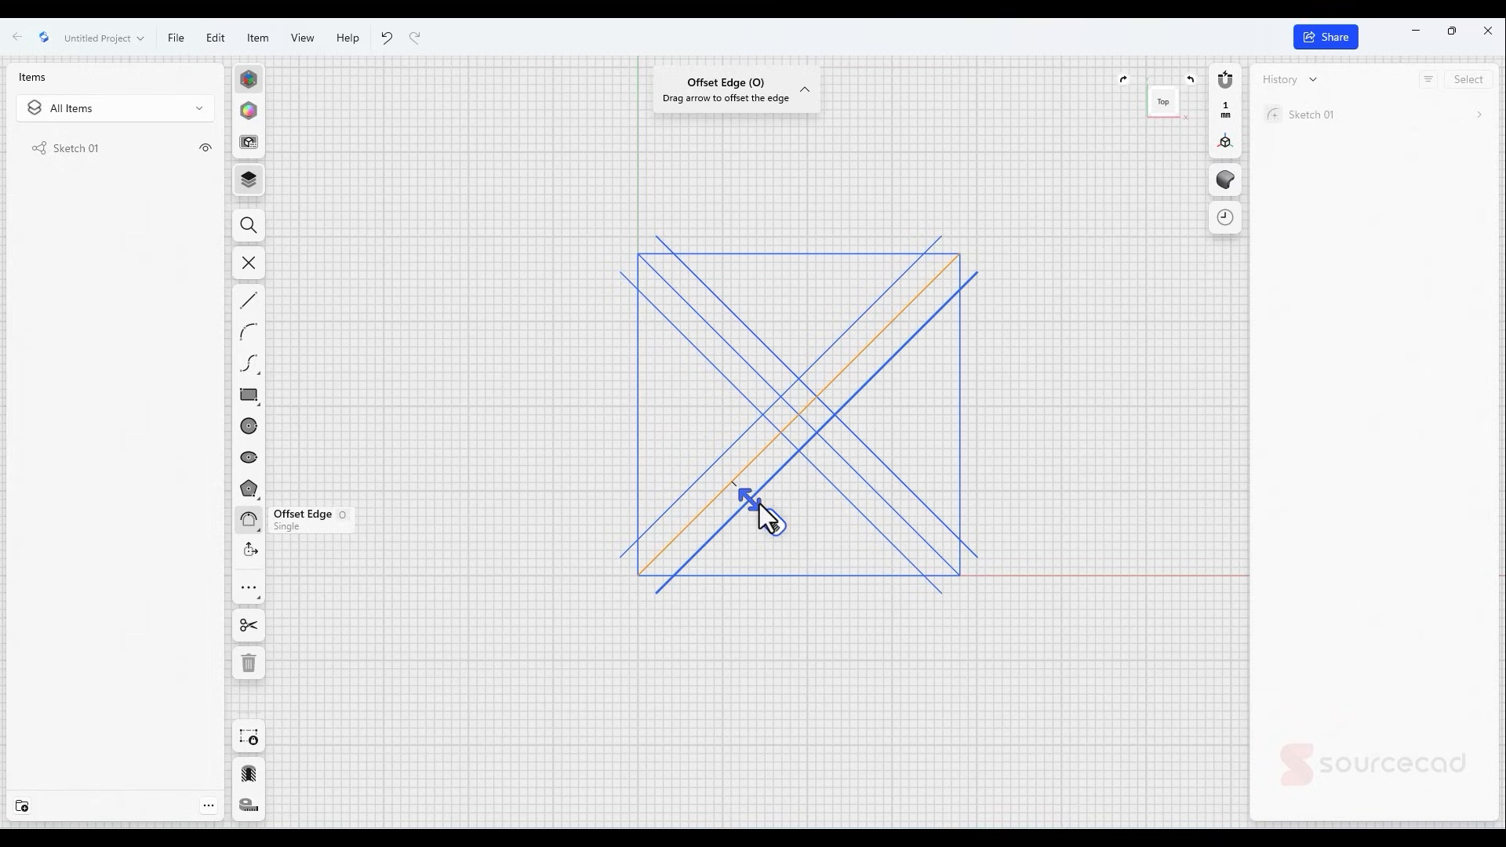
click(813, 535)
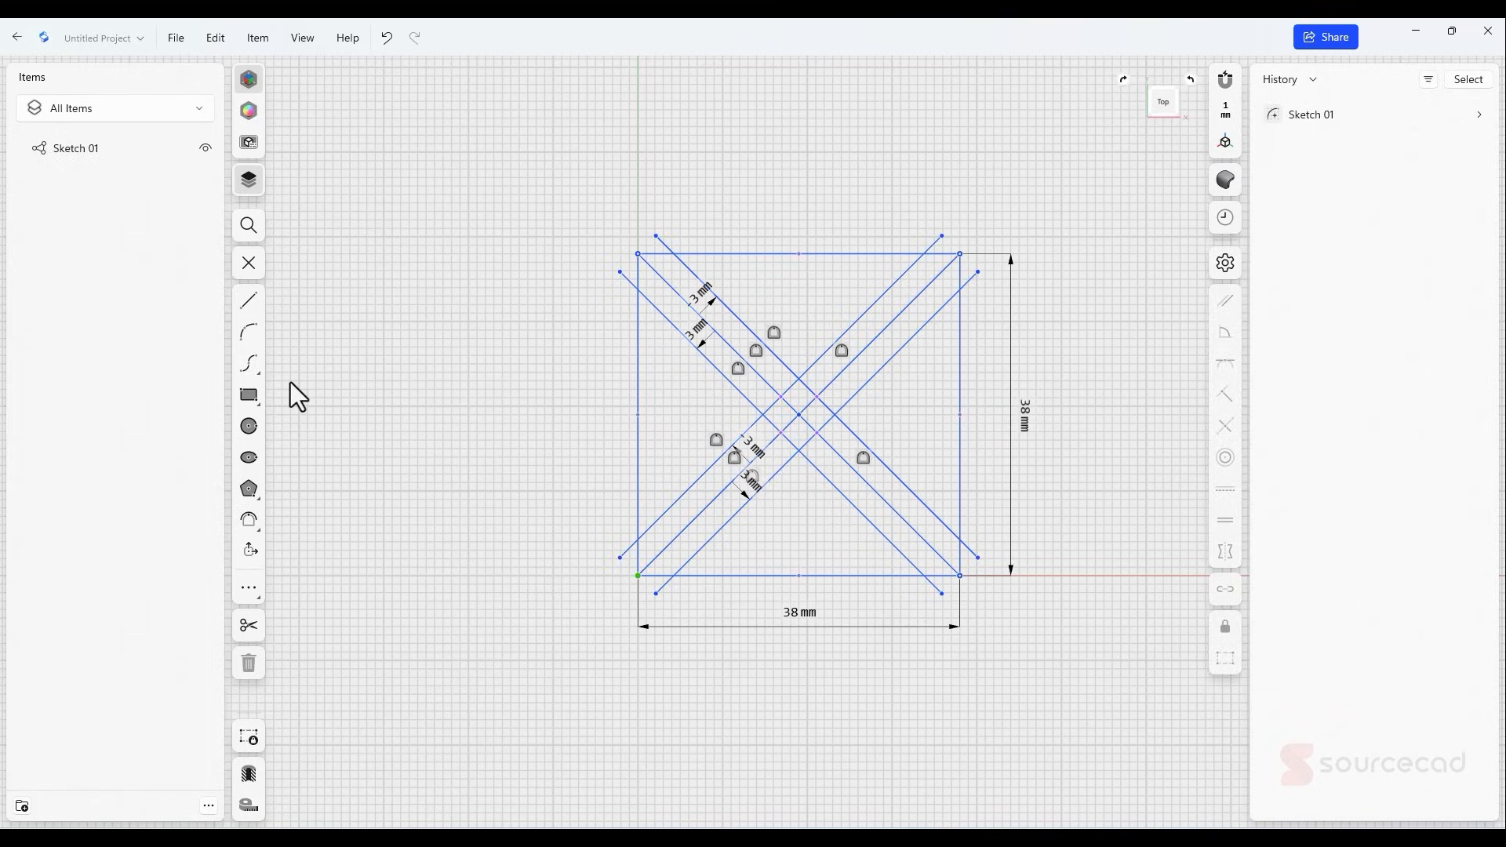
- Trim the offset lines' ends protruding beyond the square and the square's side segments between the arms of the X
click(248, 625)
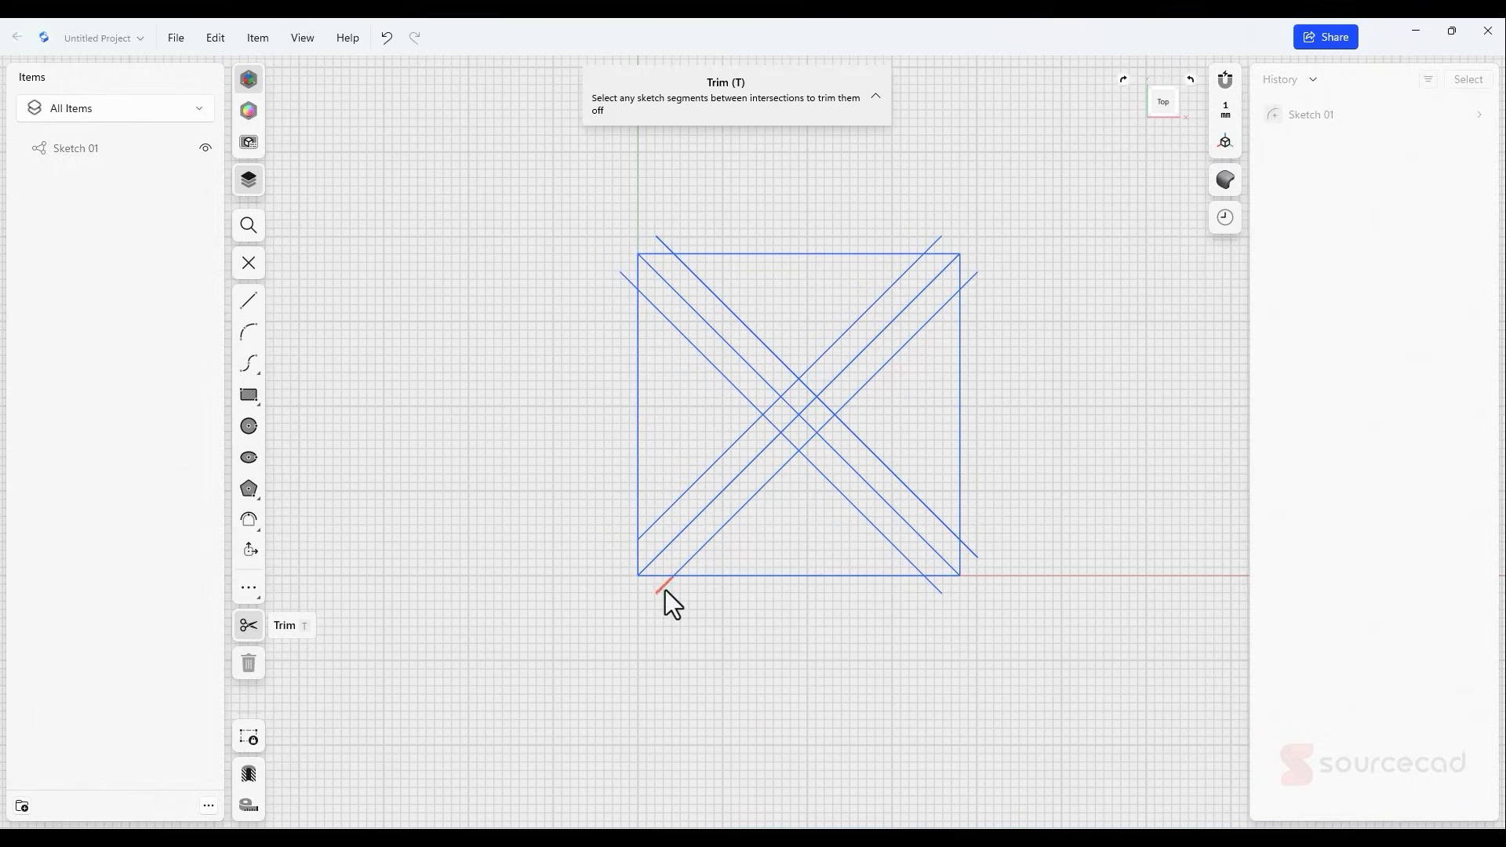
click(970, 551)
click(855, 575)
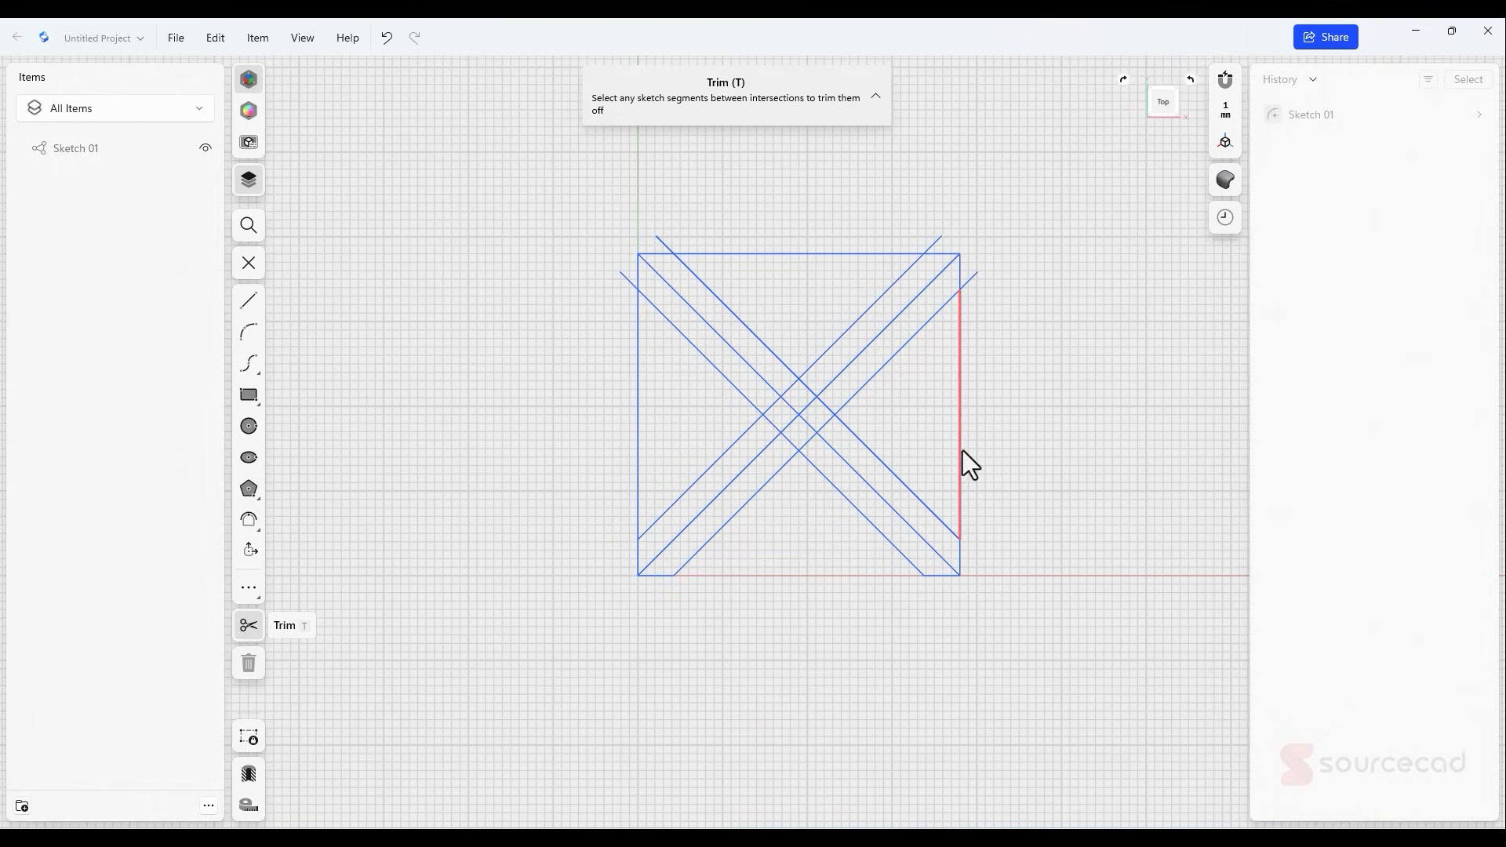
click(961, 450)
click(881, 254)
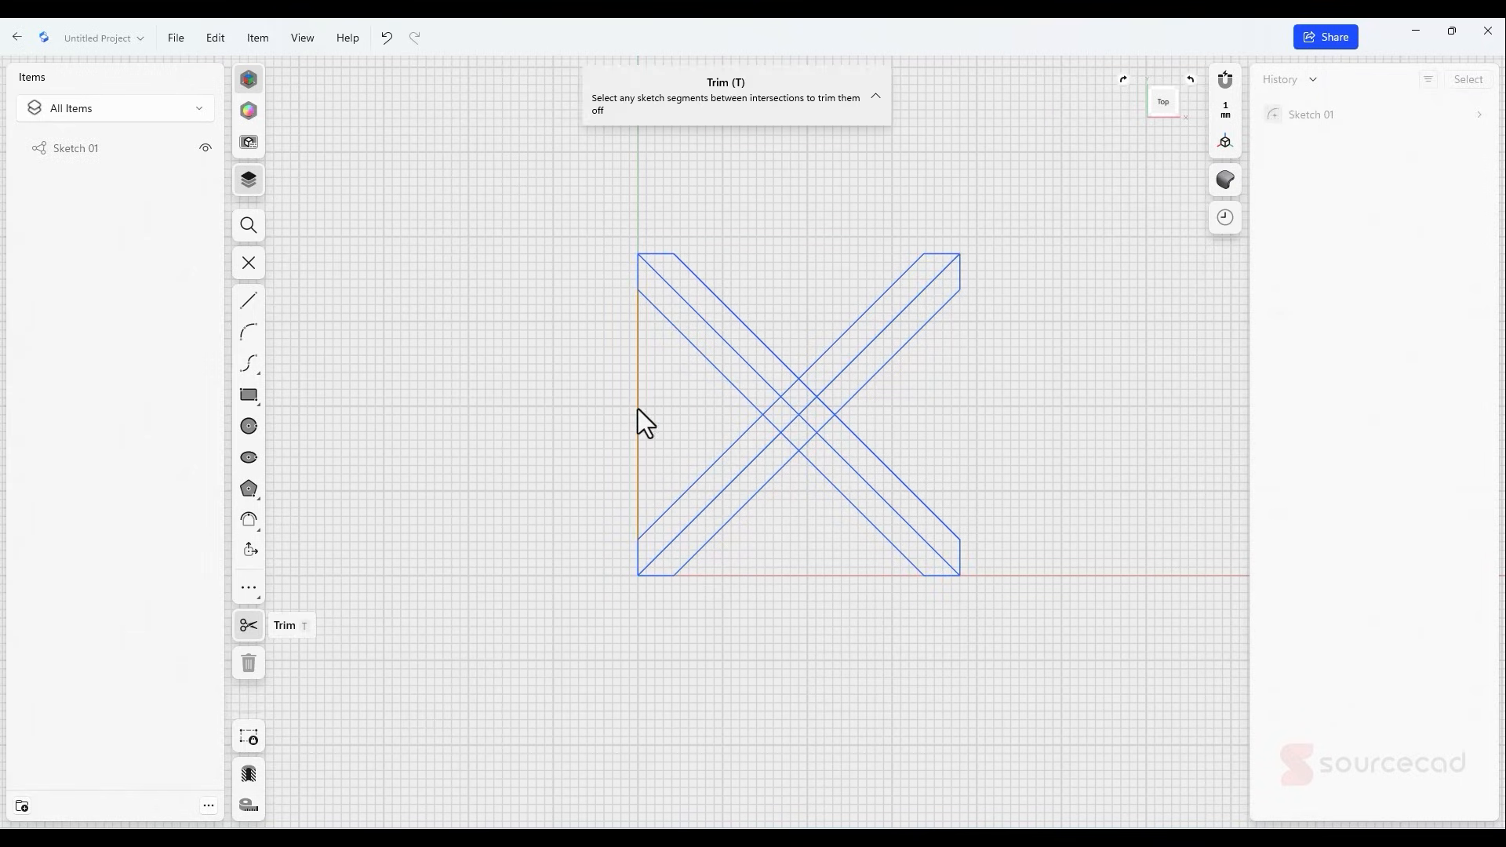
click(637, 408)
key(Escape)
- Delete both centre diagonals and trim the crossing segments inside the middle of the X
click(672, 286)
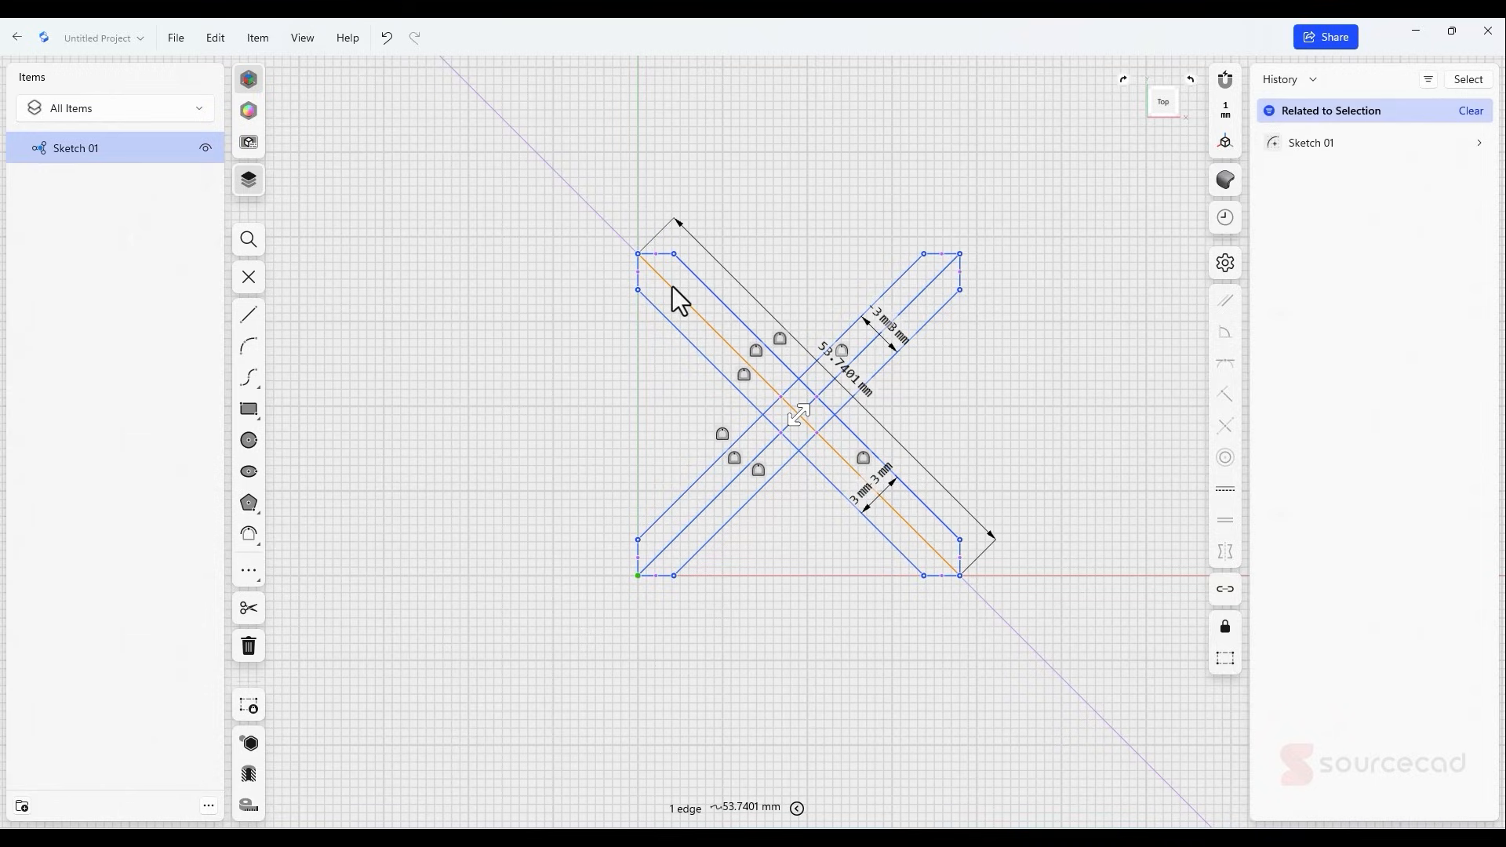
key(Delete)
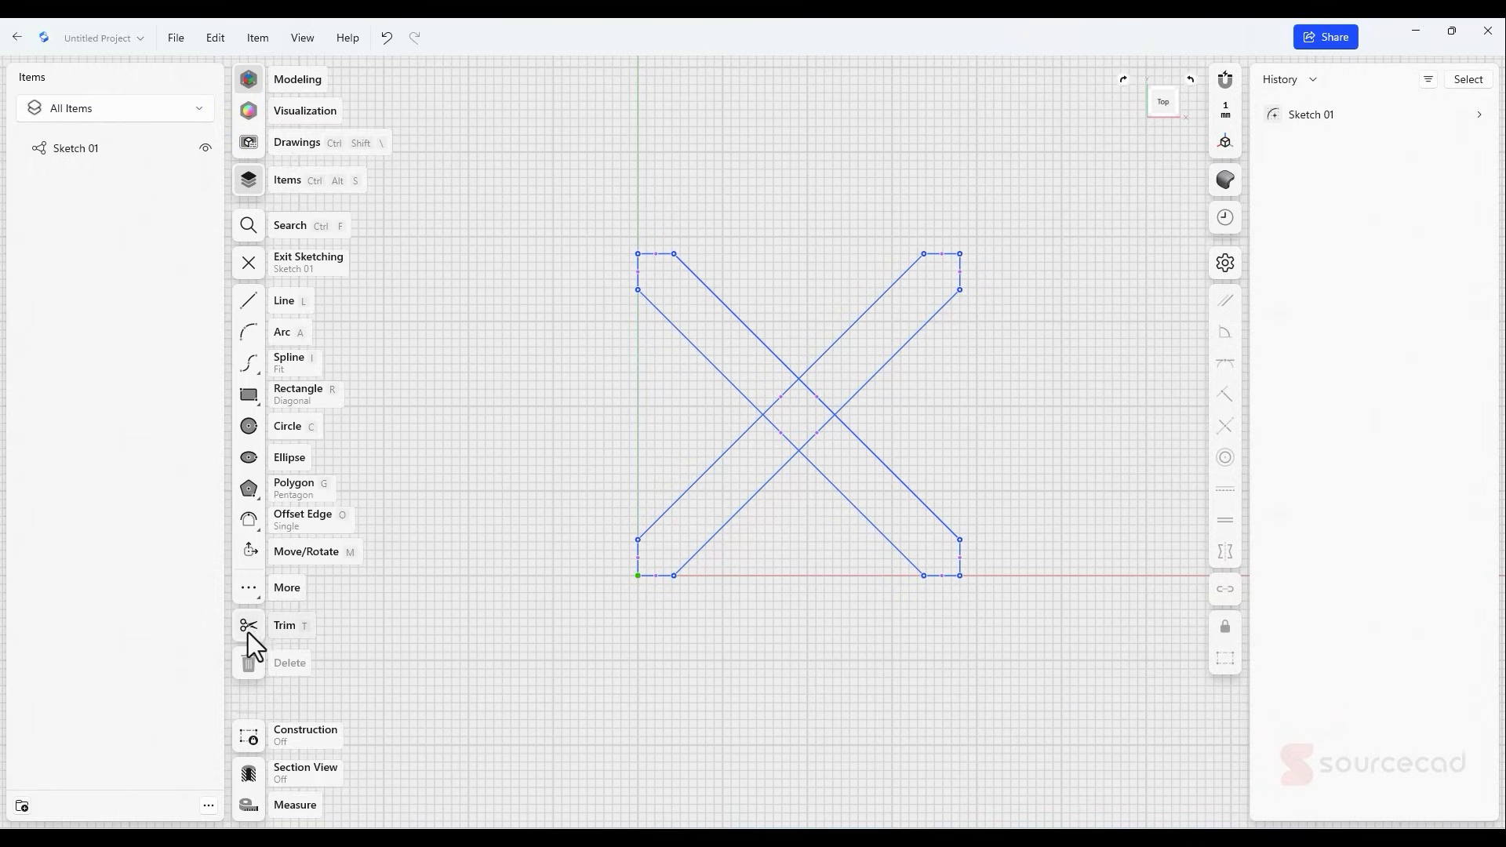
click(249, 628)
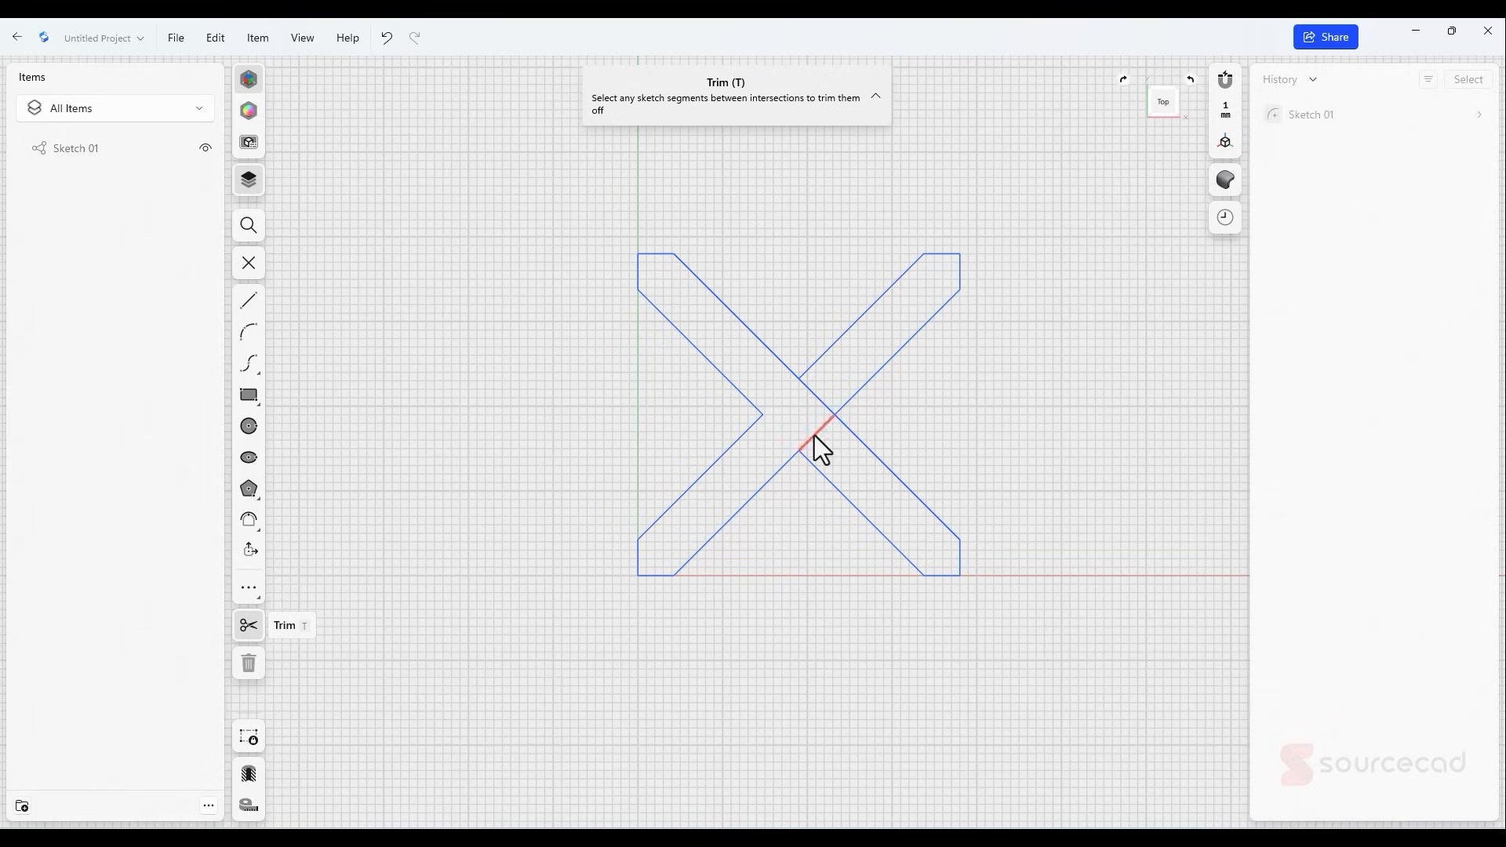
click(817, 401)
key(Escape)
- Delete the eight short edges left from the square's corners at the four arm ends
click(656, 254)
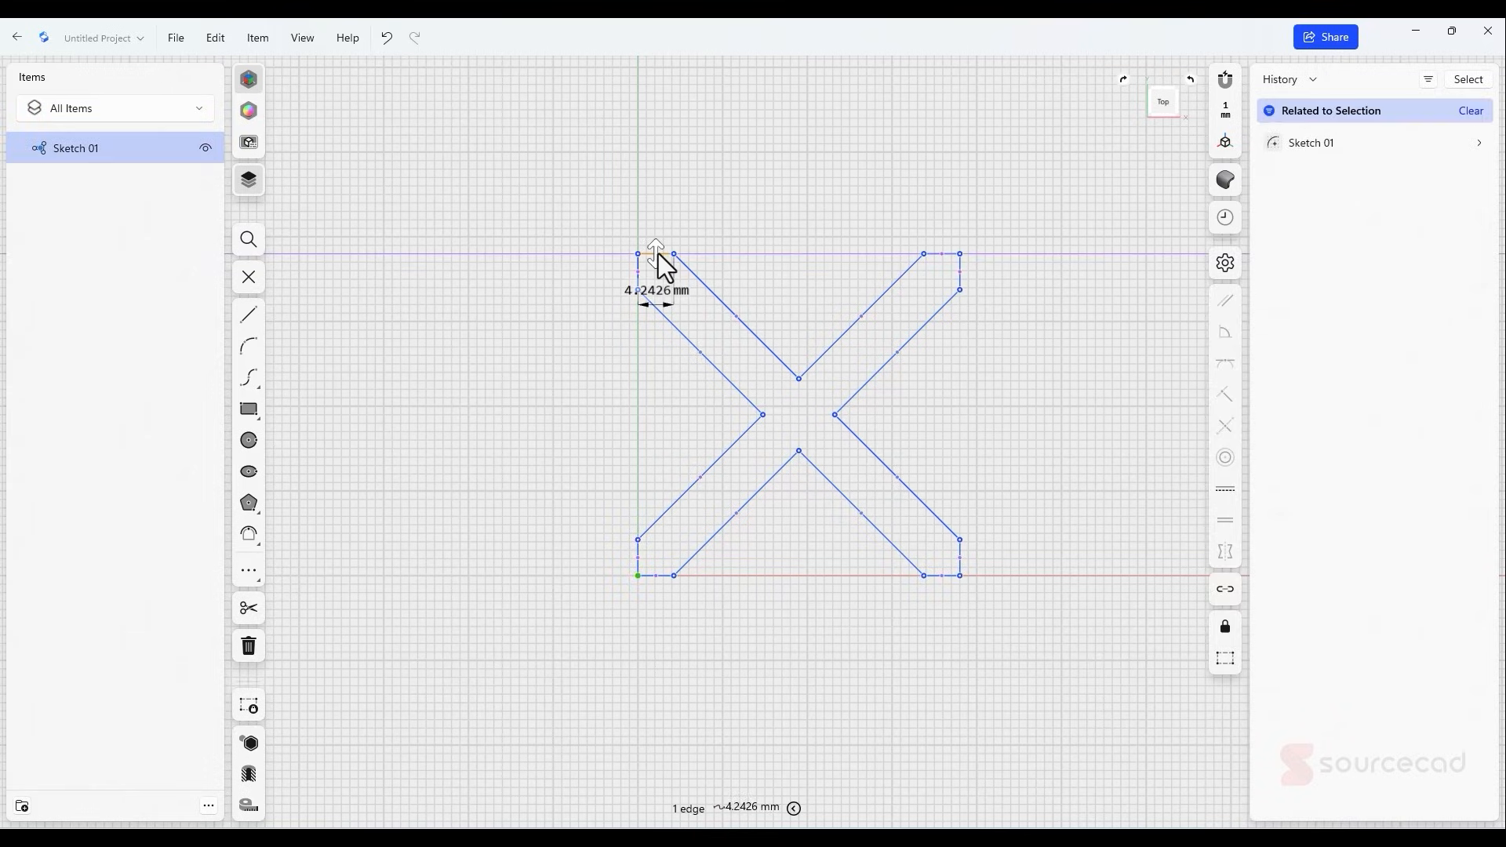
key(Delete)
click(637, 552)
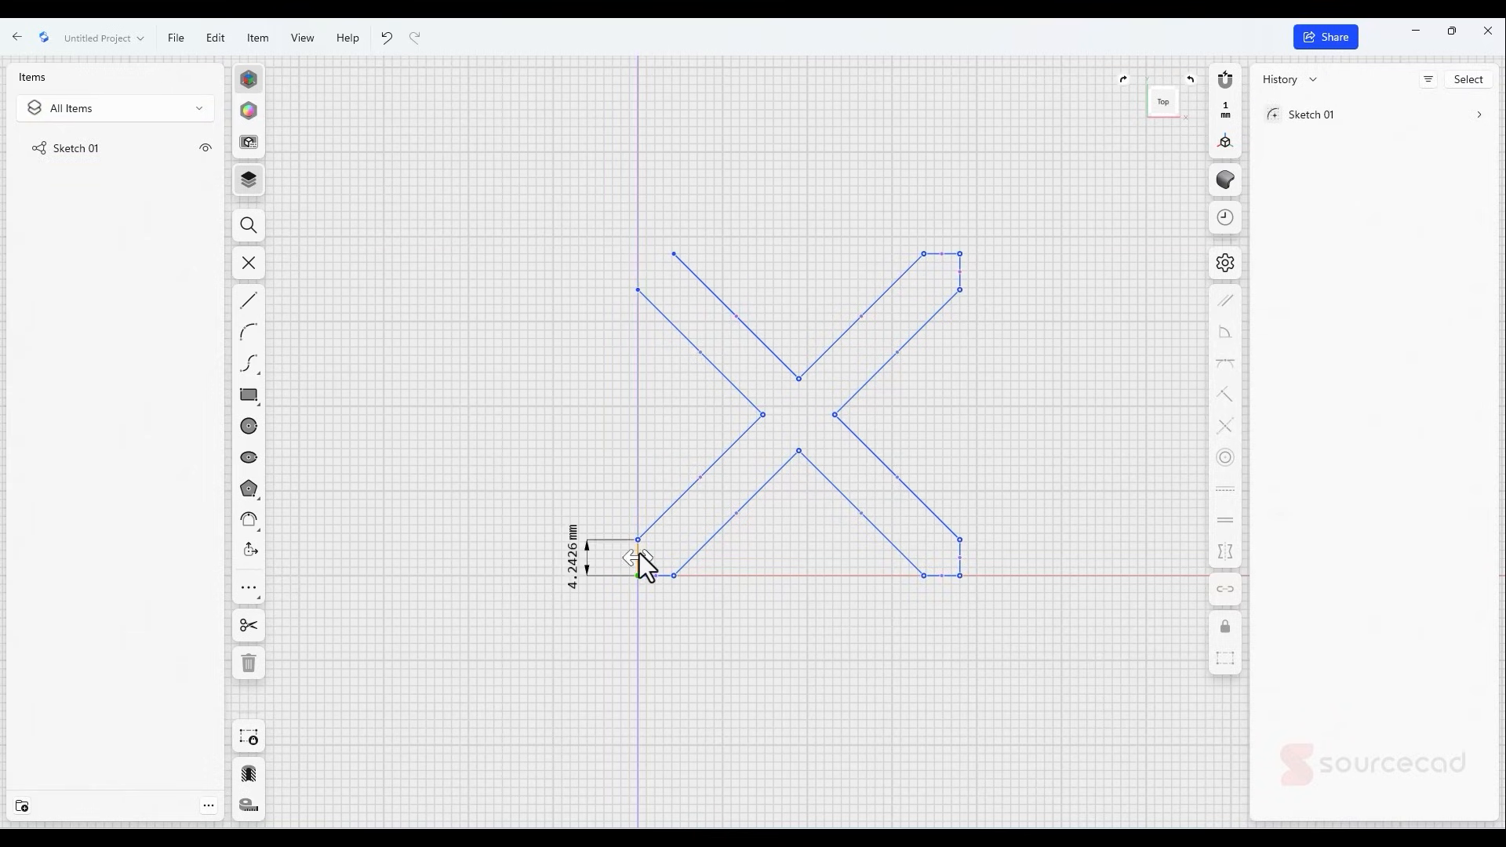
key(Delete)
click(653, 576)
key(Delete)
click(938, 576)
key(Delete)
click(960, 558)
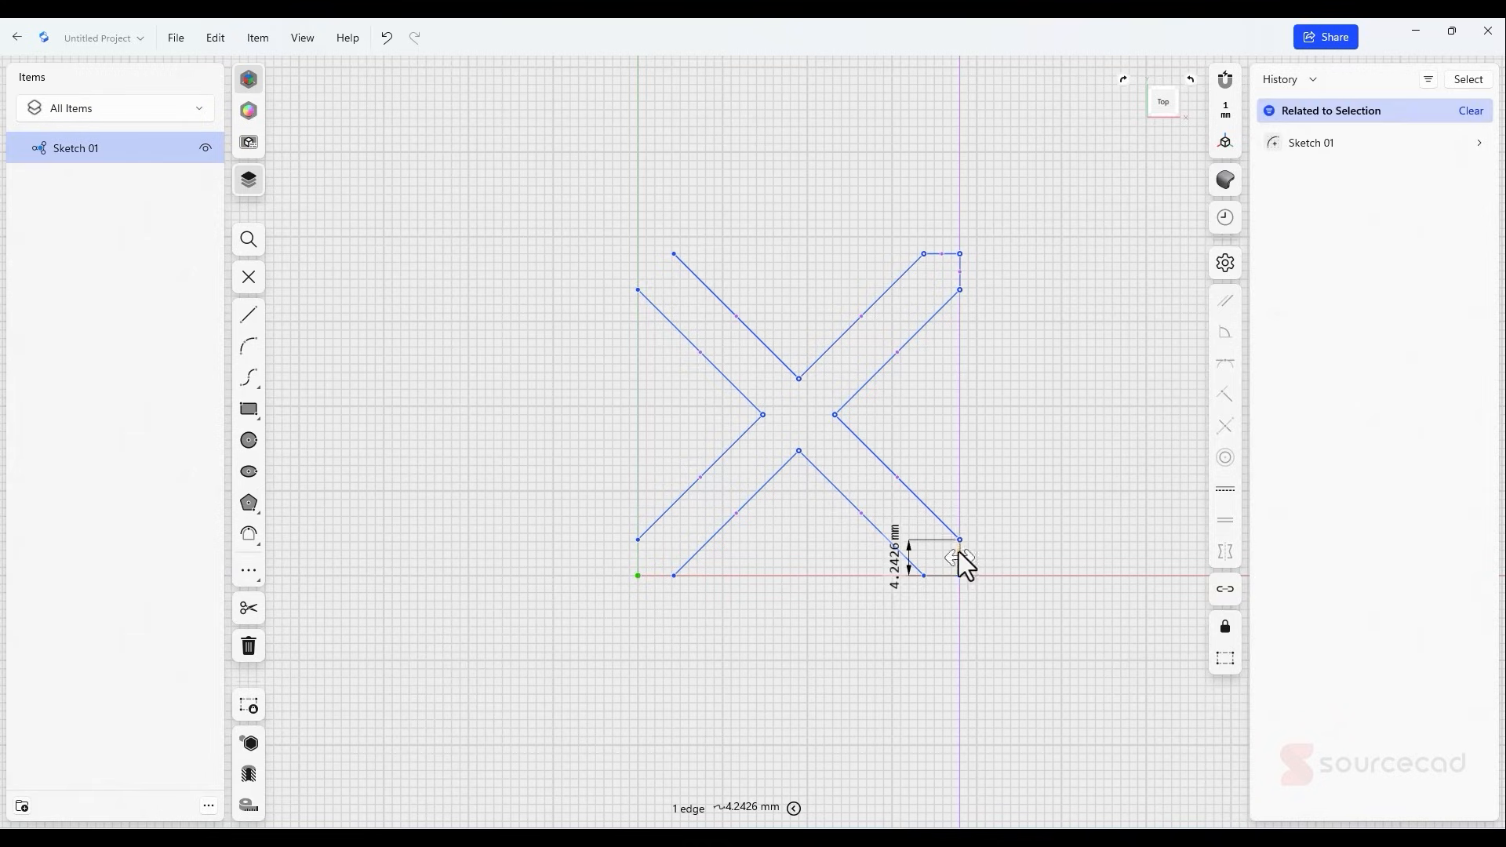
key(Delete)
click(959, 275)
key(Delete)
click(945, 254)
key(Delete)
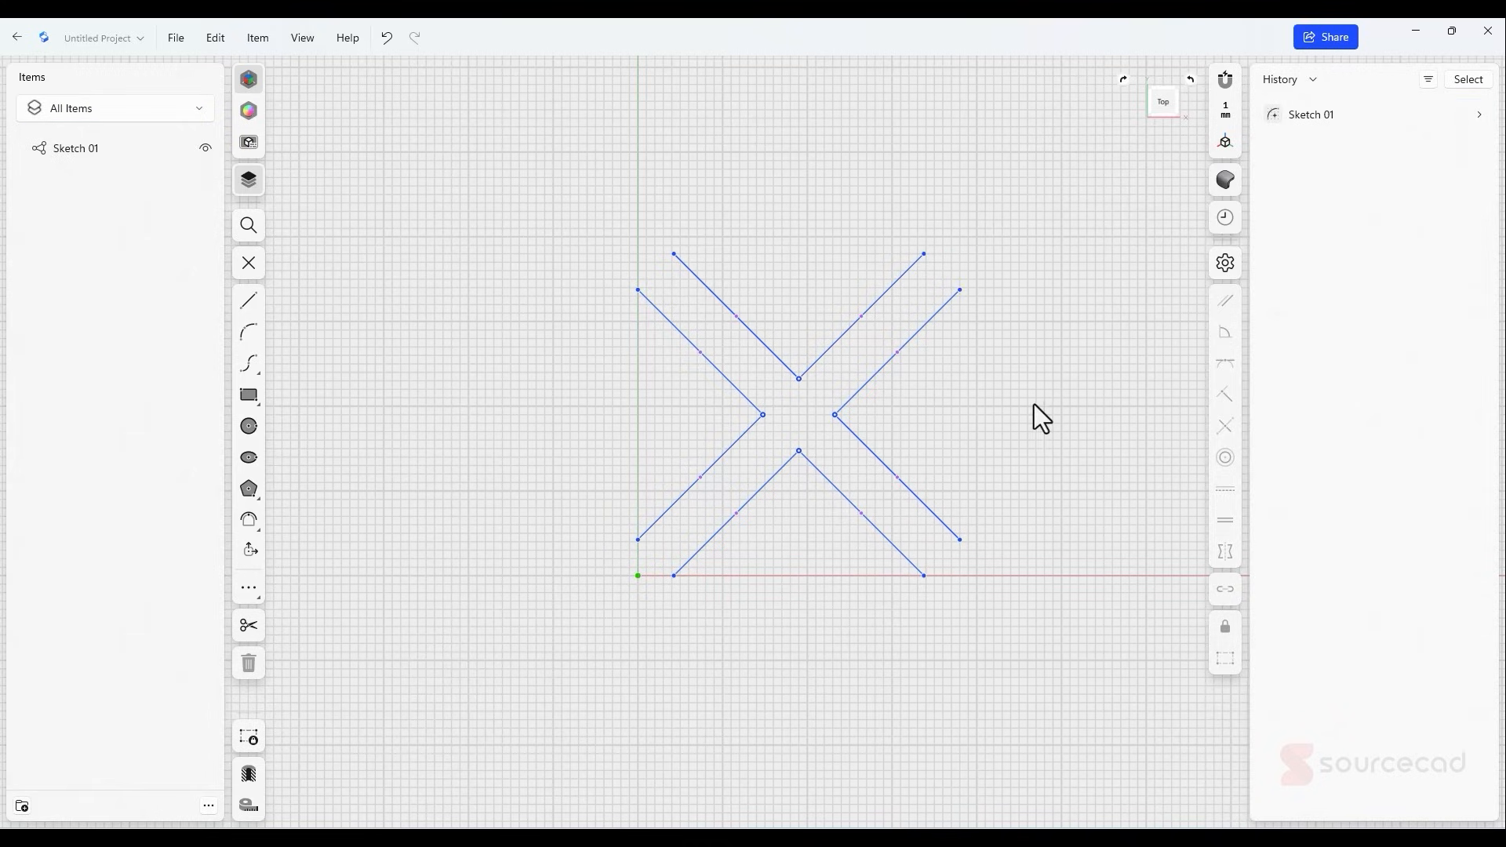
- Close each of the four arm ends with a straight line joining the endpoints of its two parallel sides
click(248, 300)
click(637, 289)
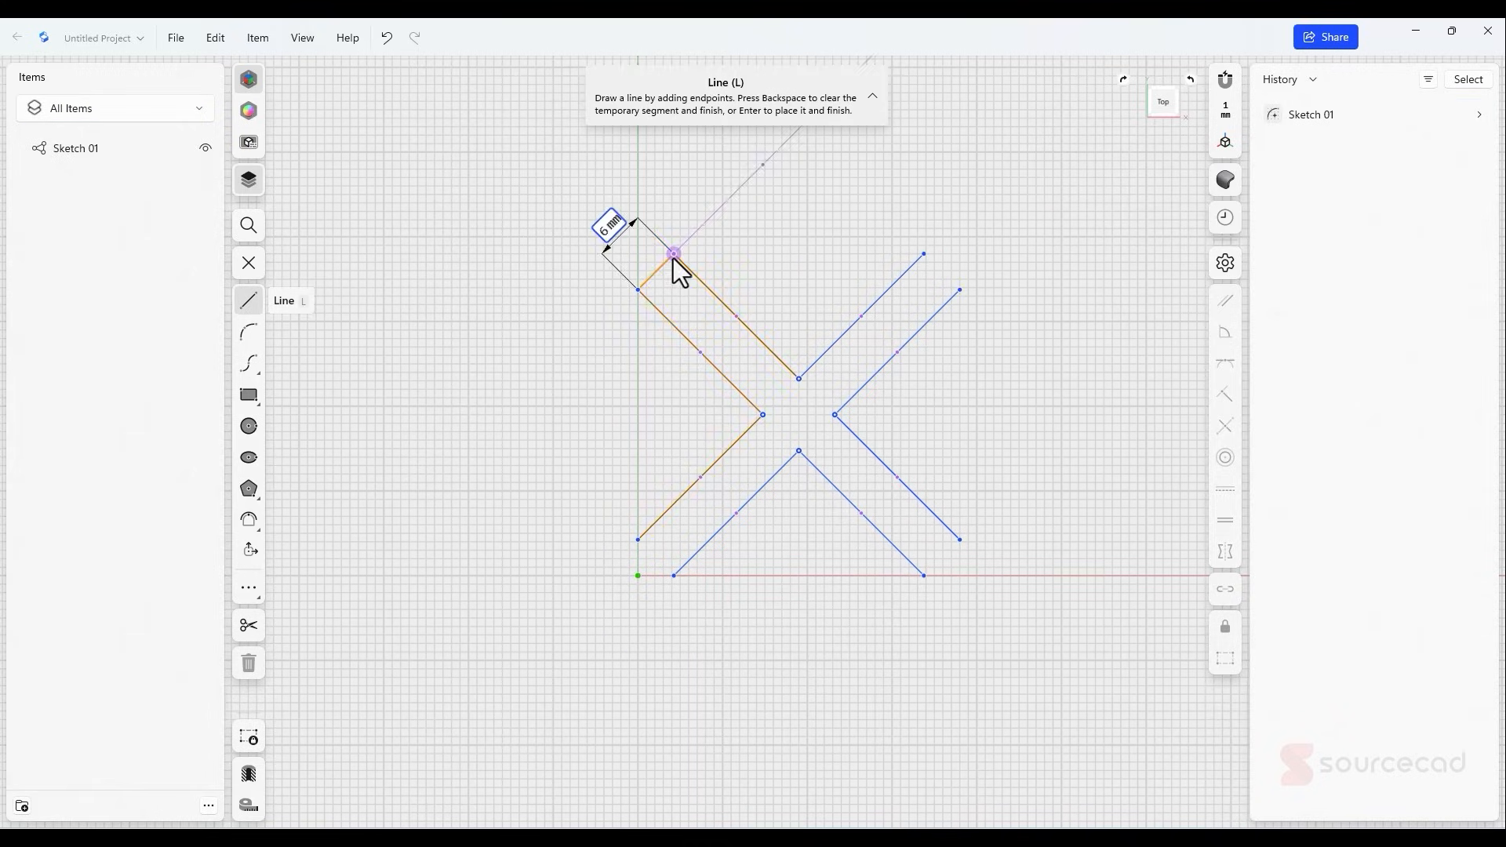
click(674, 254)
click(924, 254)
click(960, 290)
click(960, 540)
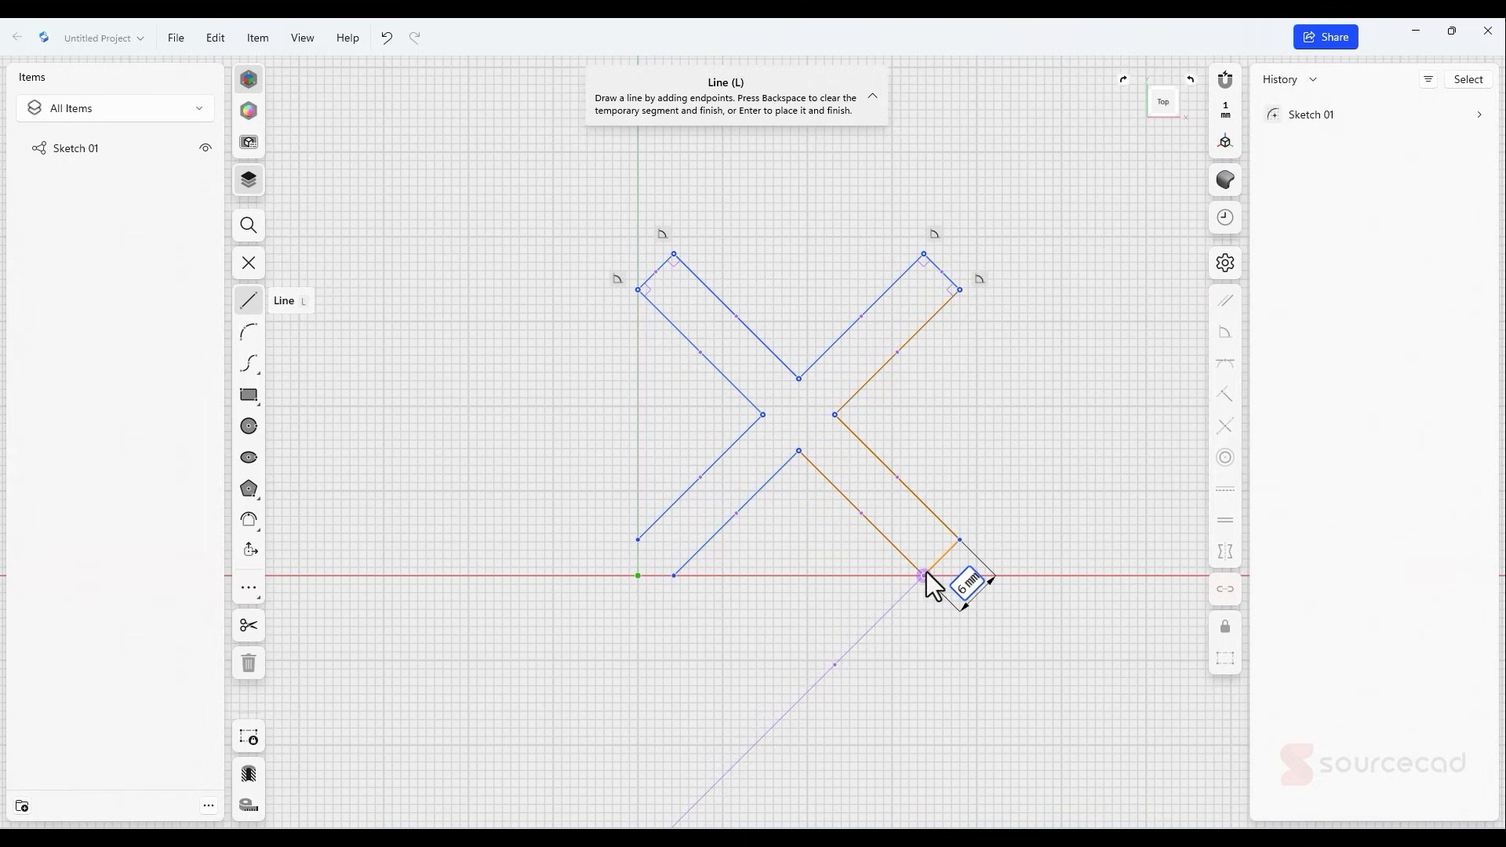
click(924, 575)
click(638, 540)
click(674, 576)
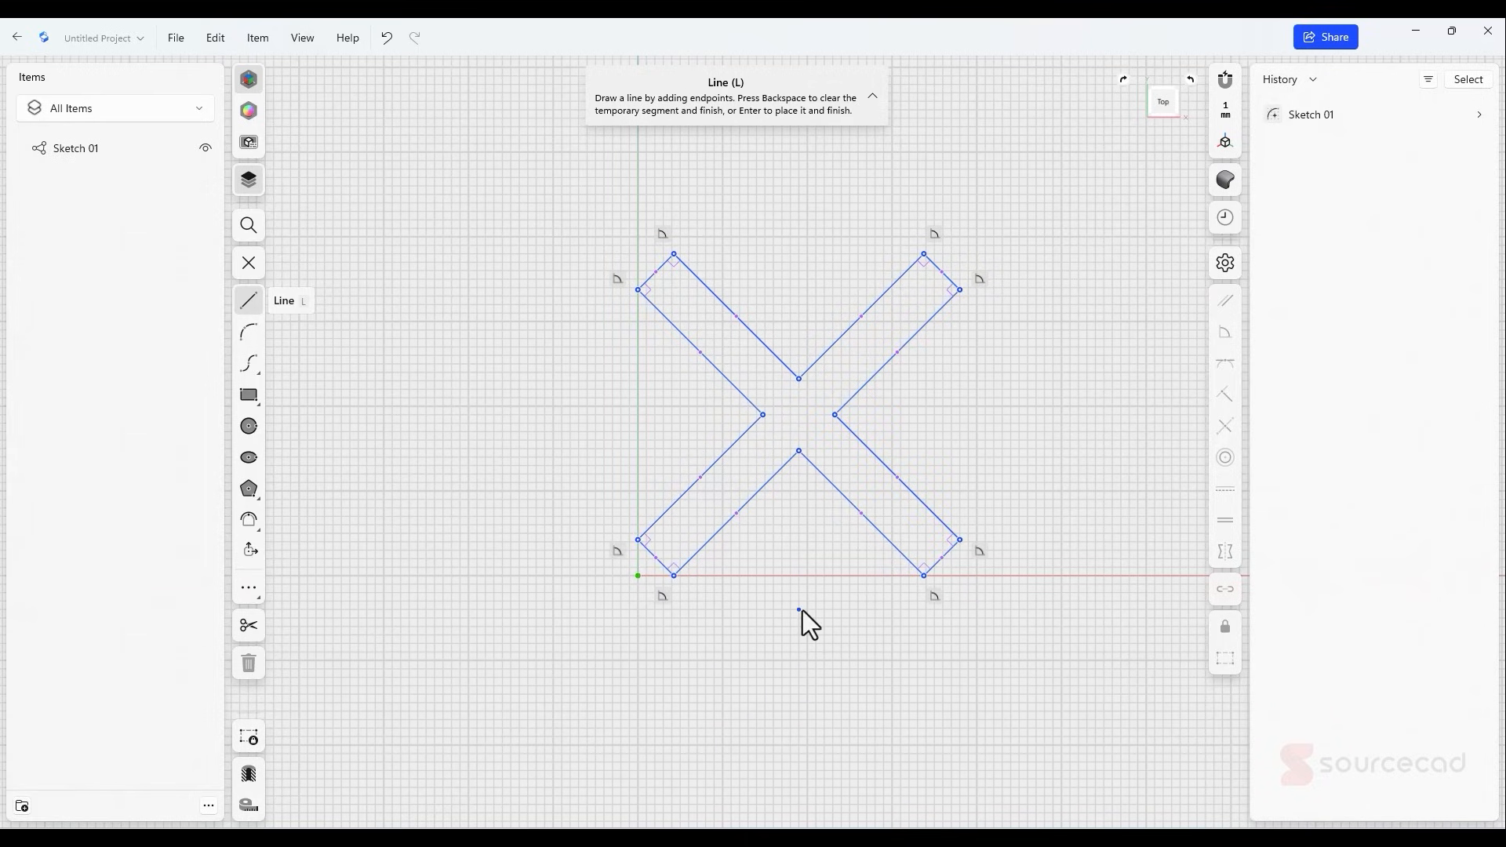
key(Escape)
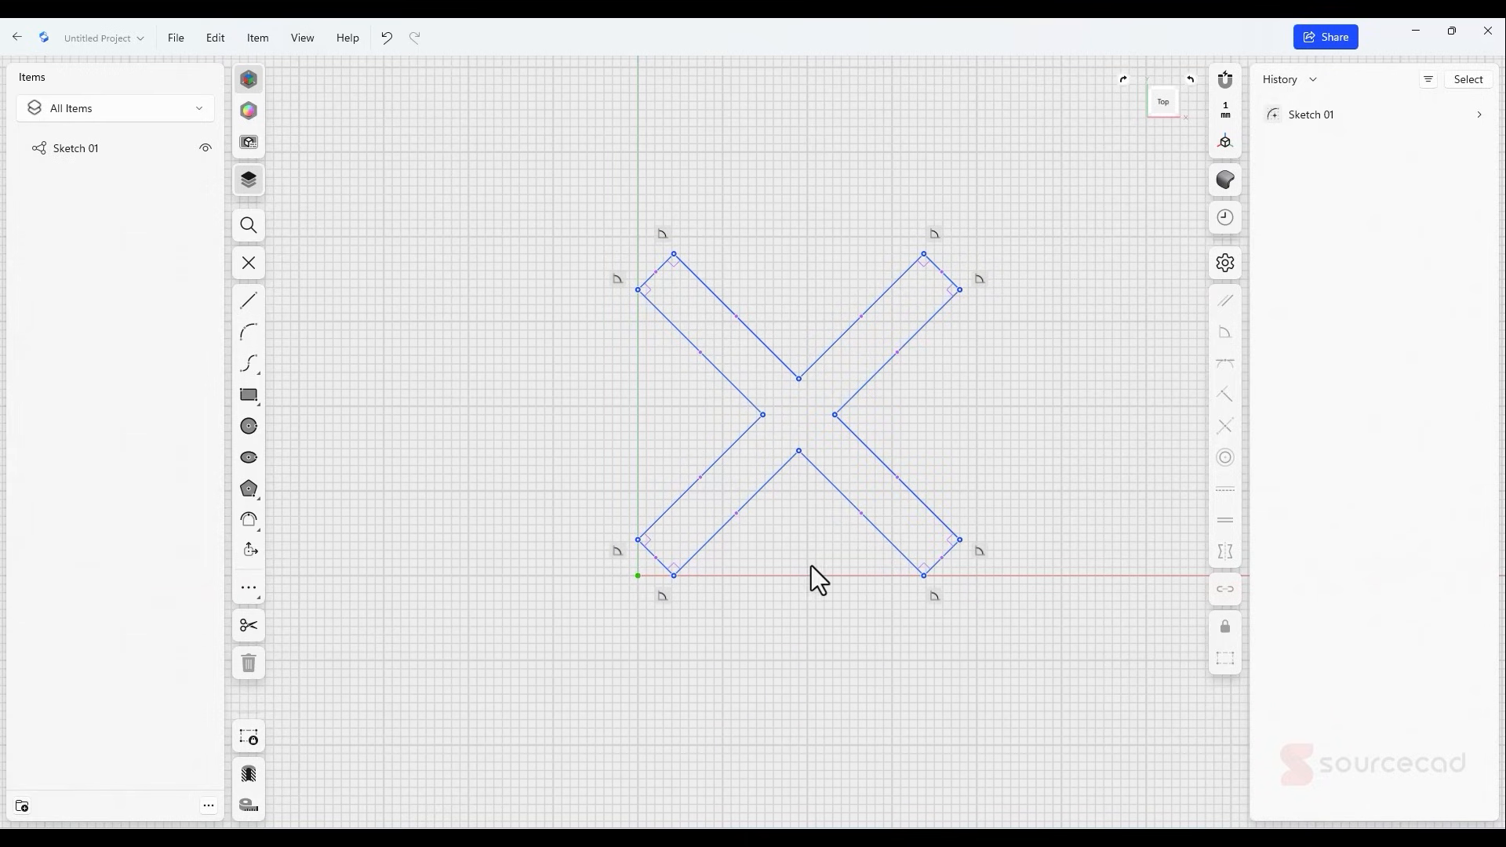
- Extrude the closed X profile upwards by 8 mm
right_drag(803, 567, 769, 470)
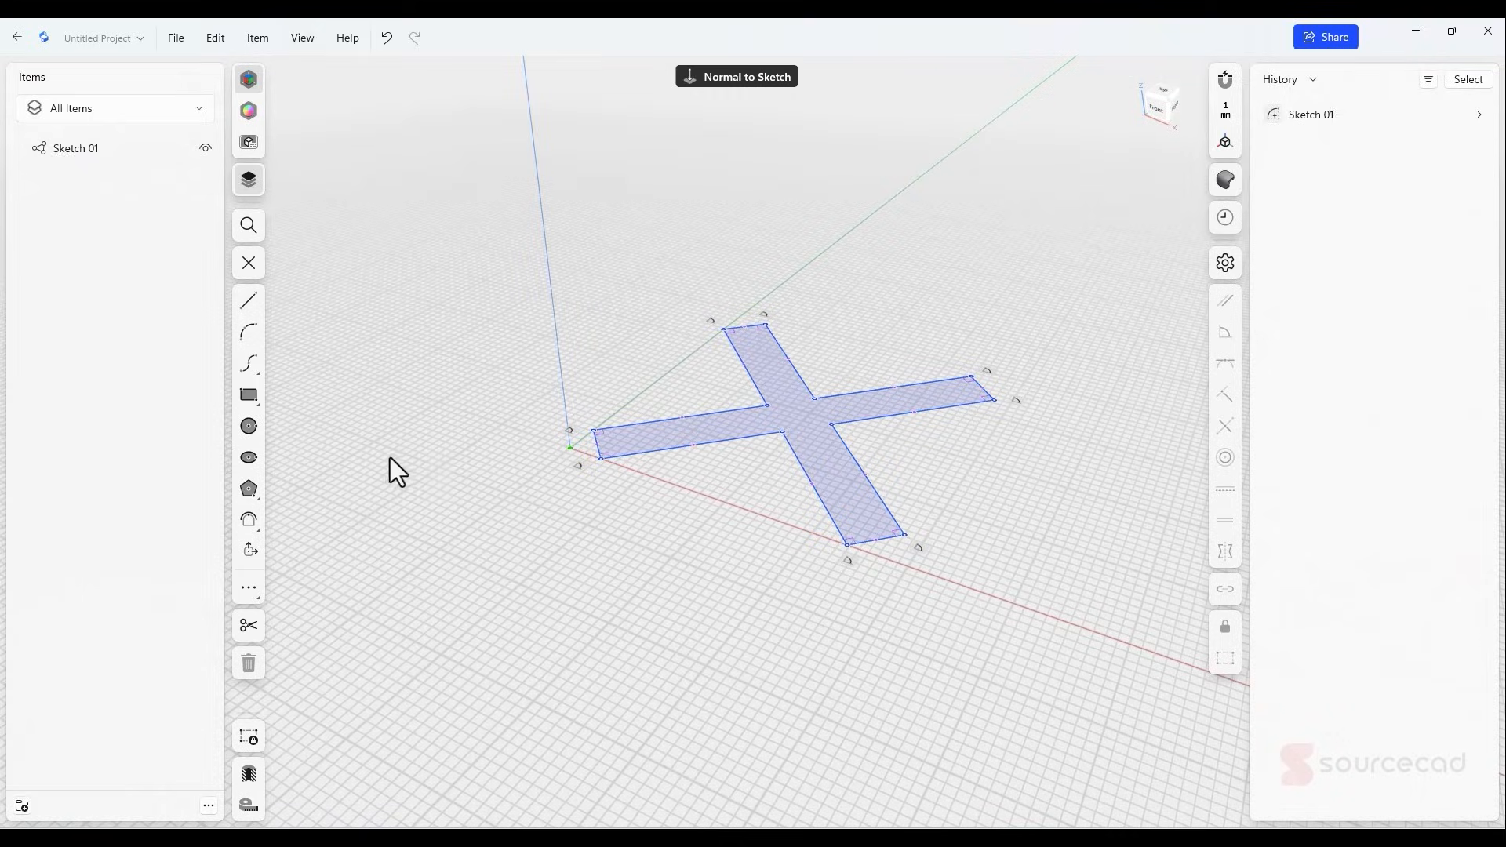
click(788, 411)
key(e)
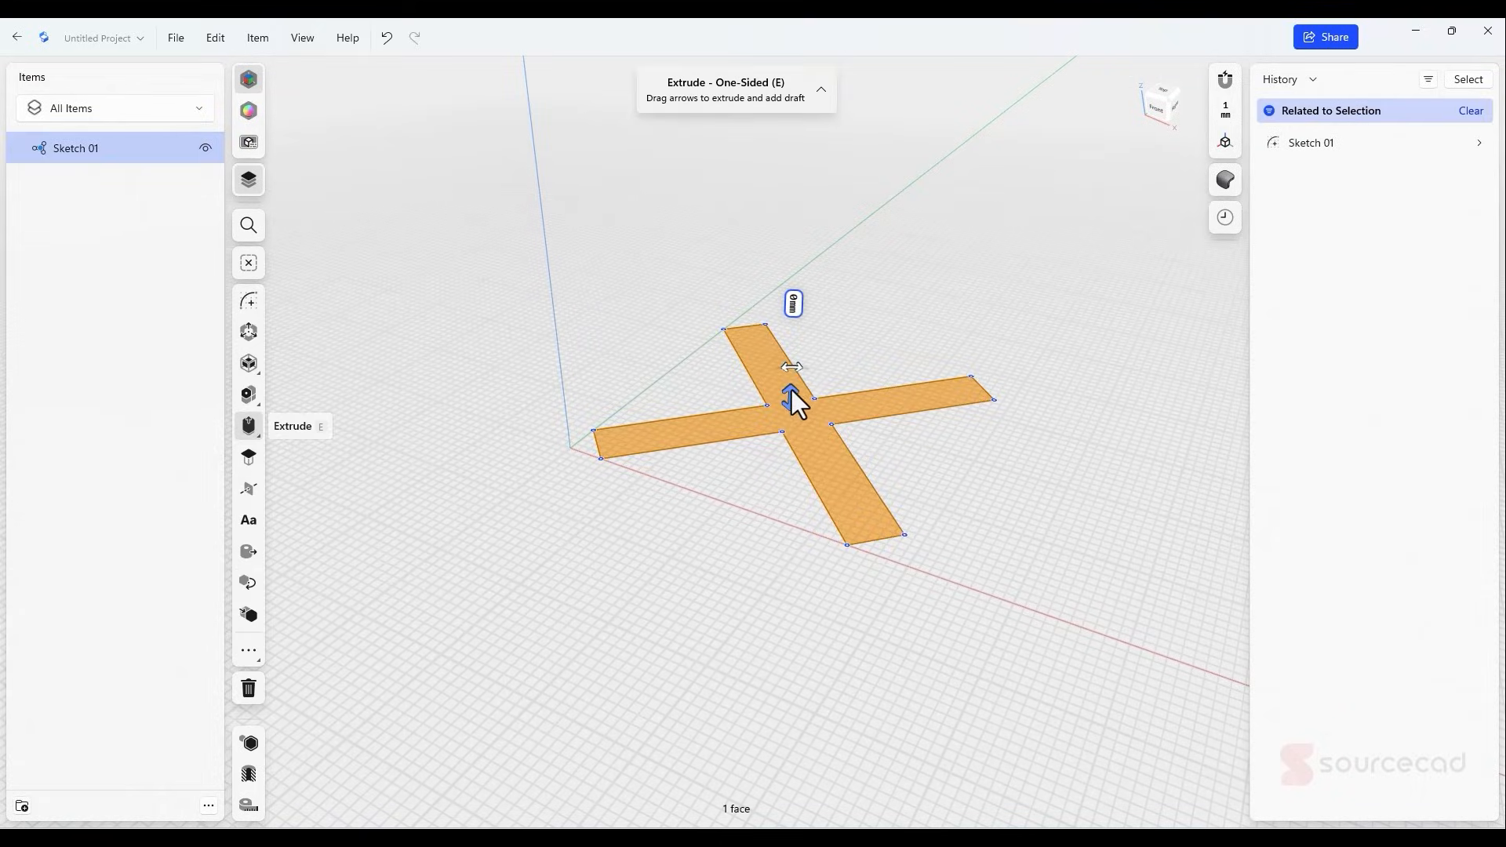
drag(792, 389, 794, 359)
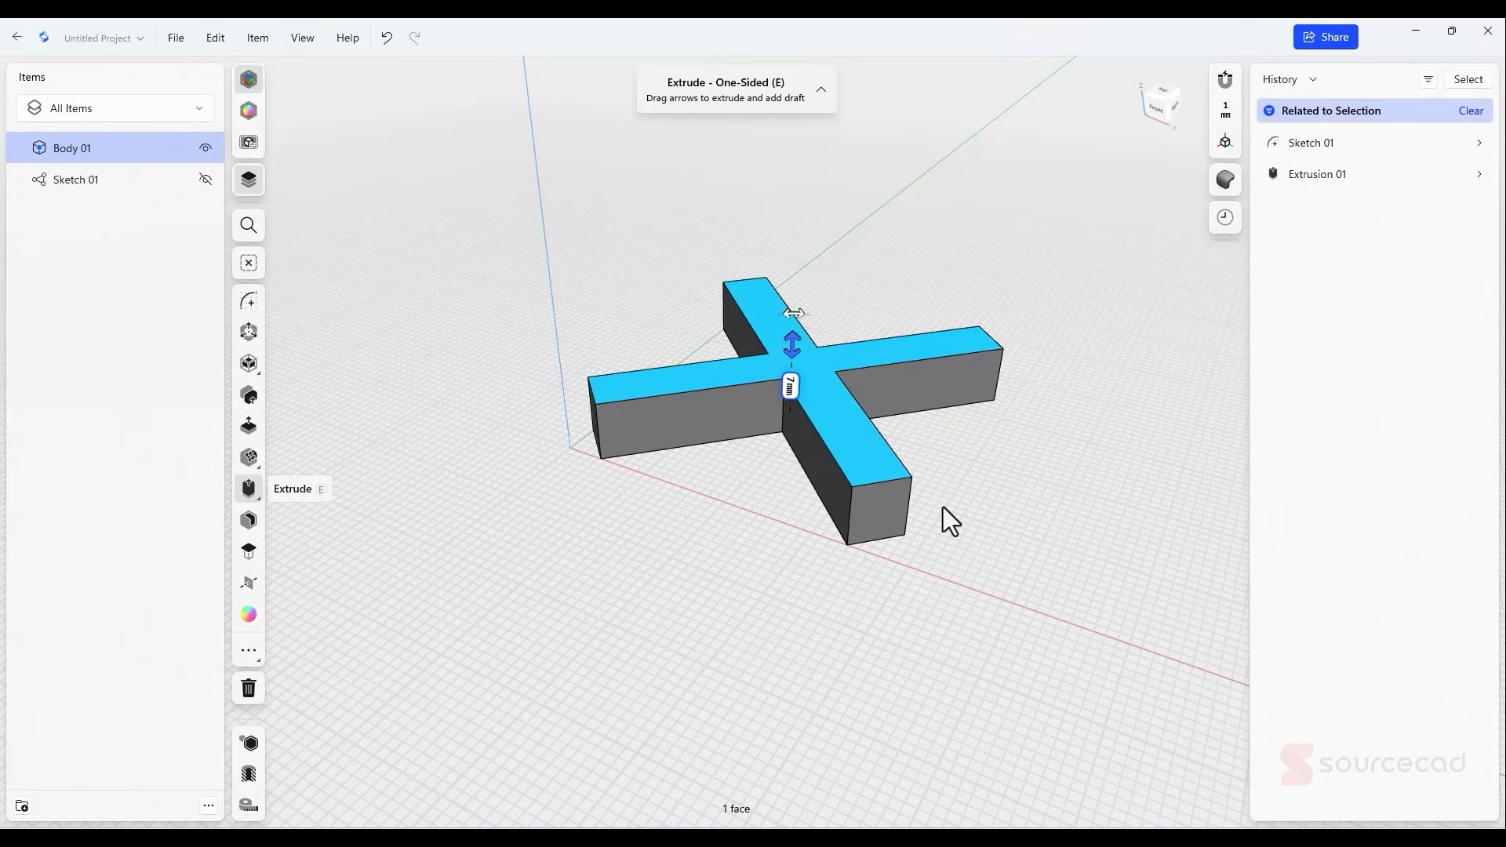
click(790, 387)
text(8)
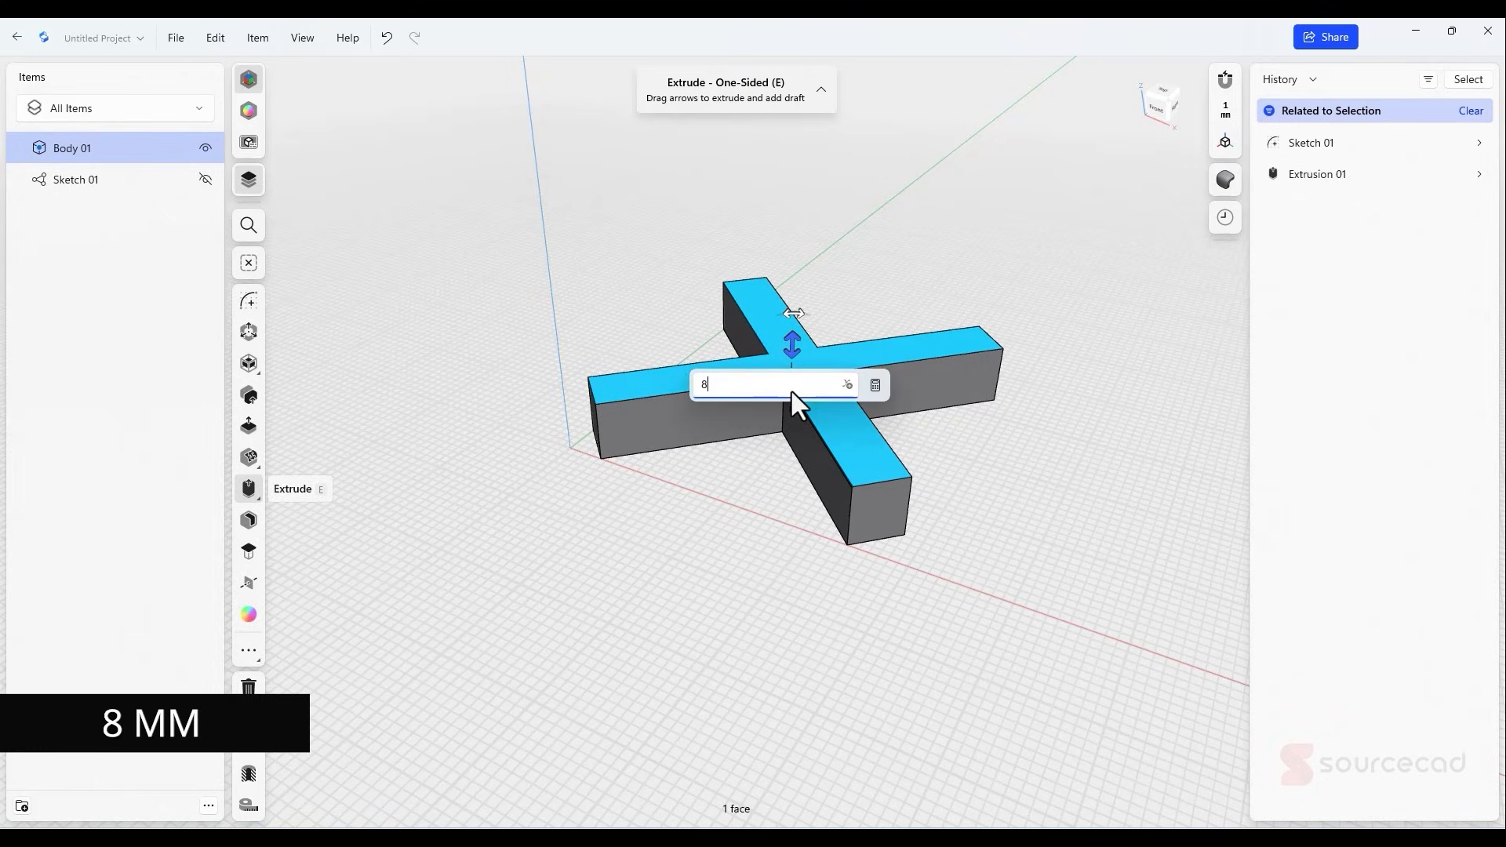
key(Return)
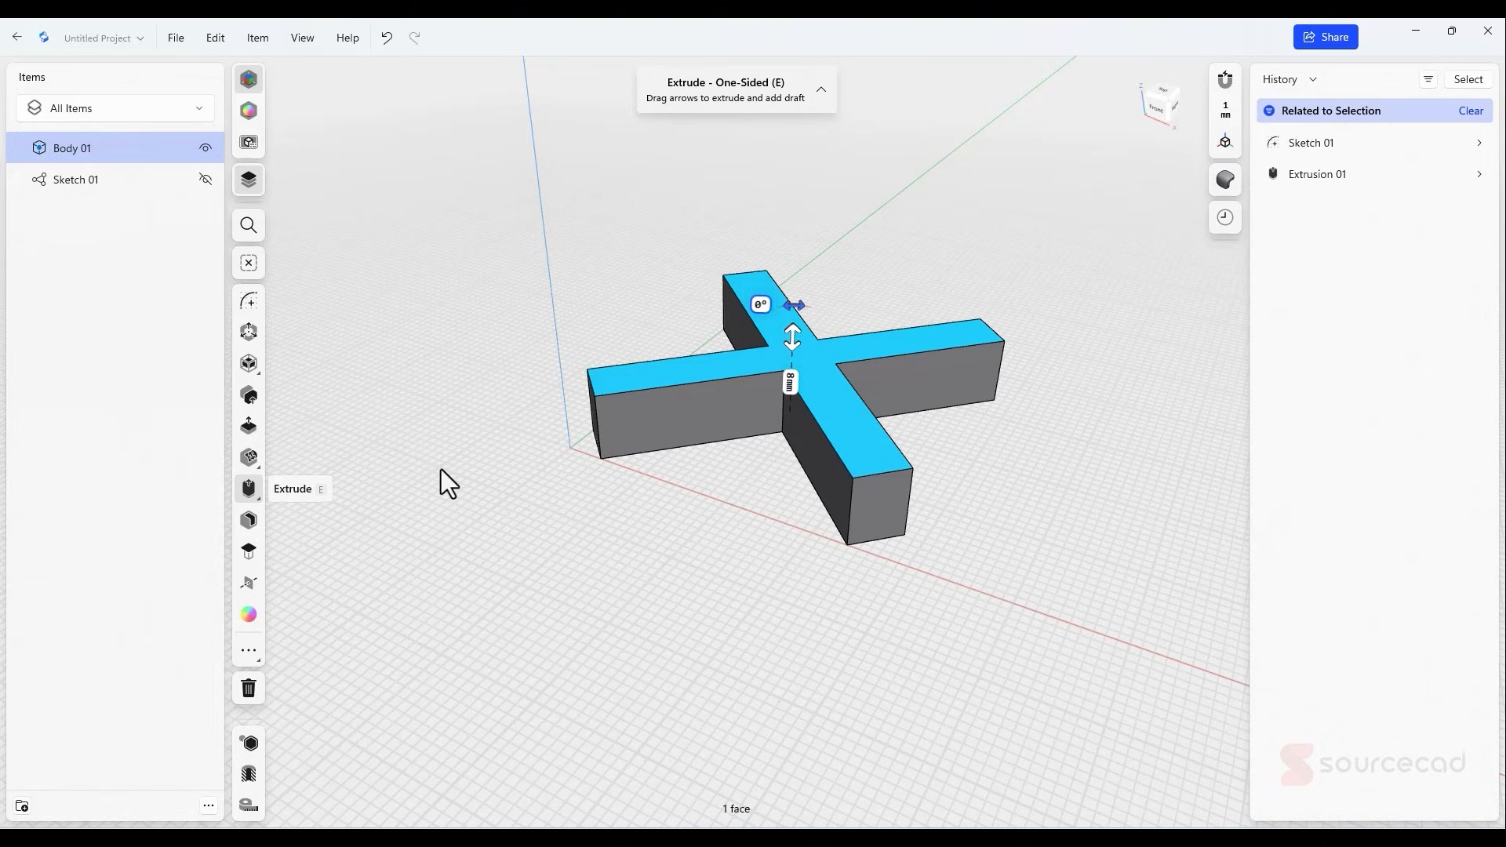
key(Escape)
- Try a 3 mm fillet on the eight vertical edges at the ends of the four arms
click(250, 510)
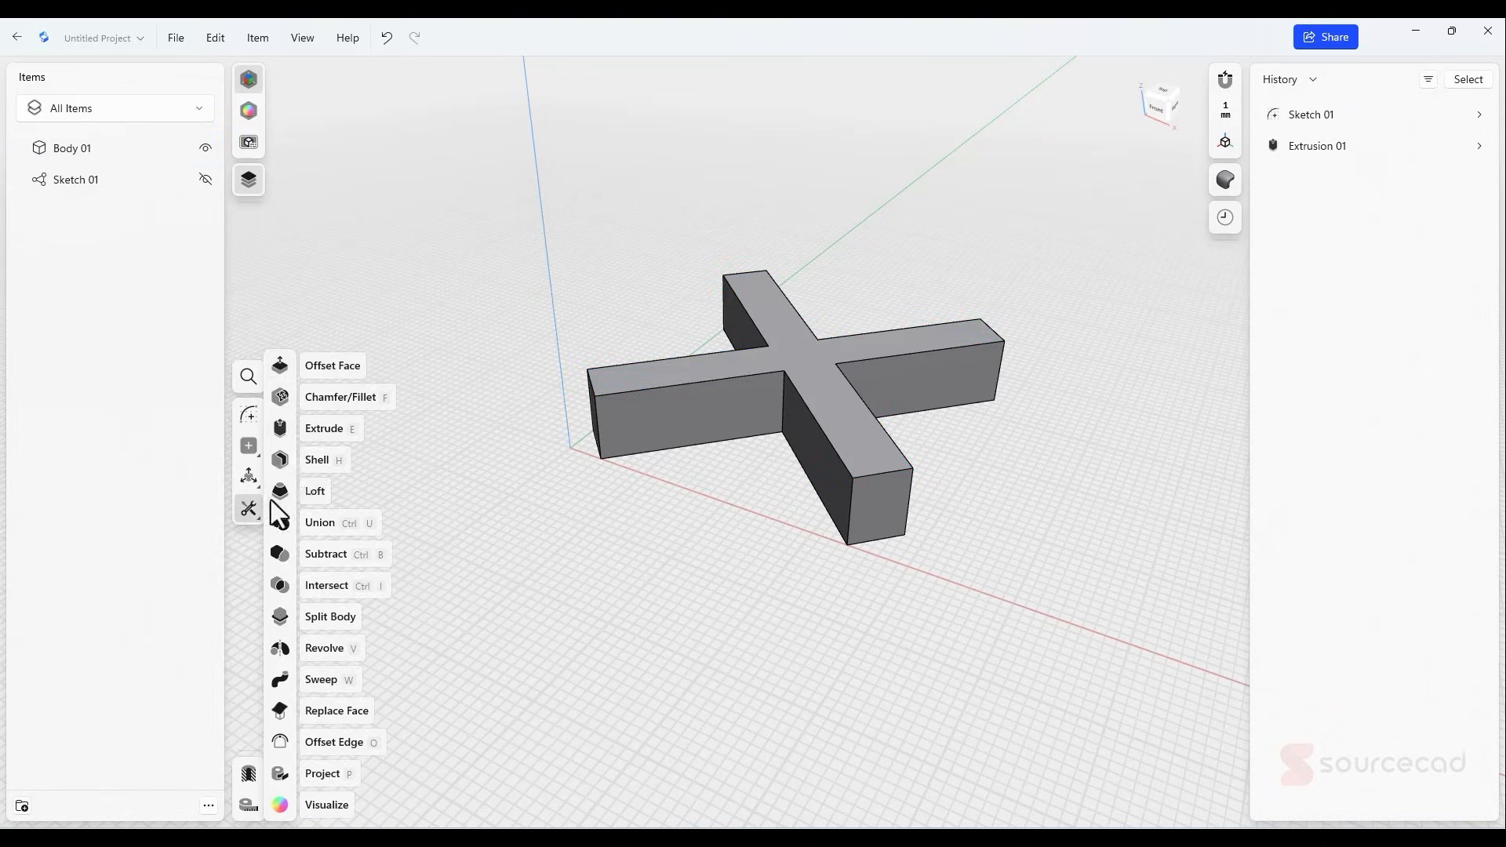
click(332, 397)
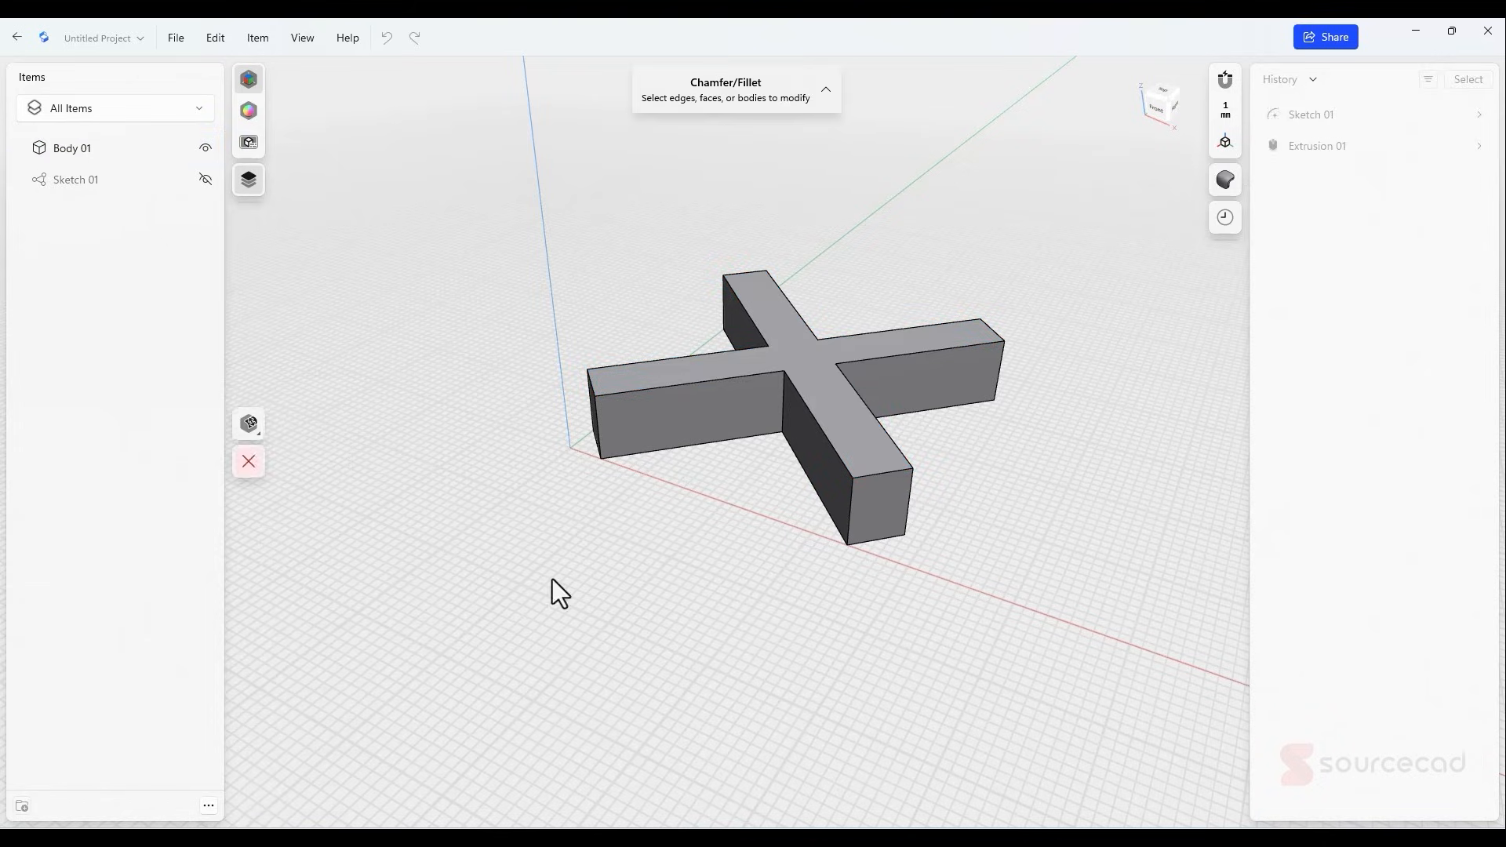
click(850, 509)
click(909, 502)
click(998, 373)
click(592, 411)
click(587, 390)
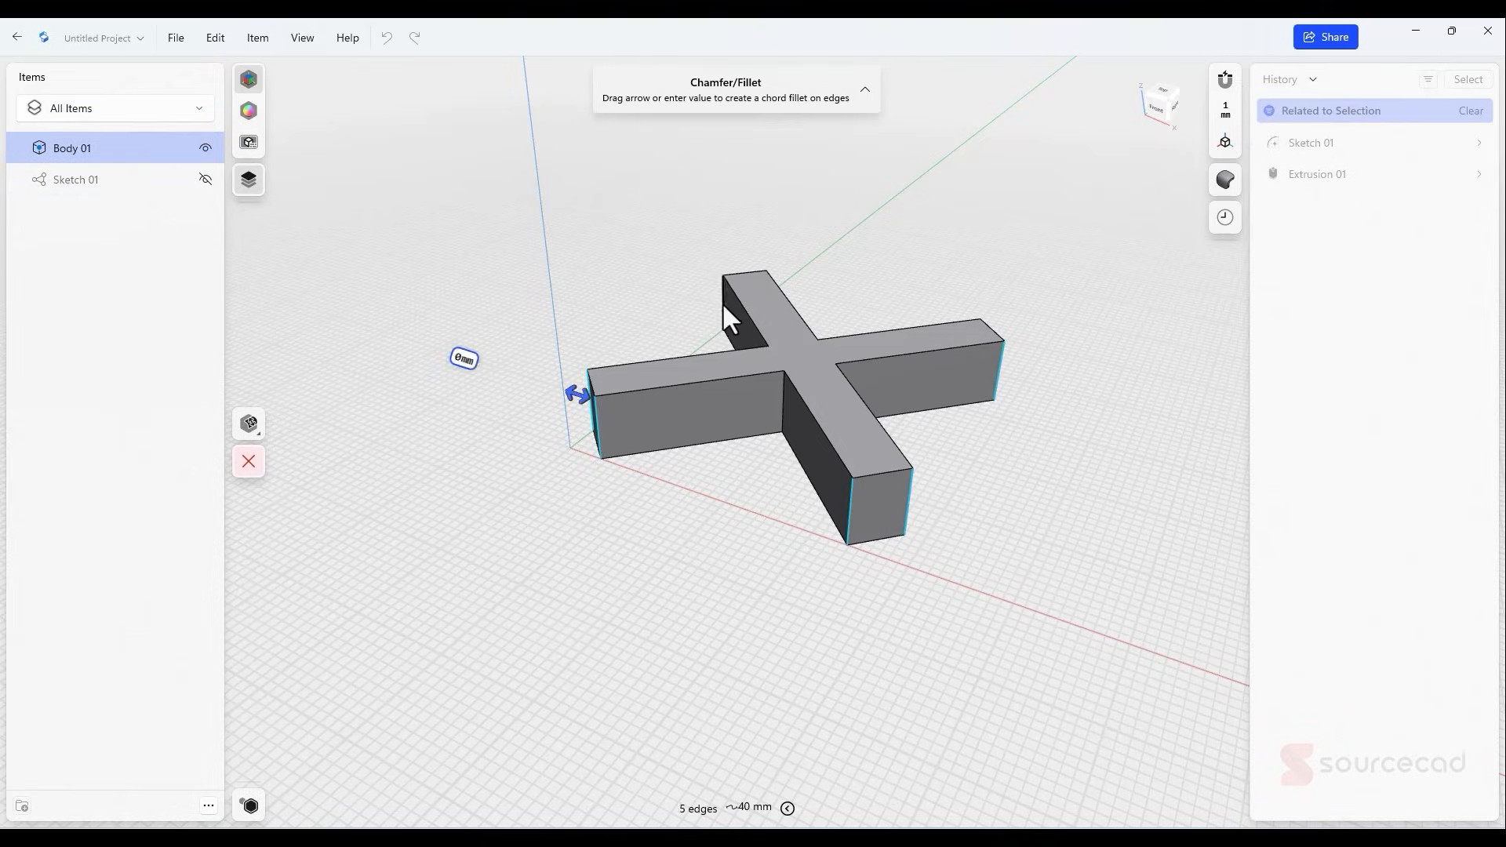
click(723, 303)
right_drag(941, 439, 659, 424)
click(748, 474)
click(1009, 428)
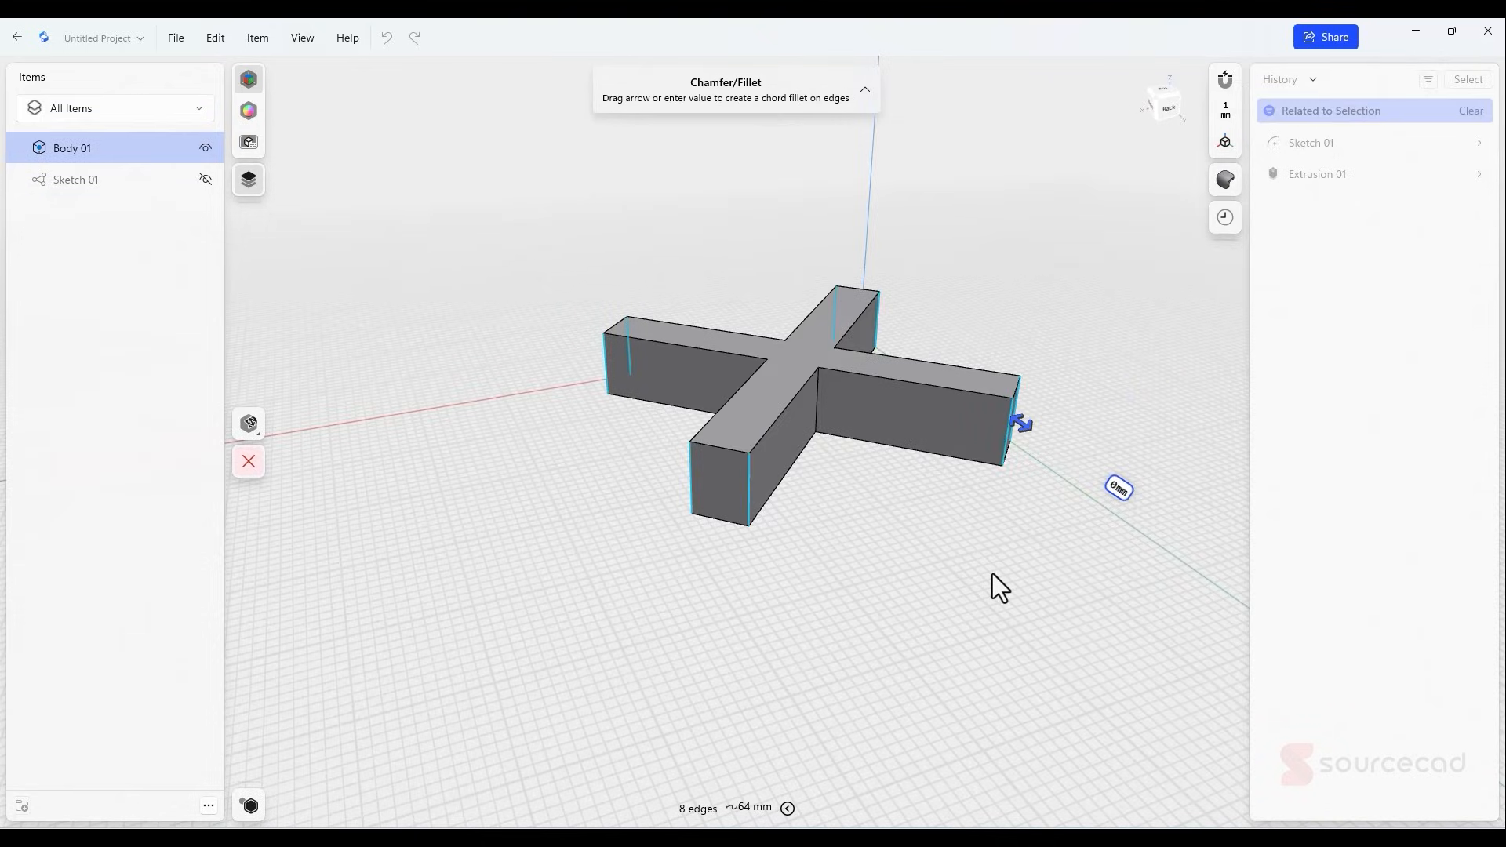
drag(1025, 424, 1038, 433)
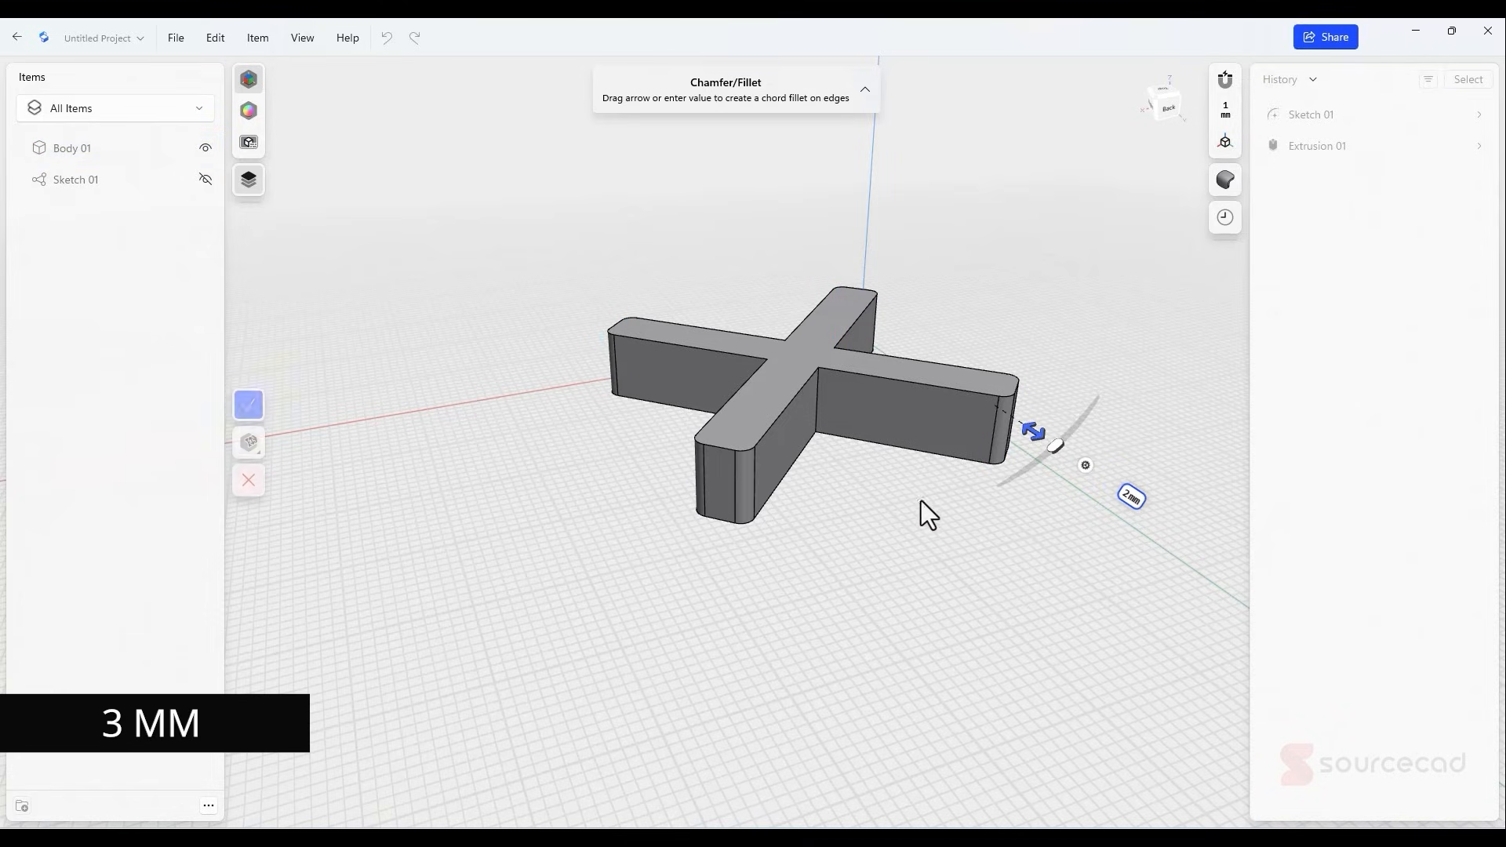
click(1131, 497)
text(3)
key(Return)
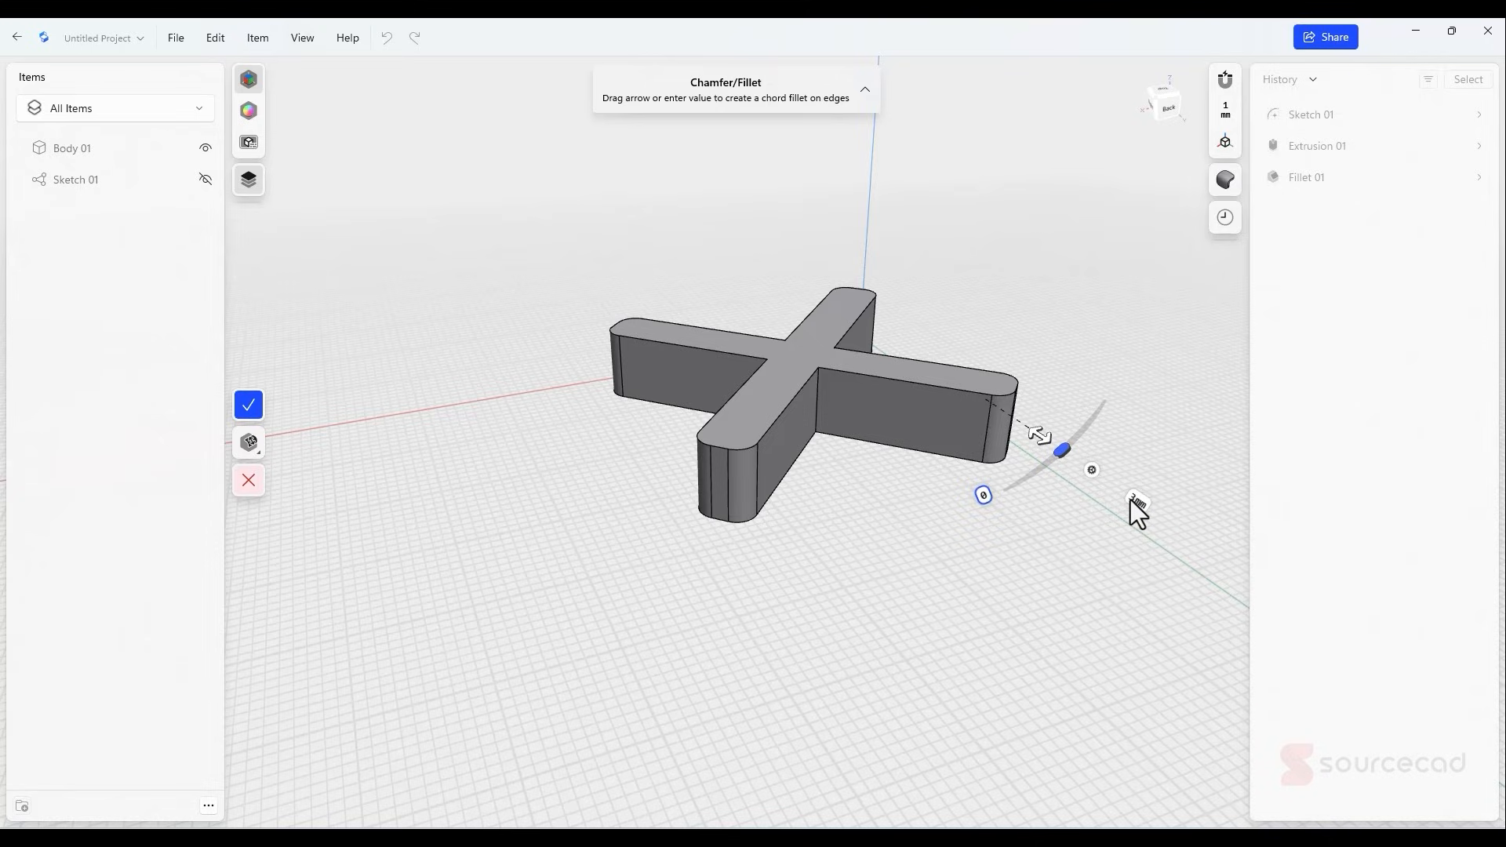
- Try a value of 4 mm for the arm-end fillet and discard the fillet
click(1134, 501)
text(4)
key(Return)
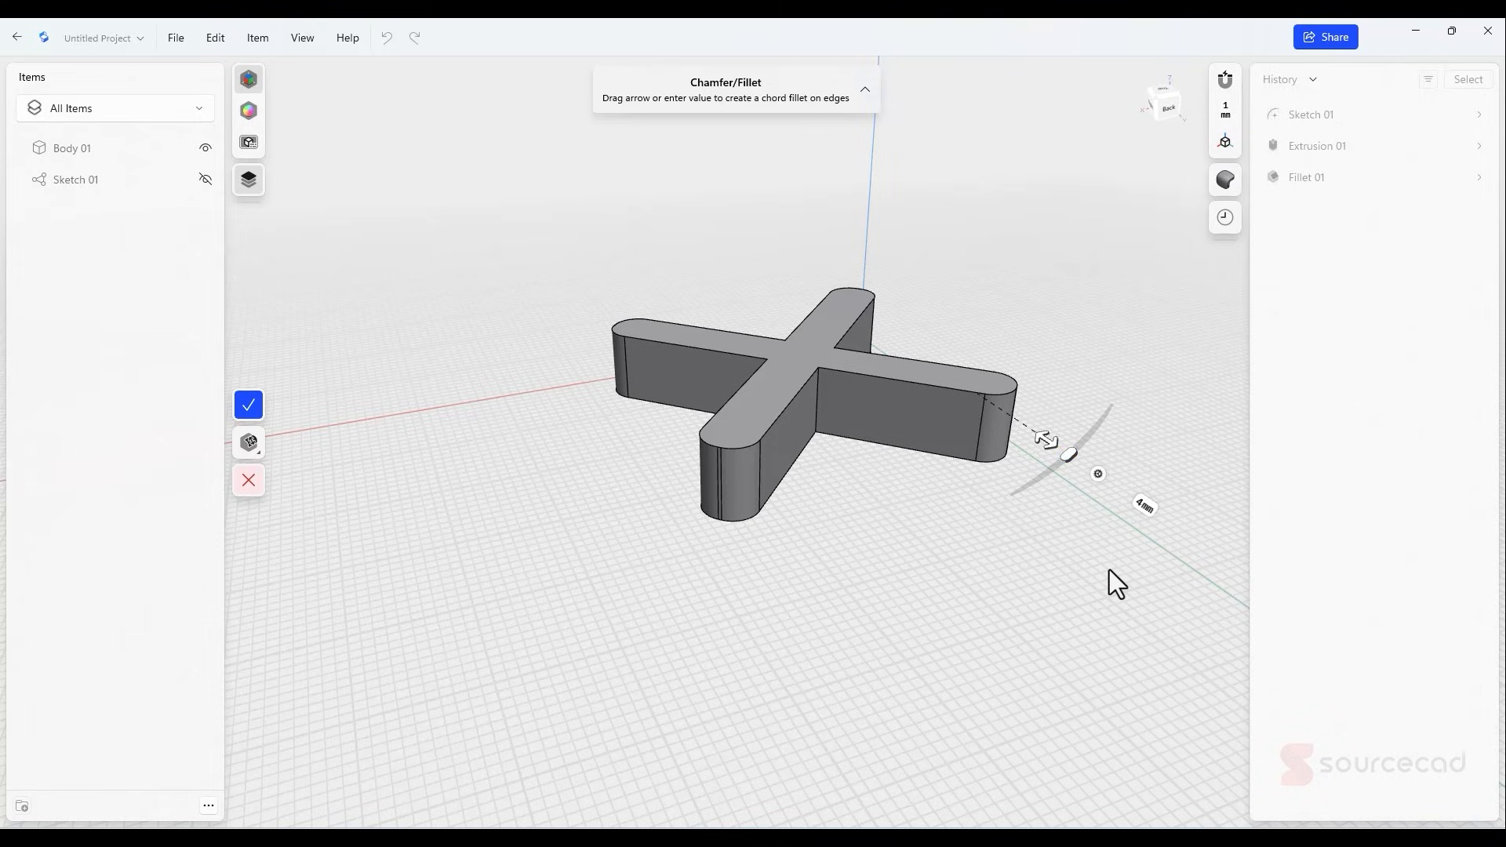
key(Escape)
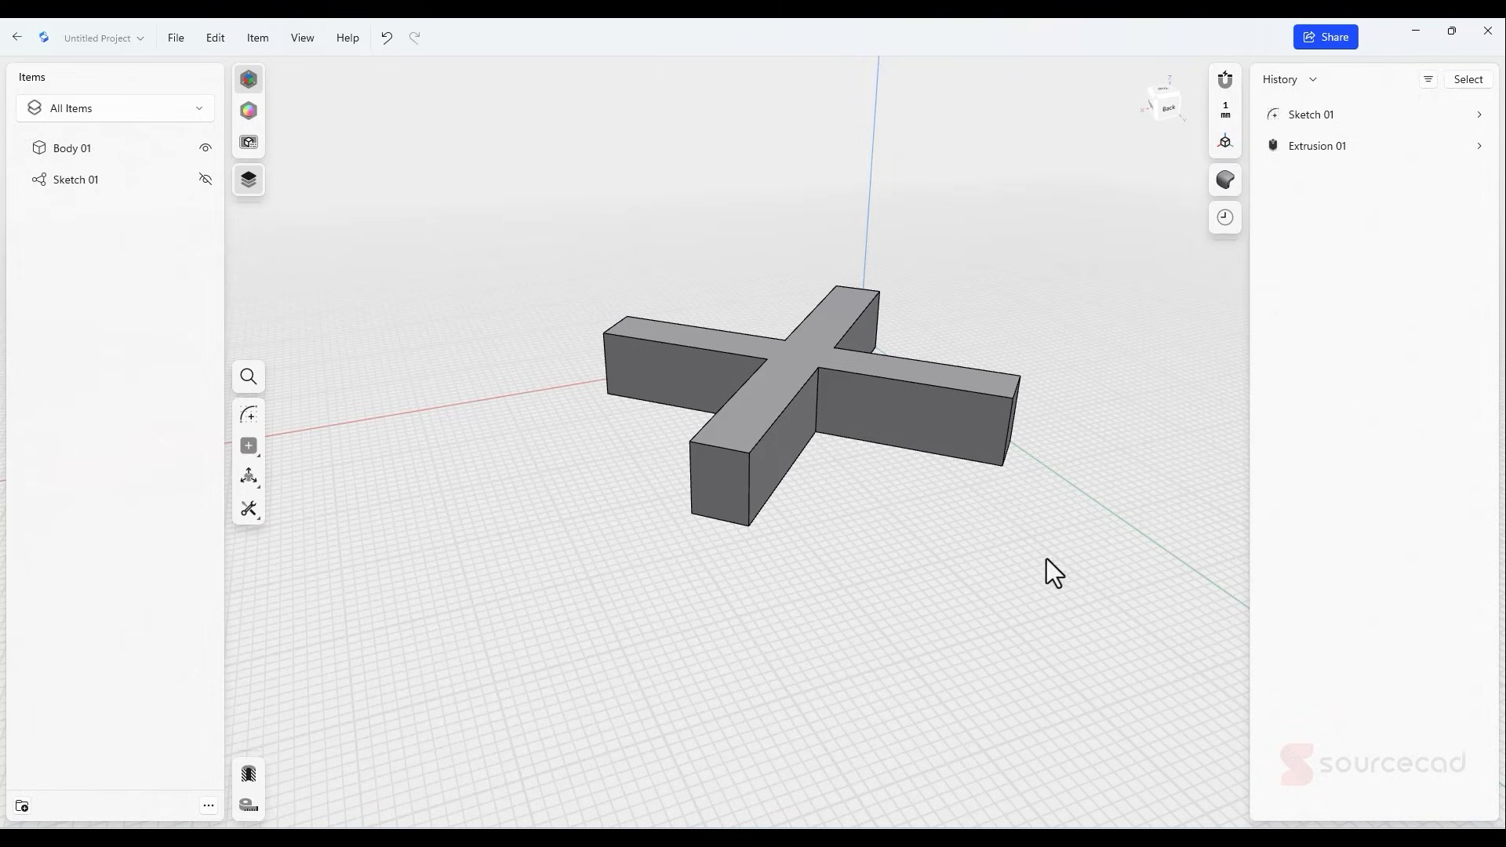
- Measure the distance between the two opposite side faces of one arm of the X
click(933, 435)
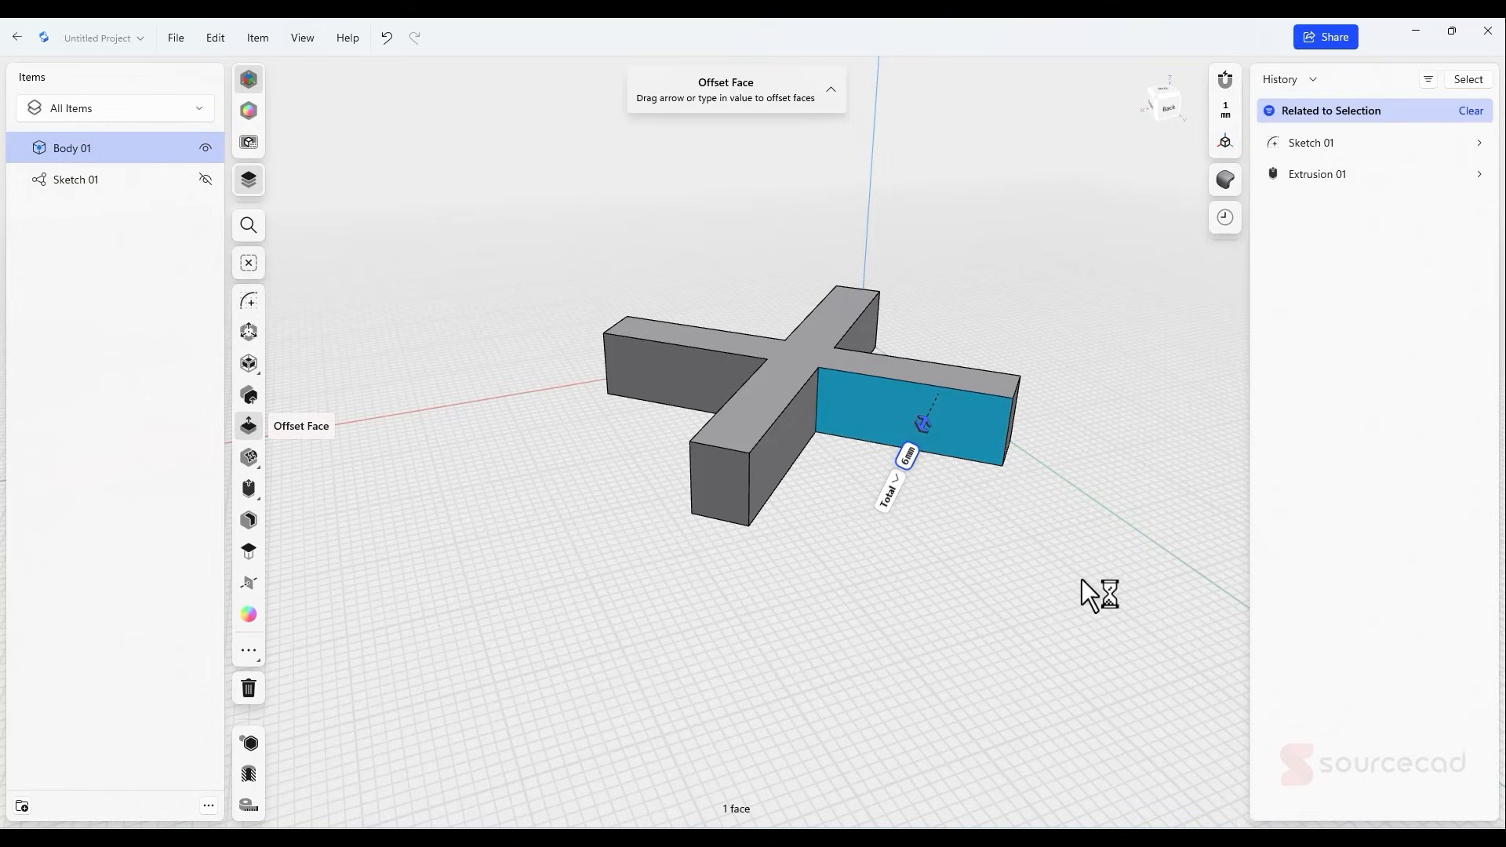
right_drag(1081, 578, 860, 577)
click(680, 411)
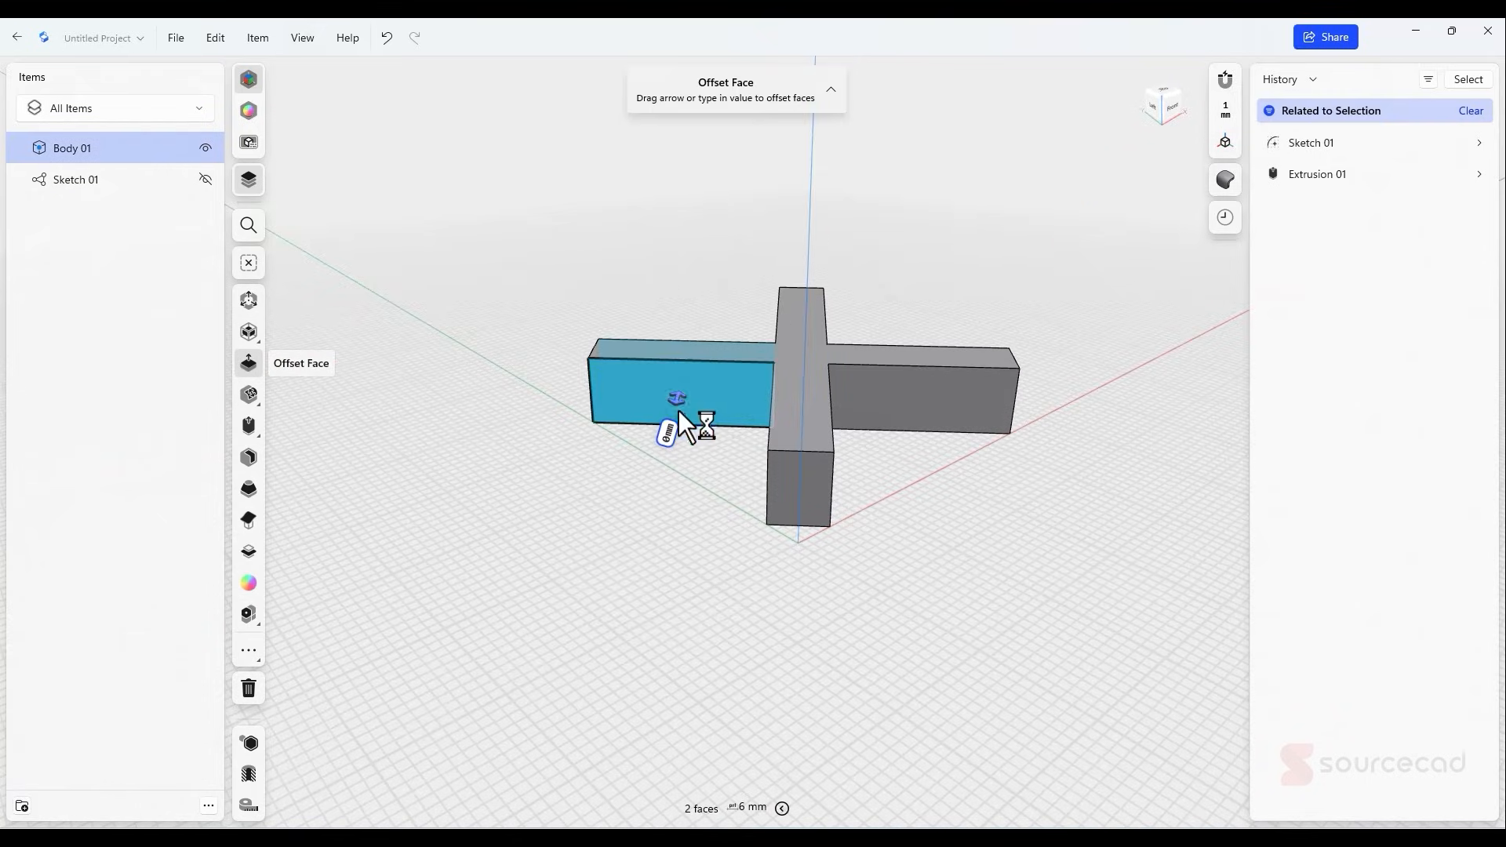
click(244, 791)
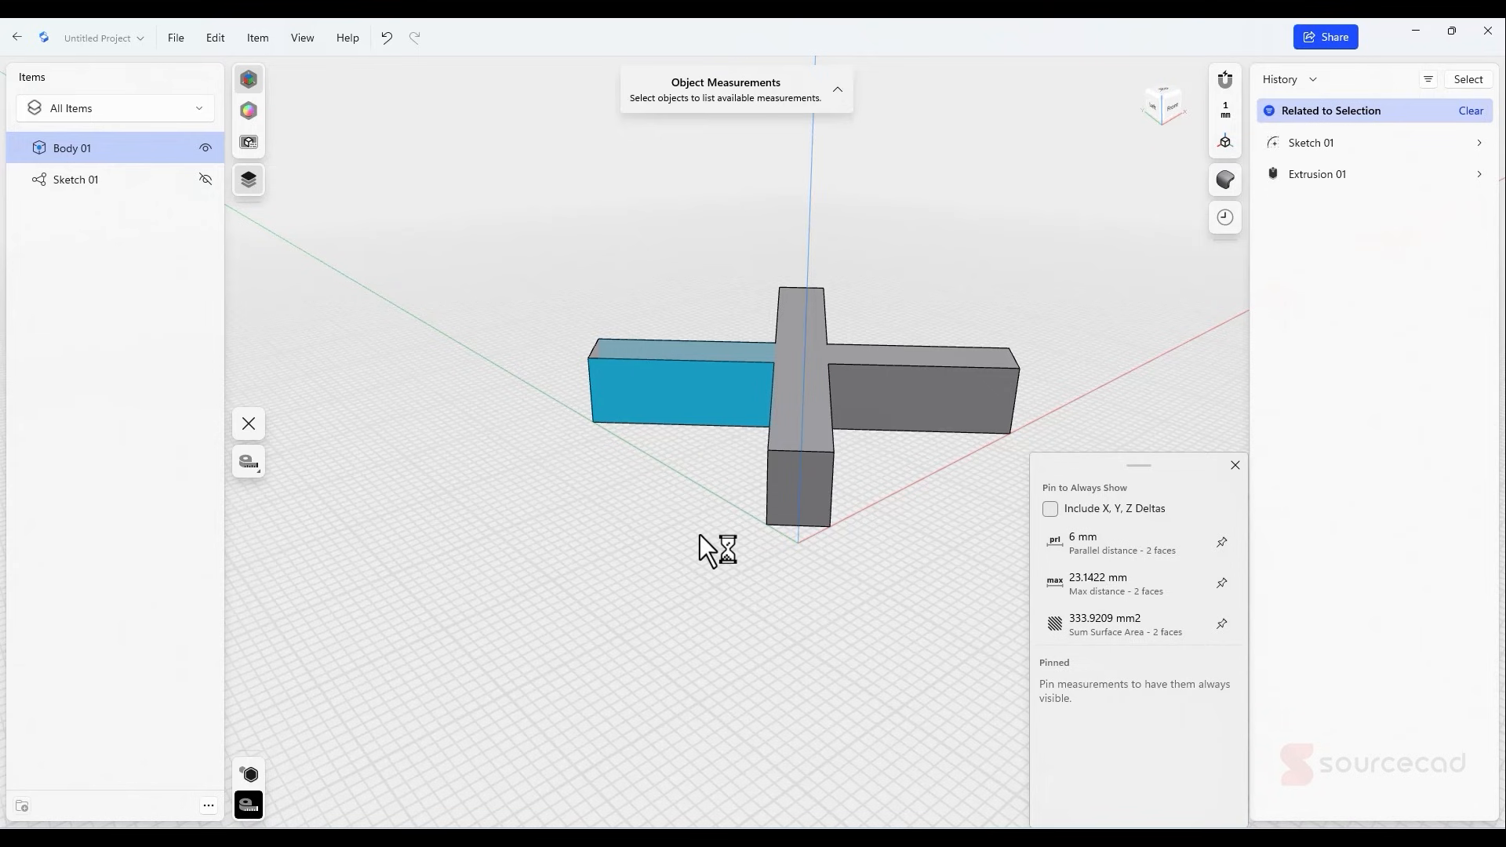
right_drag(599, 527, 694, 549)
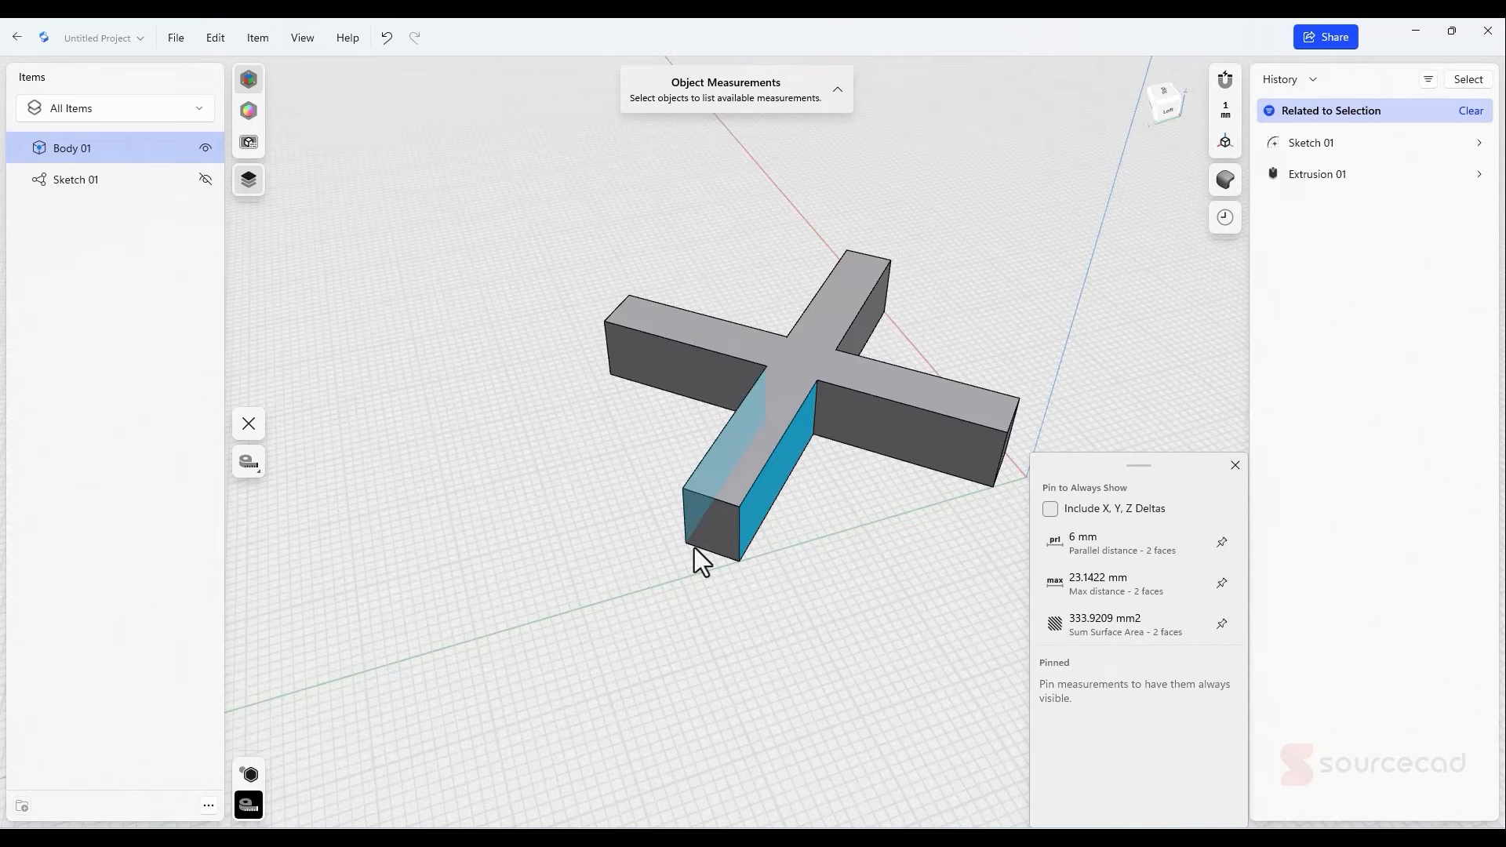
key(Escape)
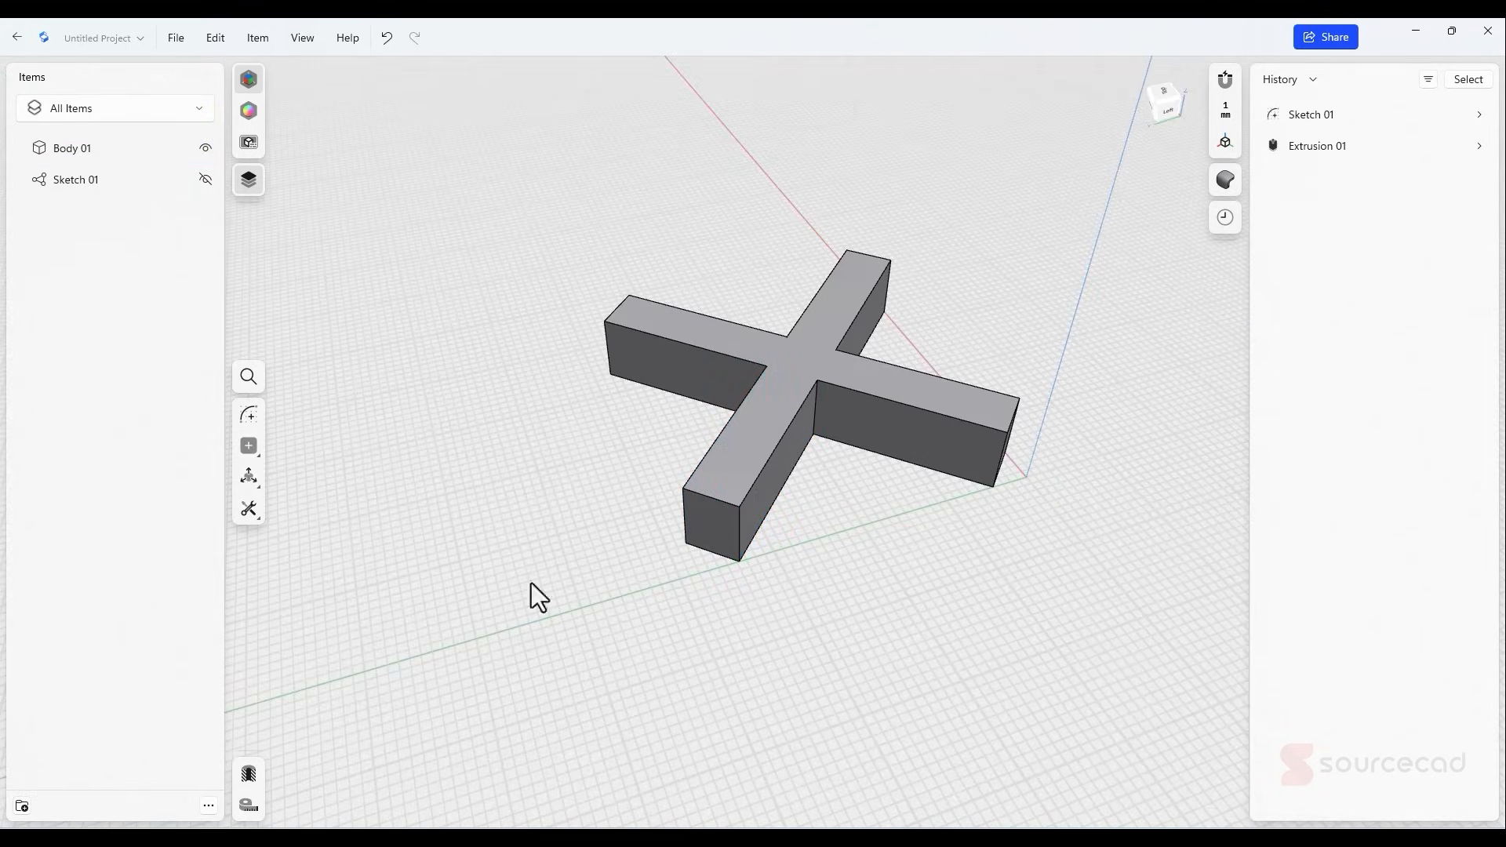
- Fillet the two vertical edges at the end of one arm of the X with a 4 mm radius
click(250, 510)
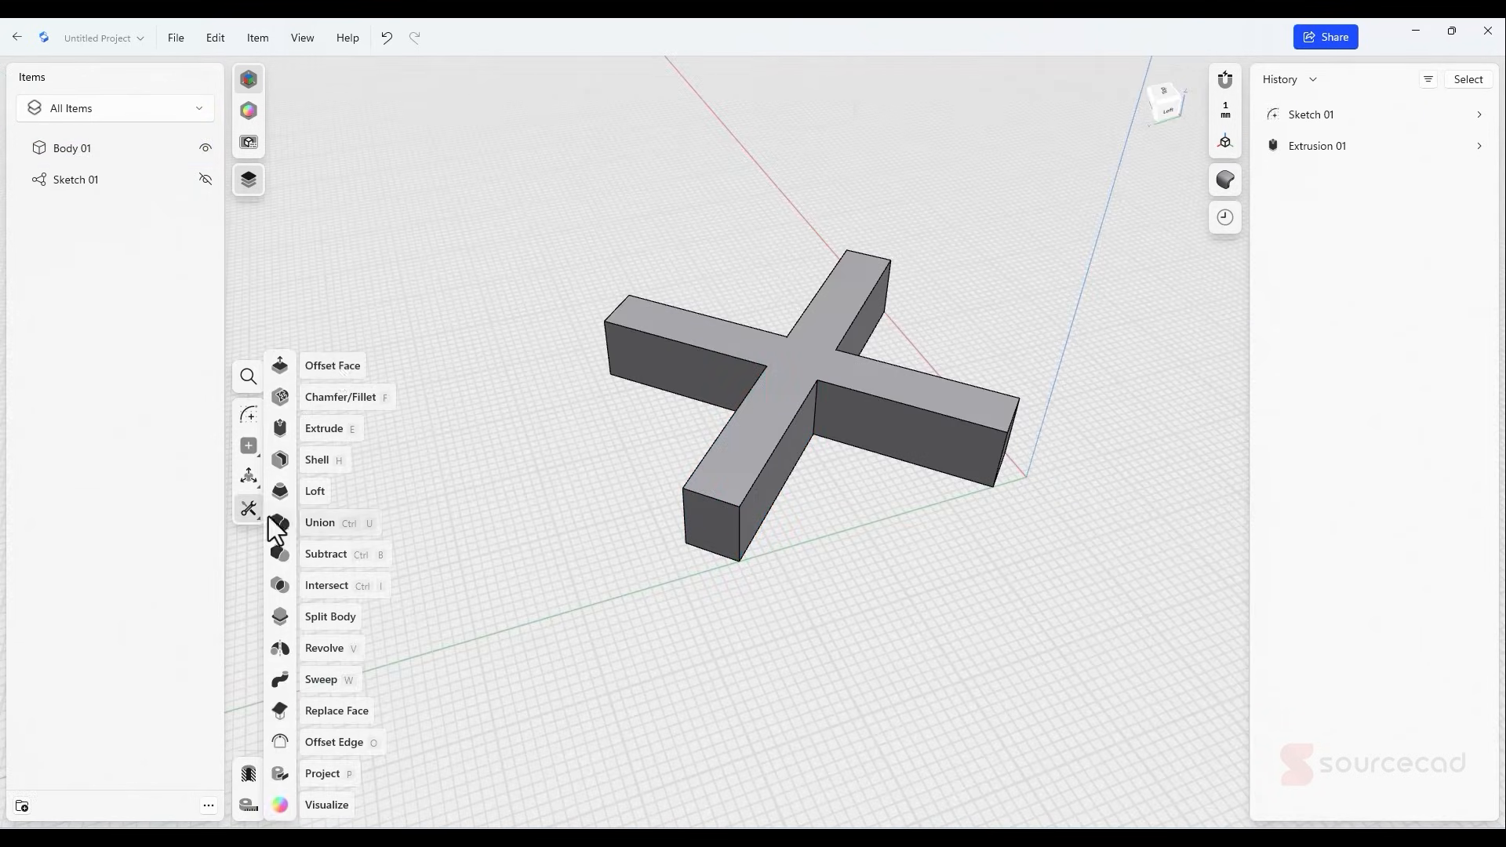
click(337, 398)
click(740, 525)
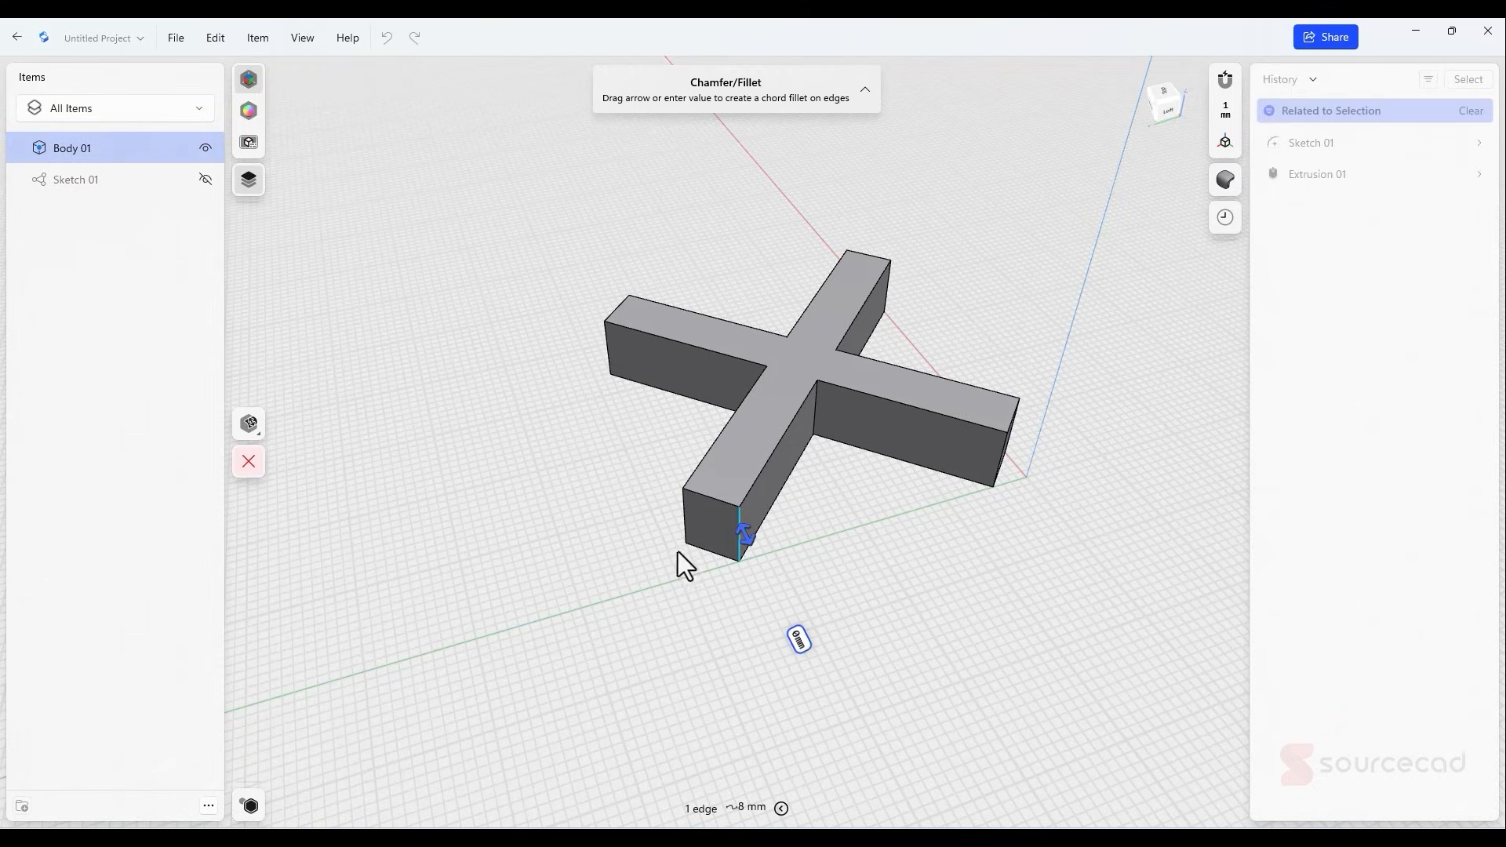
click(685, 515)
drag(667, 524, 622, 542)
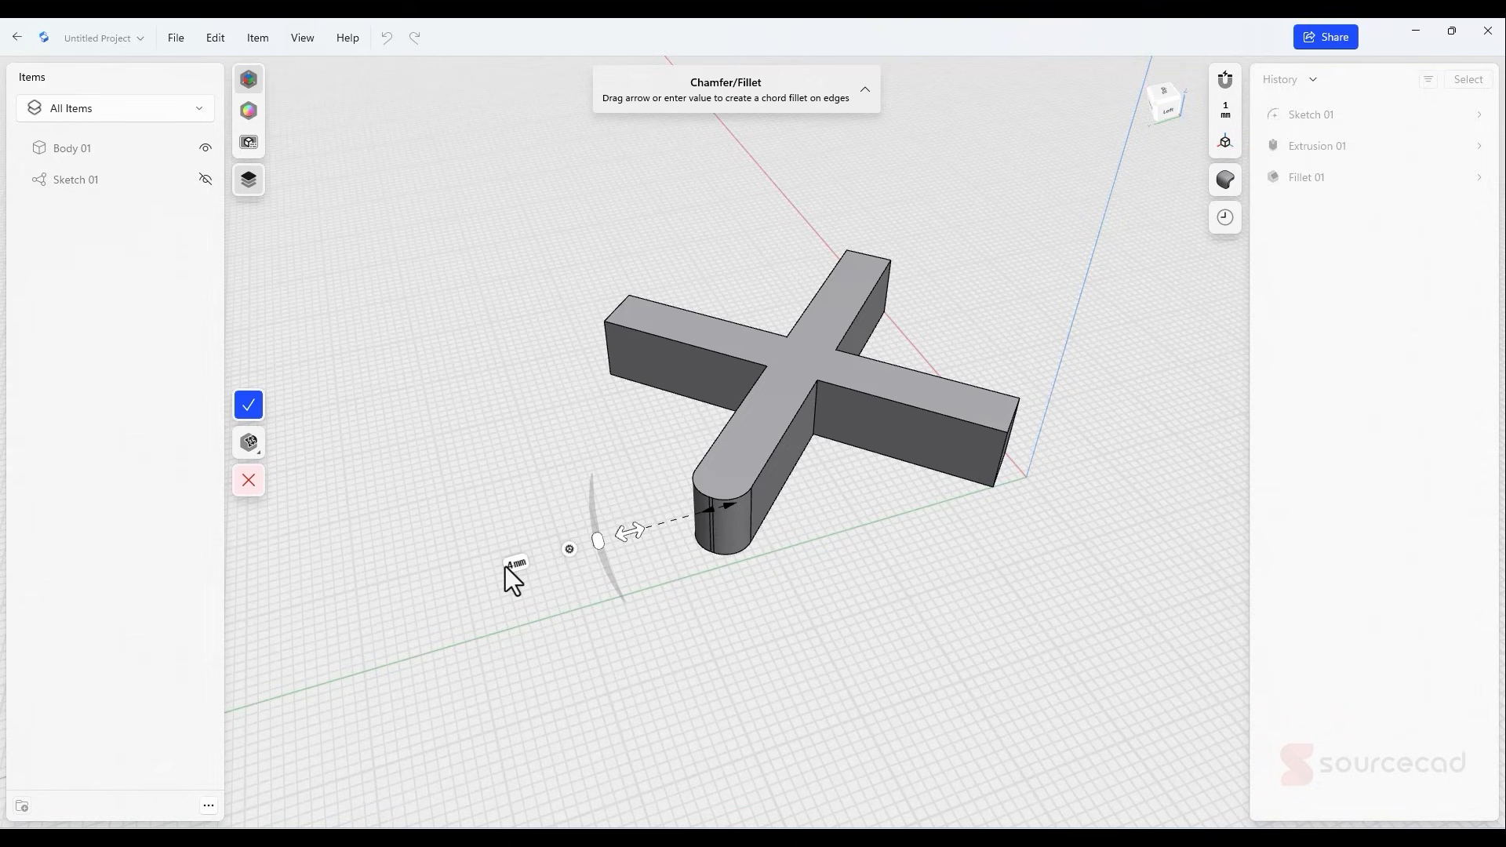
click(833, 658)
- Fillet the six vertical edges at the ends of the remaining three arms with a 4 mm radius
right_drag(840, 550, 352, 568)
click(249, 508)
click(320, 397)
click(1035, 568)
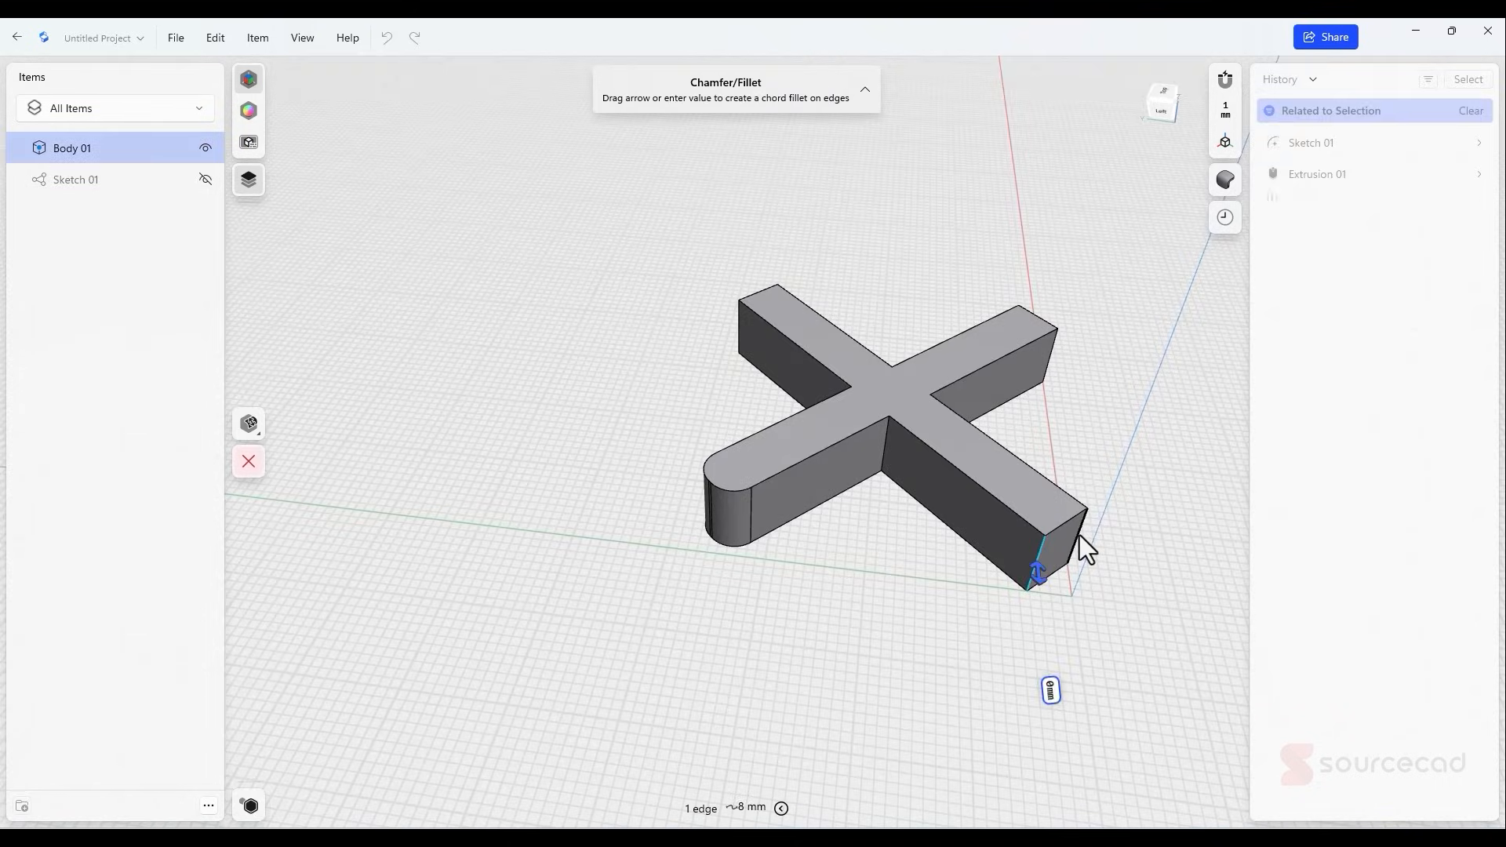
click(1078, 535)
click(1050, 355)
click(739, 328)
right_drag(1138, 510, 824, 402)
click(885, 439)
click(1118, 438)
right_drag(1121, 447, 1001, 562)
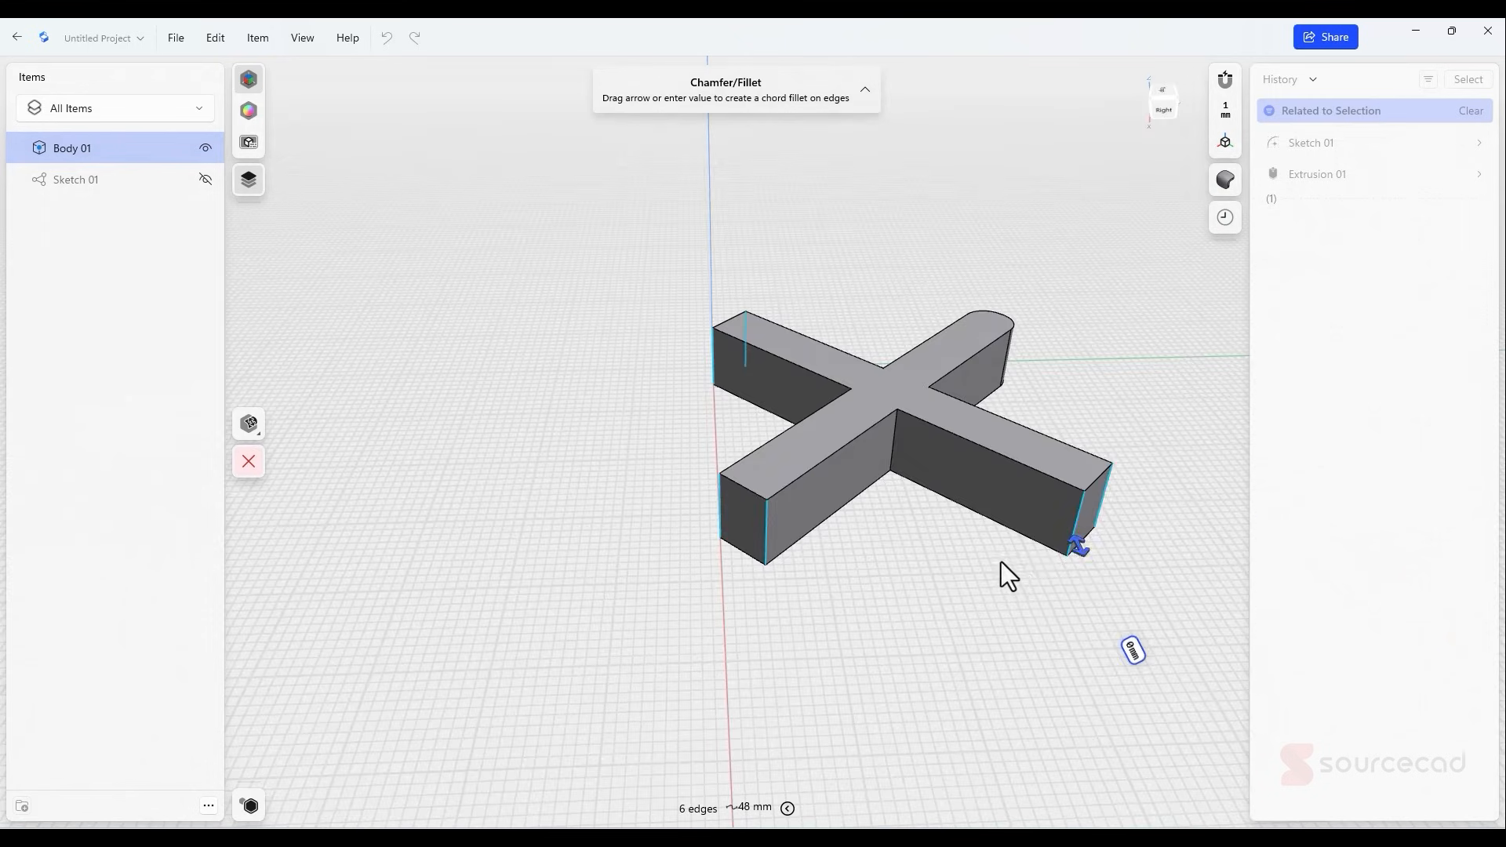
drag(1081, 546, 1101, 577)
click(1147, 684)
text(4)
key(Return)
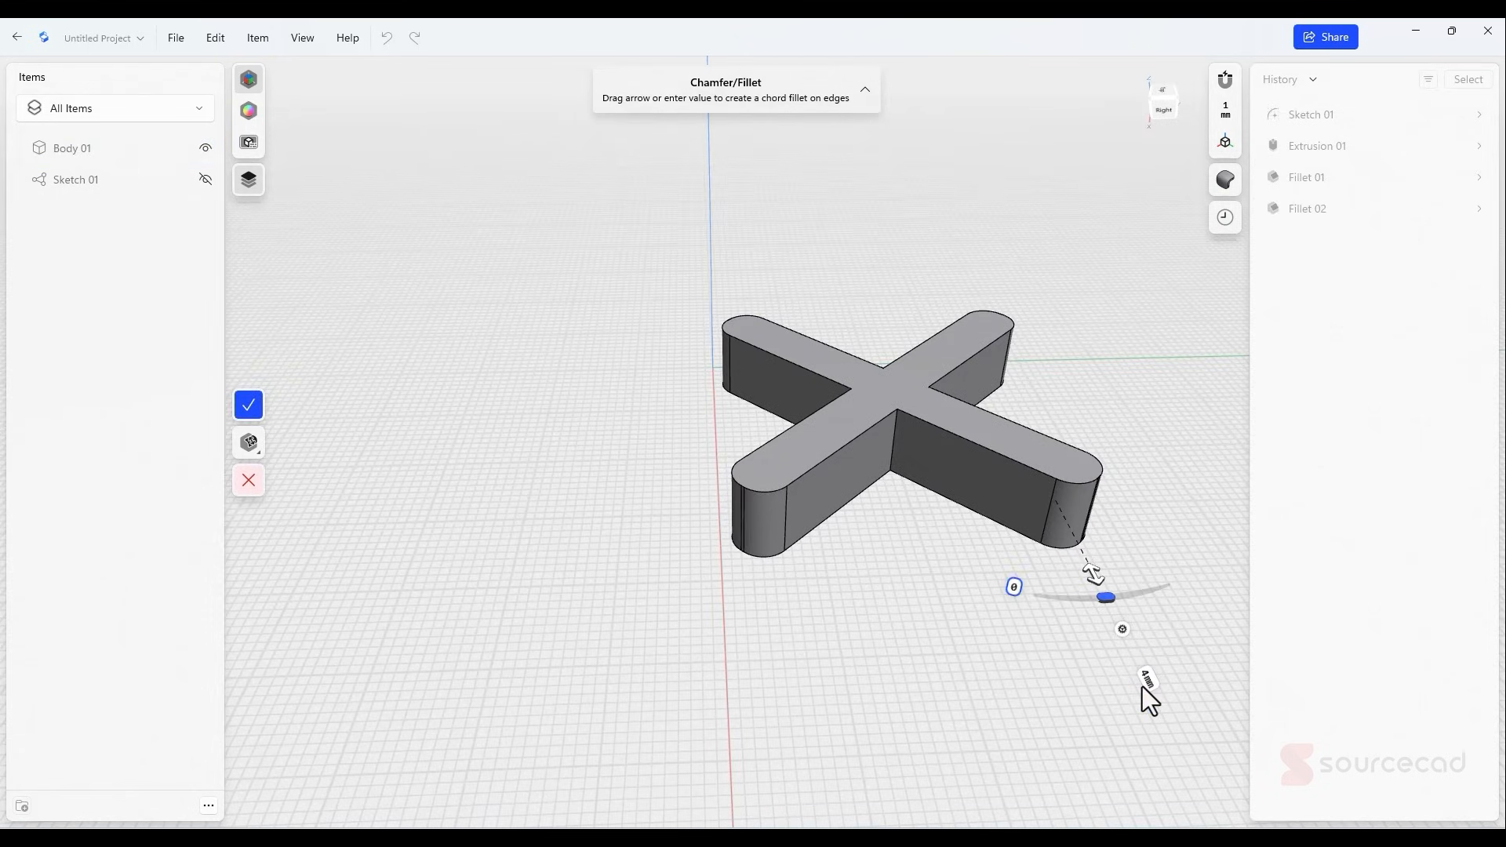
key(Return)
- Fillet the four inner vertical edges where the arms of the X meet with a 6 mm radius
right_drag(1142, 686, 859, 435)
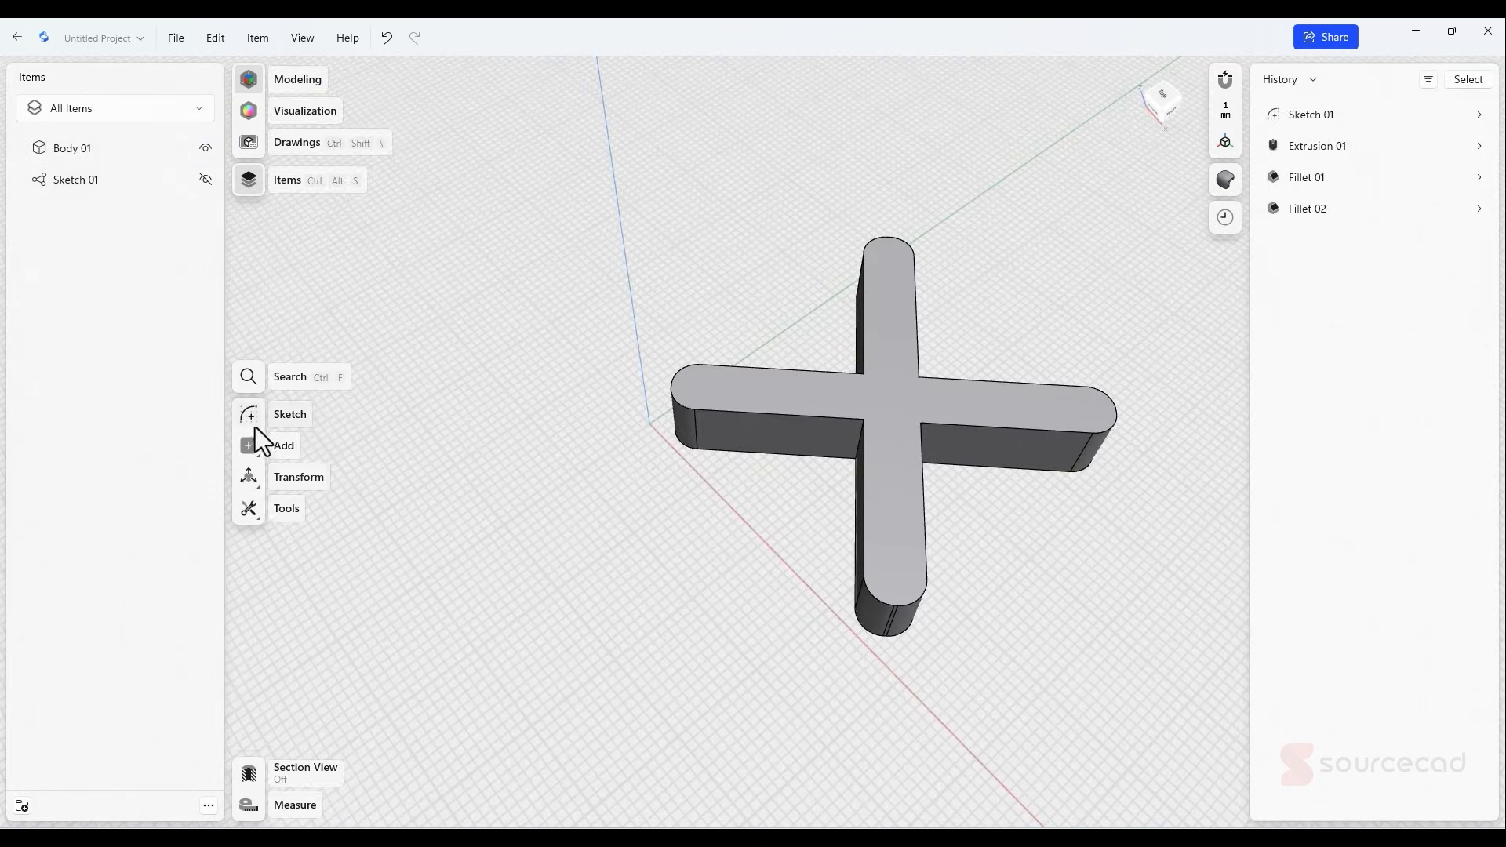
click(248, 509)
click(313, 406)
right_drag(596, 502, 772, 526)
click(882, 471)
right_drag(883, 546, 899, 406)
click(894, 428)
drag(899, 406, 907, 513)
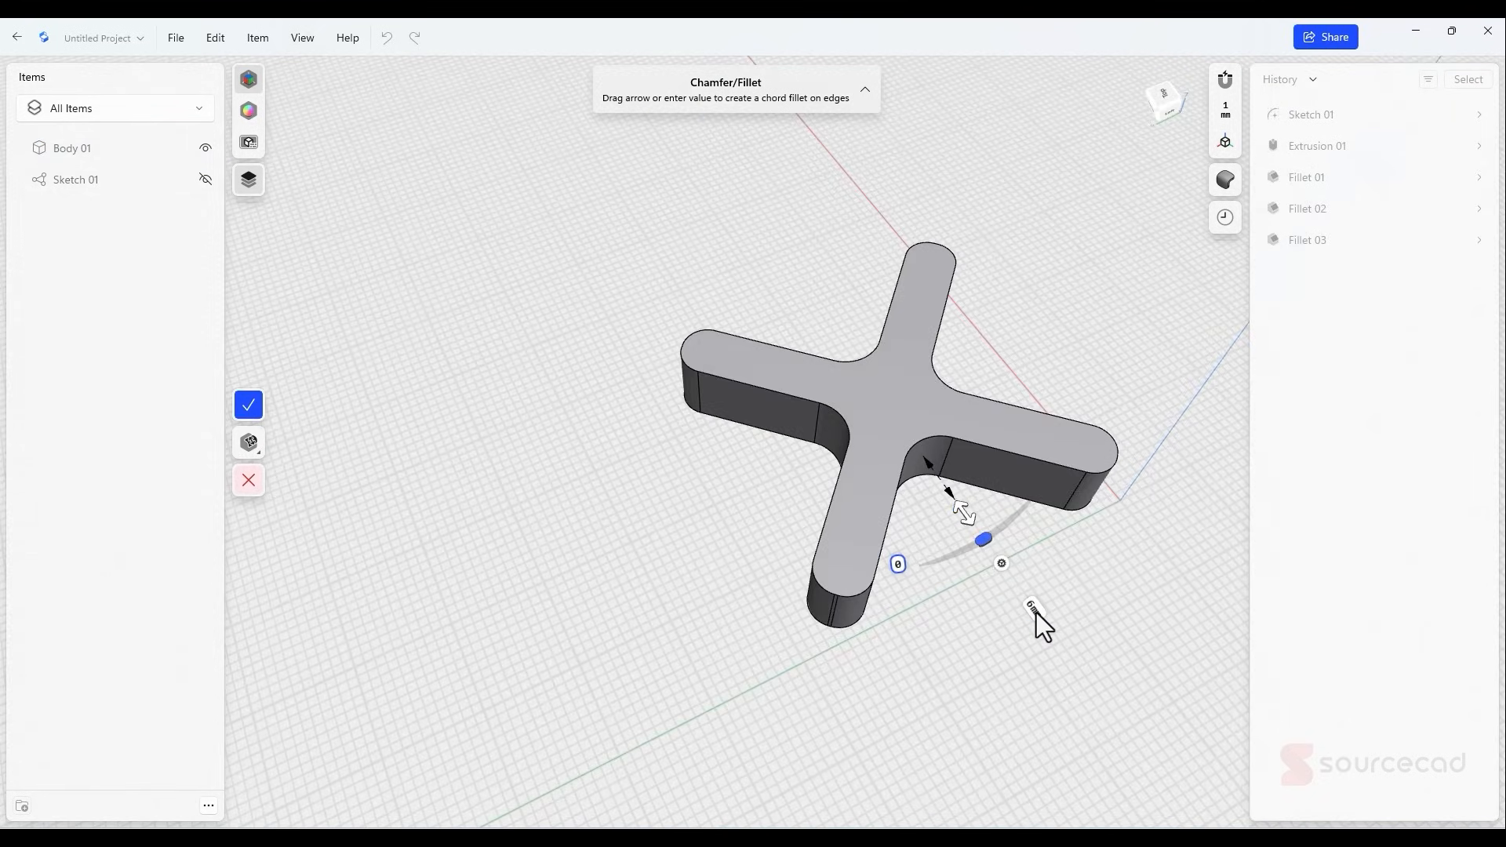
key(Escape)
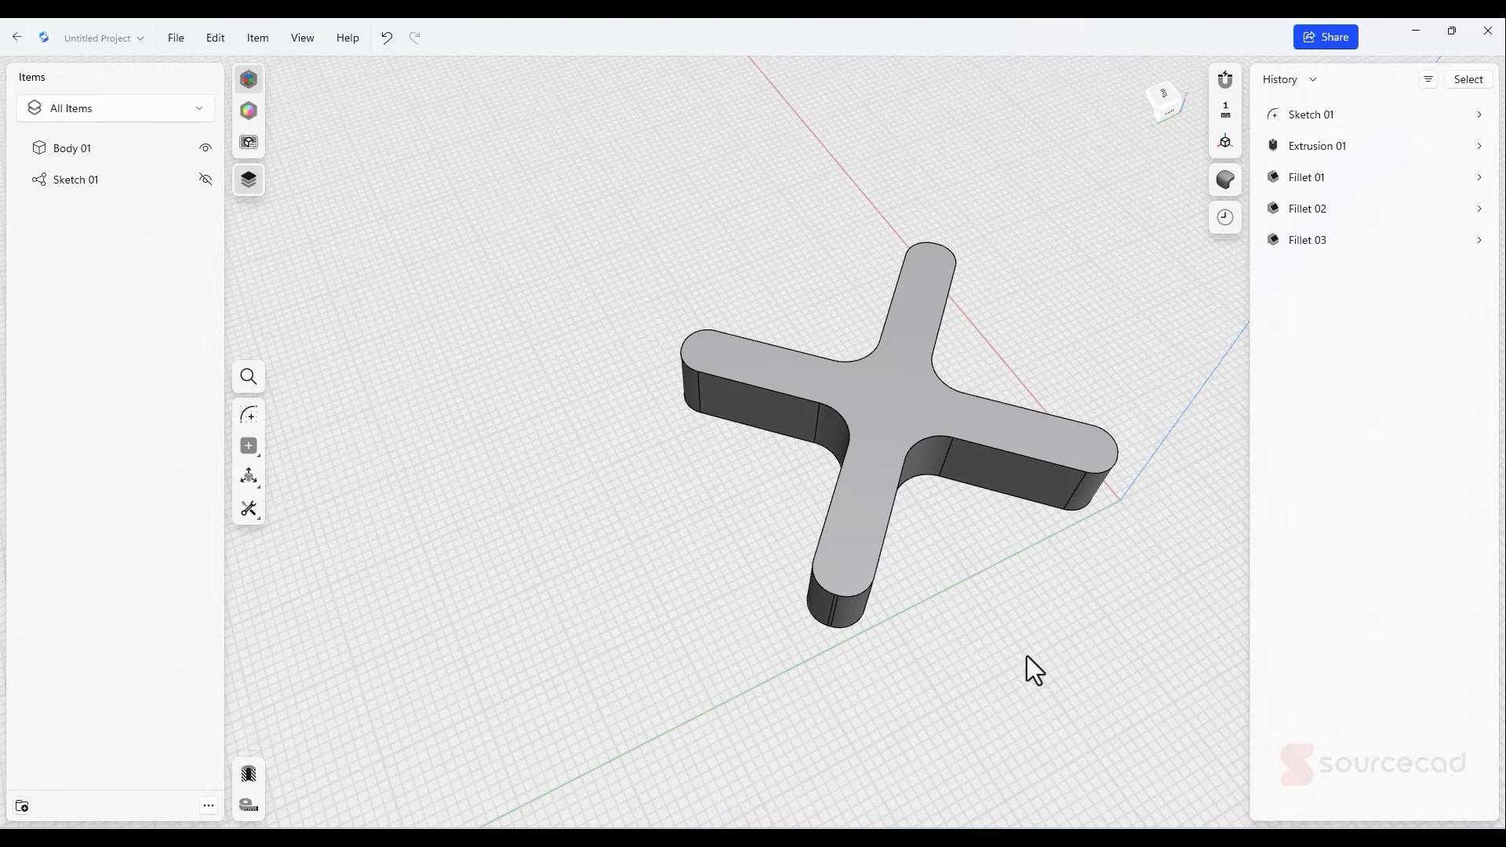
- Rename the project as tictac1-x
right_drag(1027, 656, 982, 340)
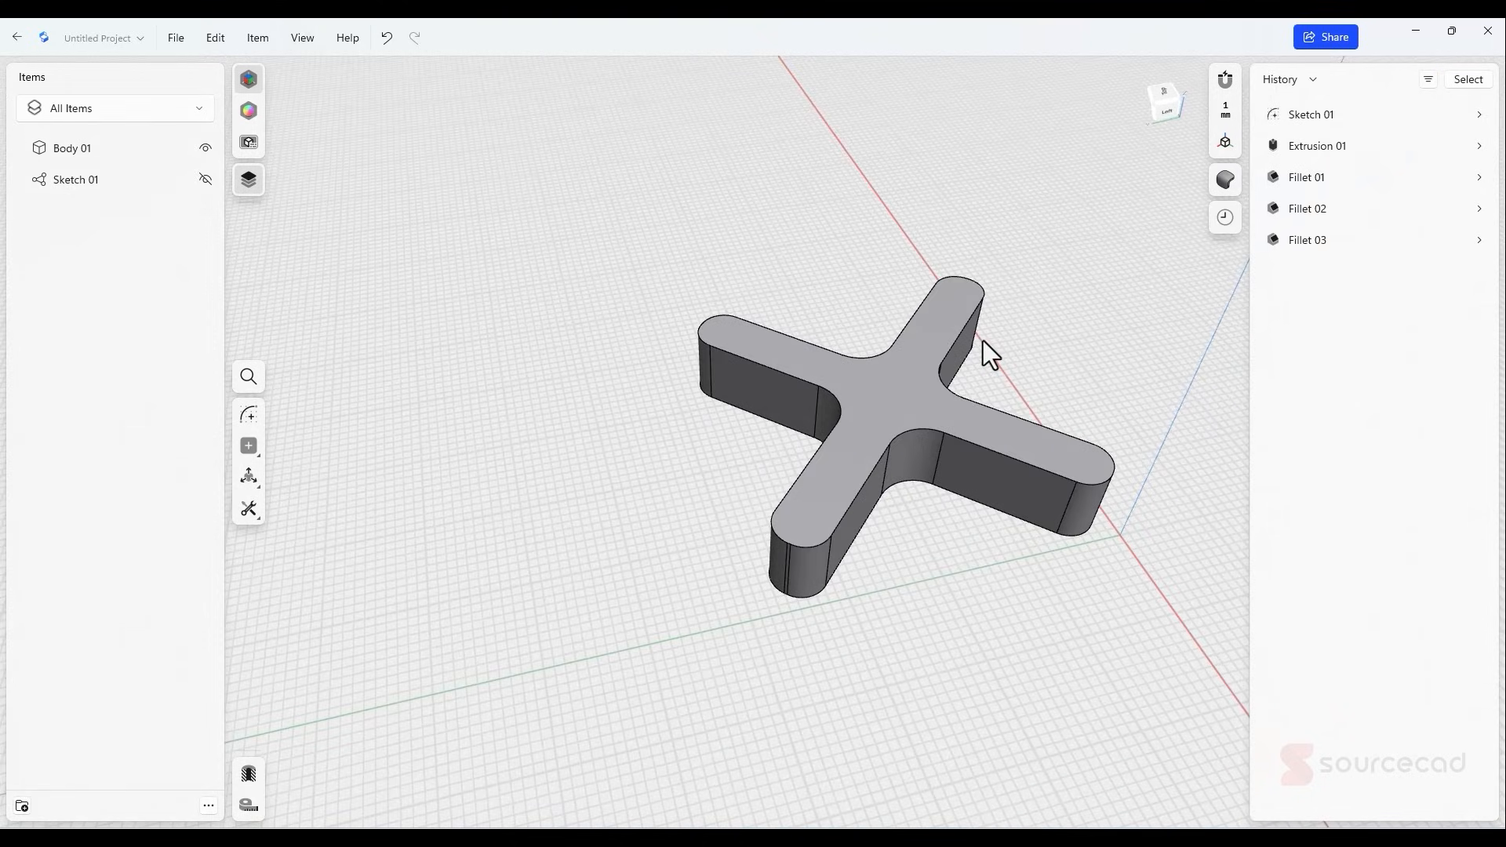
click(139, 40)
text(tic)
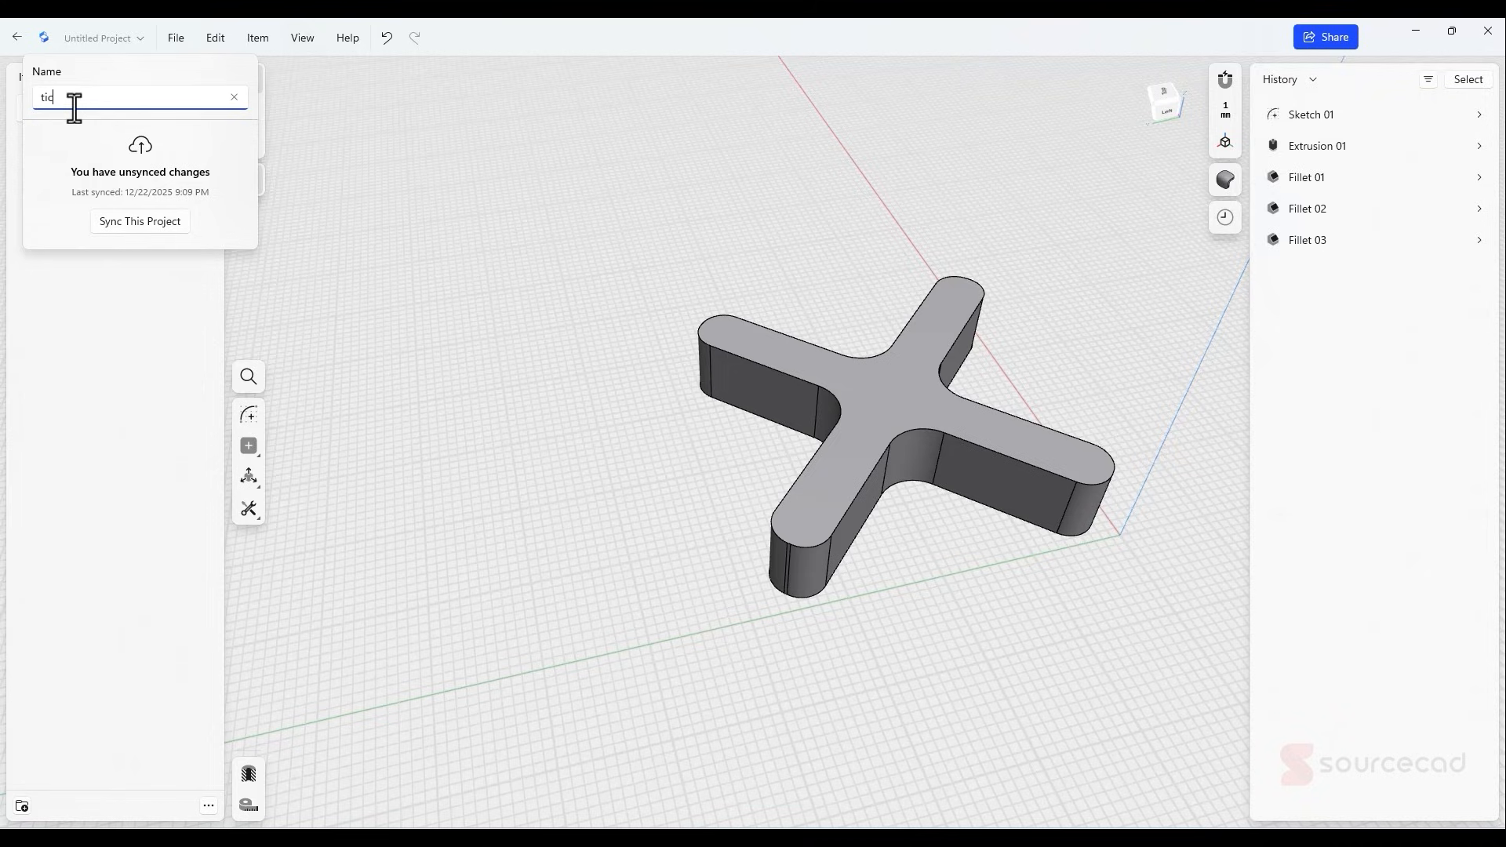
text(tac1-x)
key(Return)
- Create a new project and start a sketch on the ground plane
click(144, 38)
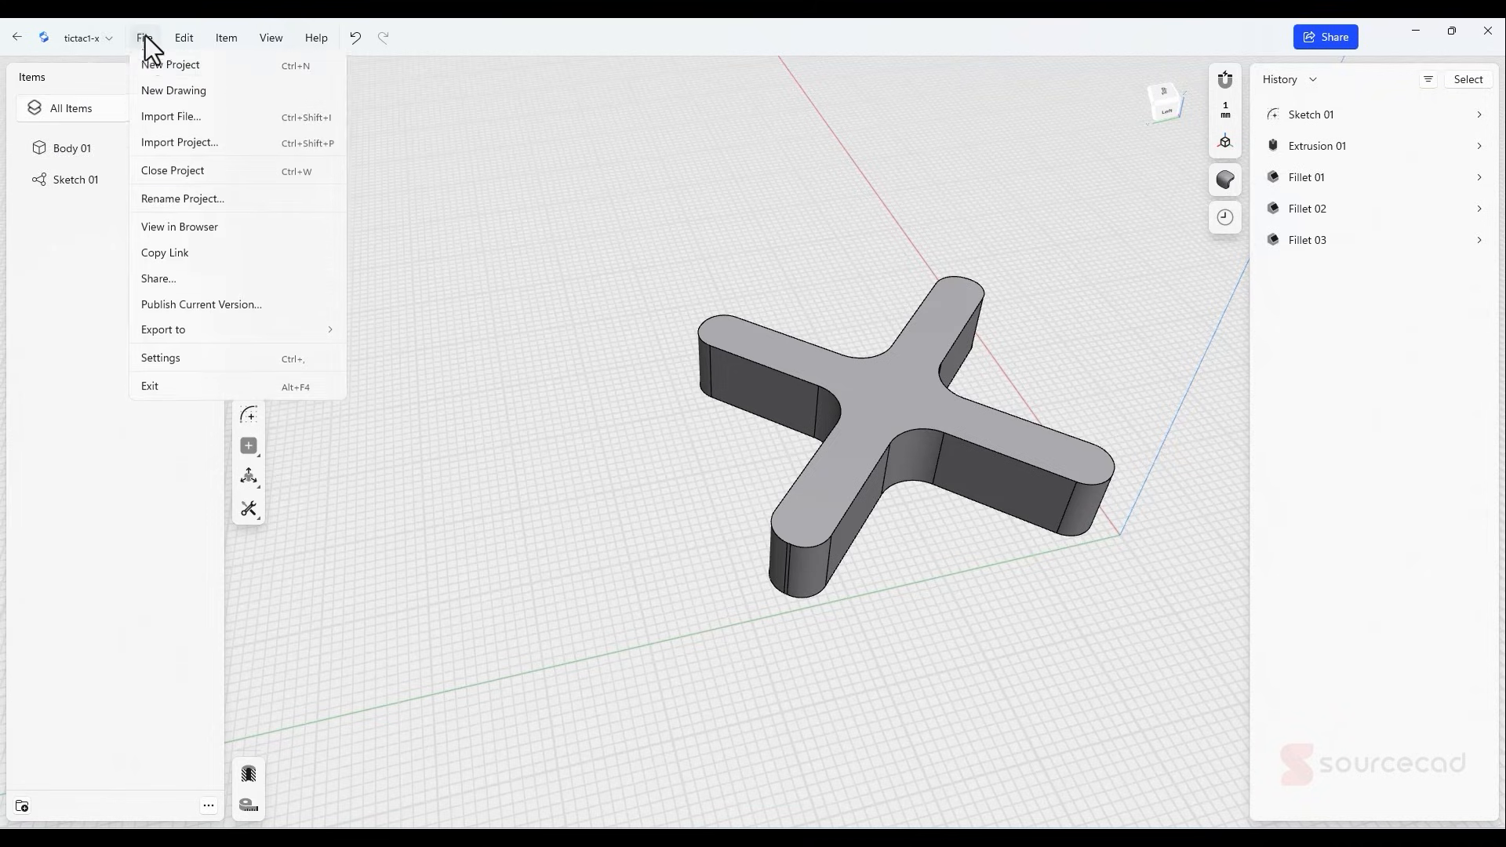
click(149, 66)
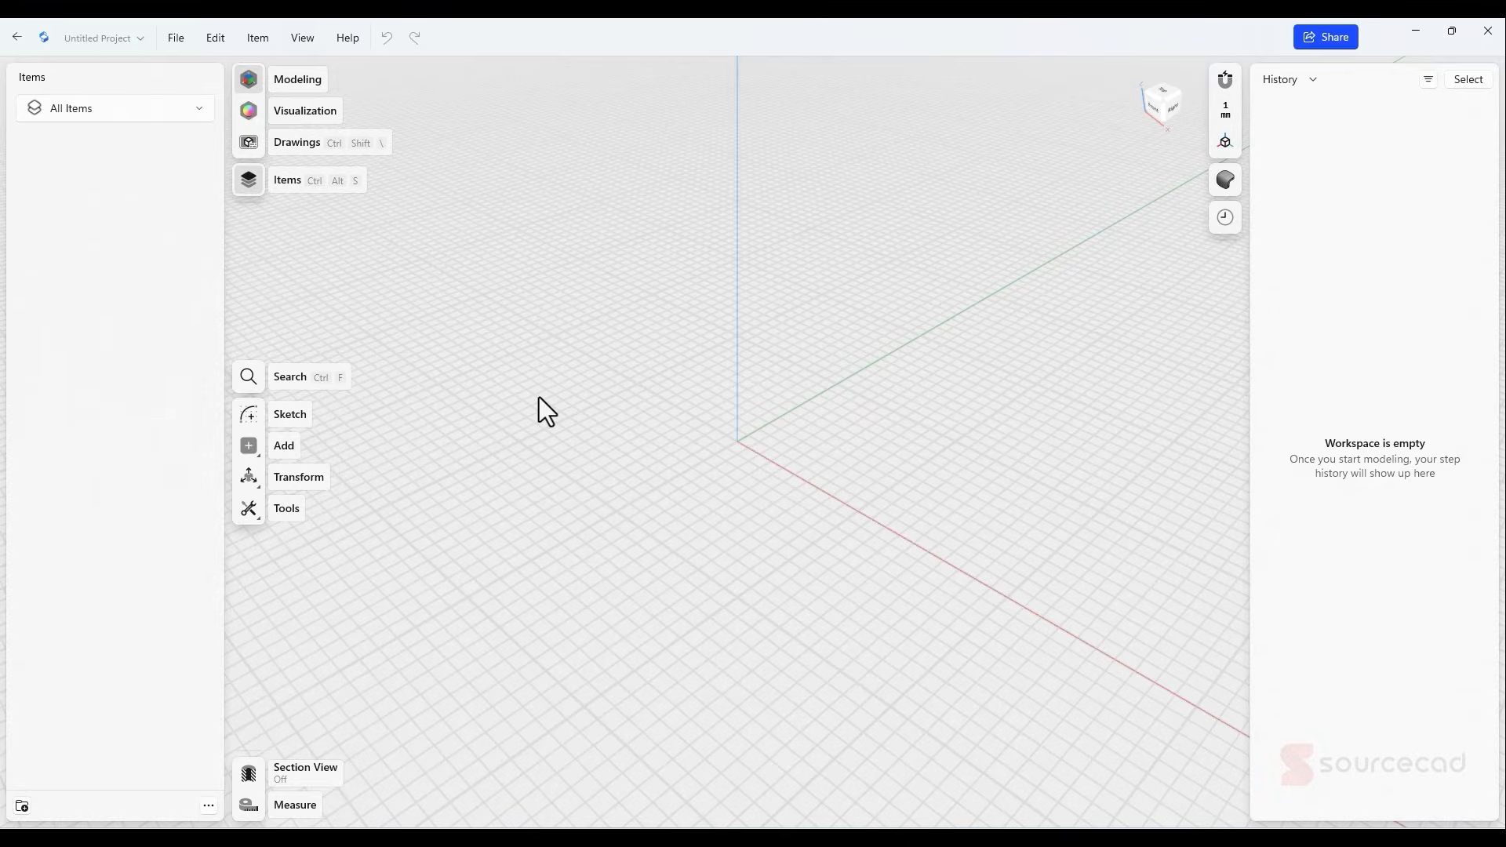
click(248, 418)
click(751, 508)
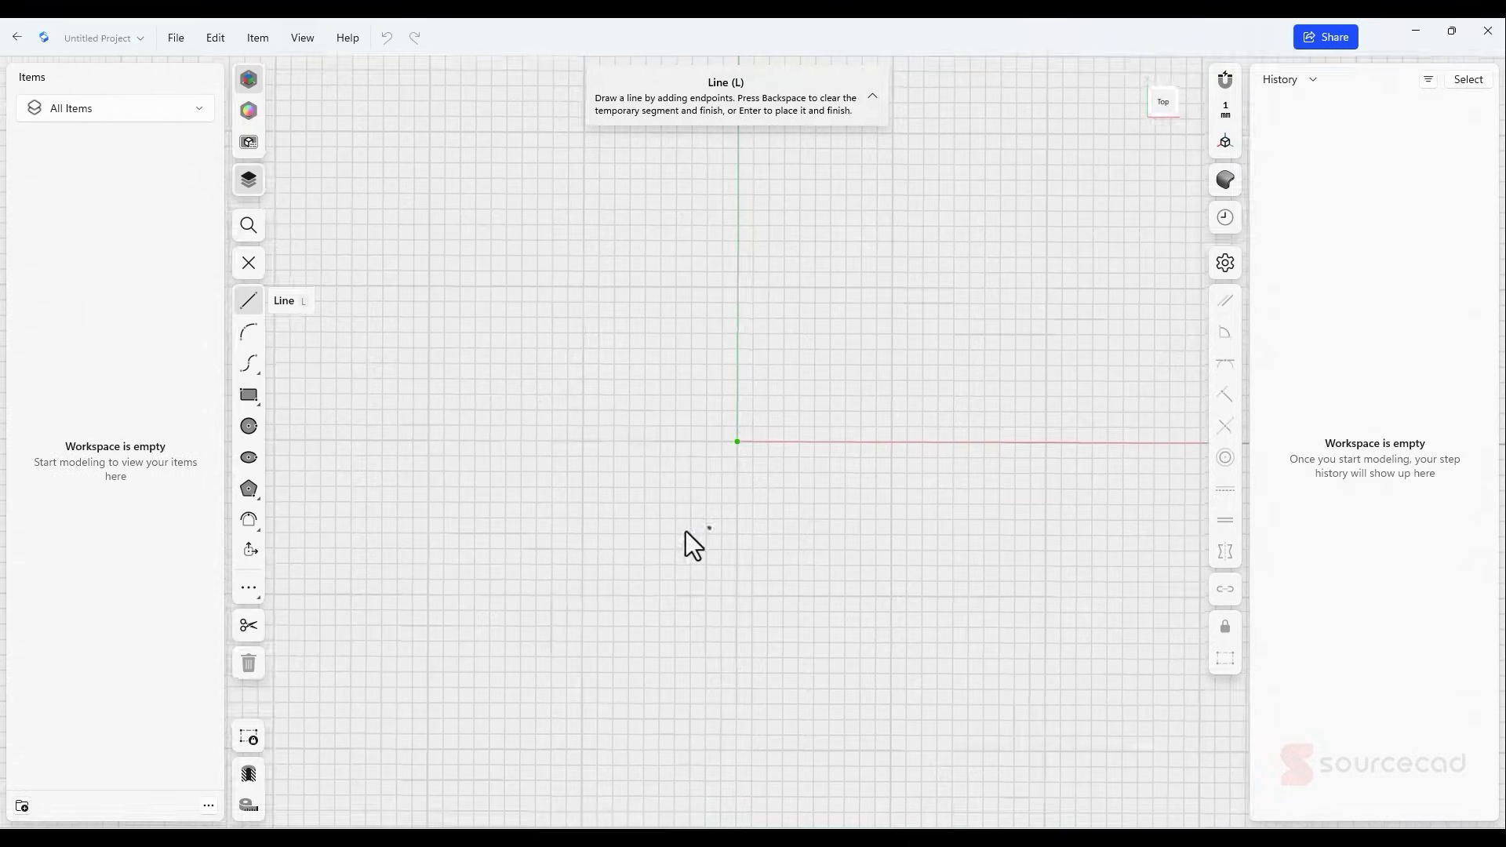
- Sketch two concentric circles centred on the origin, about 18 mm and 11.8 mm in diameter
click(253, 431)
click(737, 441)
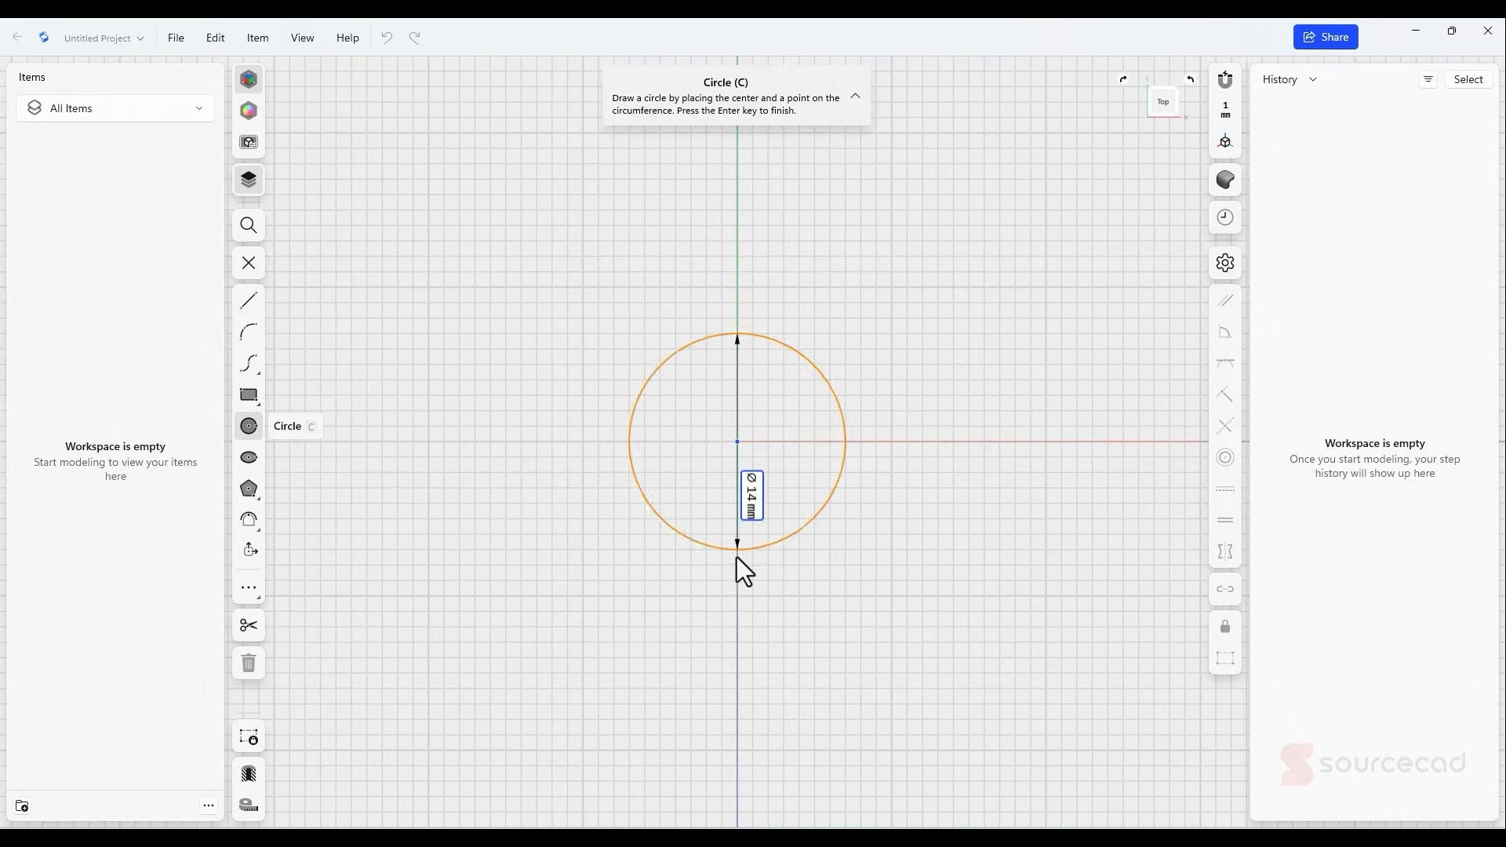
click(735, 583)
click(737, 441)
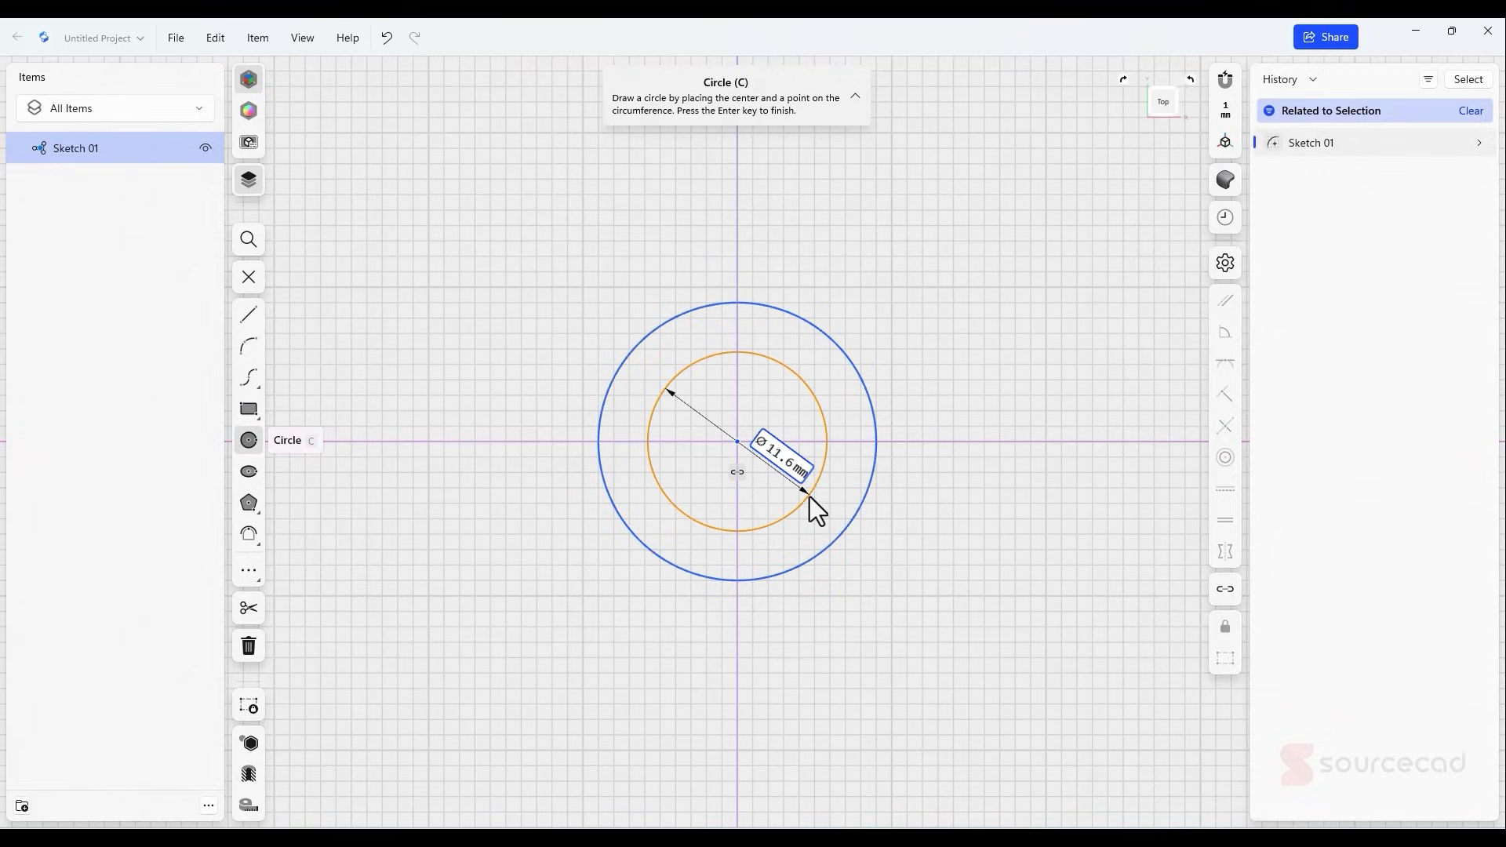
click(809, 496)
key(Escape)
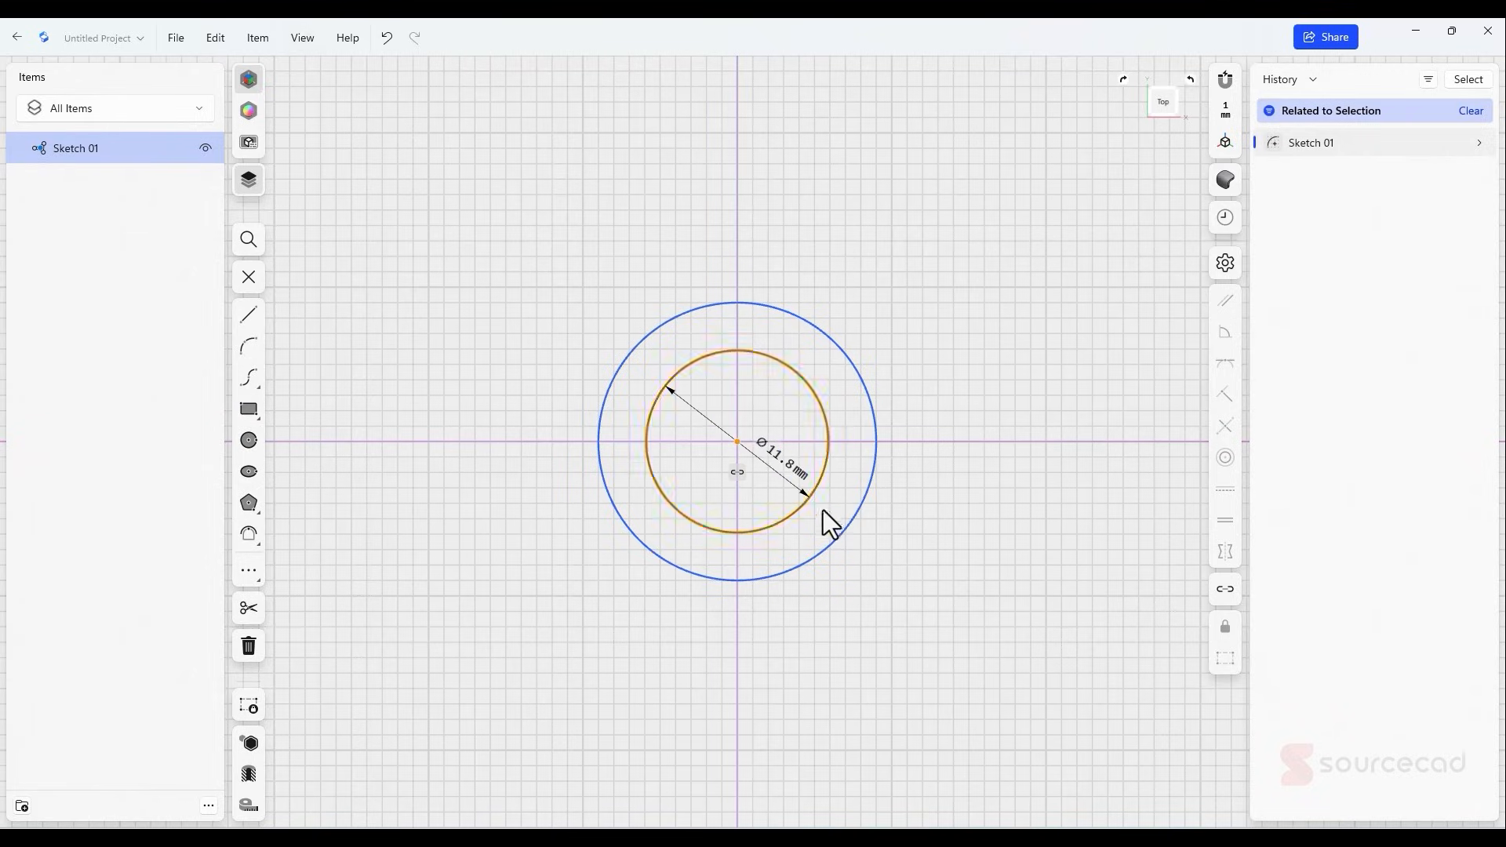
- Set the outer circle's diameter to 38 mm
click(838, 536)
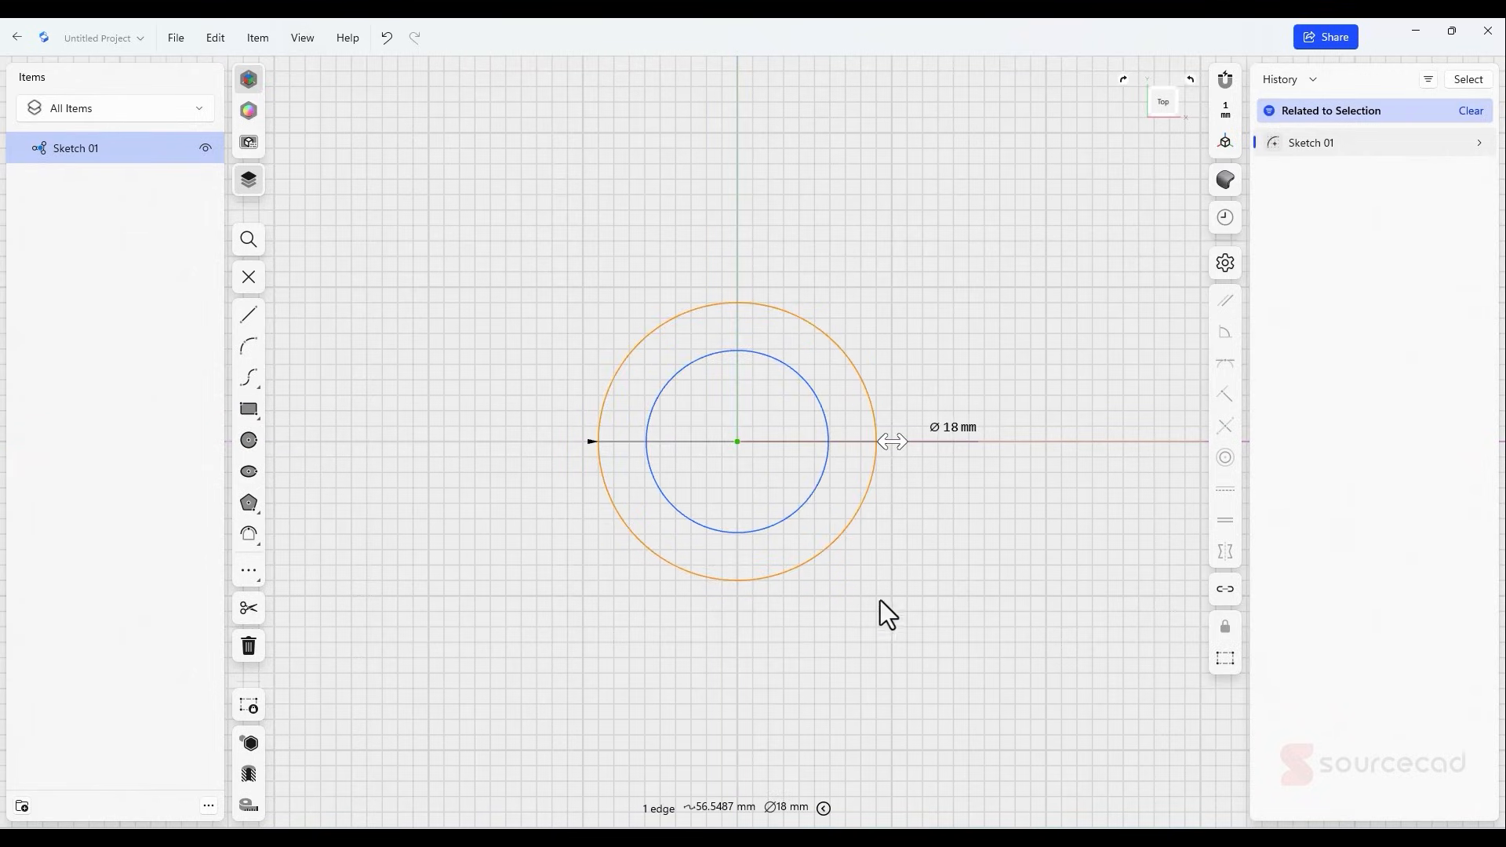
click(960, 430)
text(39)
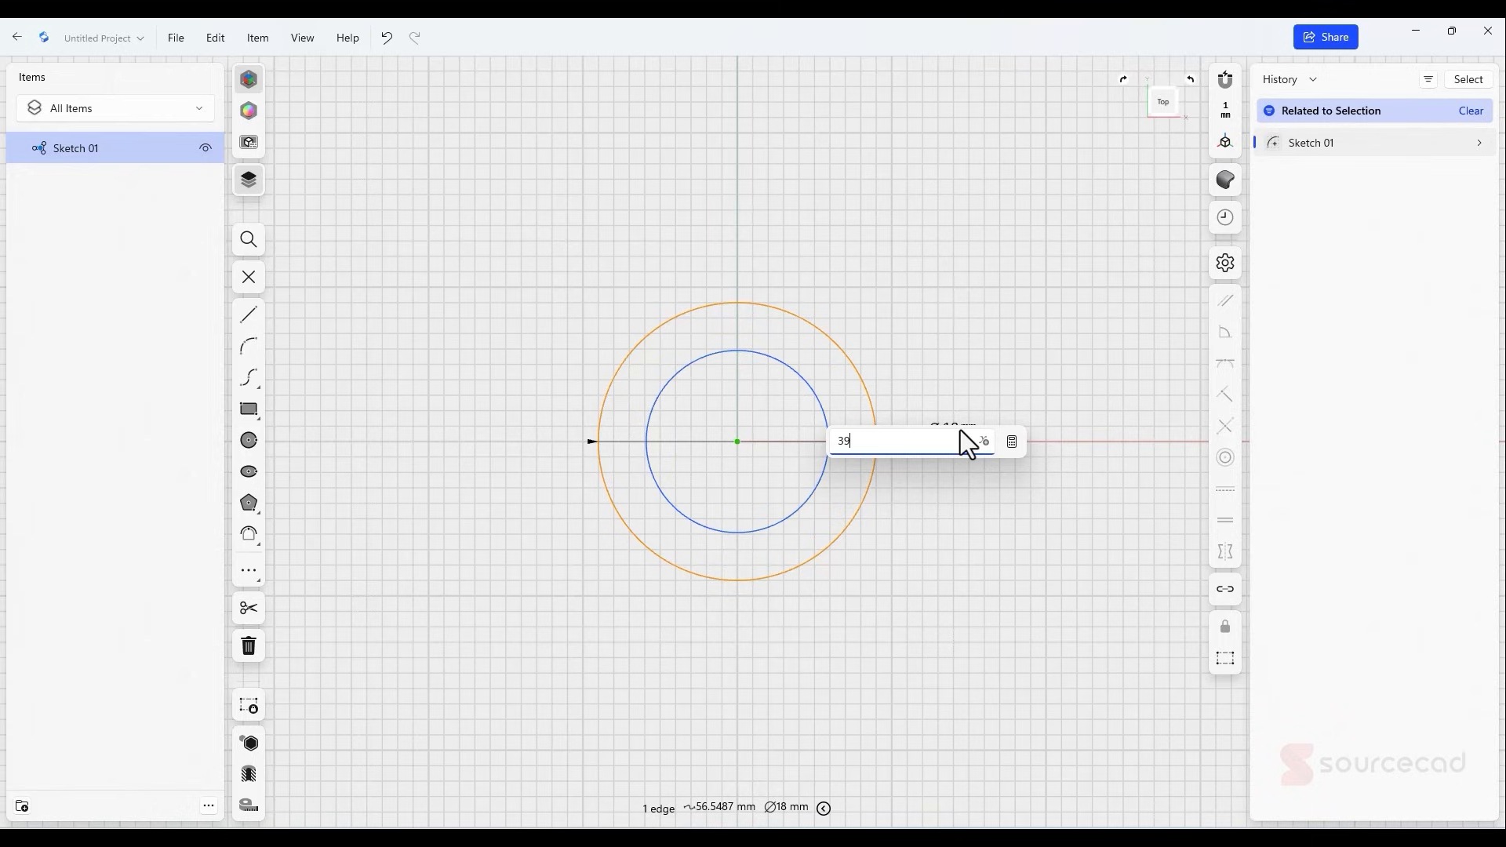
key(BackSpace)
text(8)
key(Return)
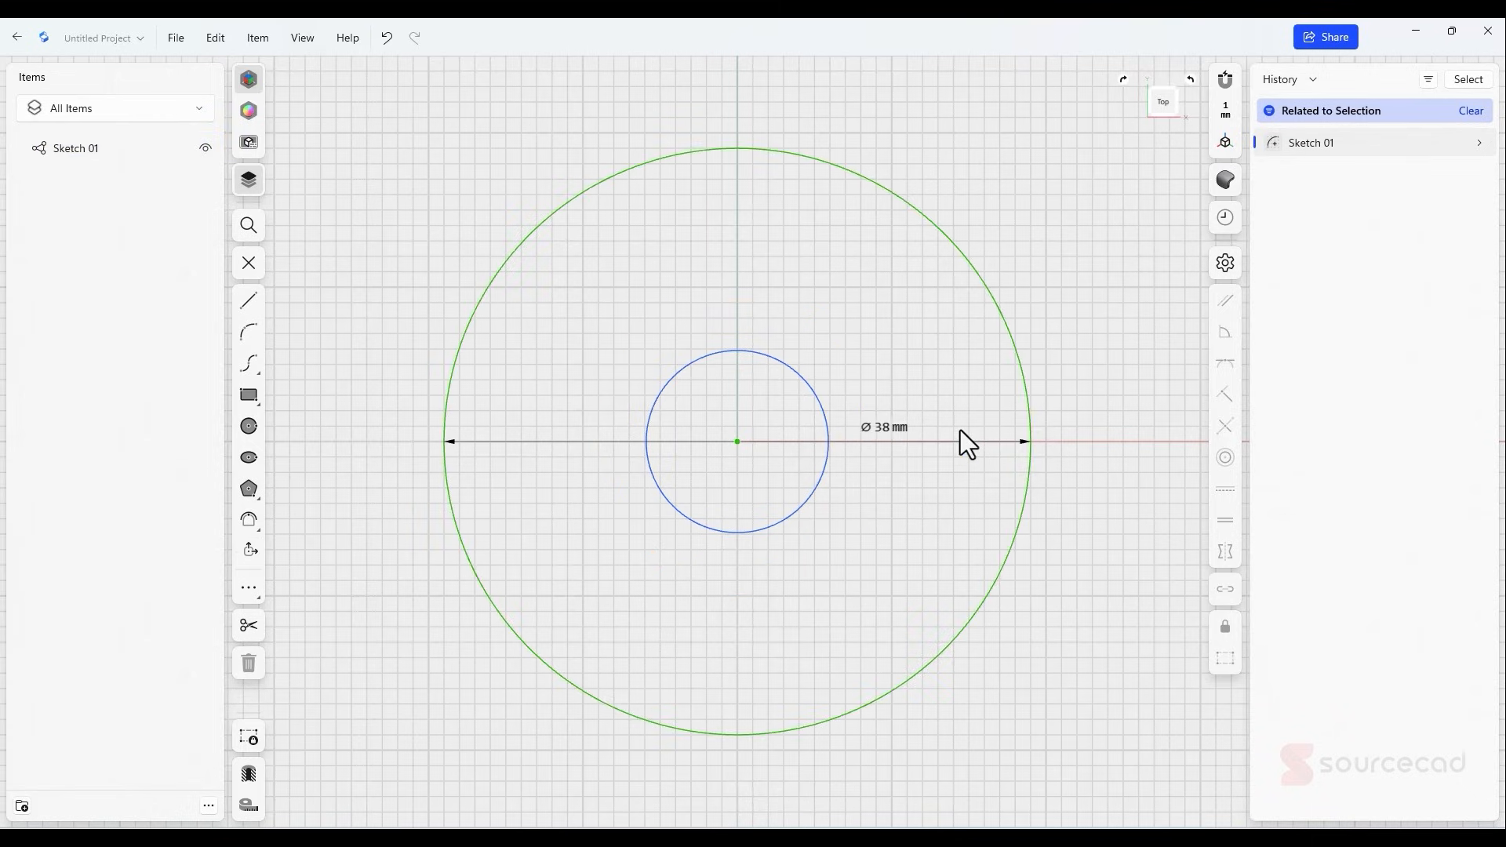
- Move the outer circle's dimension clear of the inner circle, set the inner circle's diameter to 24 mm and finish the sketch
click(830, 439)
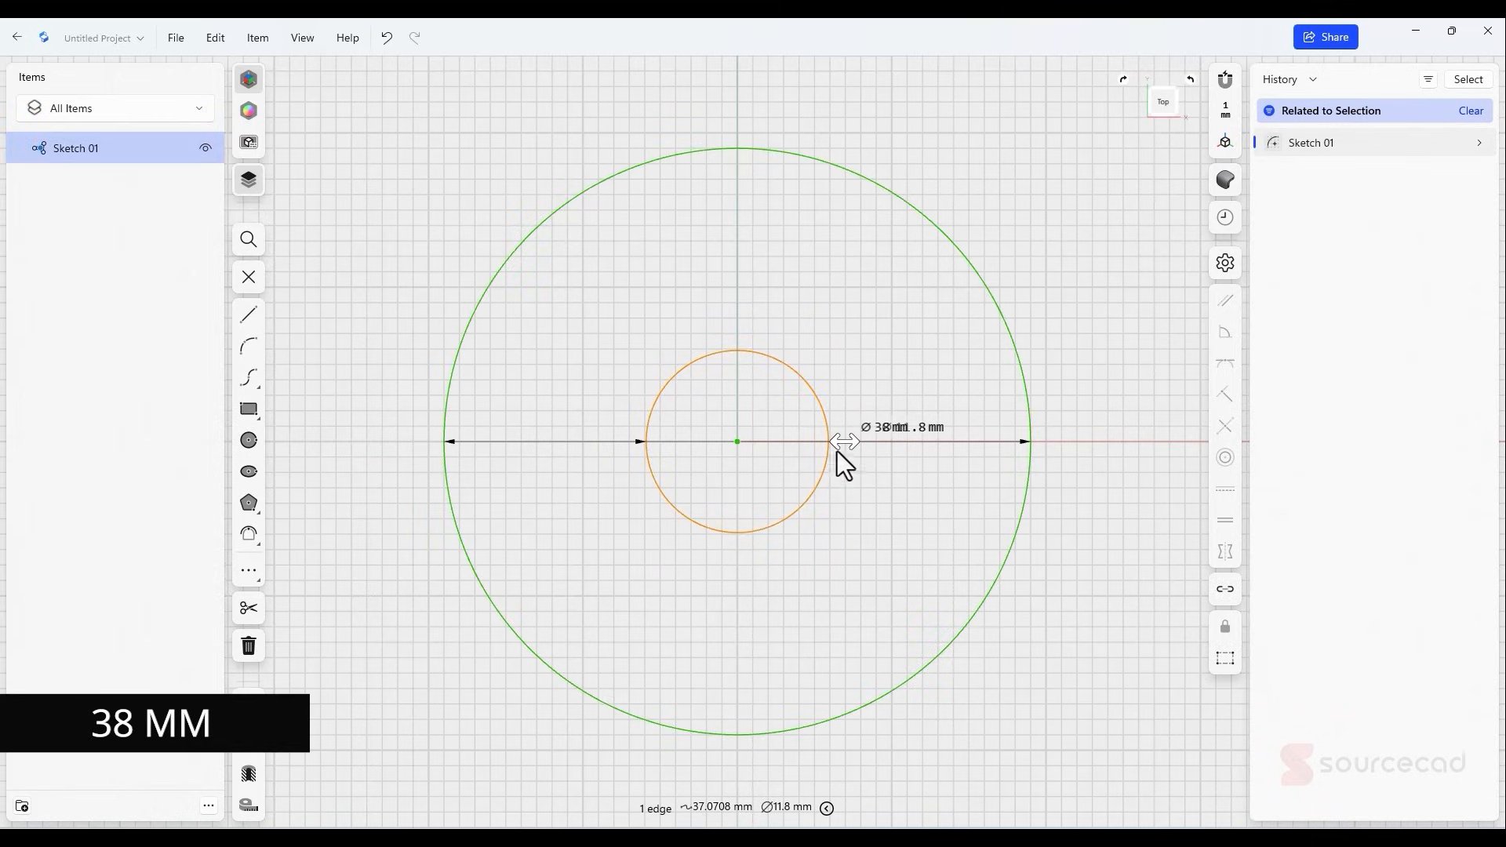
click(940, 455)
drag(888, 429, 881, 505)
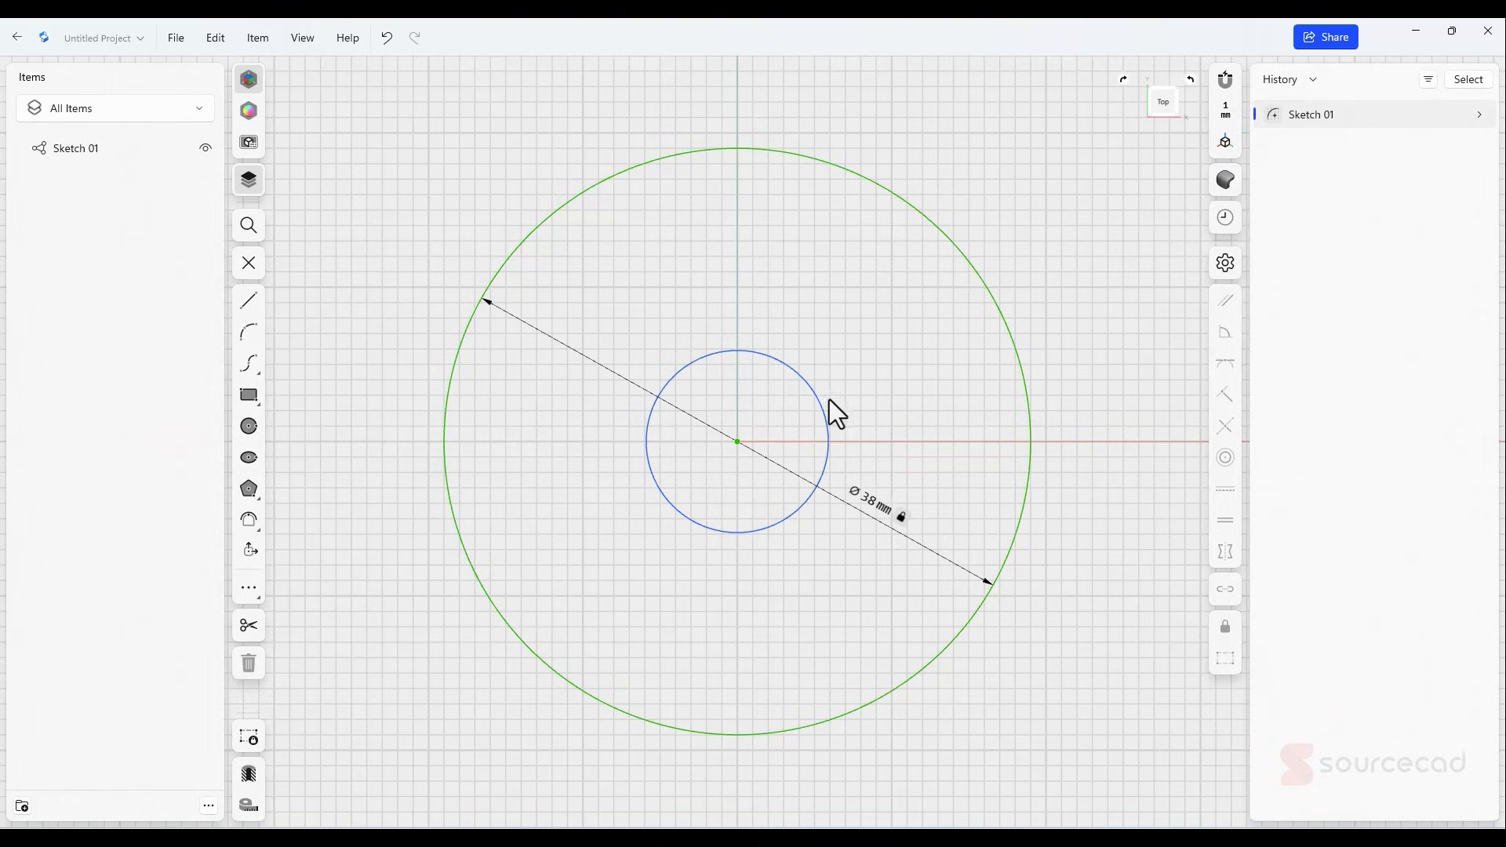
click(829, 422)
click(915, 429)
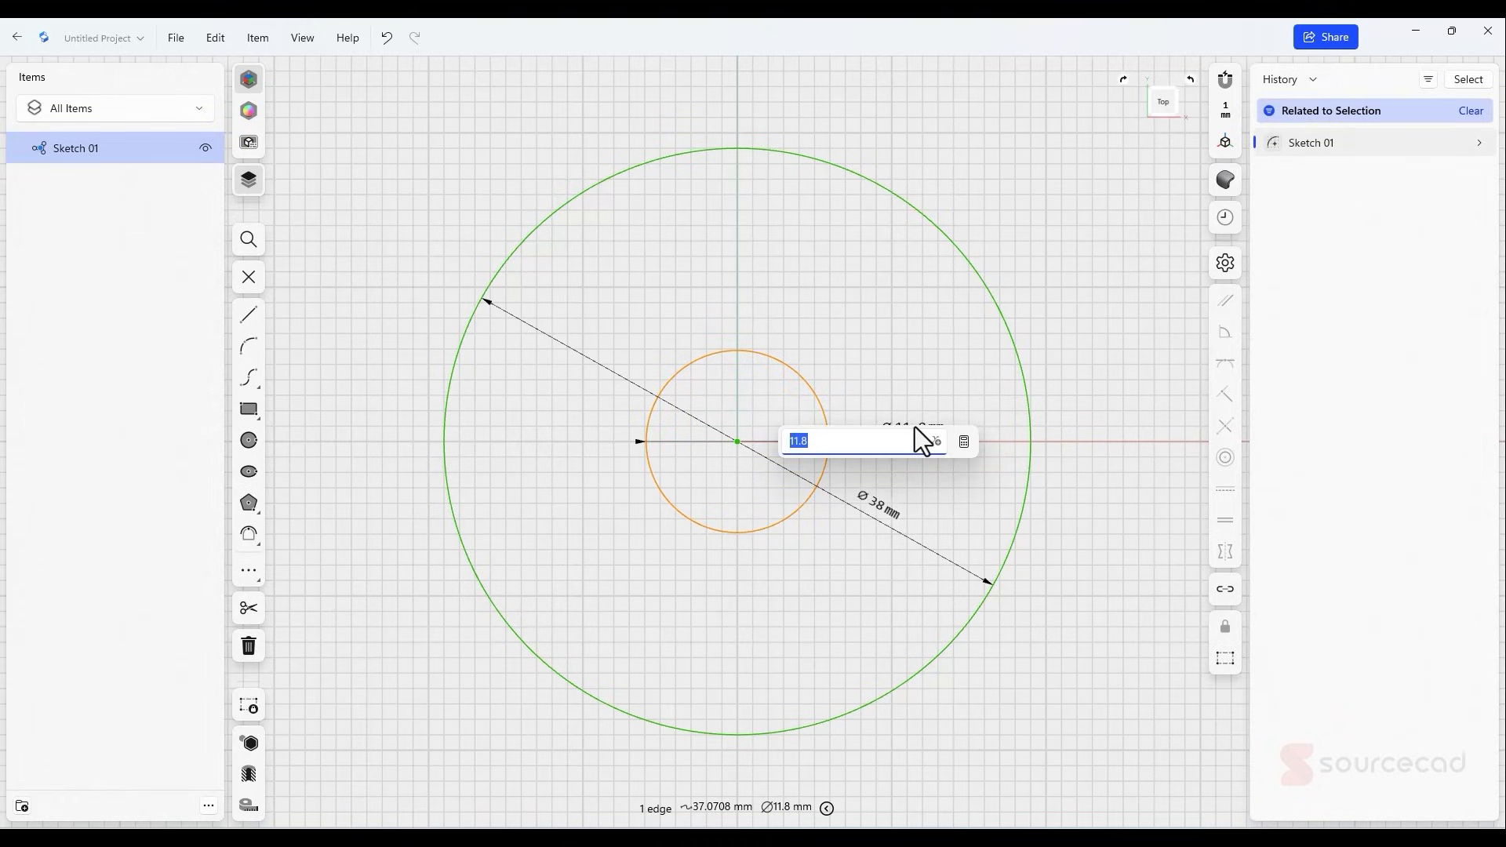
text(24)
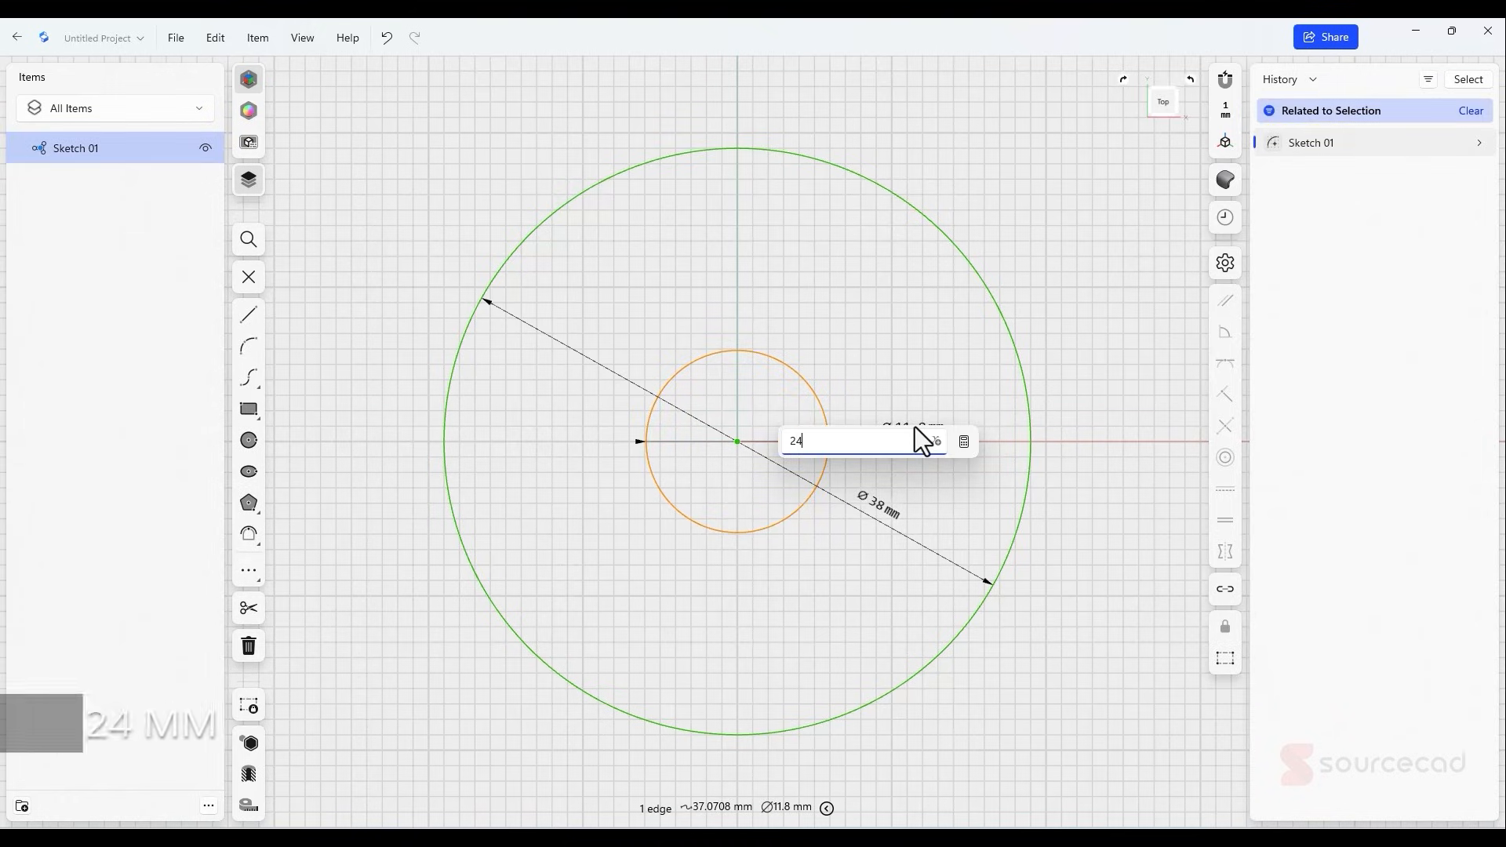
key(Return)
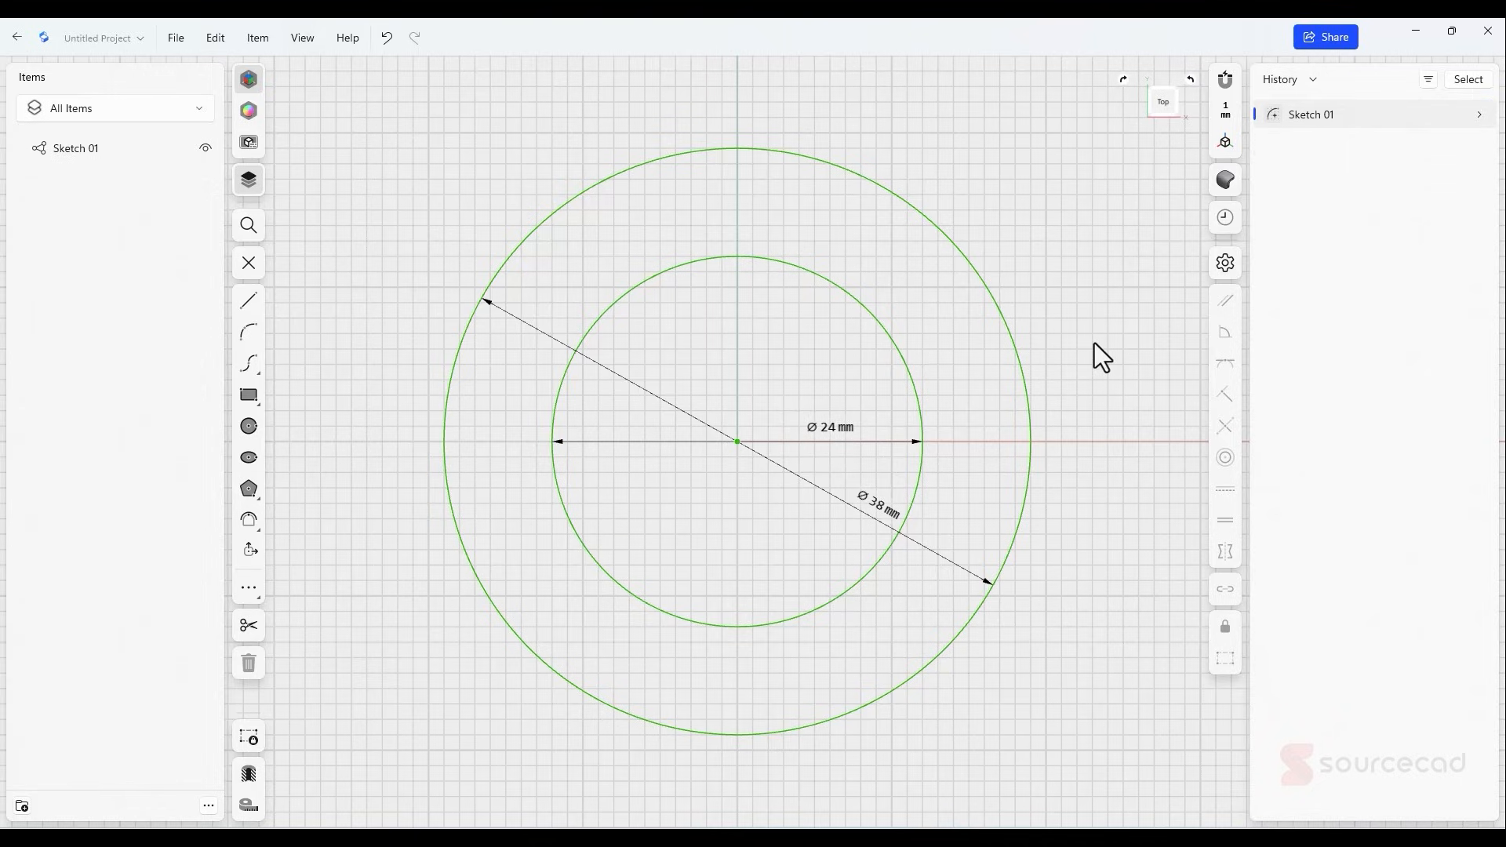
key(Escape)
- Extrude the ring area between the two circles upwards by 8 mm
right_drag(826, 573, 835, 474)
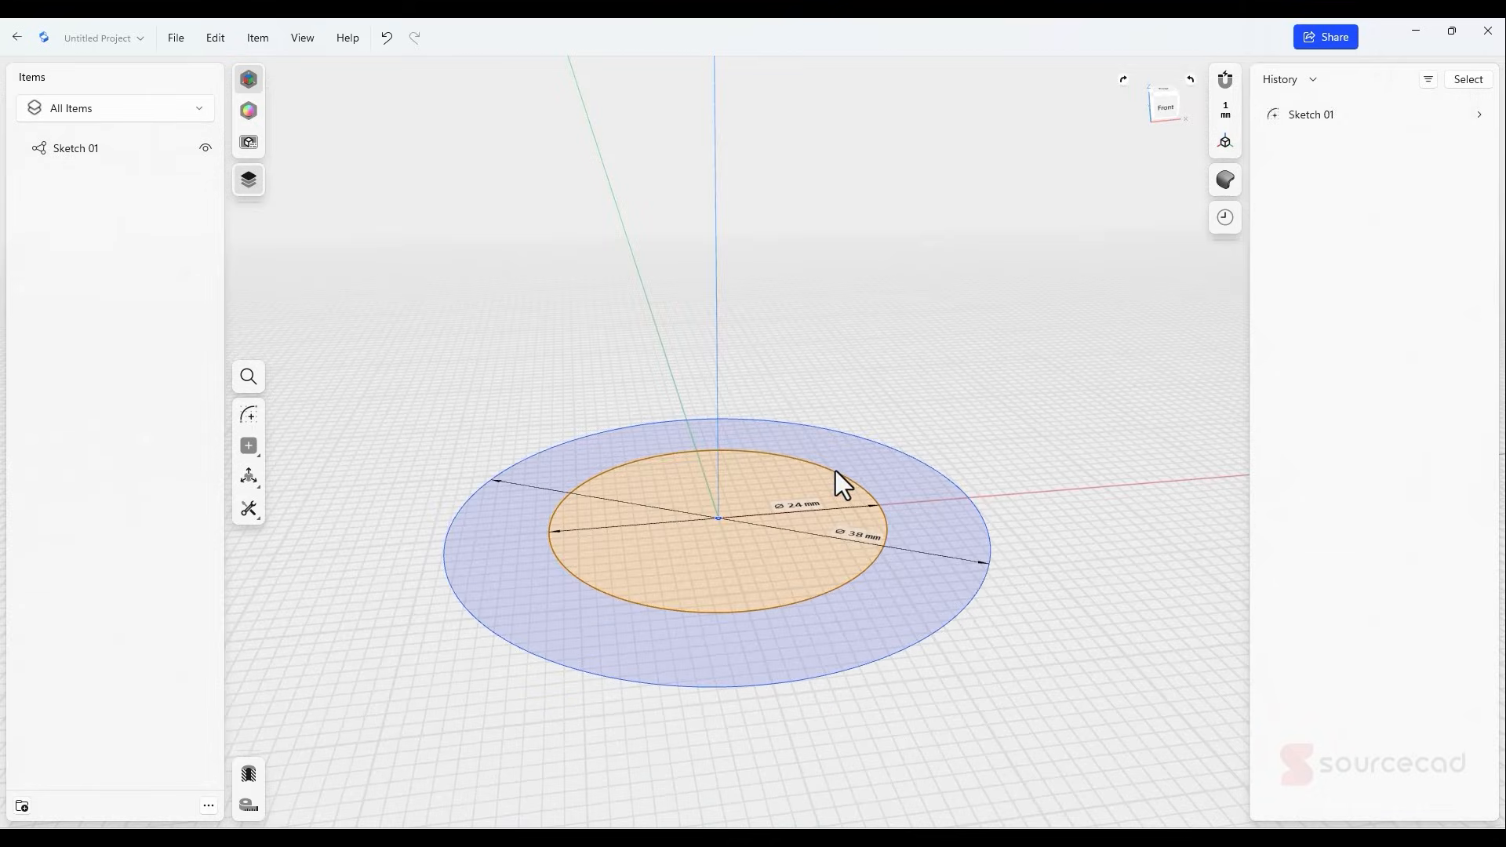
click(830, 446)
drag(832, 428, 835, 335)
click(832, 392)
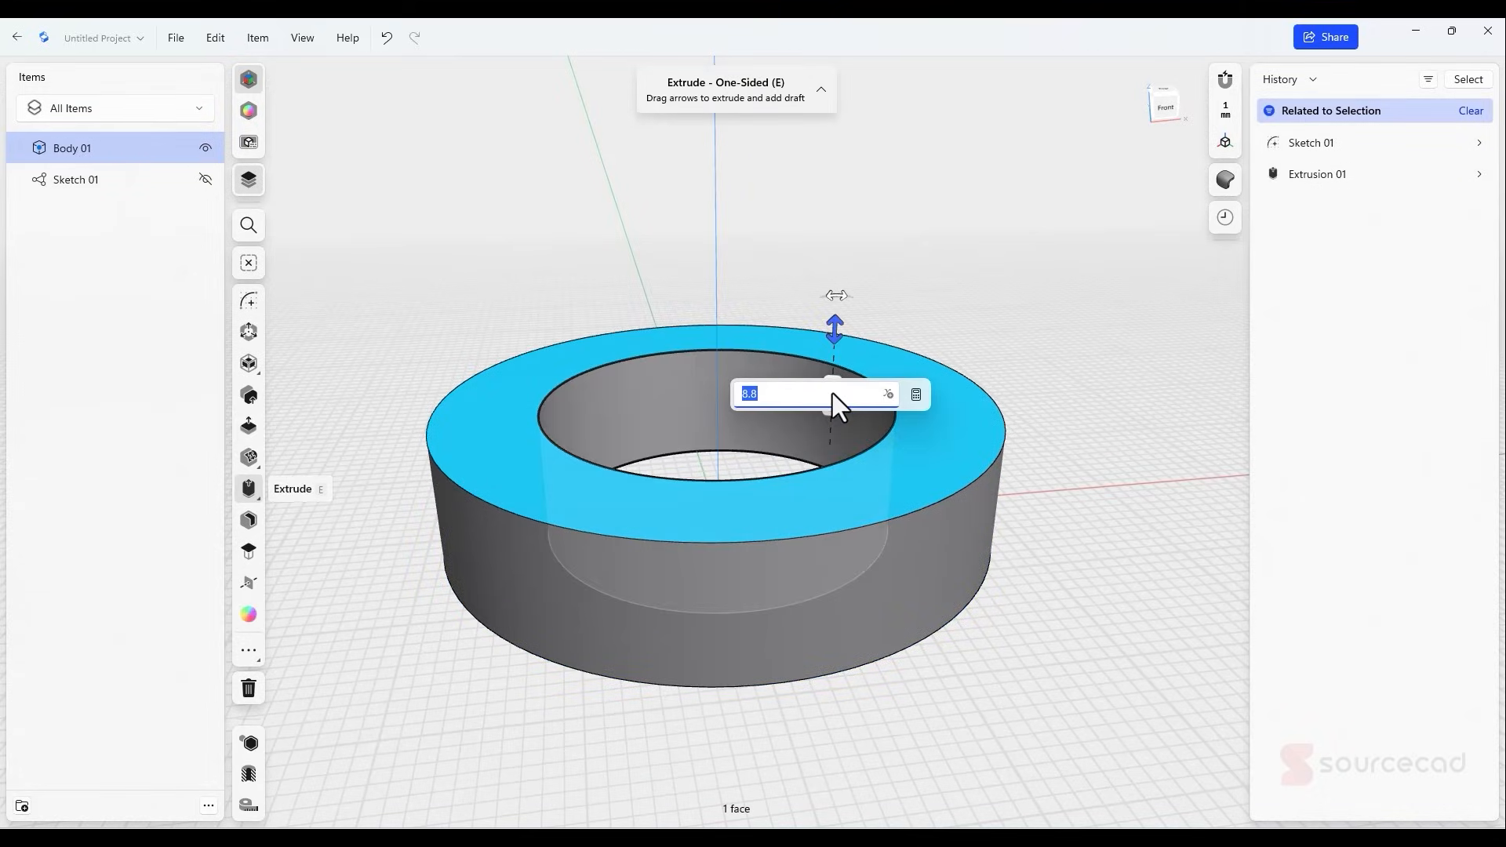
text(8)
key(Return)
click(961, 331)
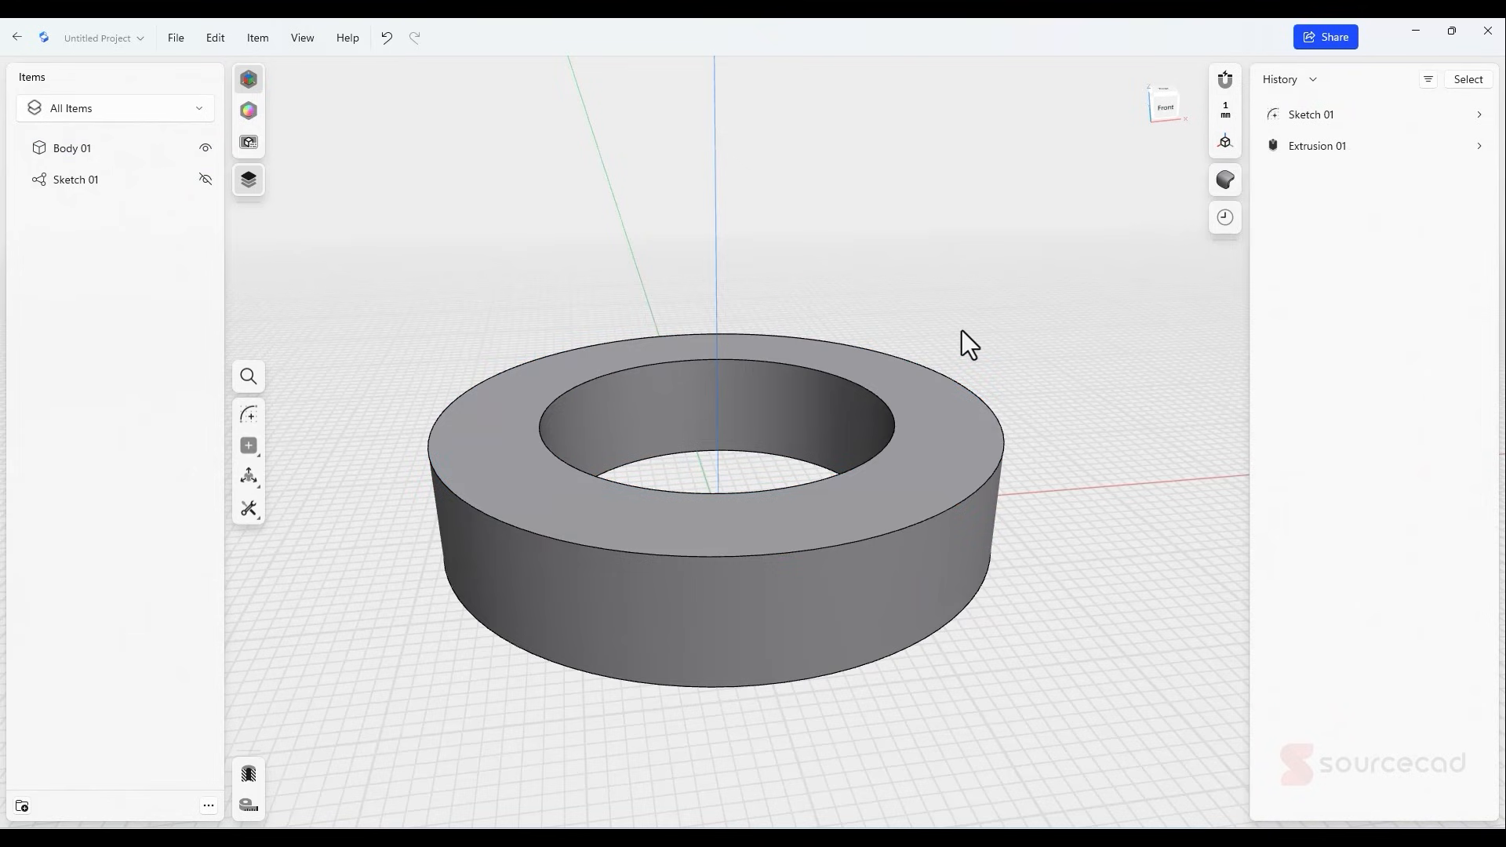
- Rename the project as tictac1-circle
click(140, 39)
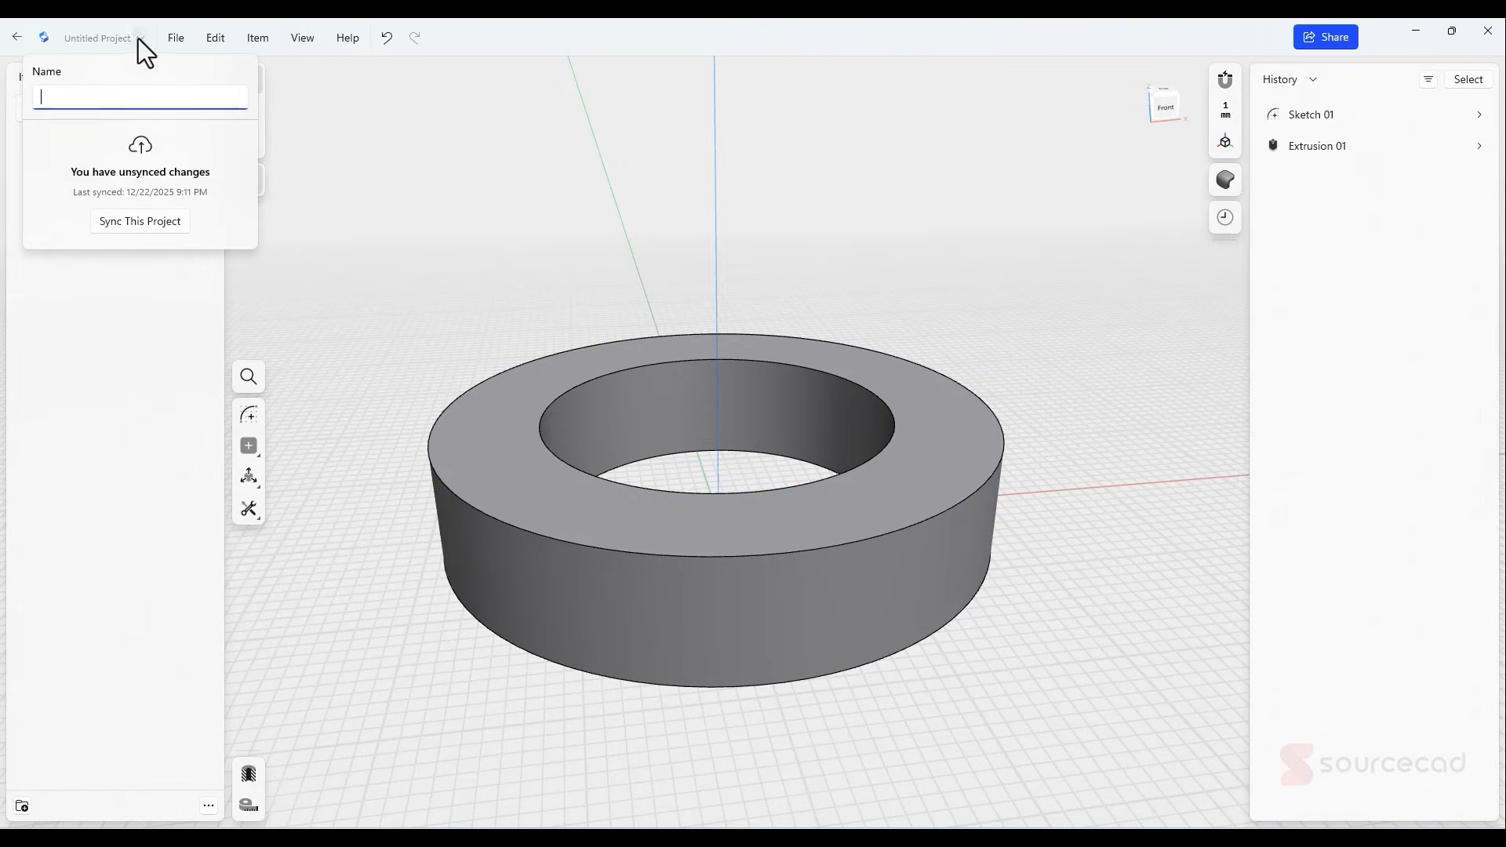
text(tictac1-circle)
key(Return)
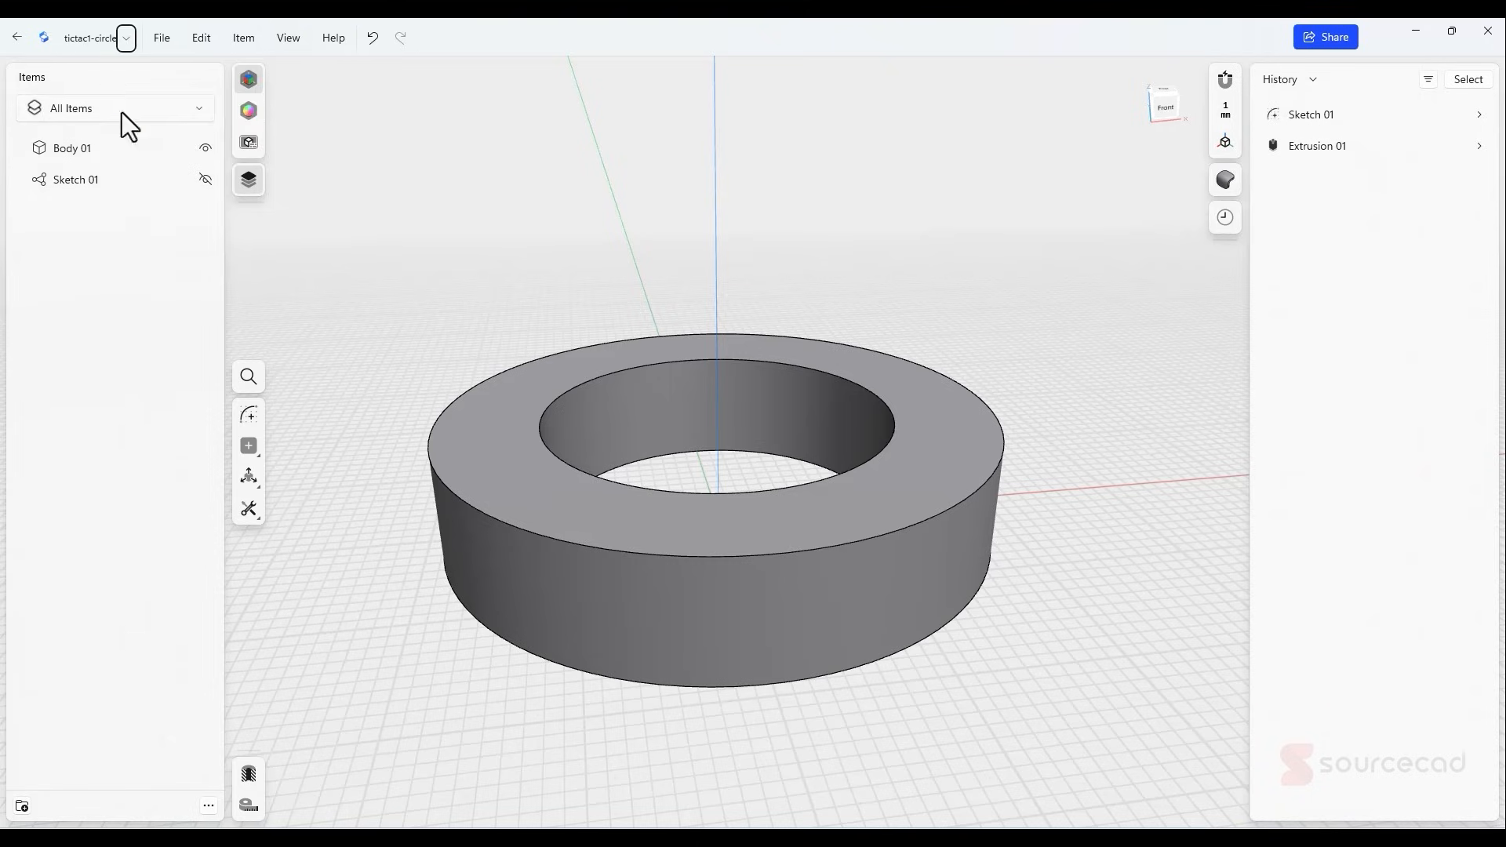
click(417, 229)
- Export the ring as a 3MF file named tictac1-circle to the Downloads folder
click(163, 41)
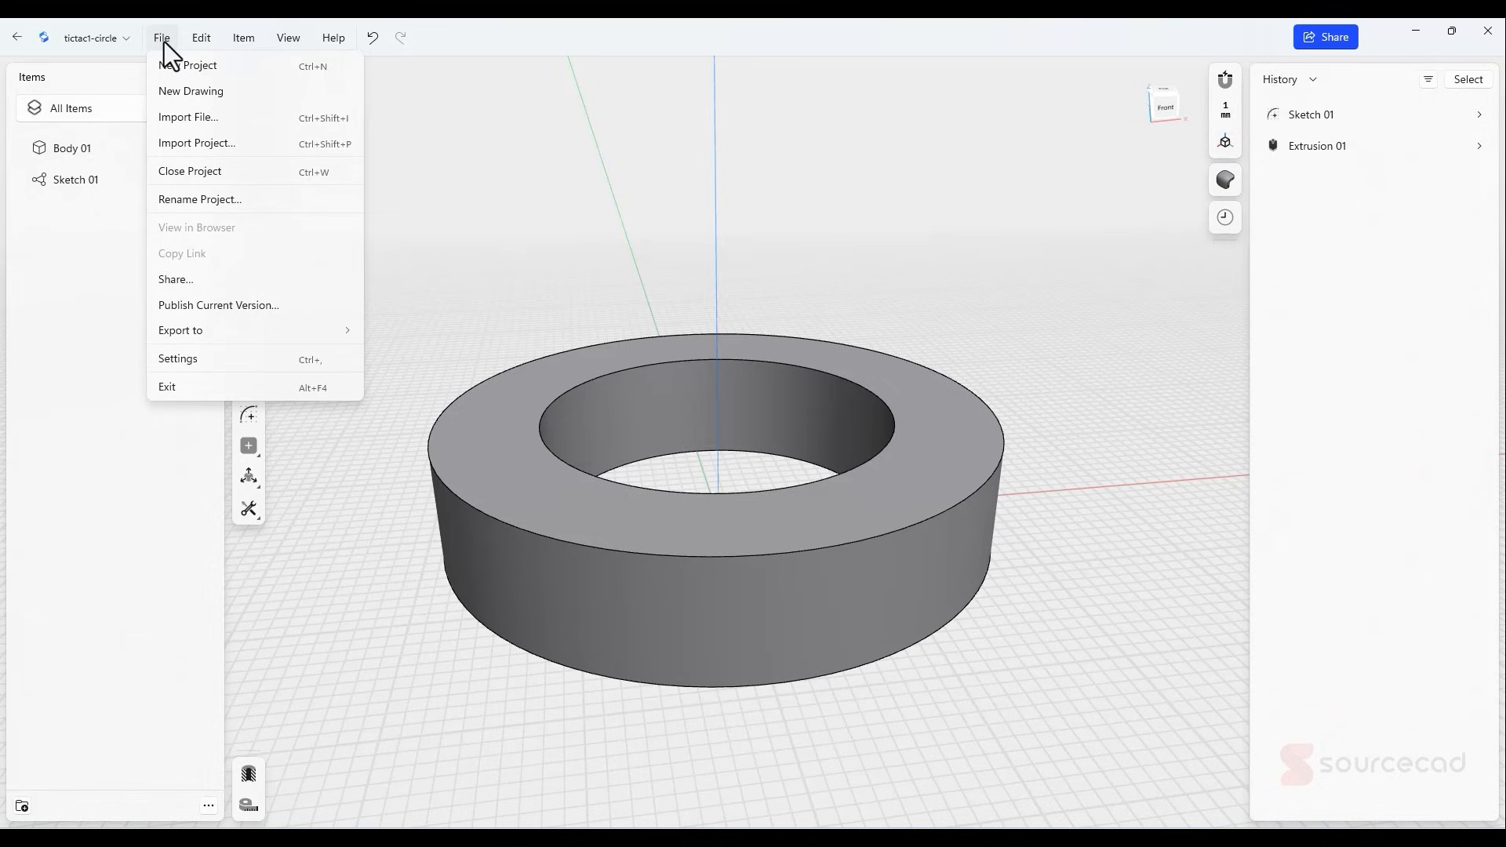
mouse_move(229, 335)
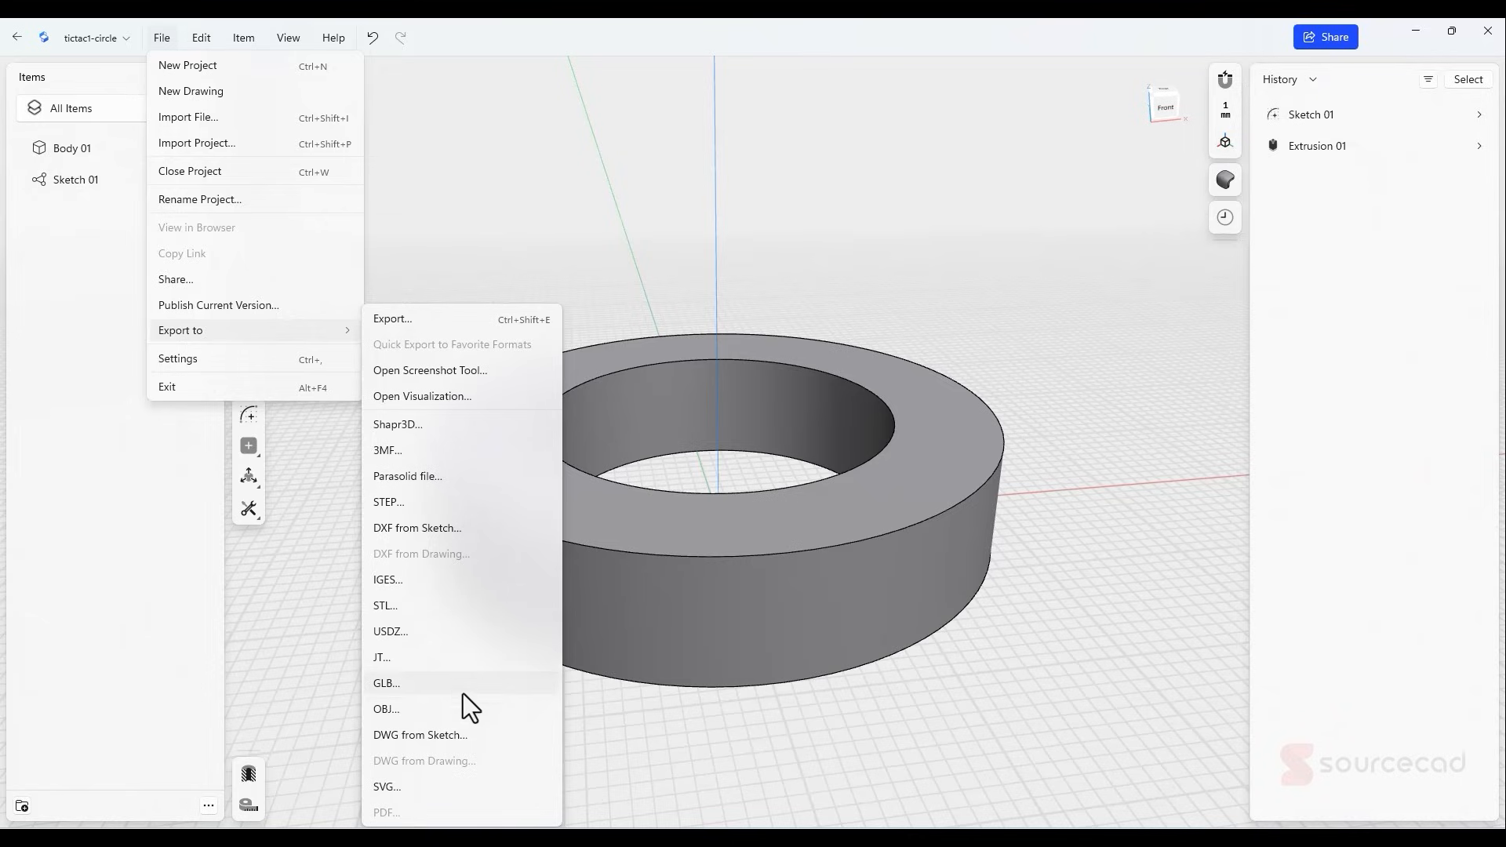
click(408, 449)
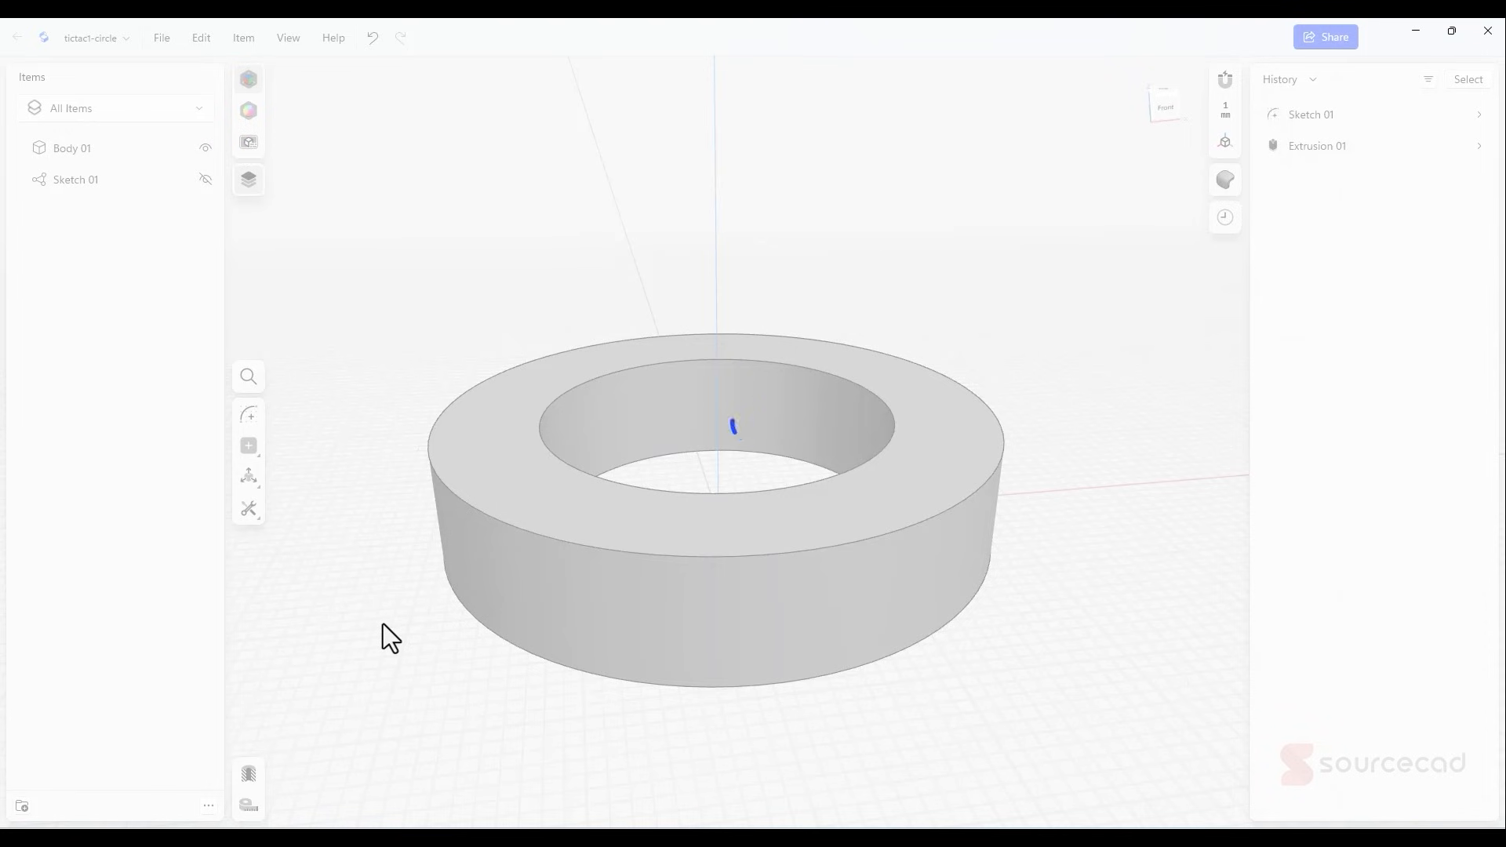
click(111, 201)
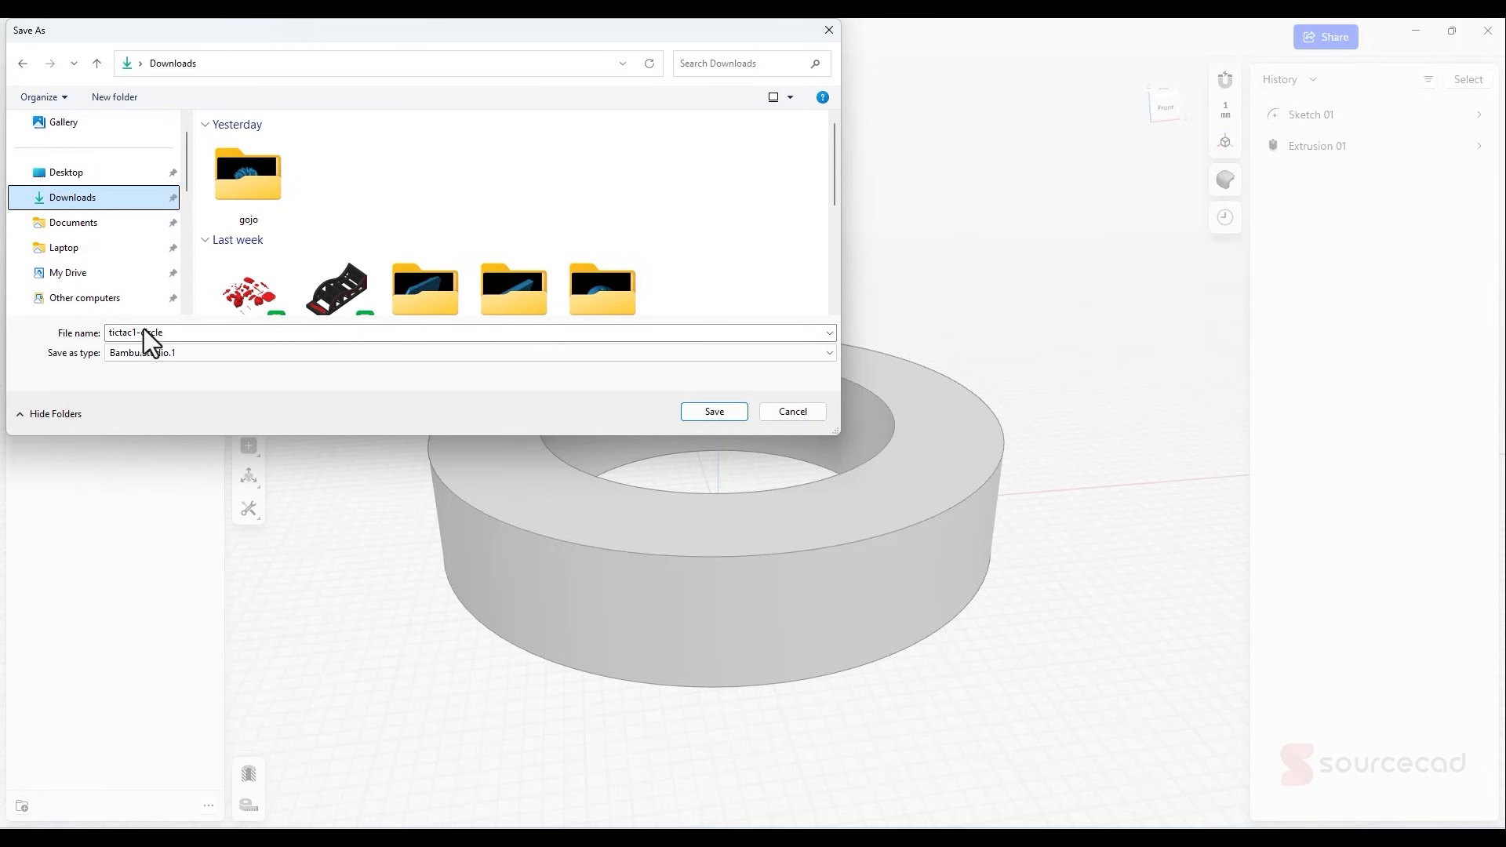
click(714, 411)
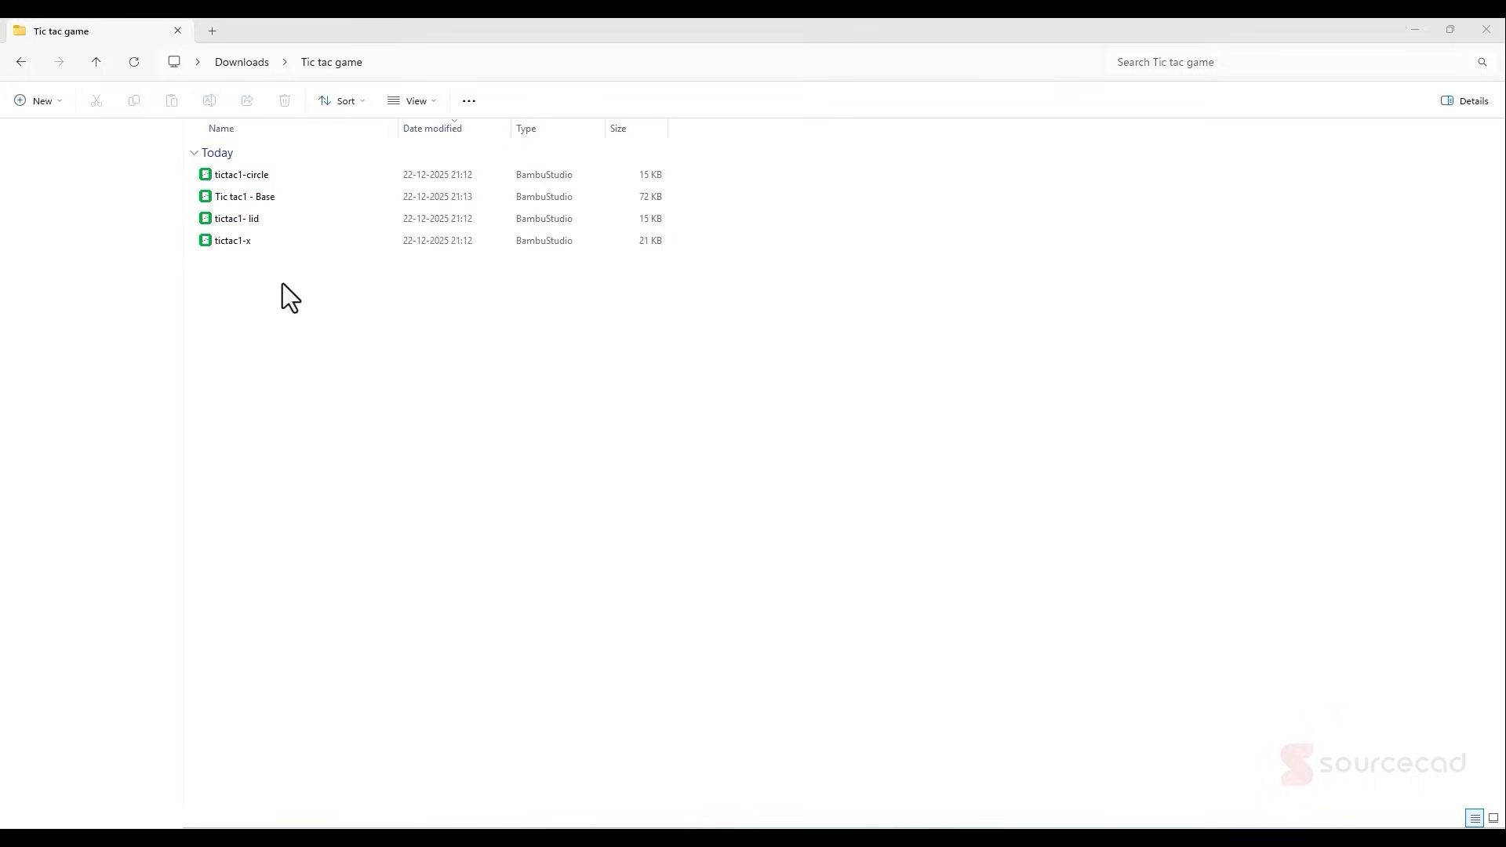
- Open the tictac1-x file from the Tic tac game folder in BambuStudio and accept loading geometry data only
click(275, 241)
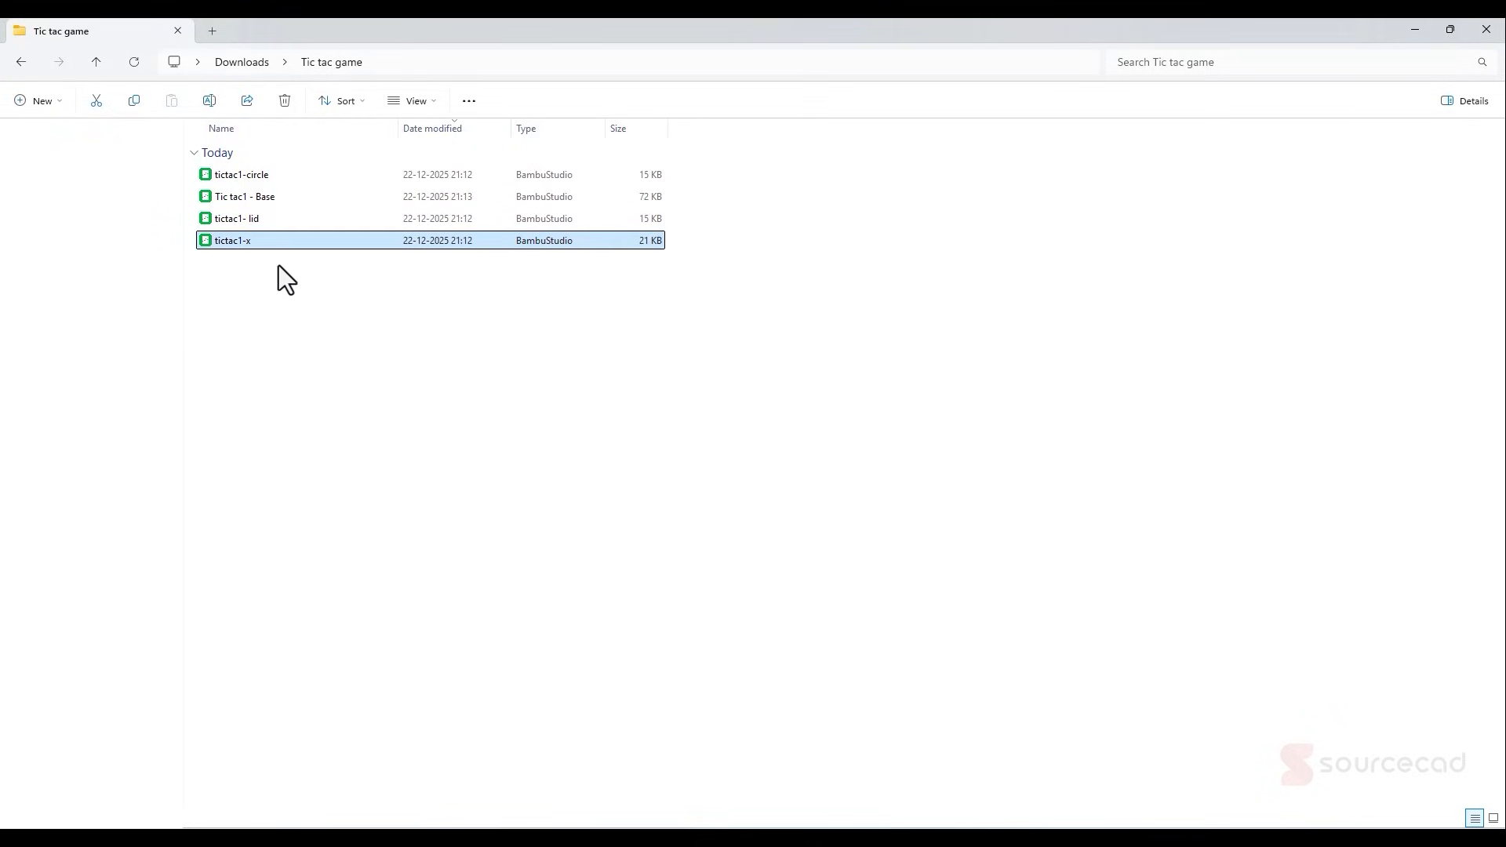
right_click(239, 241)
mouse_move(350, 326)
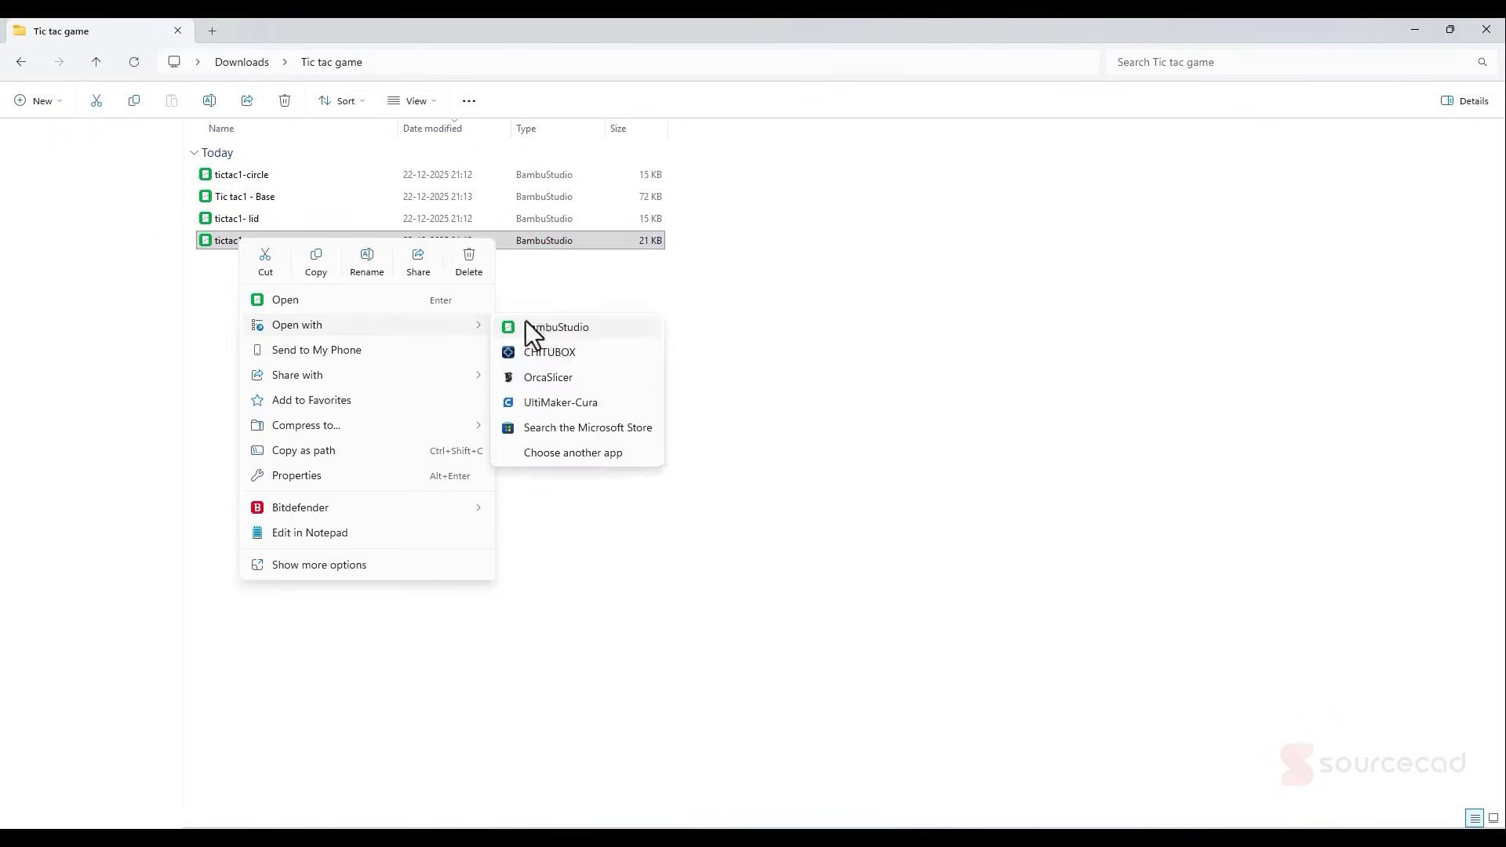
click(554, 331)
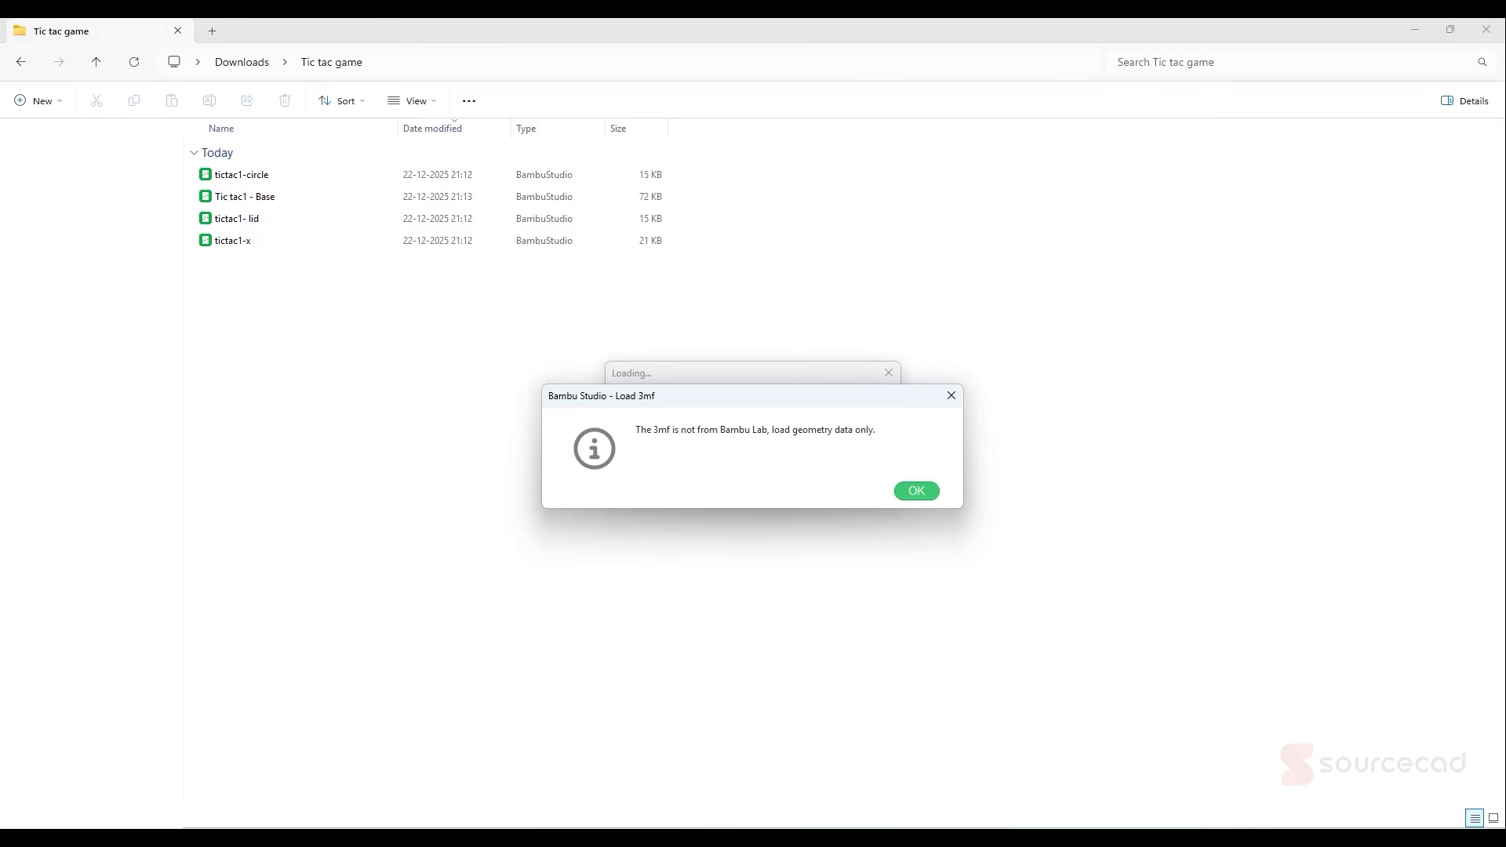
click(914, 491)
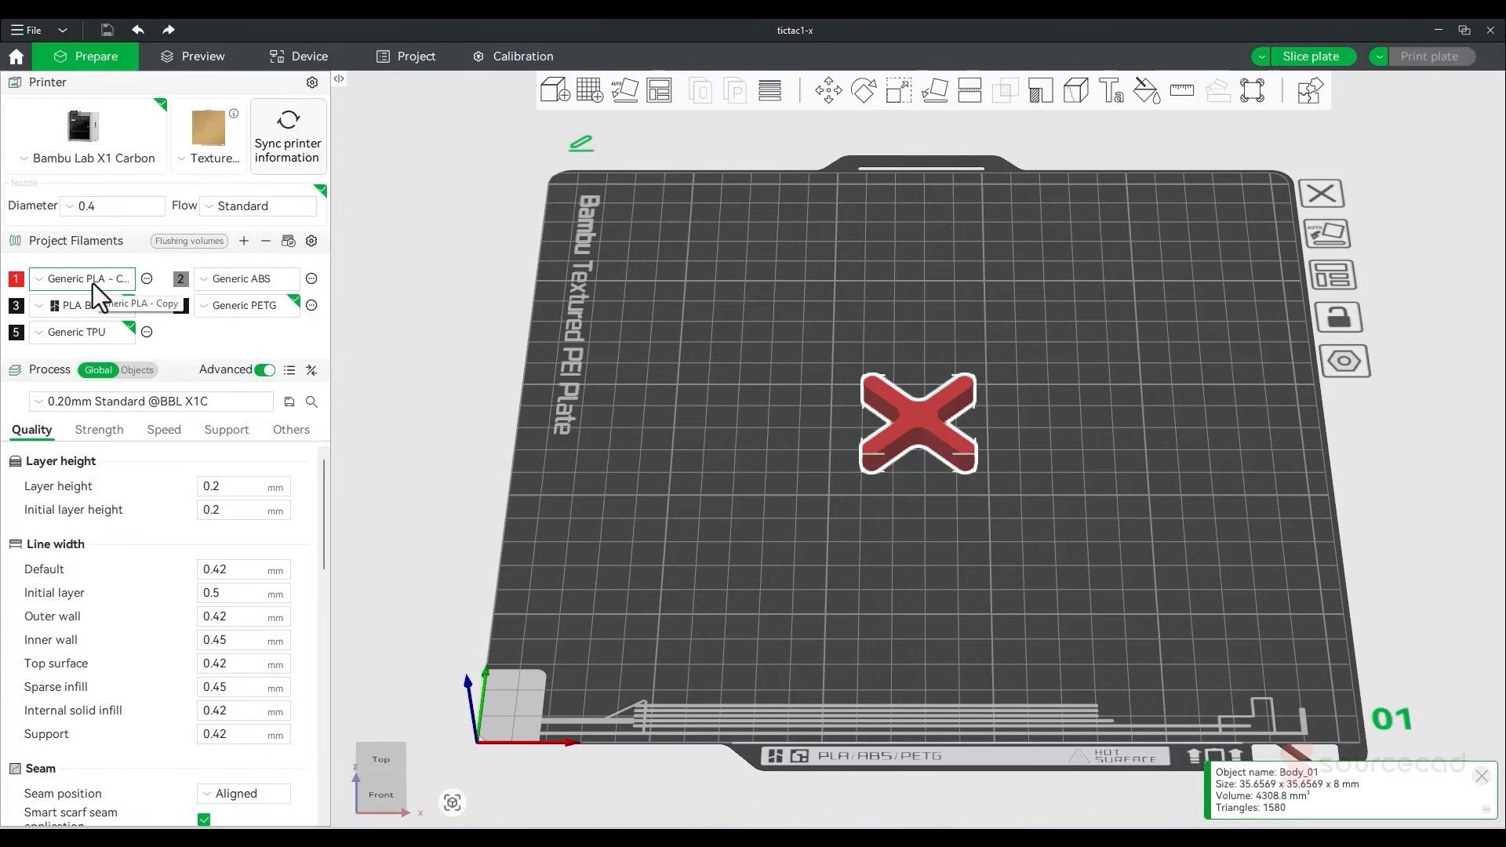
- Clone the X piece on the build plate with 3 copies
right_click(914, 415)
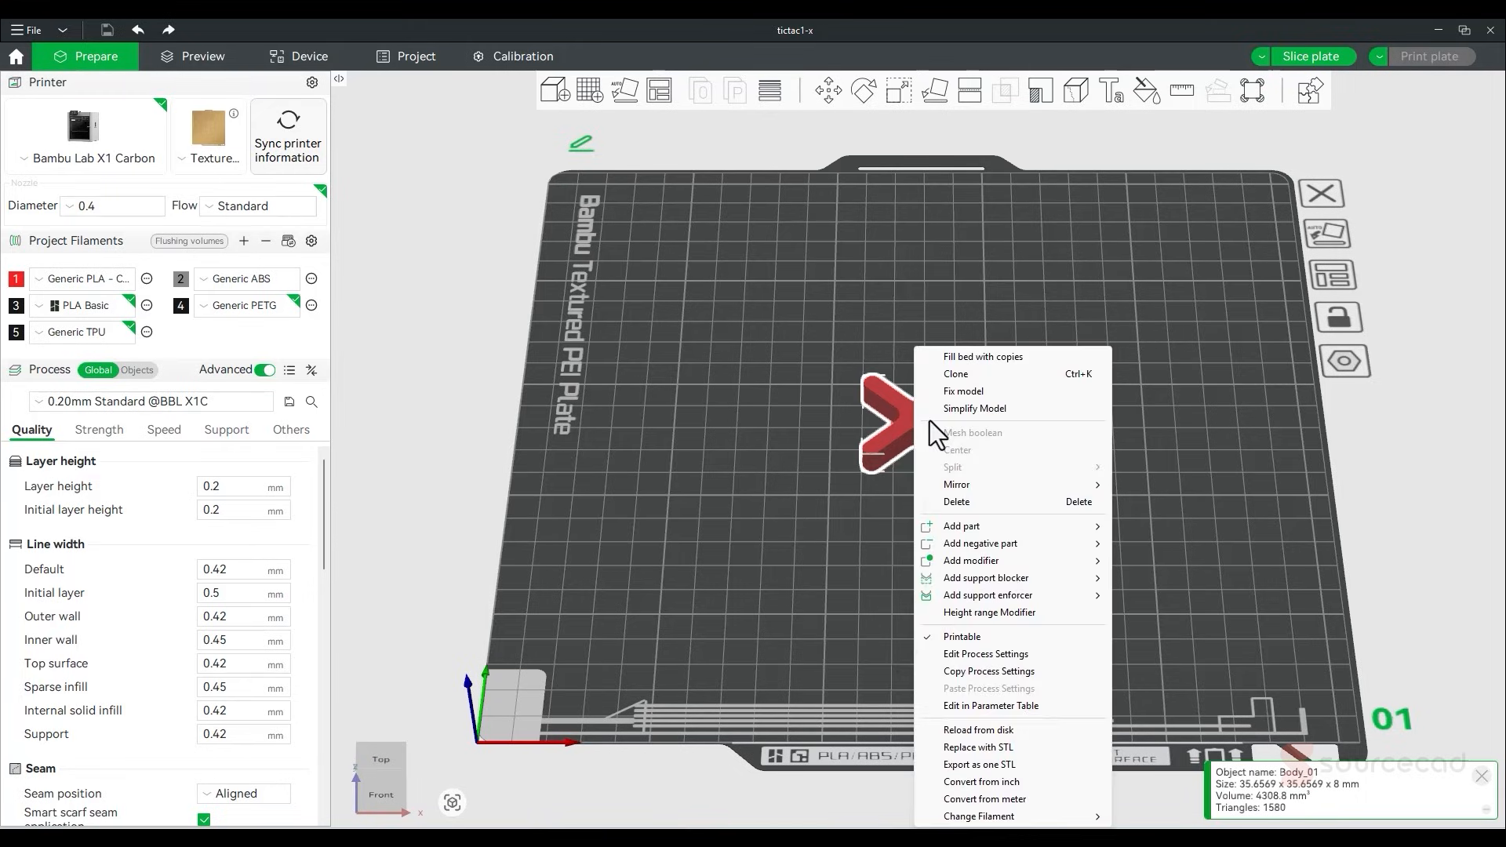
click(975, 380)
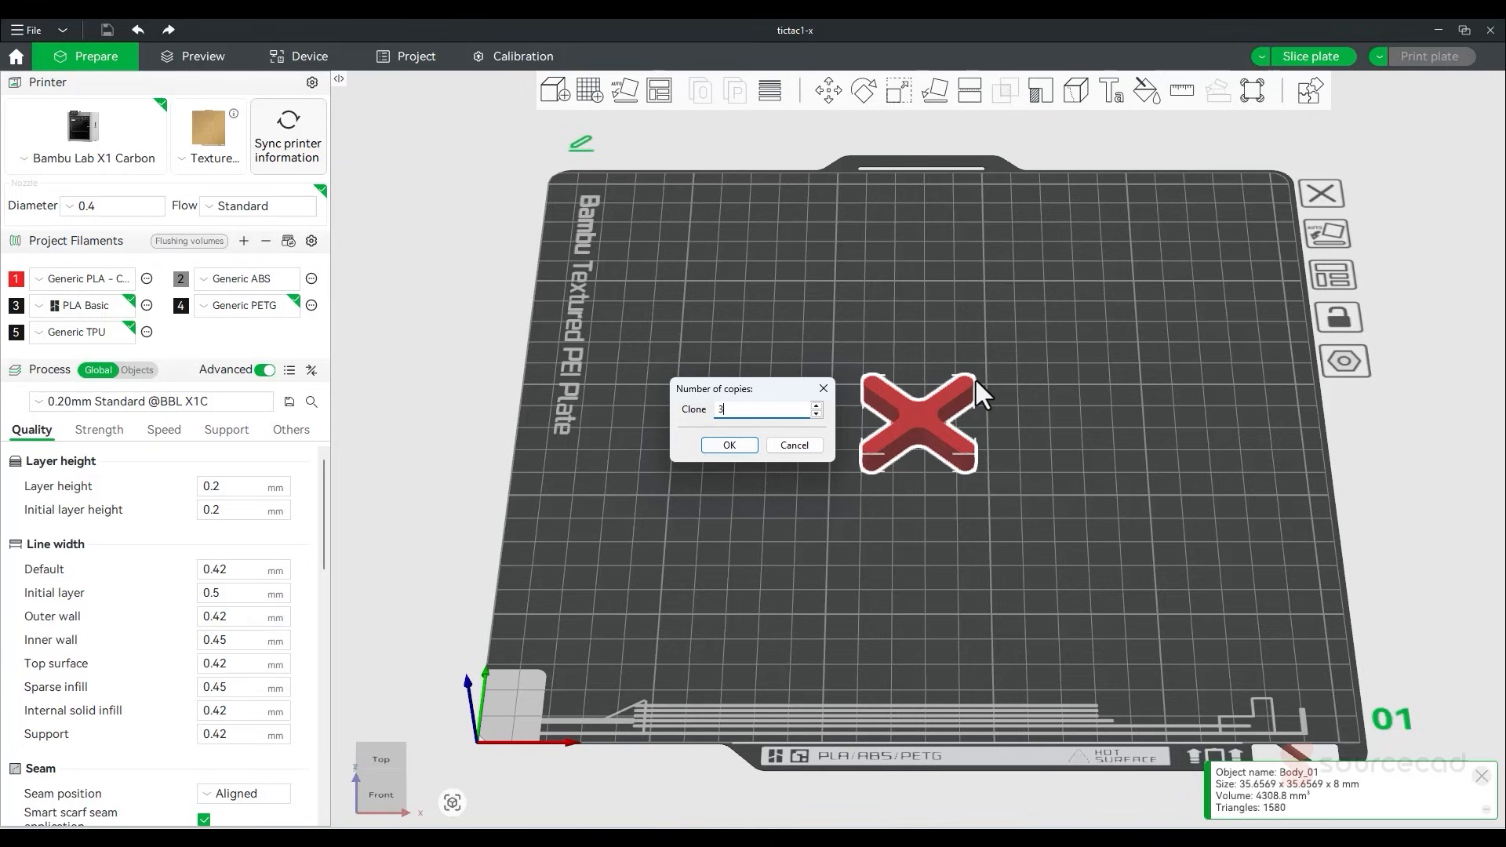
click(723, 444)
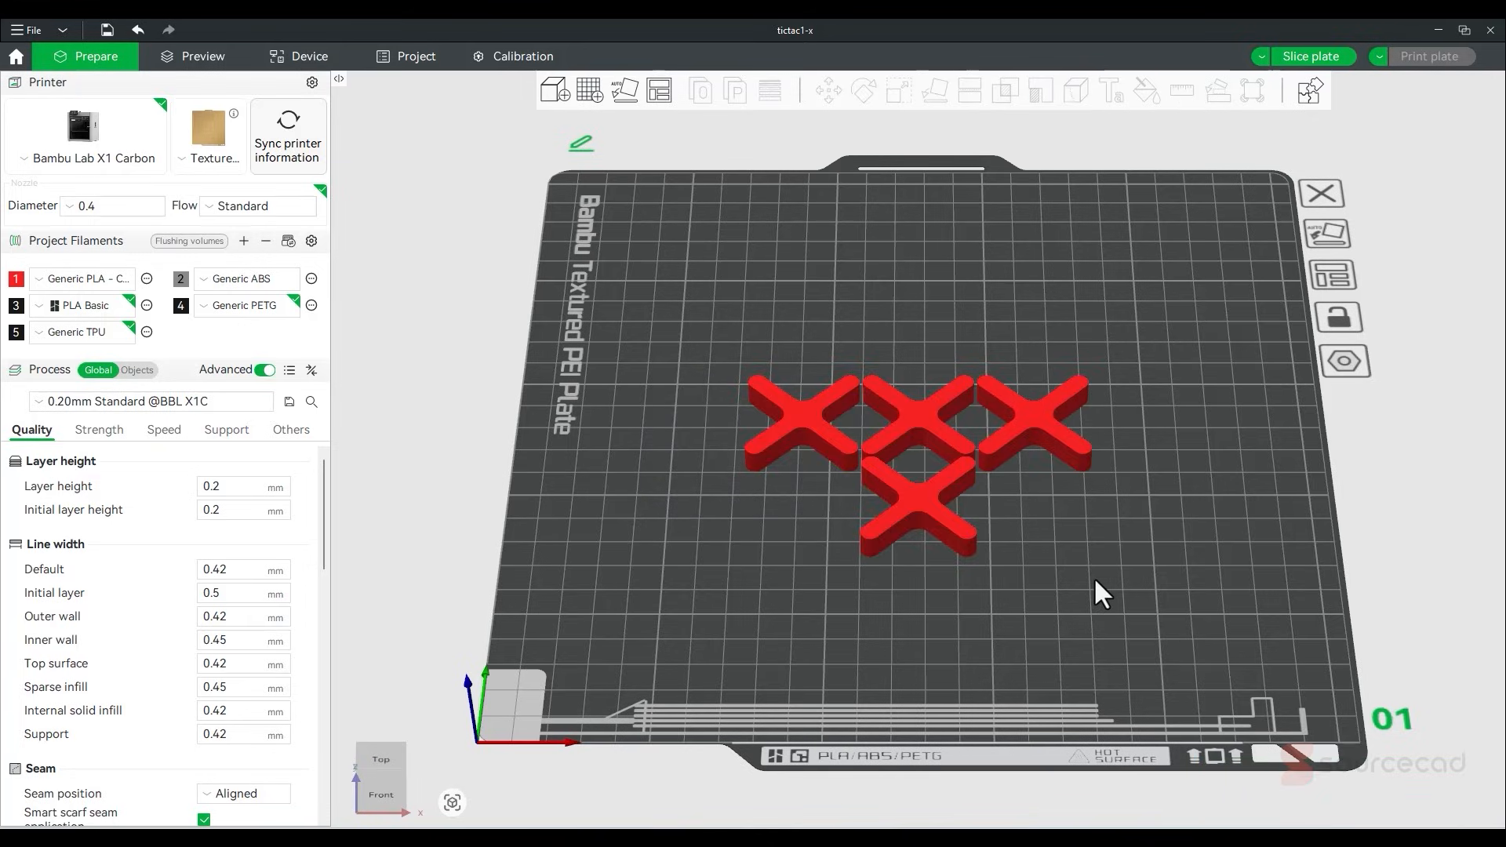
- Review the print process settings for layer height, sparse infill and support
scroll(1093, 577, up, 3)
scroll(1095, 581, down, 5)
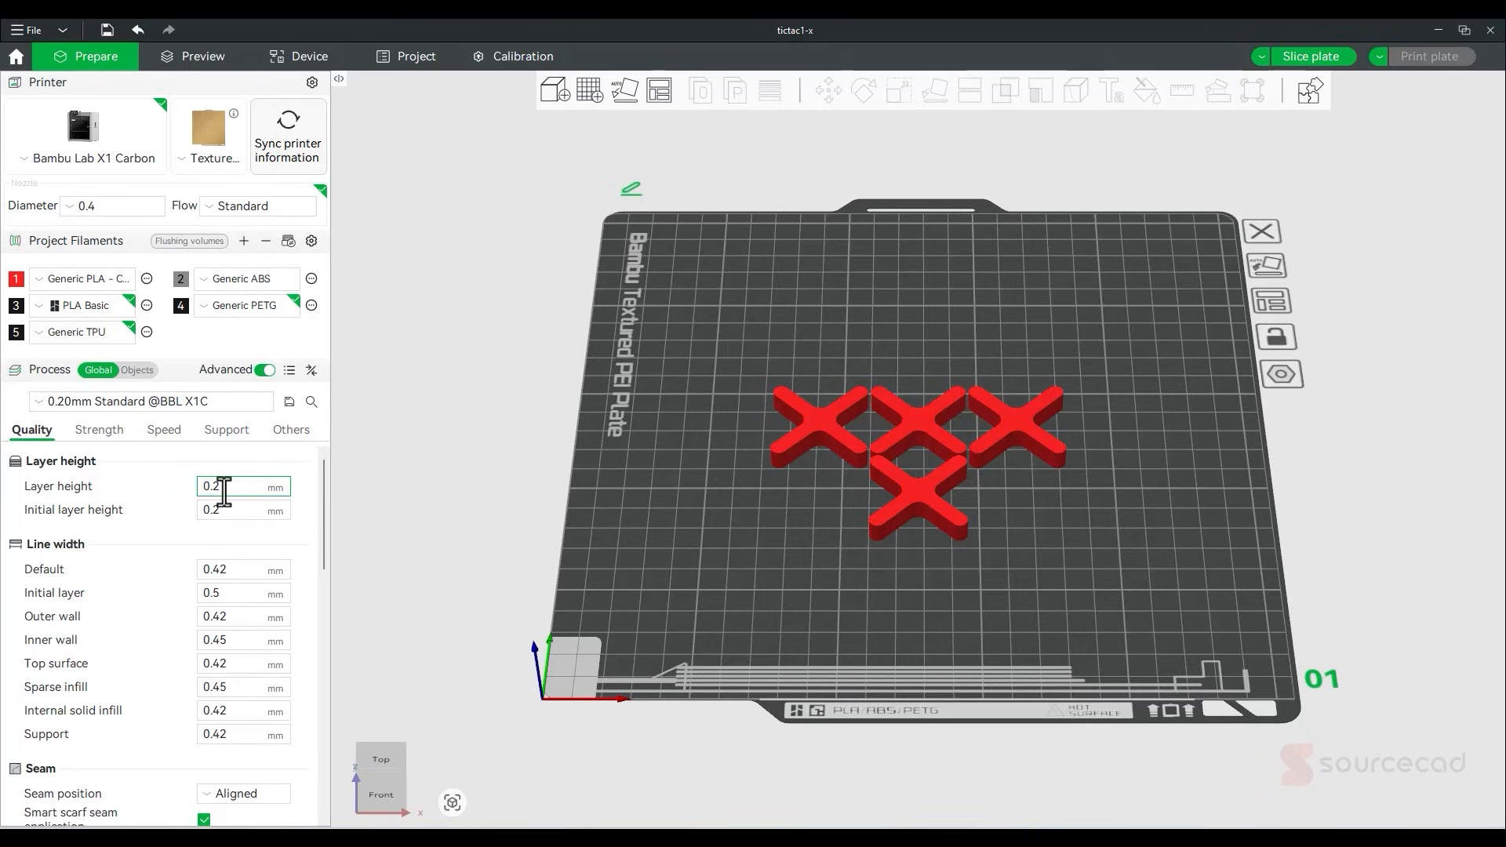
click(99, 430)
scroll(144, 576, down, 3)
scroll(145, 576, down, 3)
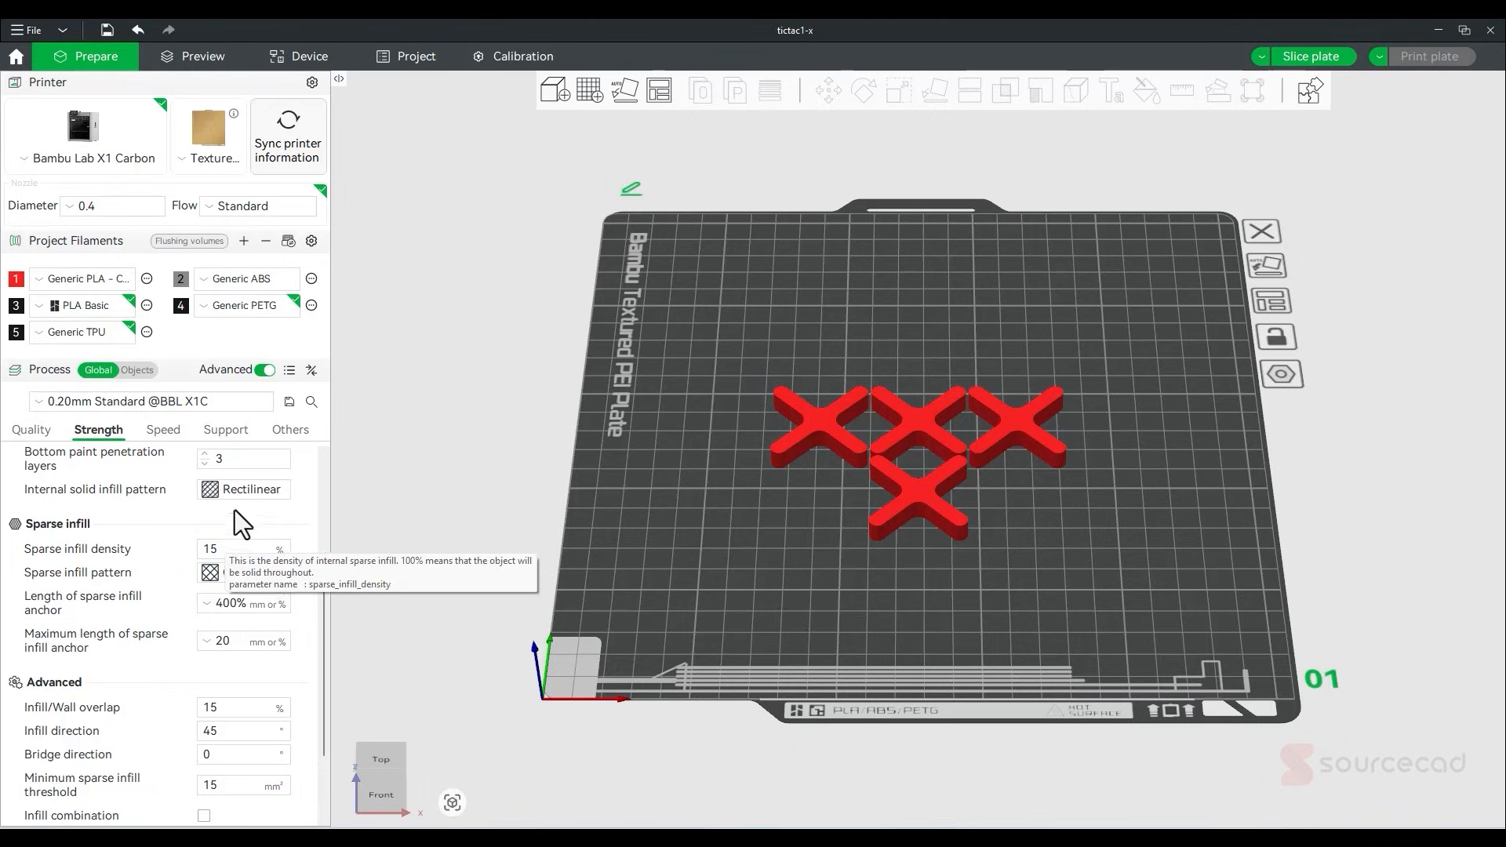
click(235, 434)
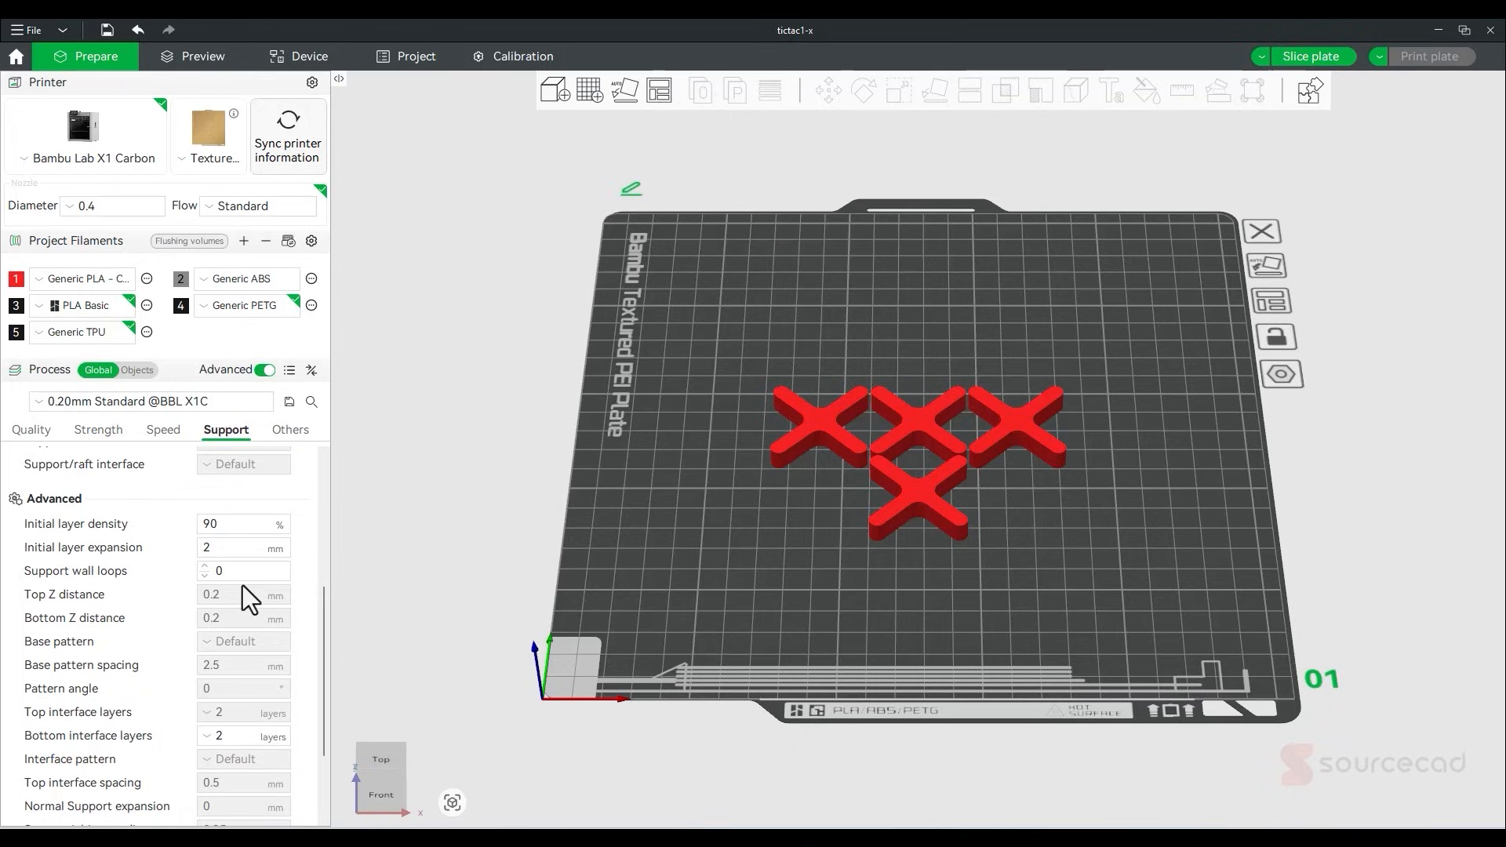
scroll(243, 587, up, 4)
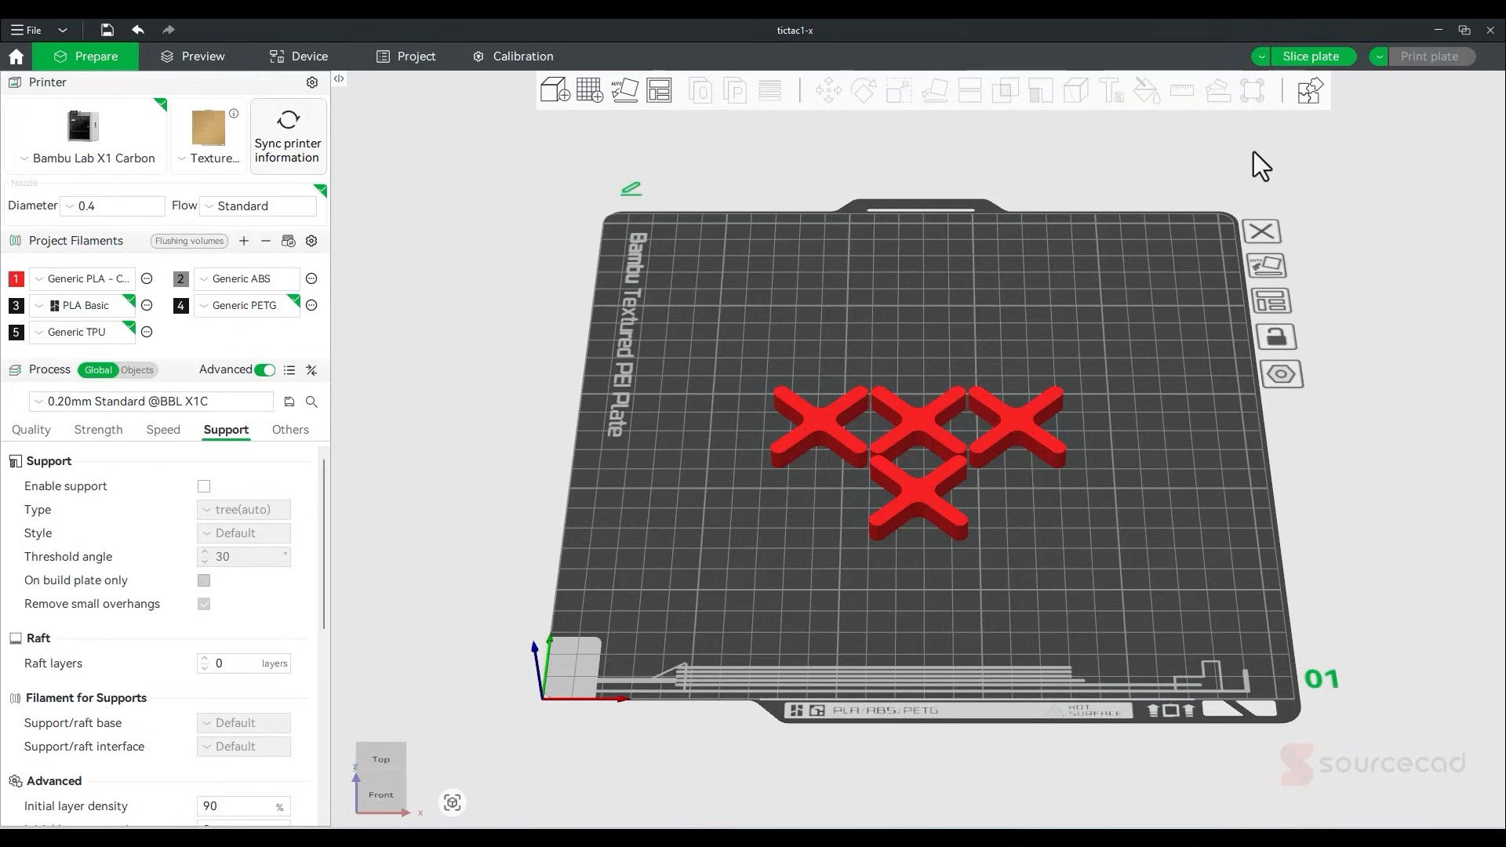
- Slice the plate with the X pieces and send the print to the printer with its live camera view started
click(1307, 63)
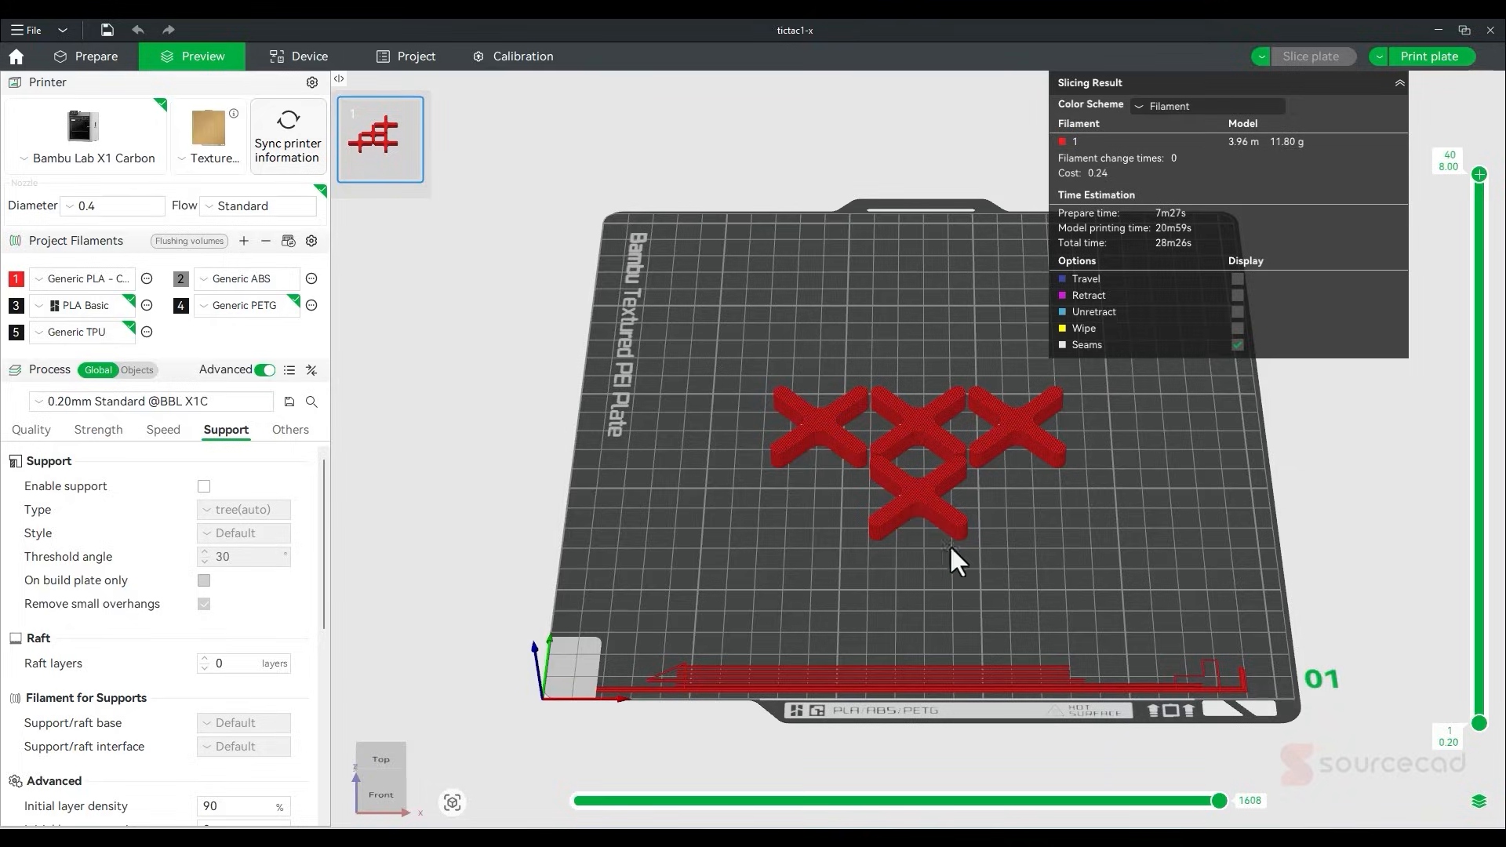
click(1429, 56)
click(977, 564)
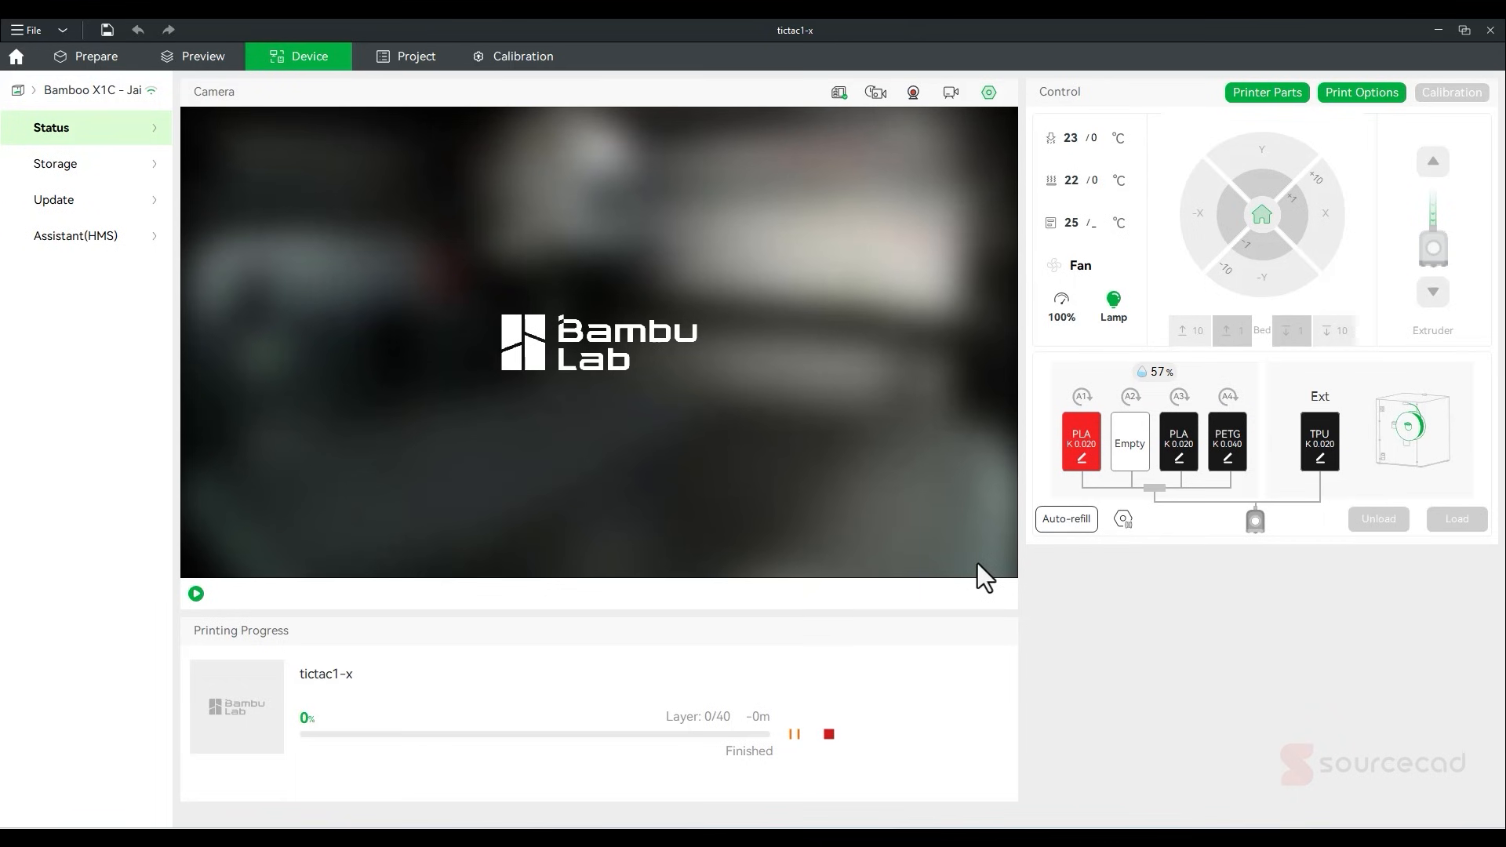
click(197, 594)
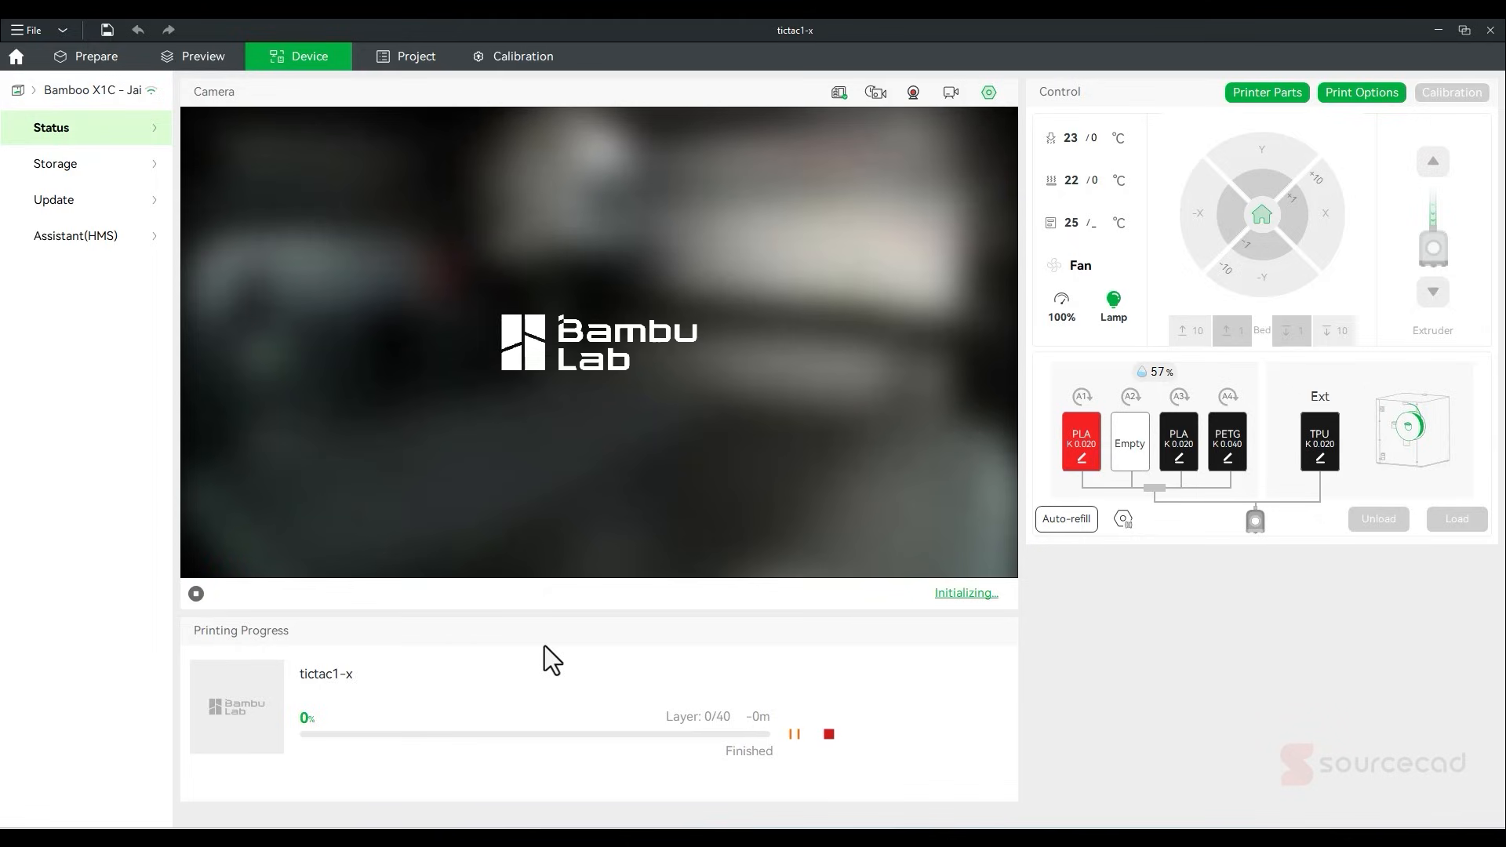